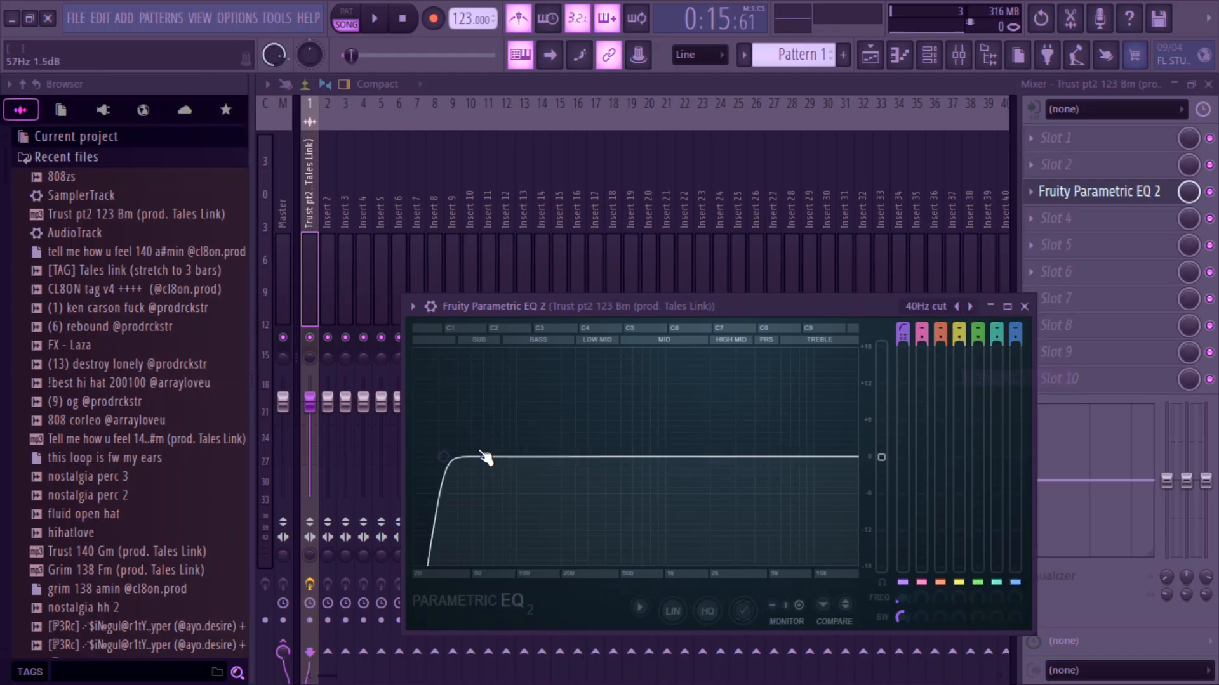
Step: Start playback and raise the high-pass cutoff on the Trust pt2 123 Bm EQ to about 154 Hz
click(540, 589)
key(space)
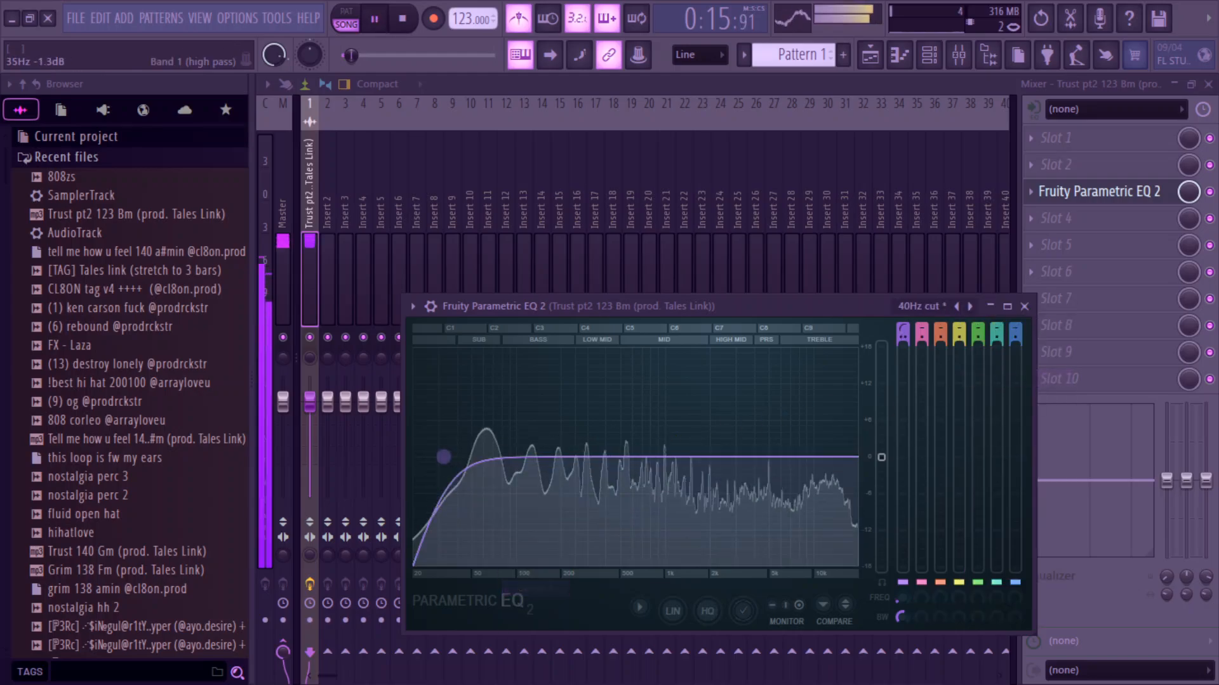
drag(449, 461, 553, 462)
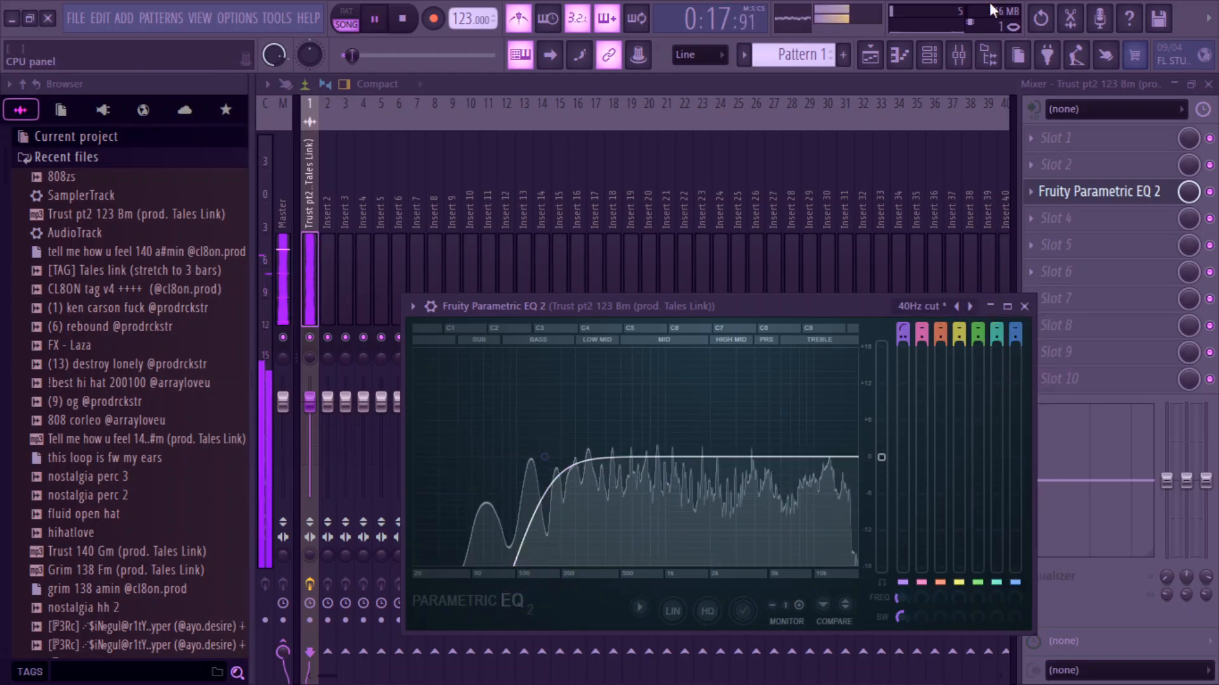
Step: Open the 808zs notes in the piano roll, play the pattern alone, and lower the two B5 notes one octave to B4
click(899, 55)
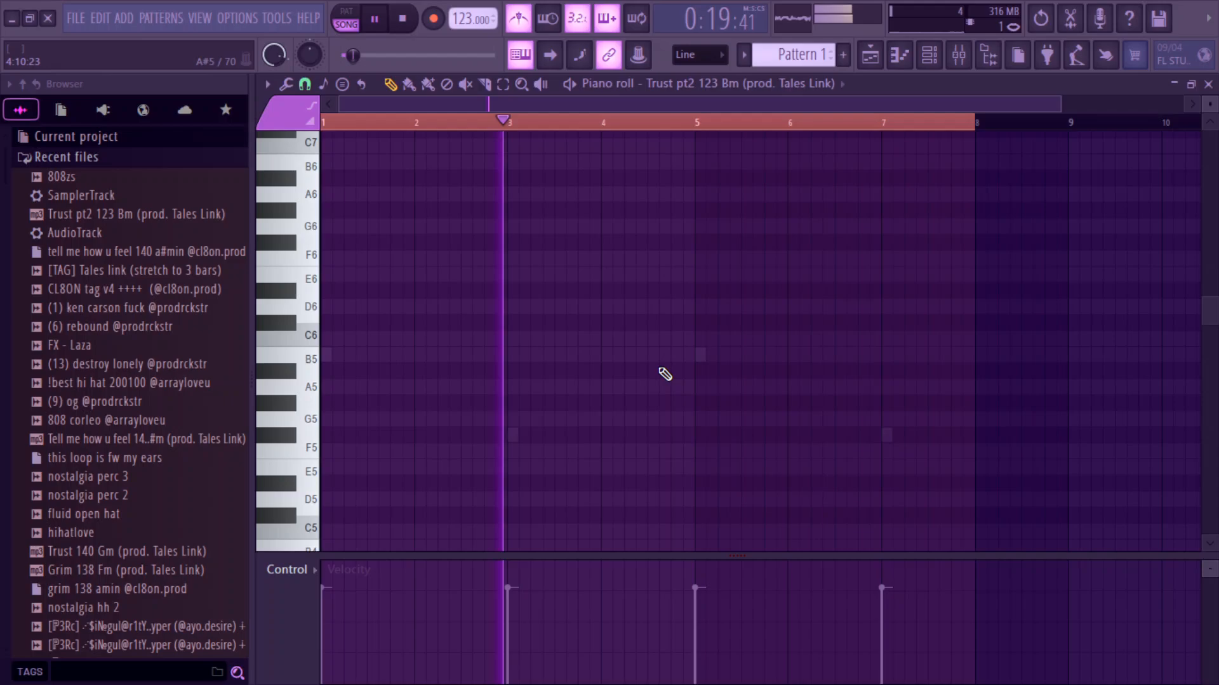
double_click(514, 436)
click(346, 10)
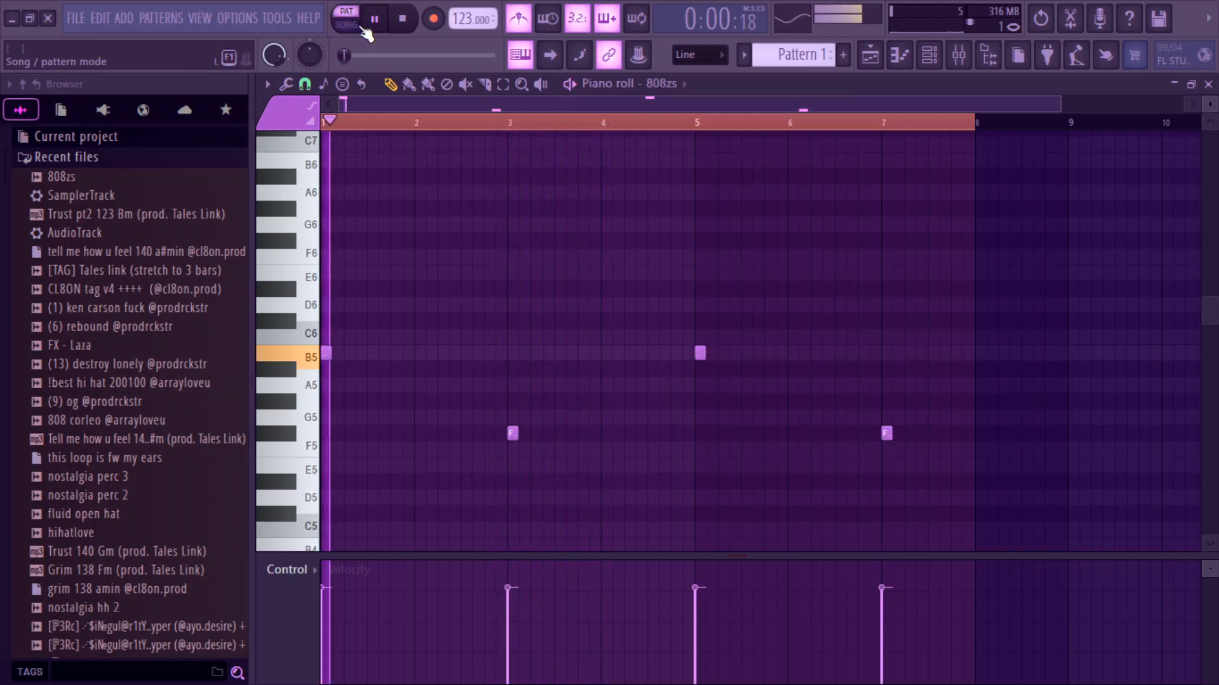
drag(400, 332, 272, 359)
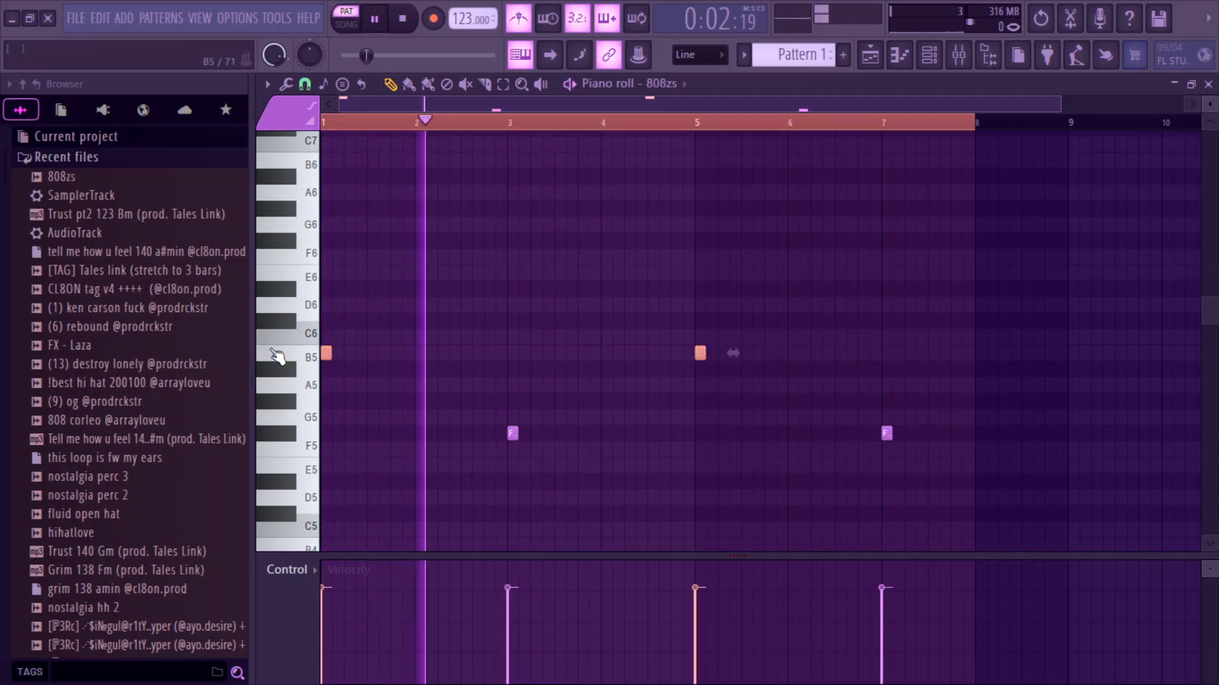
key(ctrl+Down)
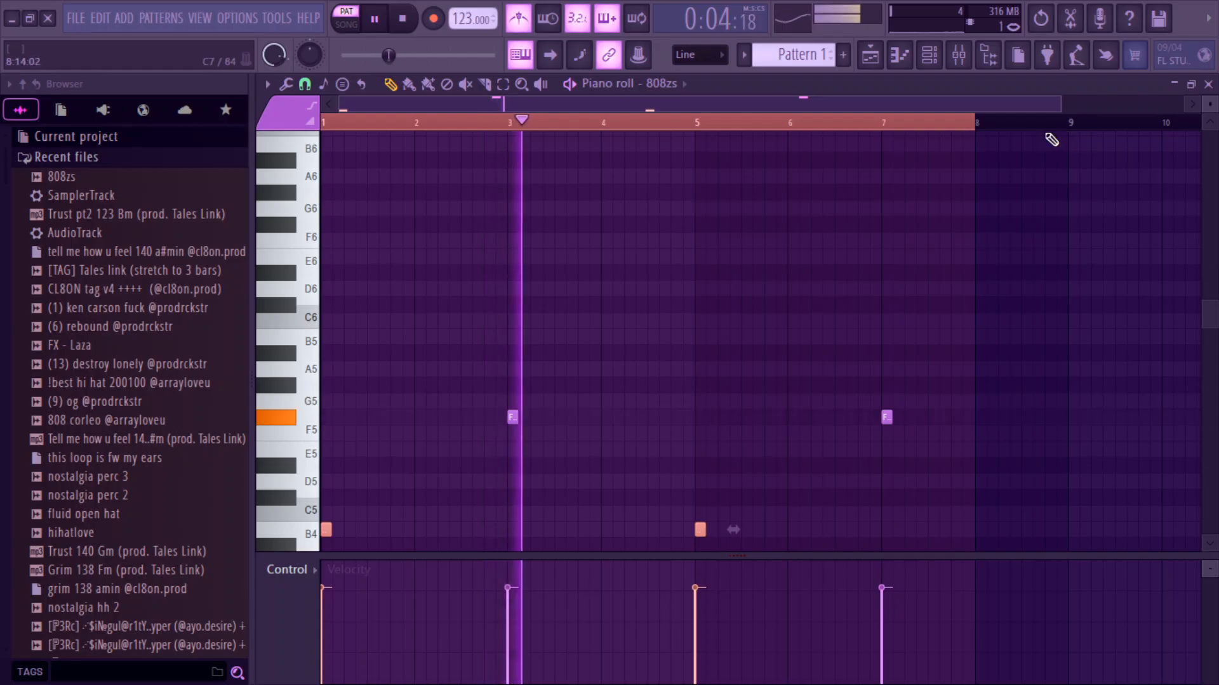
Step: Add 808zs notes: B4 at 1:15 and 2:05, F#5 at 3:15 and 4:05, and F5 at 4:11
drag(530, 124, 321, 126)
scroll(355, 457, down, 3)
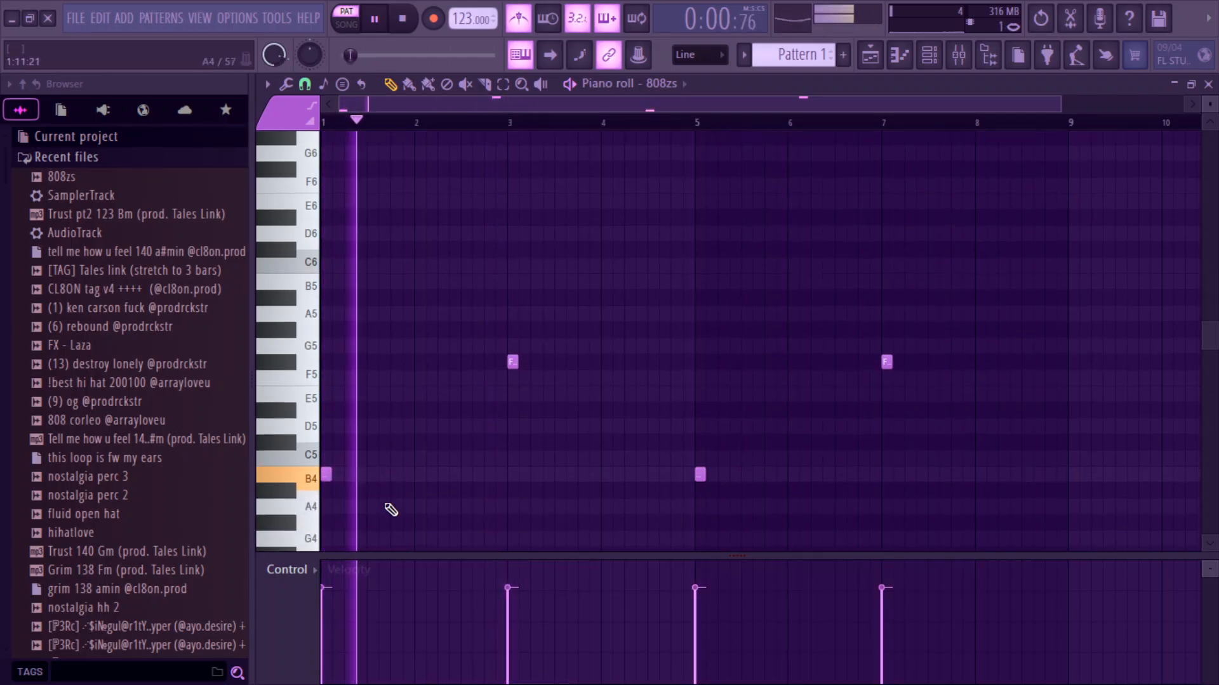
click(408, 433)
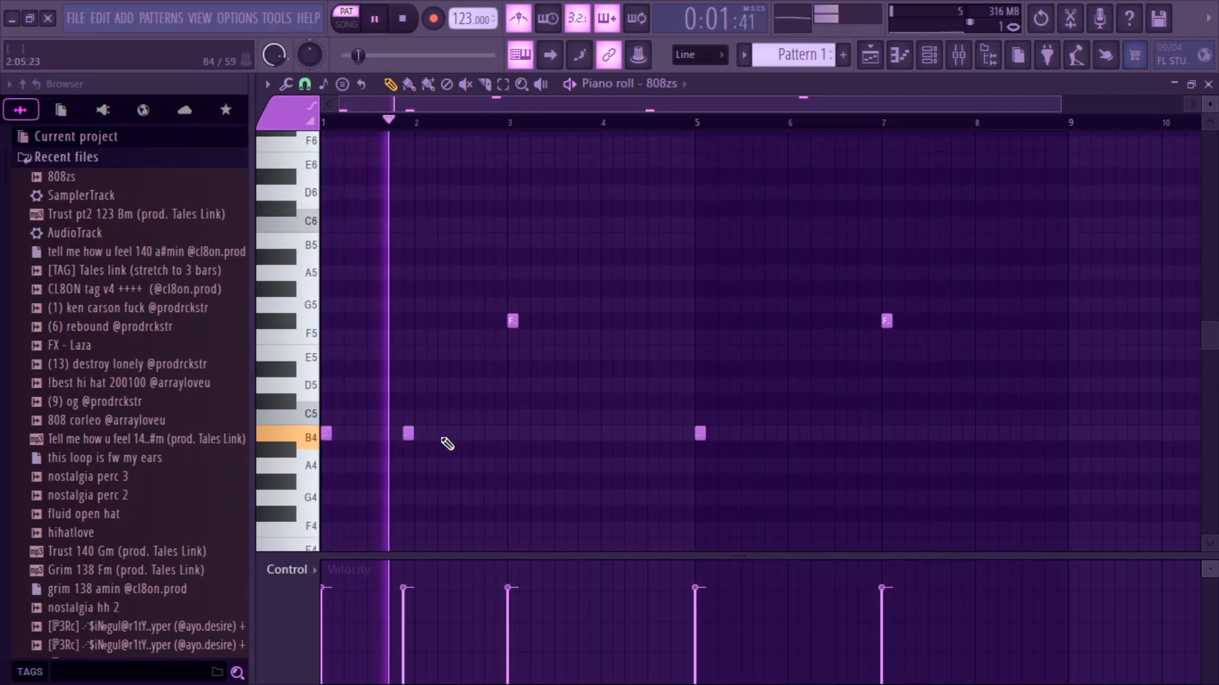
click(443, 434)
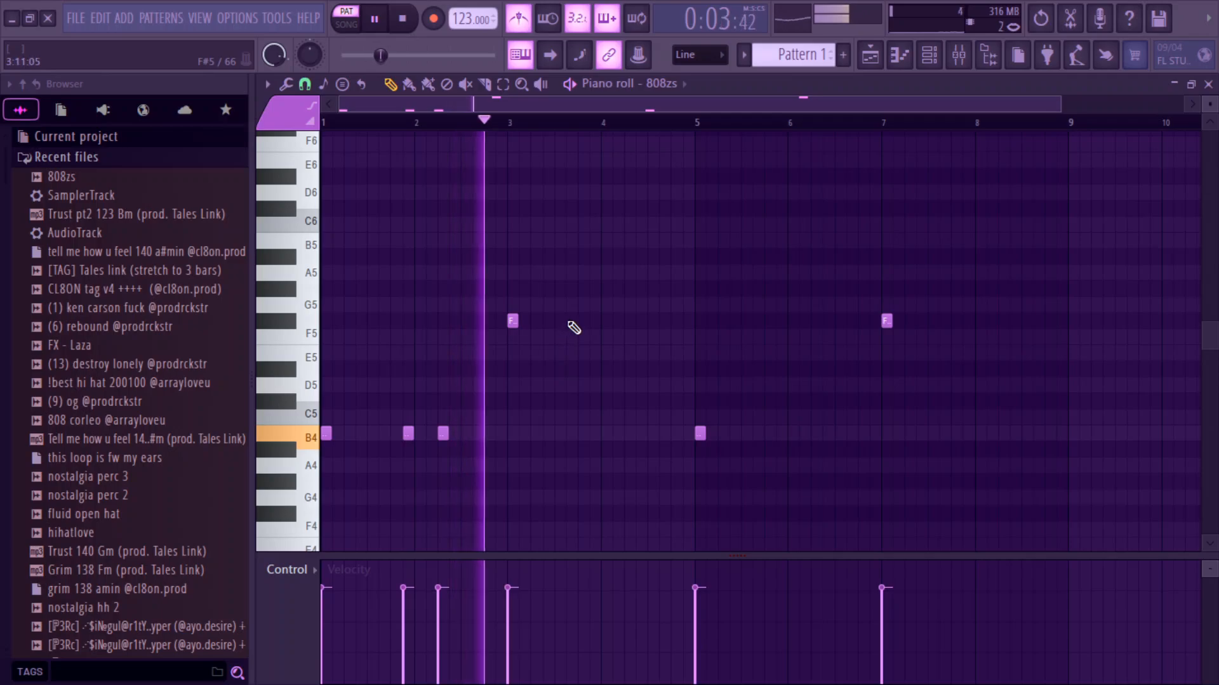
click(594, 322)
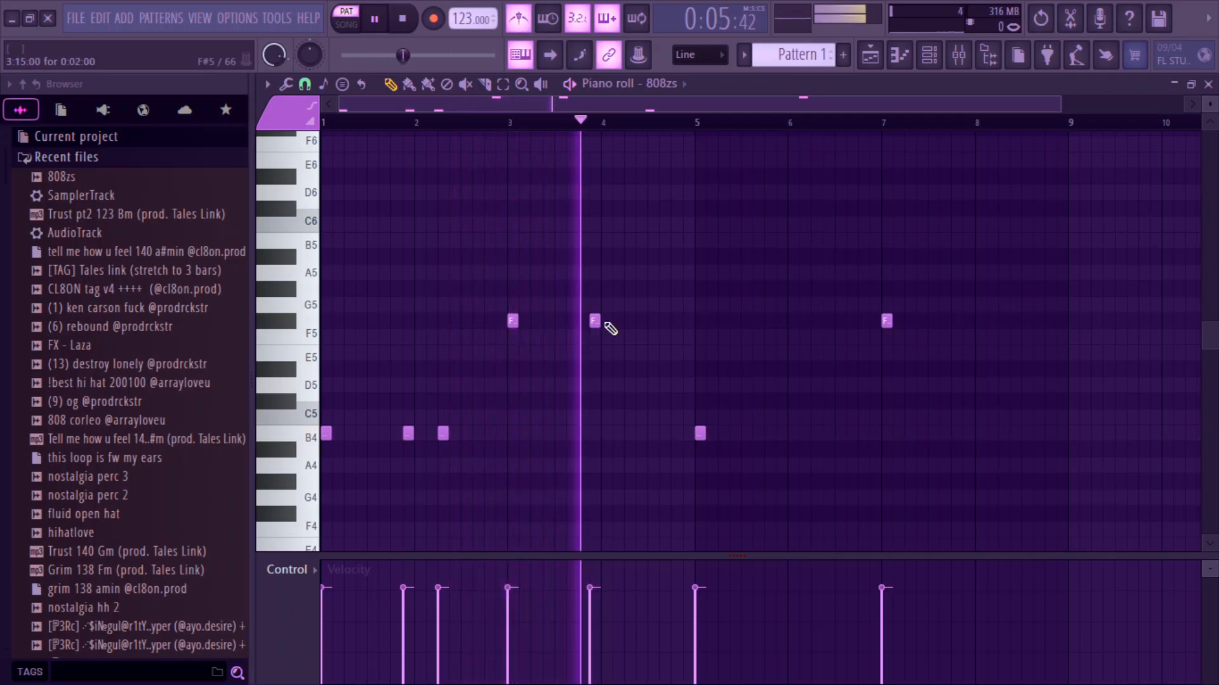
click(625, 322)
key(space)
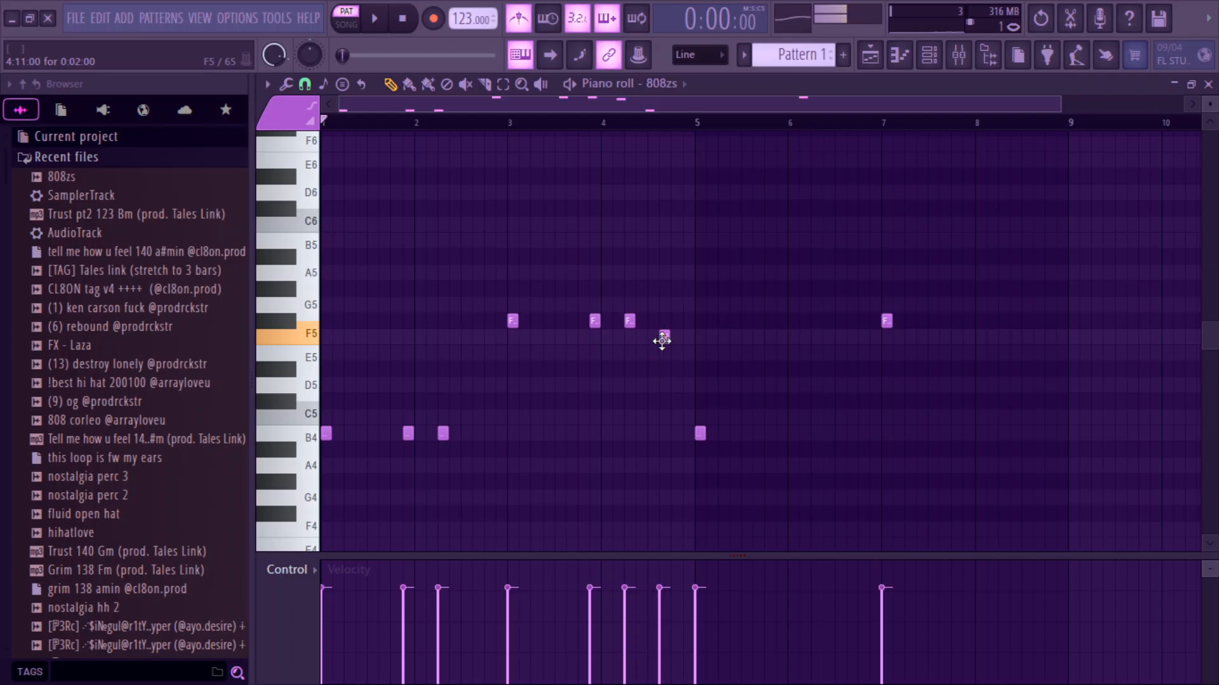
Step: Delete the 808zs notes from bar 5 onward and duplicate the first four bars' notes into bars 5 to 8
drag(900, 282, 674, 458)
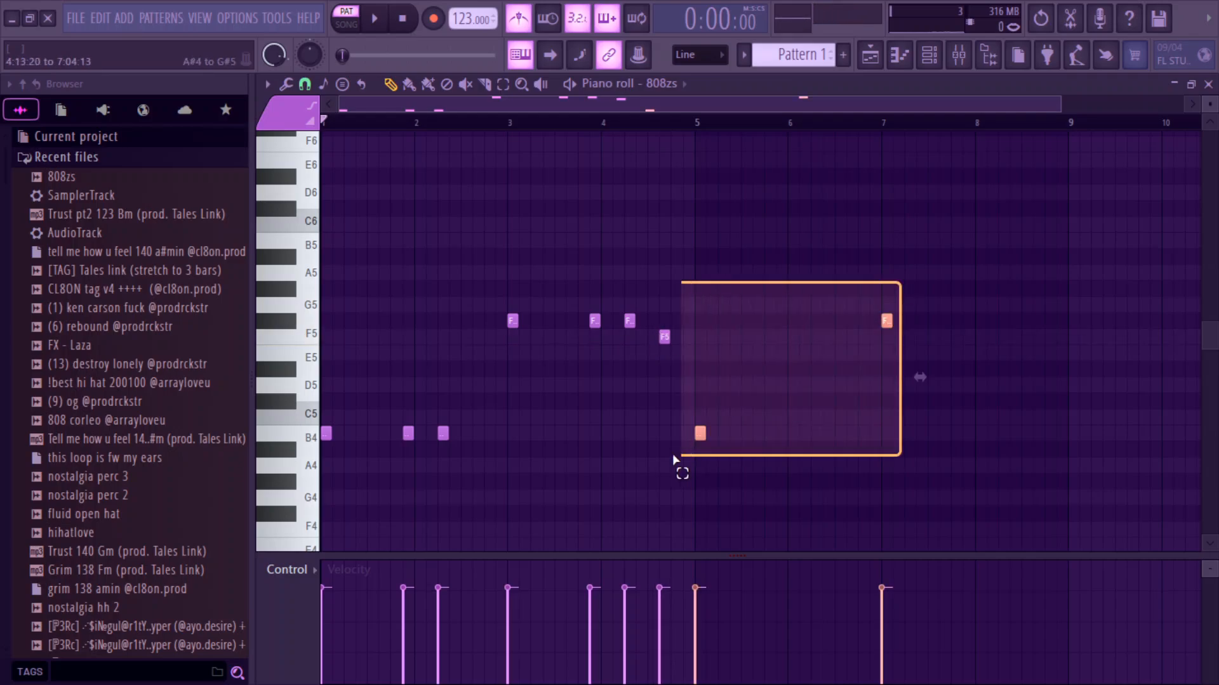
key(Delete)
drag(699, 129, 115, 274)
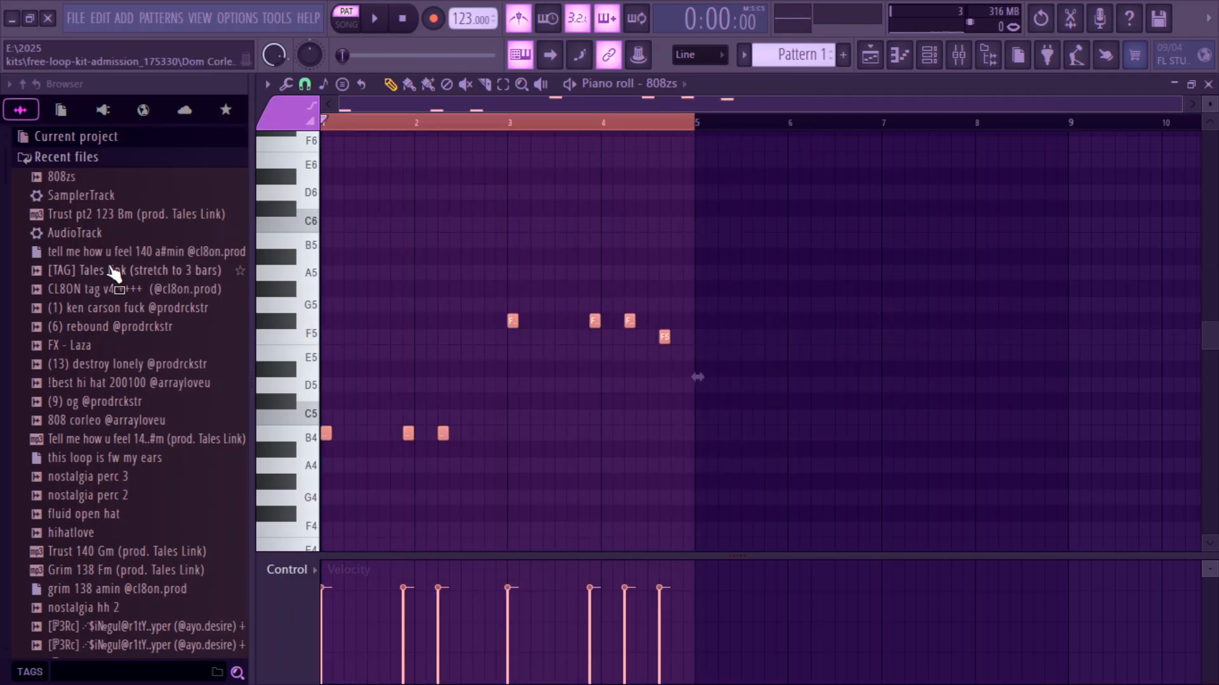
key(ctrl+b)
key(ctrl+d)
drag(390, 125, 165, 139)
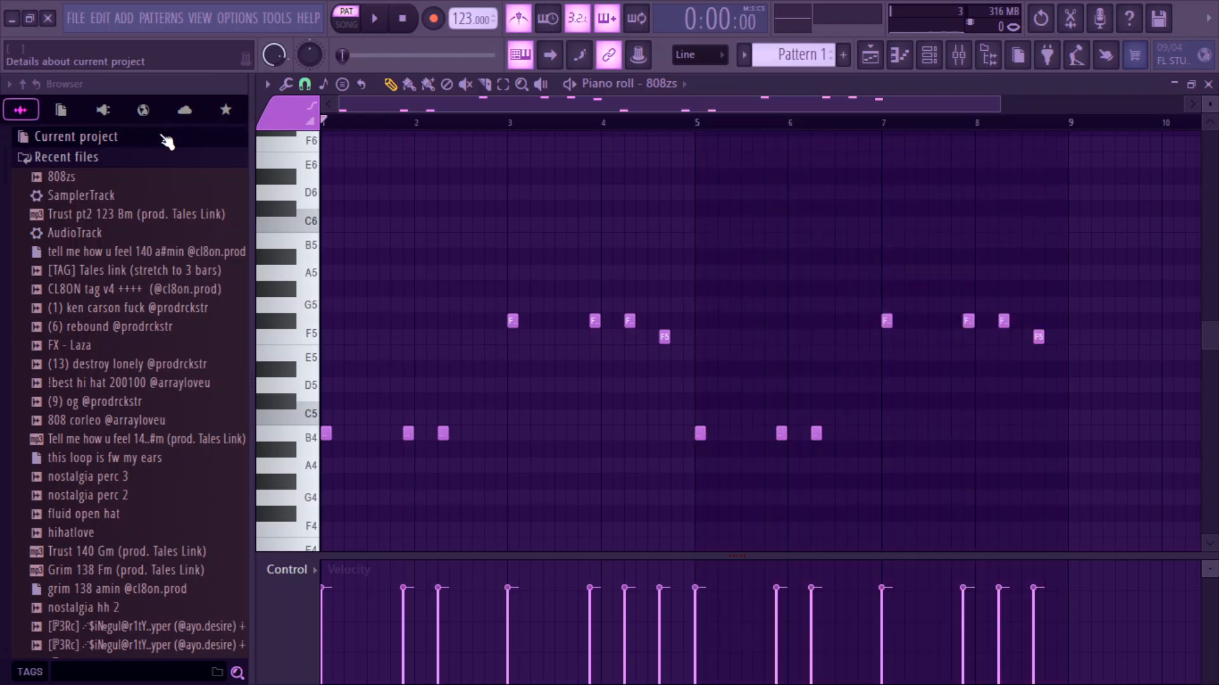
Step: Play the 808zs notes in song mode with the melody and delete the F#5 note at 4:05
key(space)
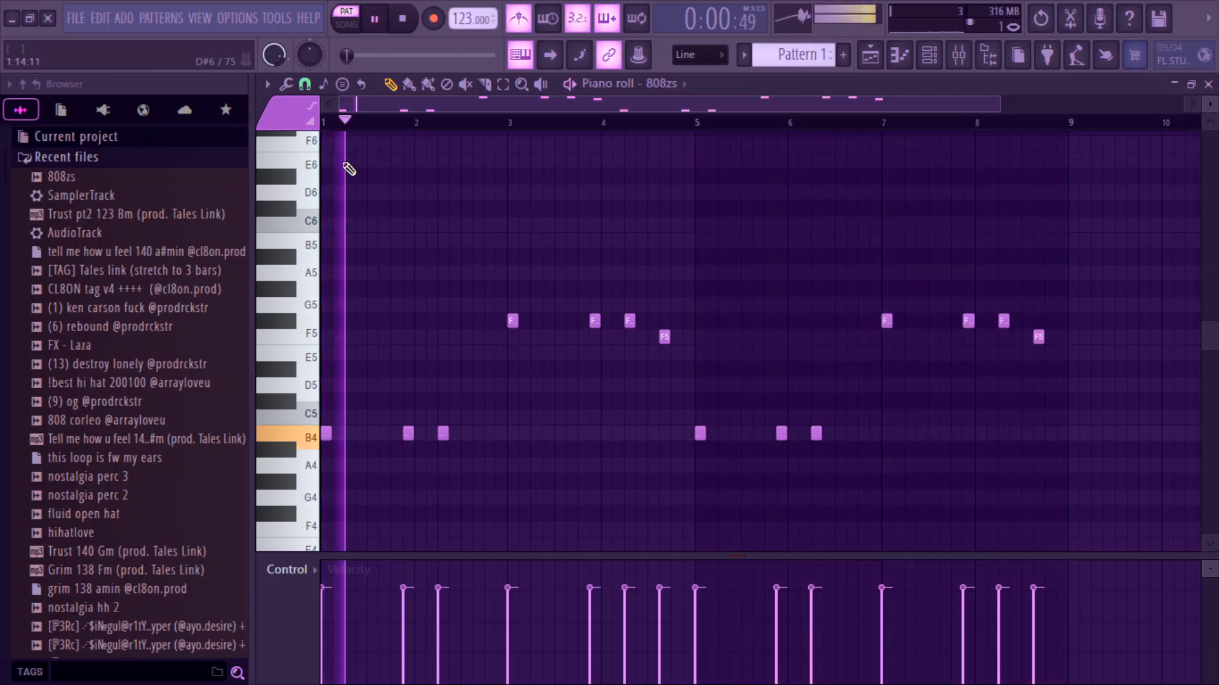
click(346, 25)
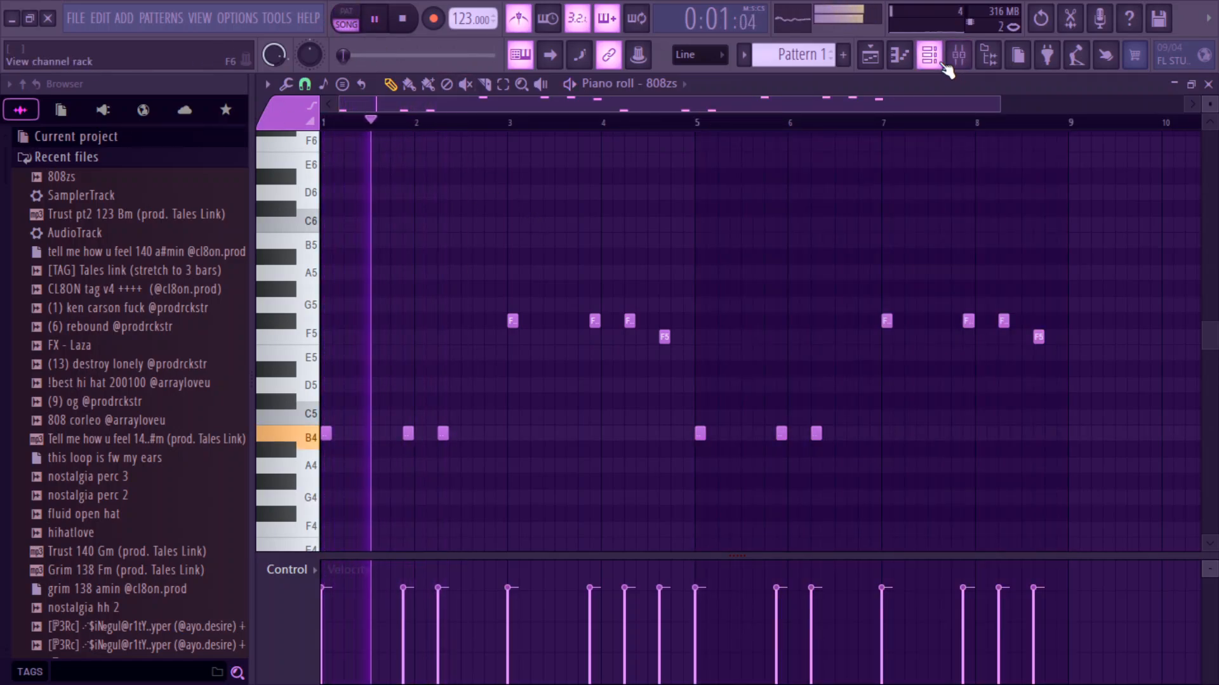
click(929, 55)
click(381, 83)
click(384, 143)
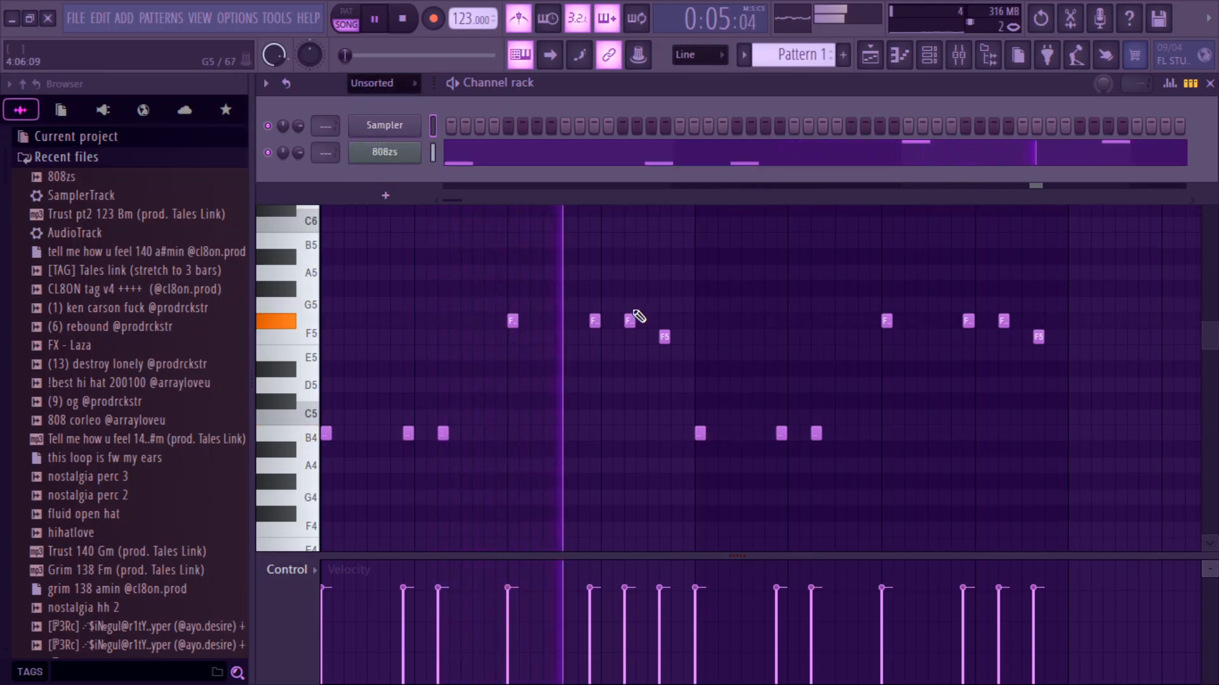
right_click(630, 320)
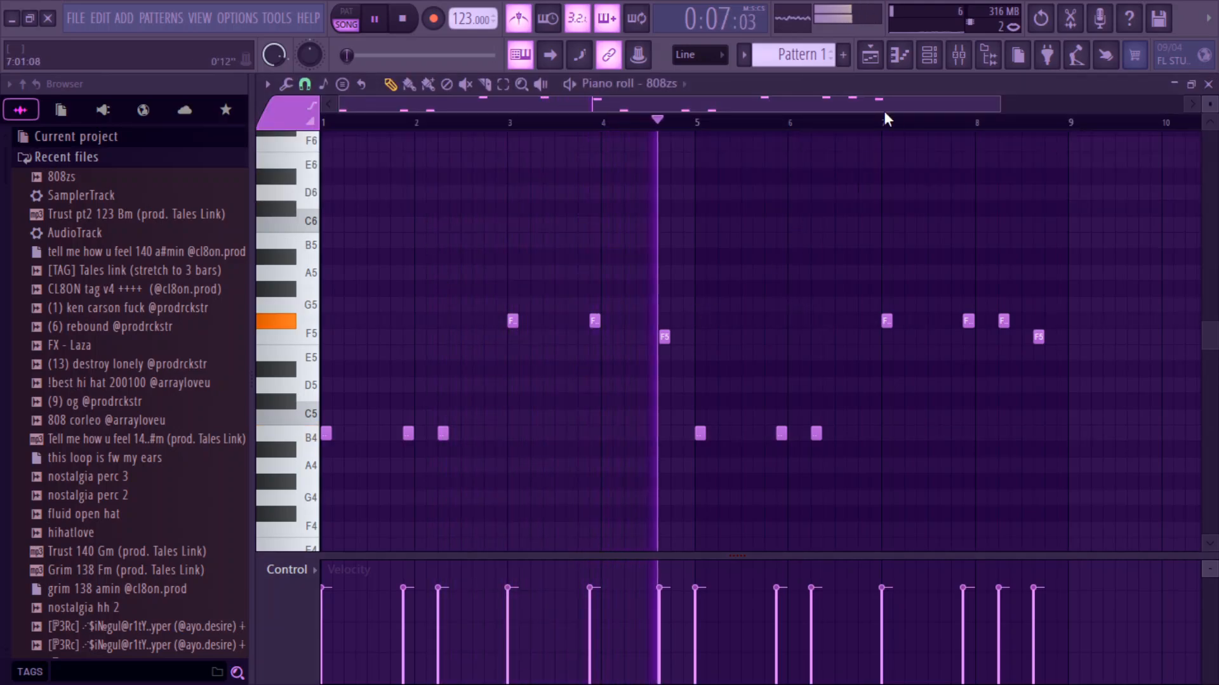
Step: Route the 808zs channel to mixer insert 2
click(929, 56)
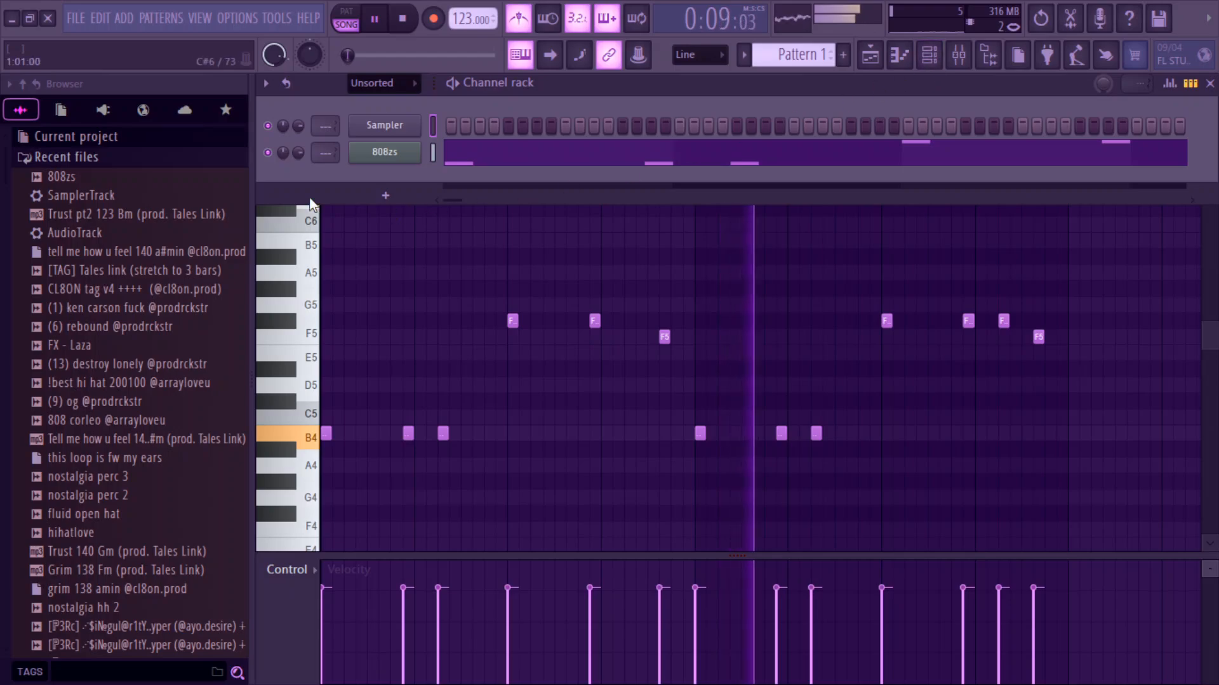
click(370, 159)
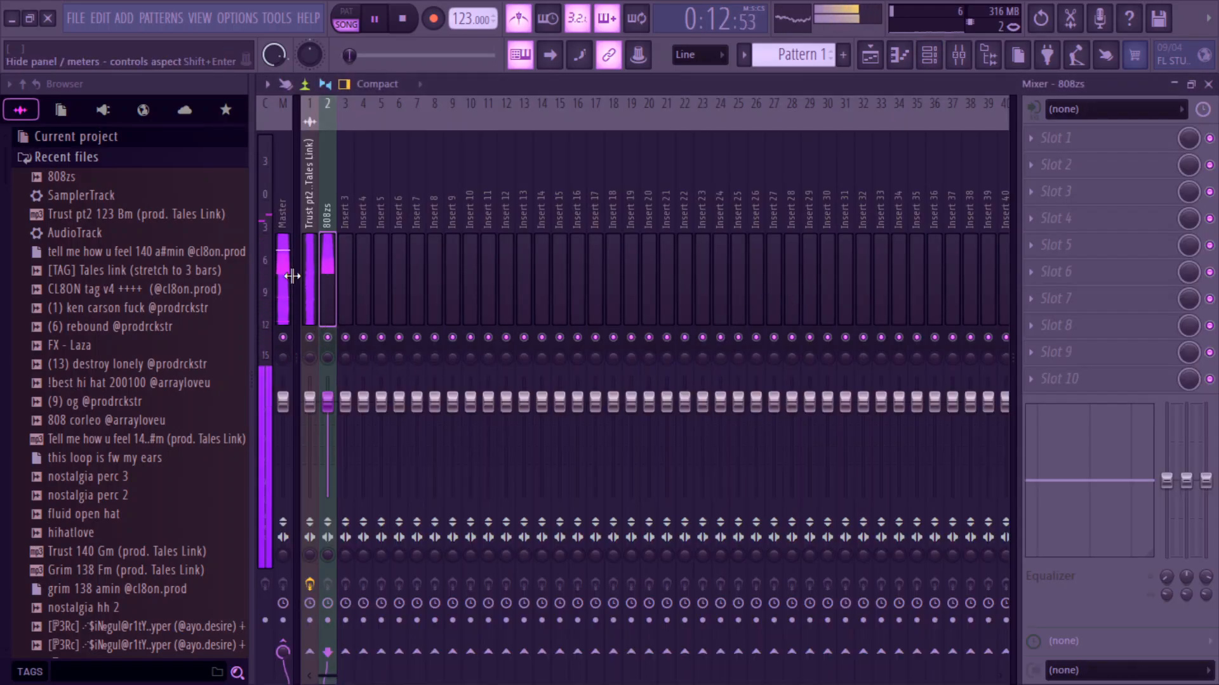
Step: Add Fruity Soft Clipper to effect slot 4 of the Master track and raise the 808zs mixer volume to 118%
click(292, 275)
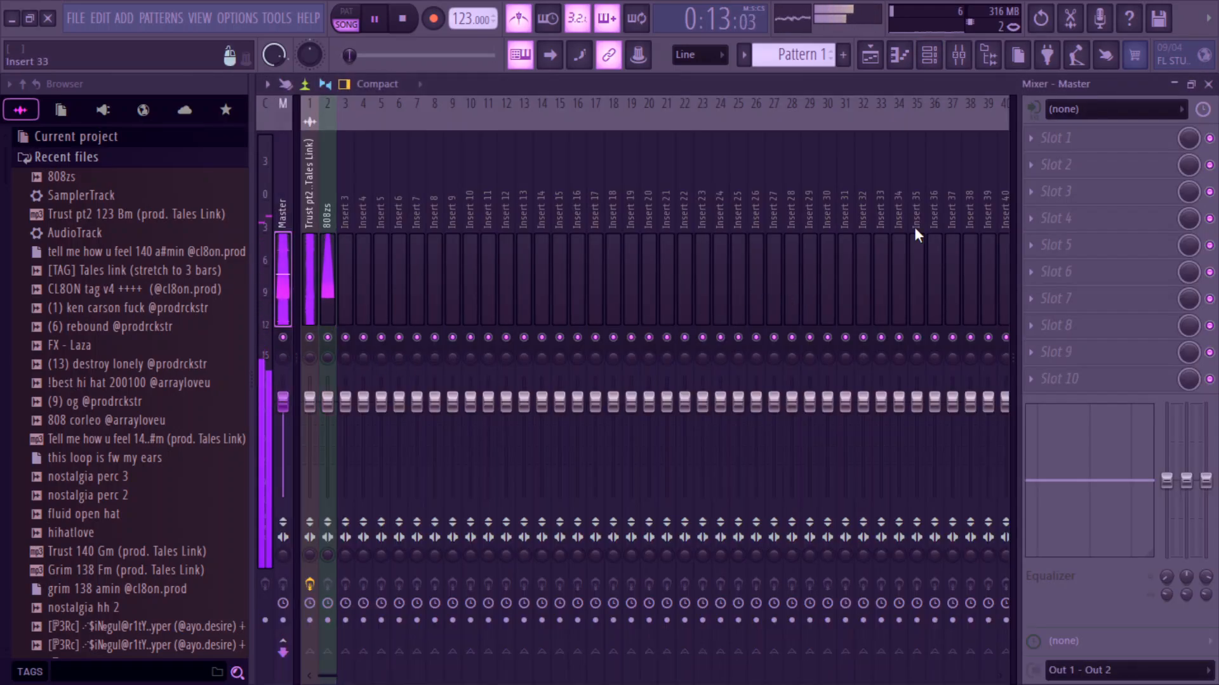
click(1057, 218)
click(644, 360)
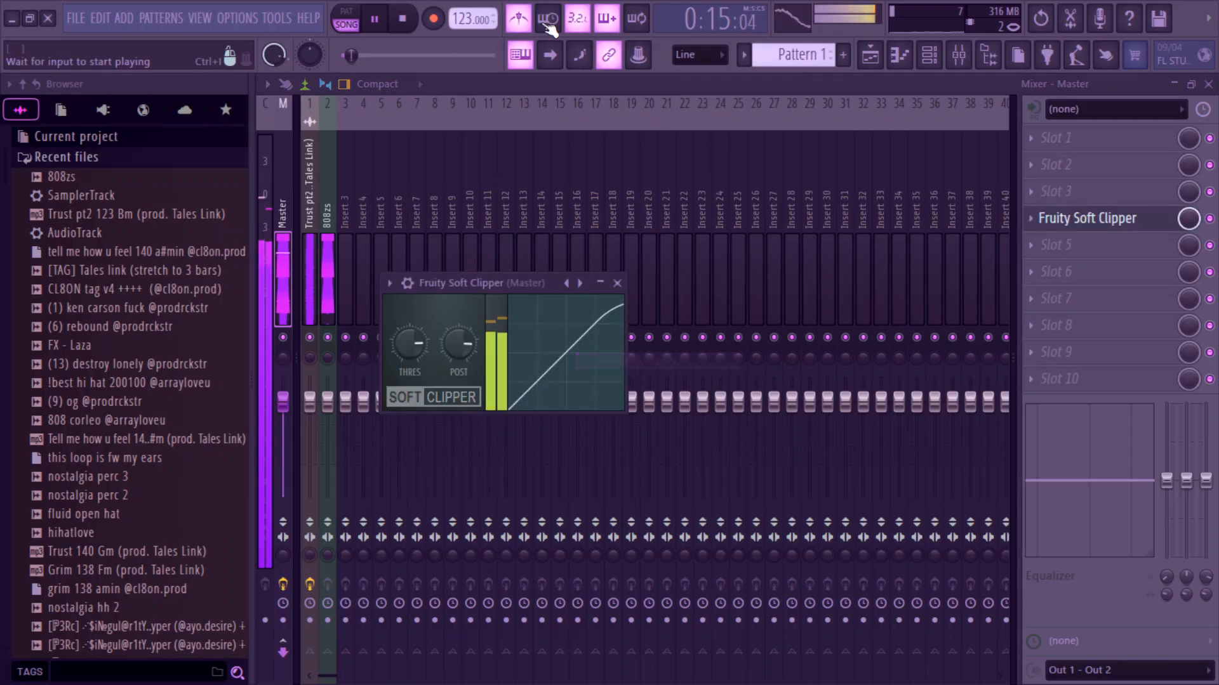
click(329, 311)
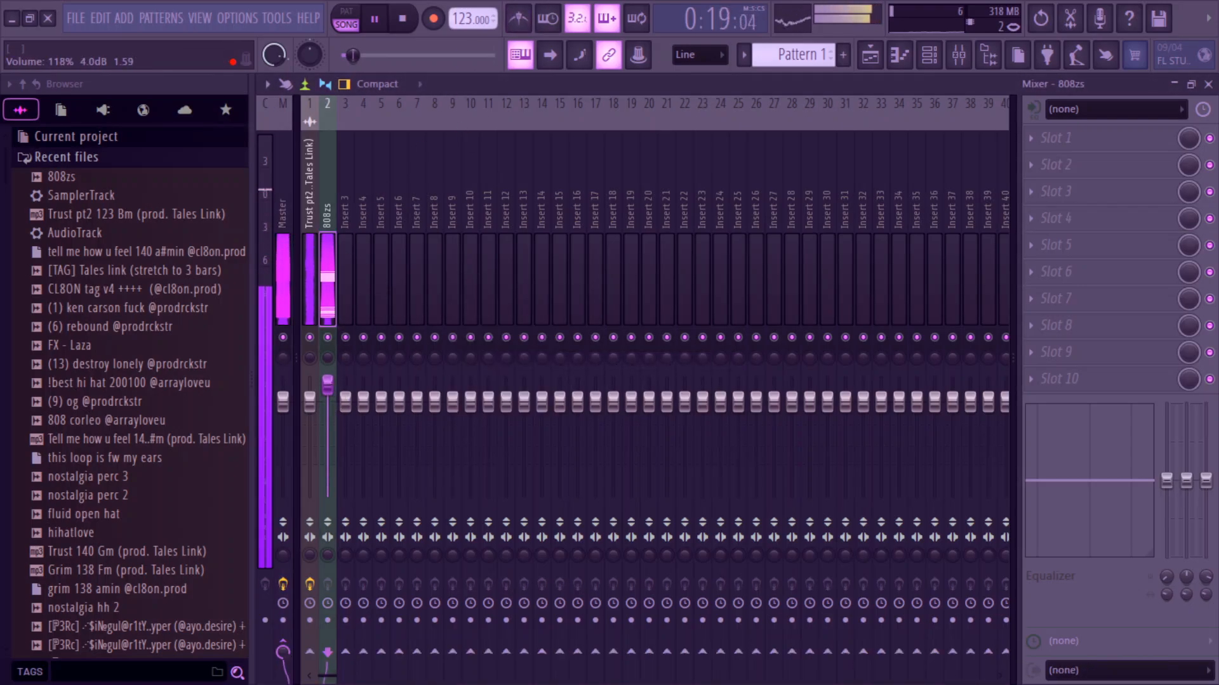
Step: Raise the high-pass cutoff on the Trust pt2 123 Bm EQ to about 191 Hz and increase that track's mixer volume slightly
click(311, 275)
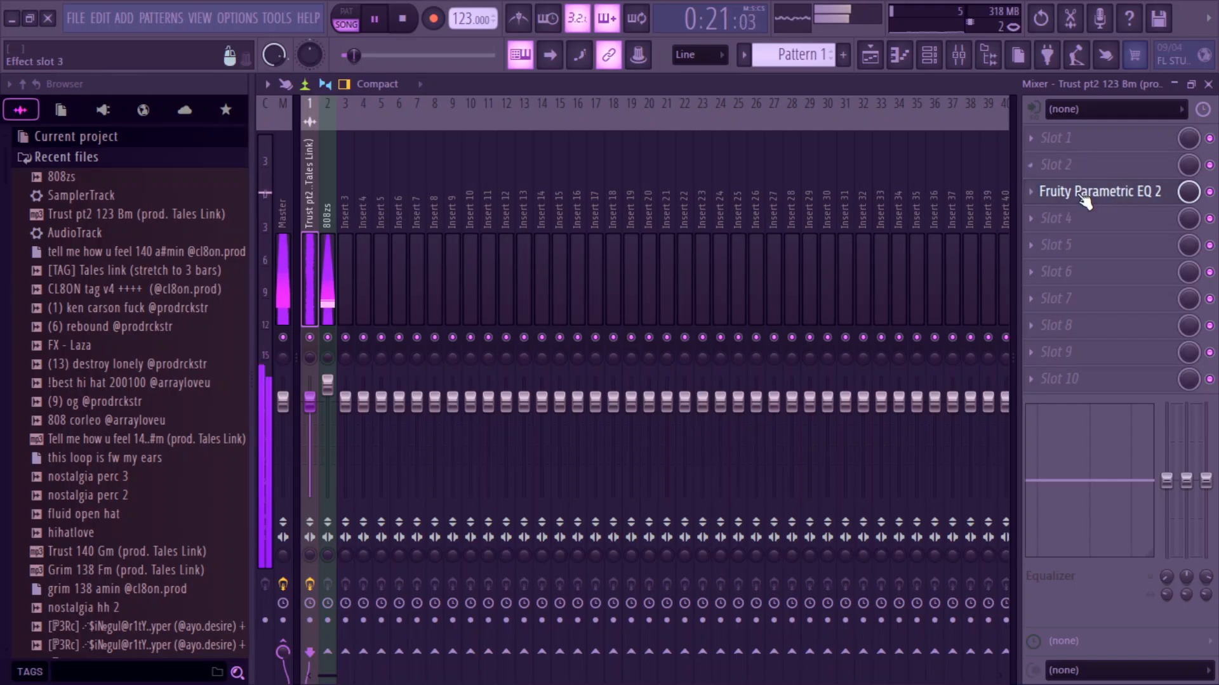
click(1085, 197)
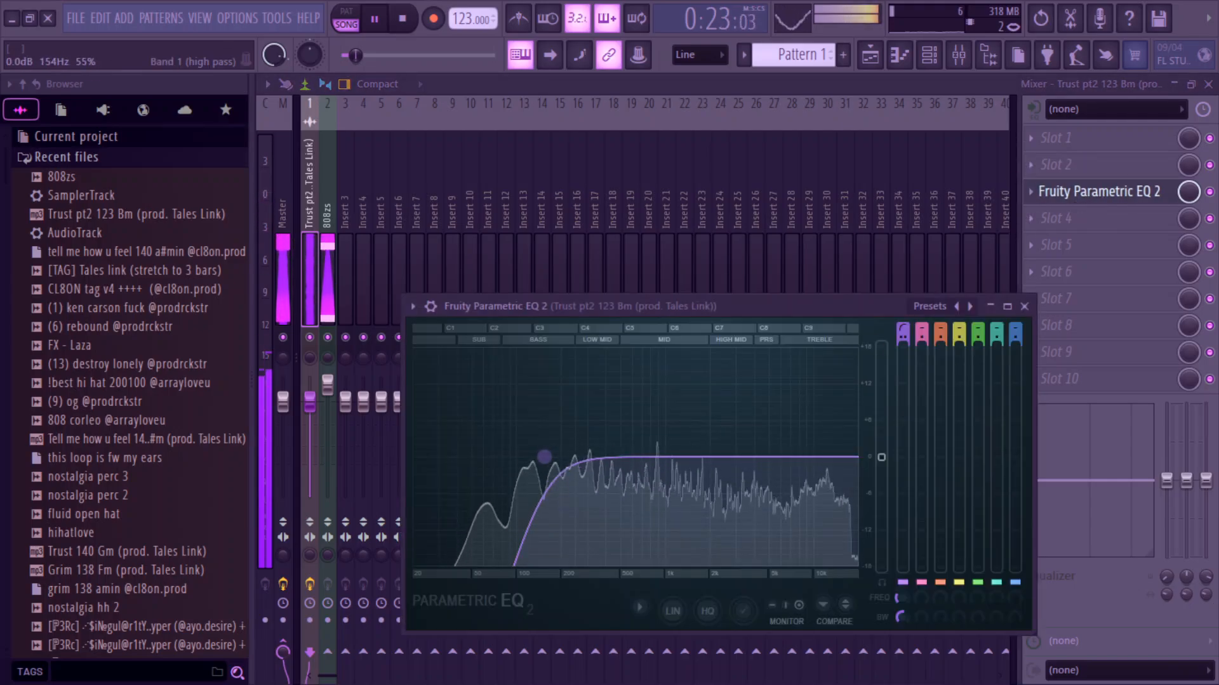
drag(544, 457, 559, 458)
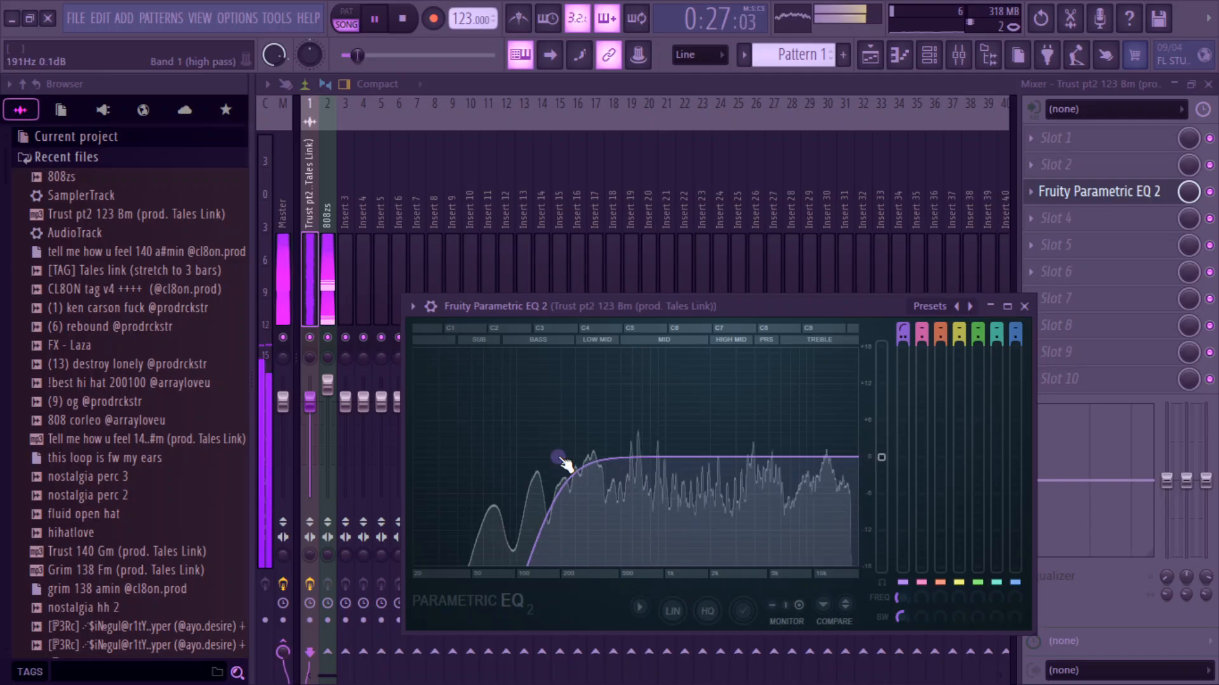
click(307, 280)
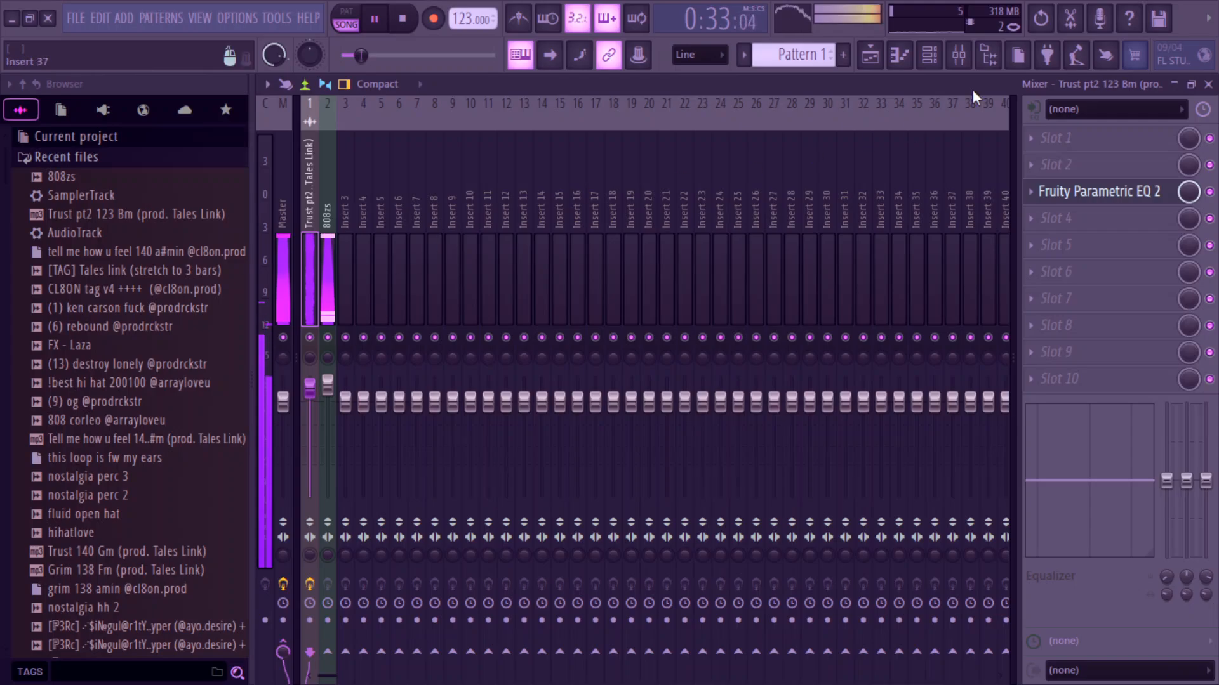
Step: Look through the recent samples beside the channel rack and preview fluid open hat and hihatlove
click(936, 65)
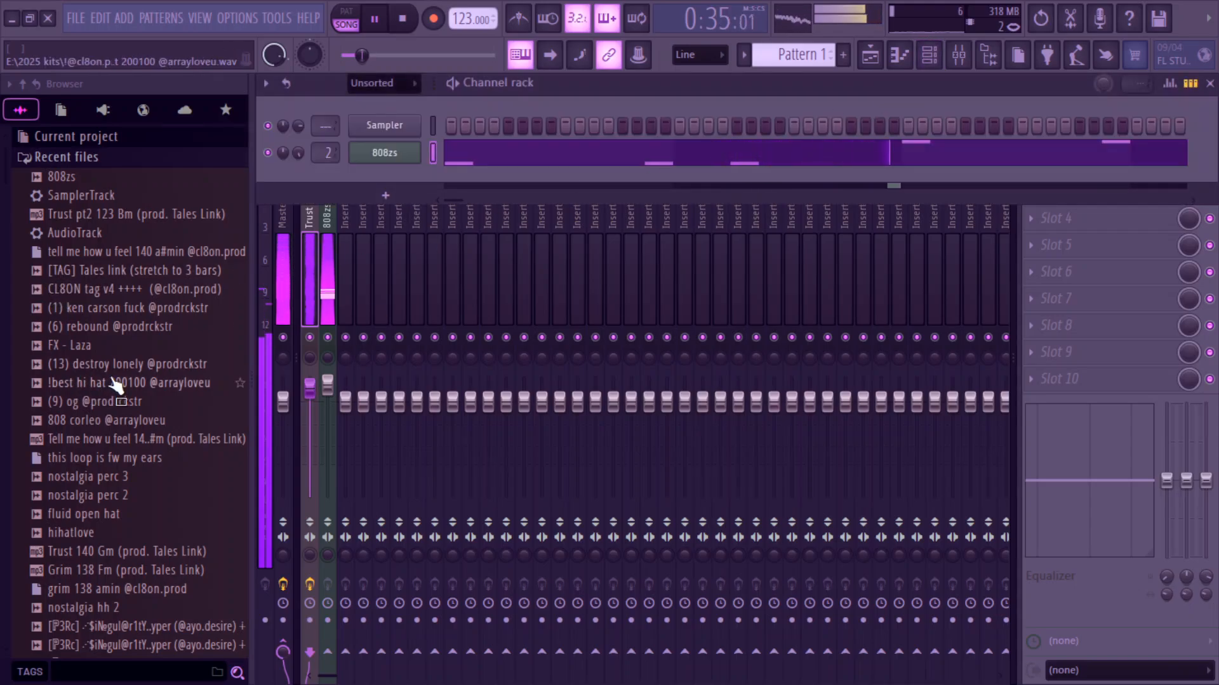
scroll(117, 382, down, 8)
scroll(124, 382, down, 20)
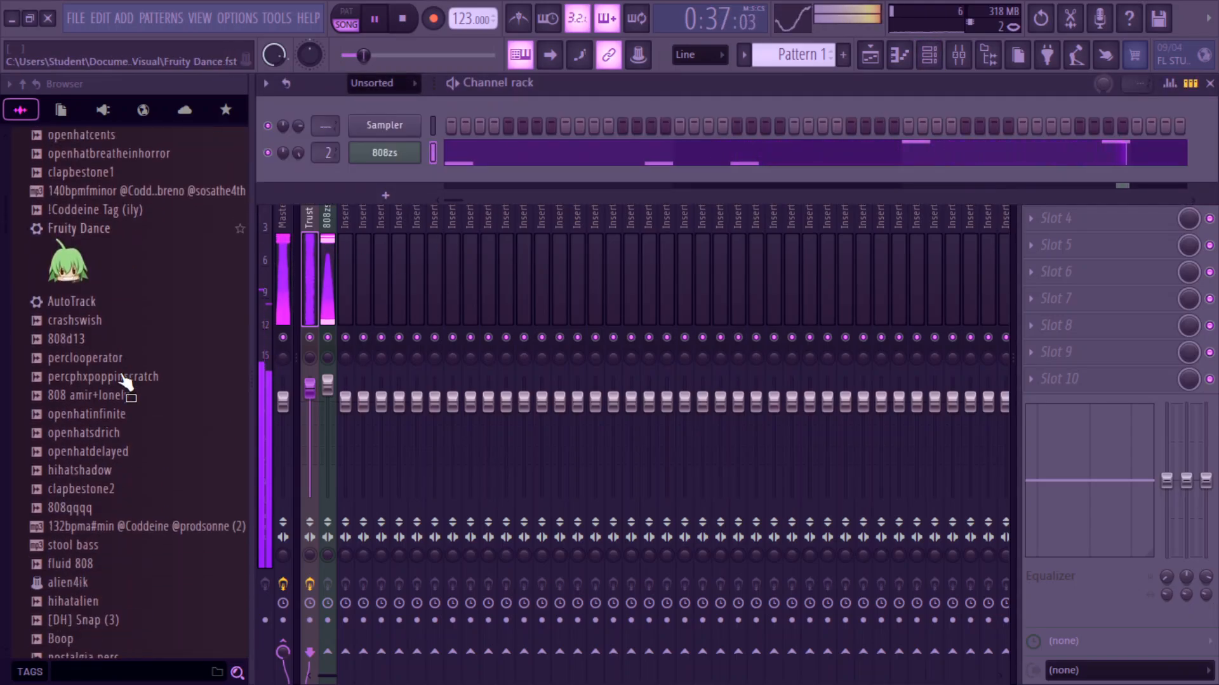
scroll(127, 383, up, 20)
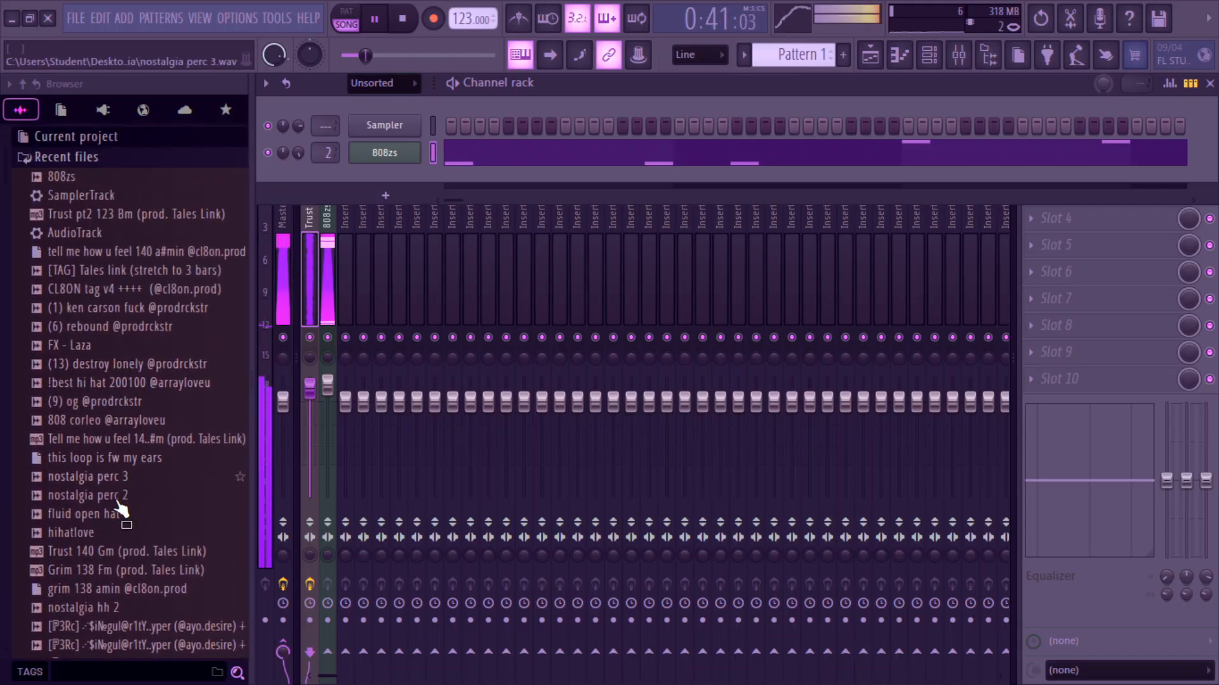
click(113, 516)
click(89, 539)
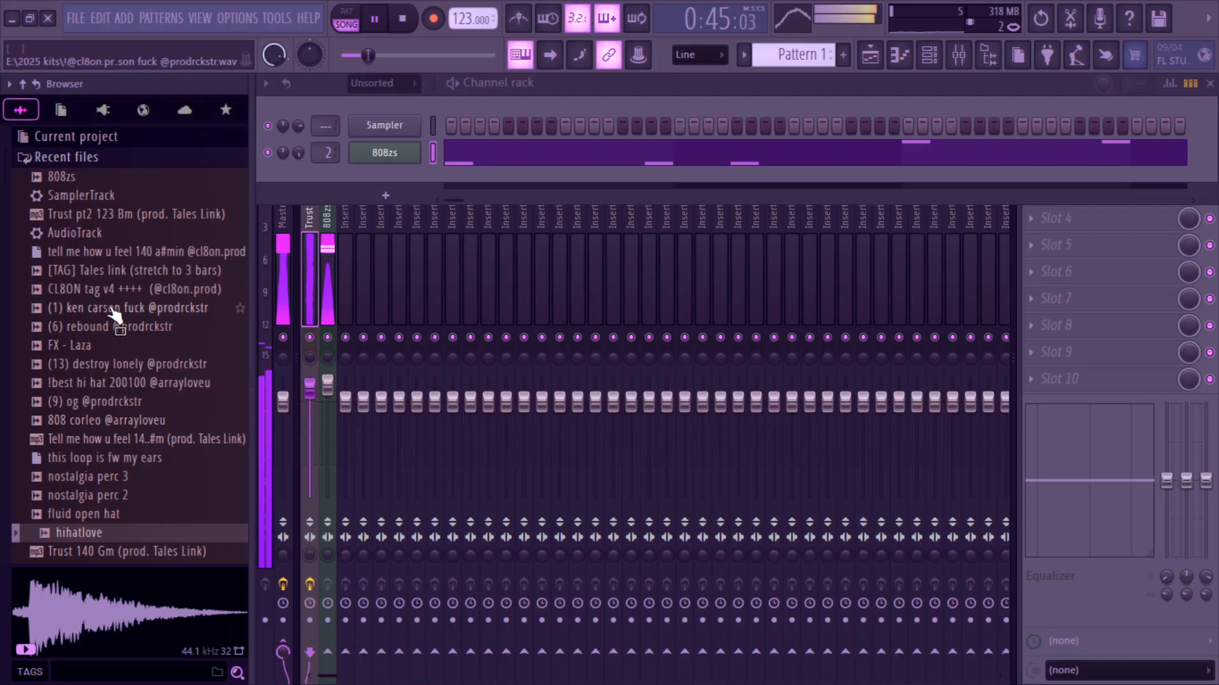
Step: Add the nostalgia hh sample from the recent files to the channel rack as a new sampler channel
scroll(108, 377, down, 12)
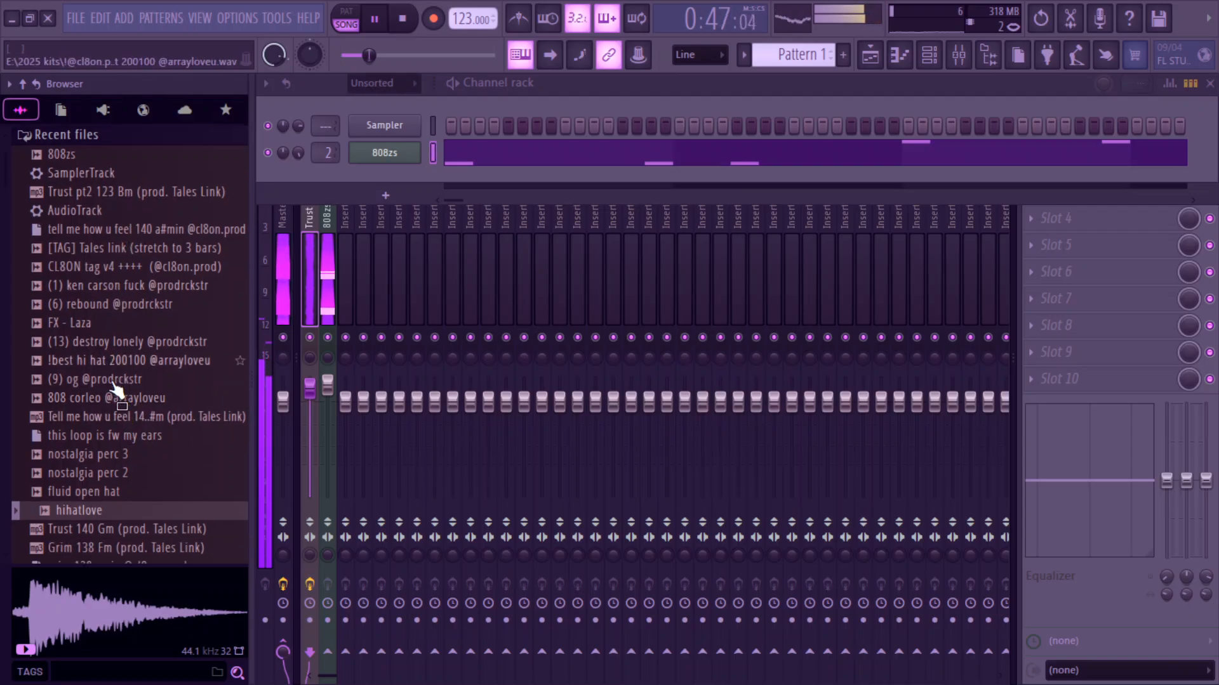
scroll(122, 402, down, 6)
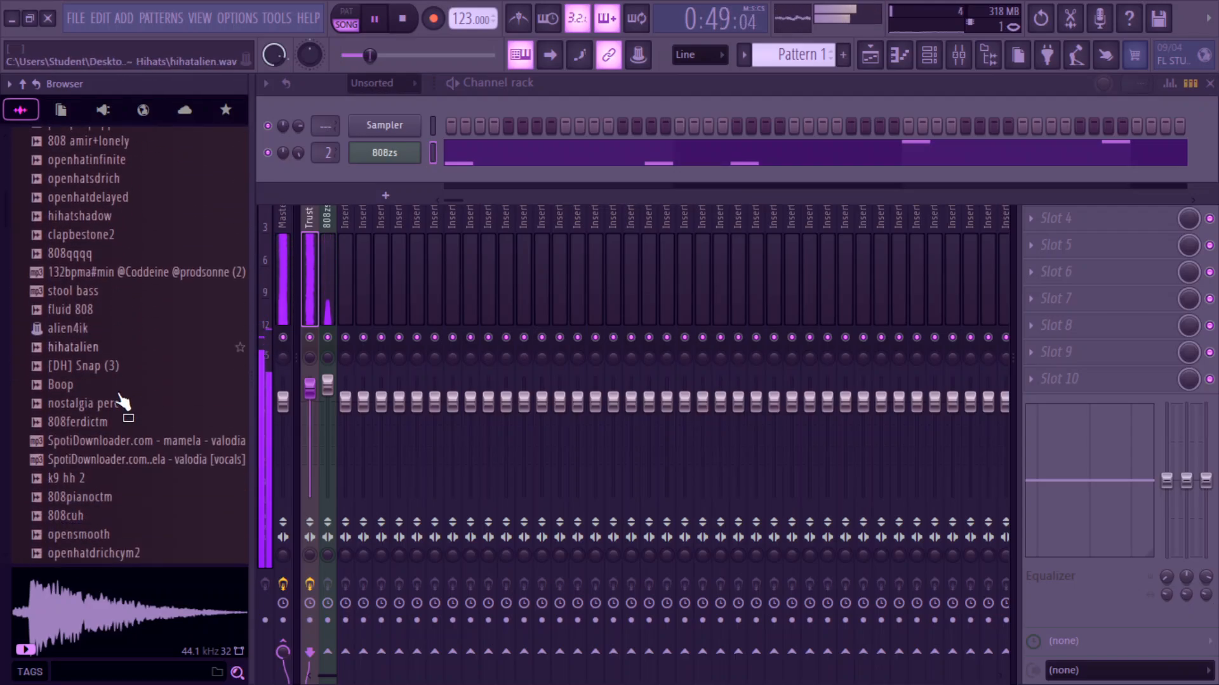
scroll(125, 399, down, 4)
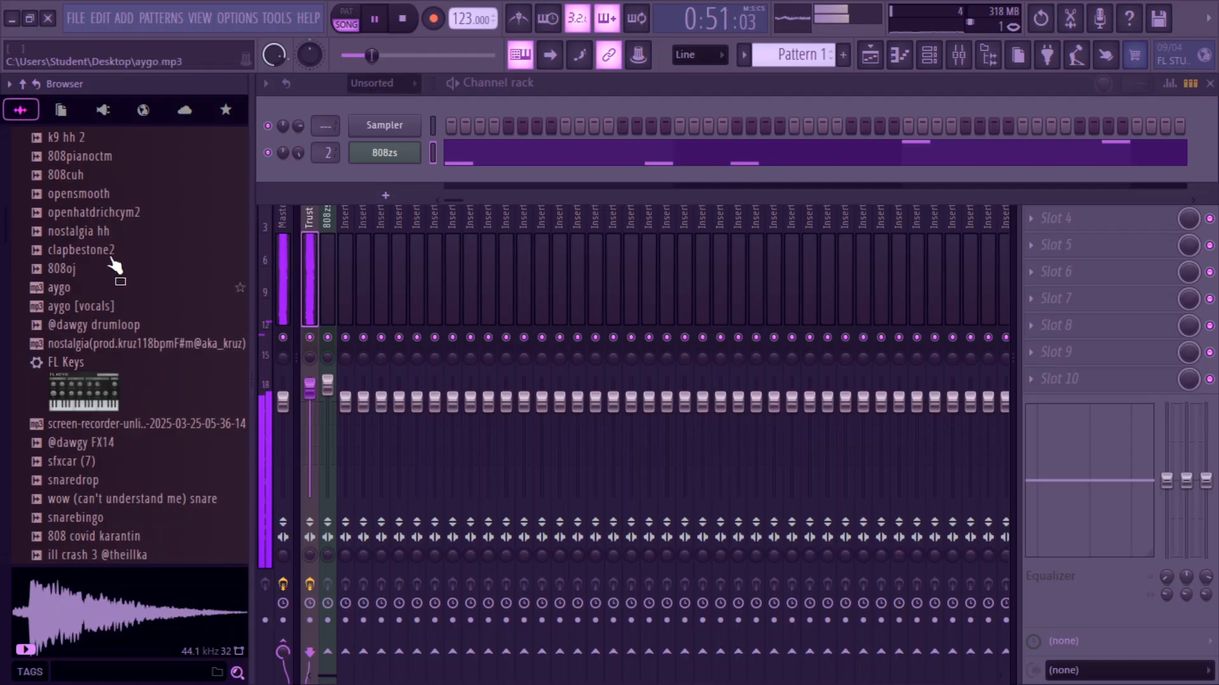
right_click(100, 233)
click(130, 260)
click(379, 182)
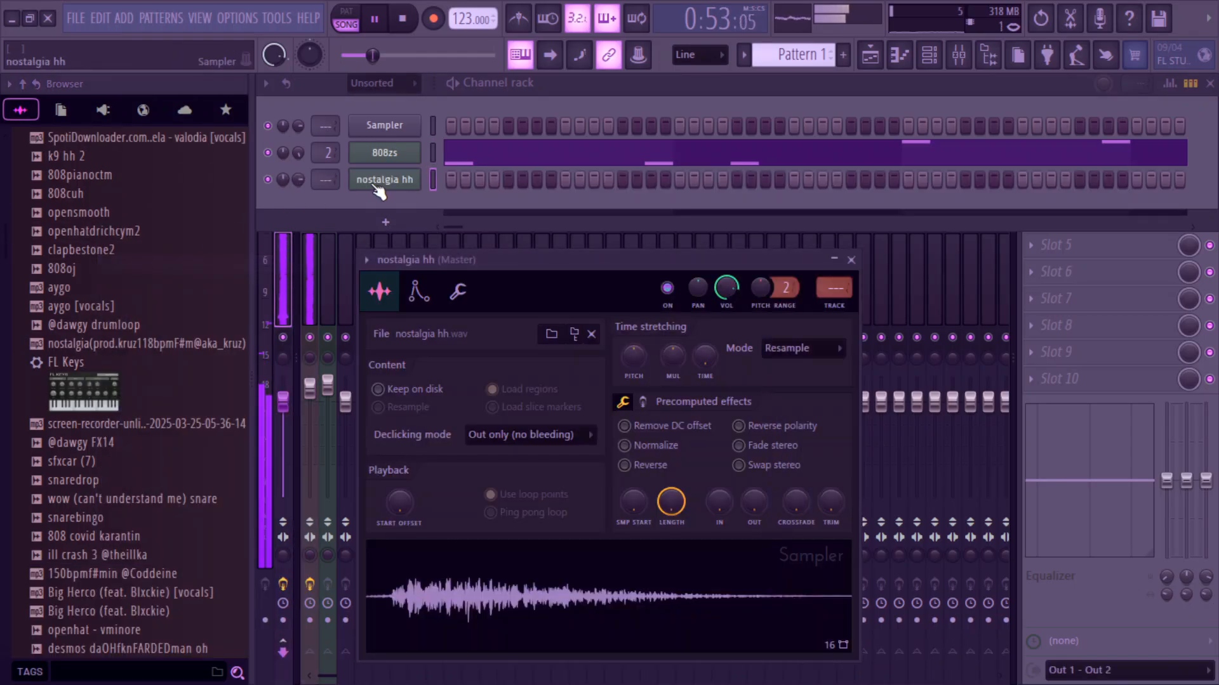
Step: Open the nostalgia hh piano roll and place a one-step C5 note at the start of bar 1
right_click(381, 181)
click(402, 177)
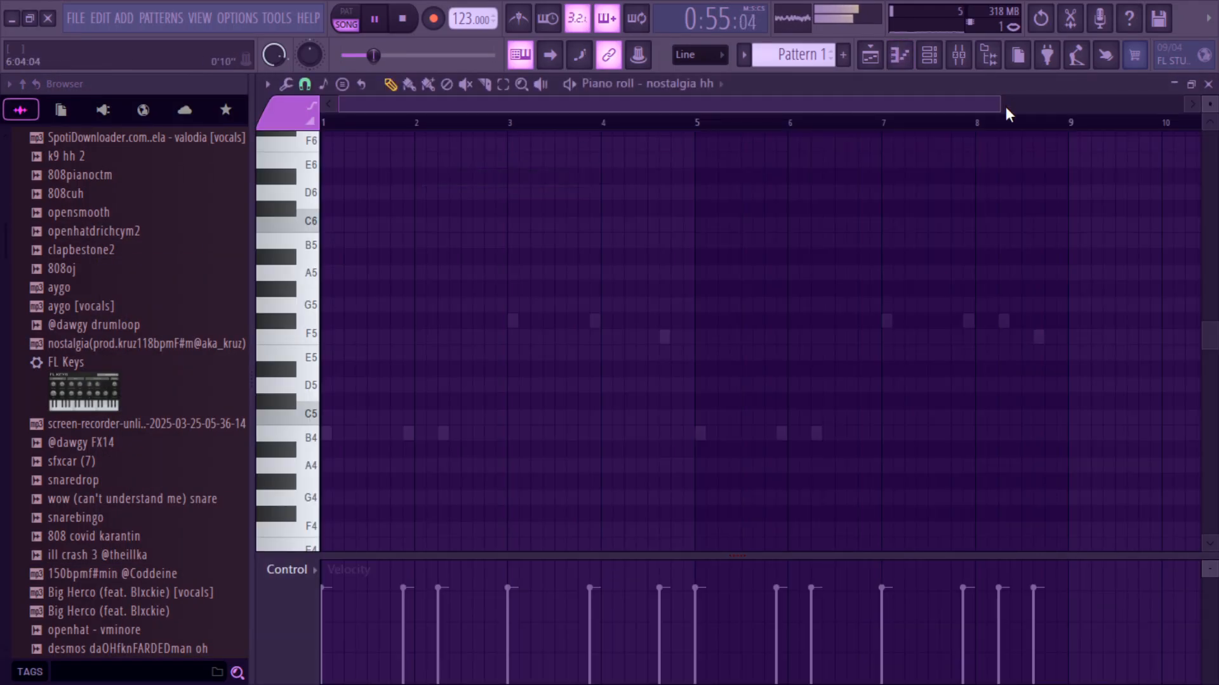
drag(1001, 107, 514, 166)
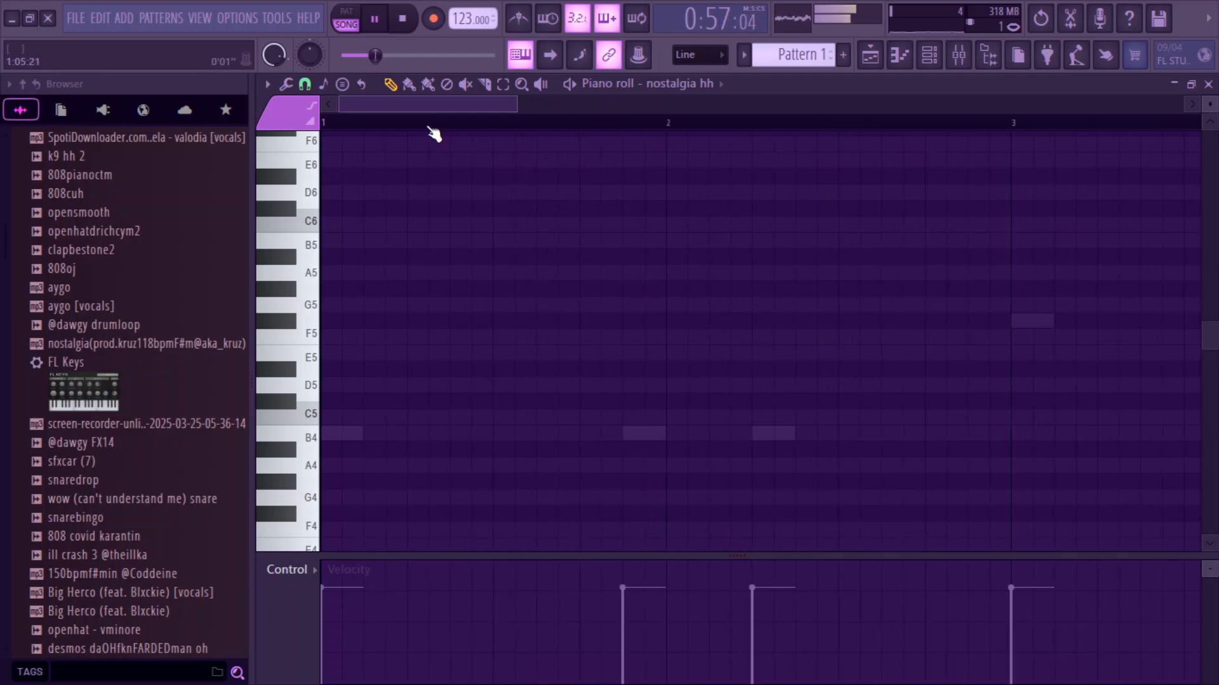
key(space)
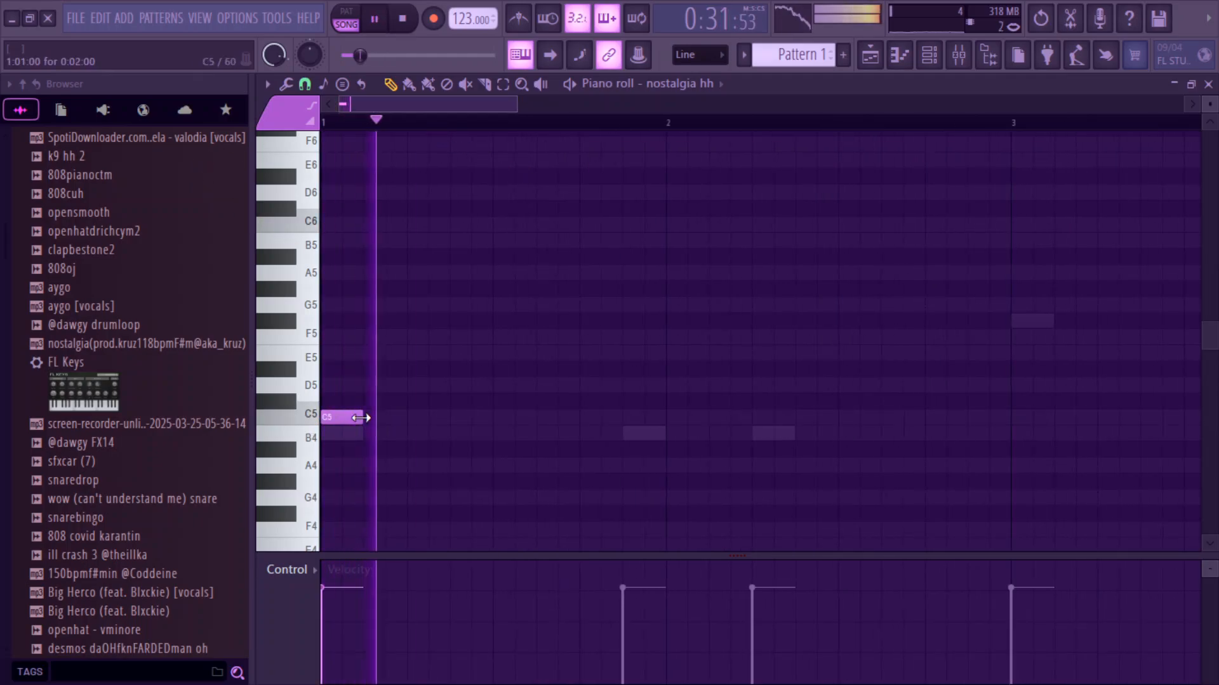
drag(362, 417, 341, 417)
key(space)
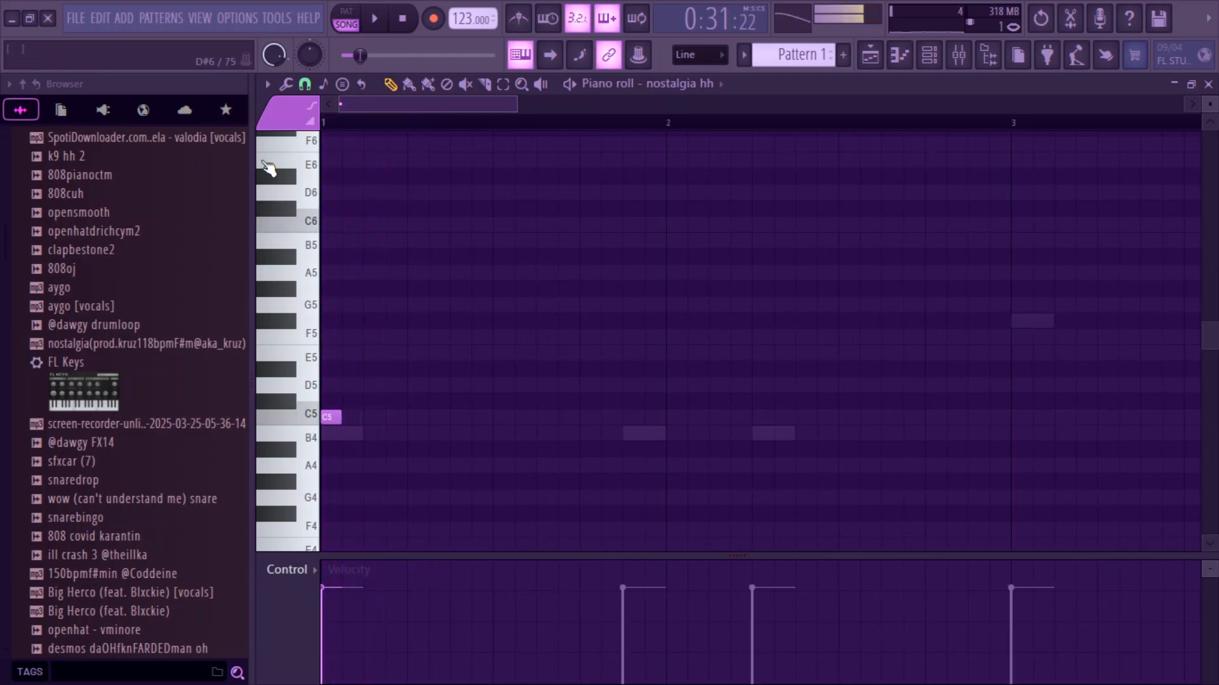
Step: Set the snap to 1/3 beat and add C5 notes every third of a beat up to beat 3 of bar 1, plus one on beat 4
click(306, 84)
click(333, 320)
click(353, 417)
key(space)
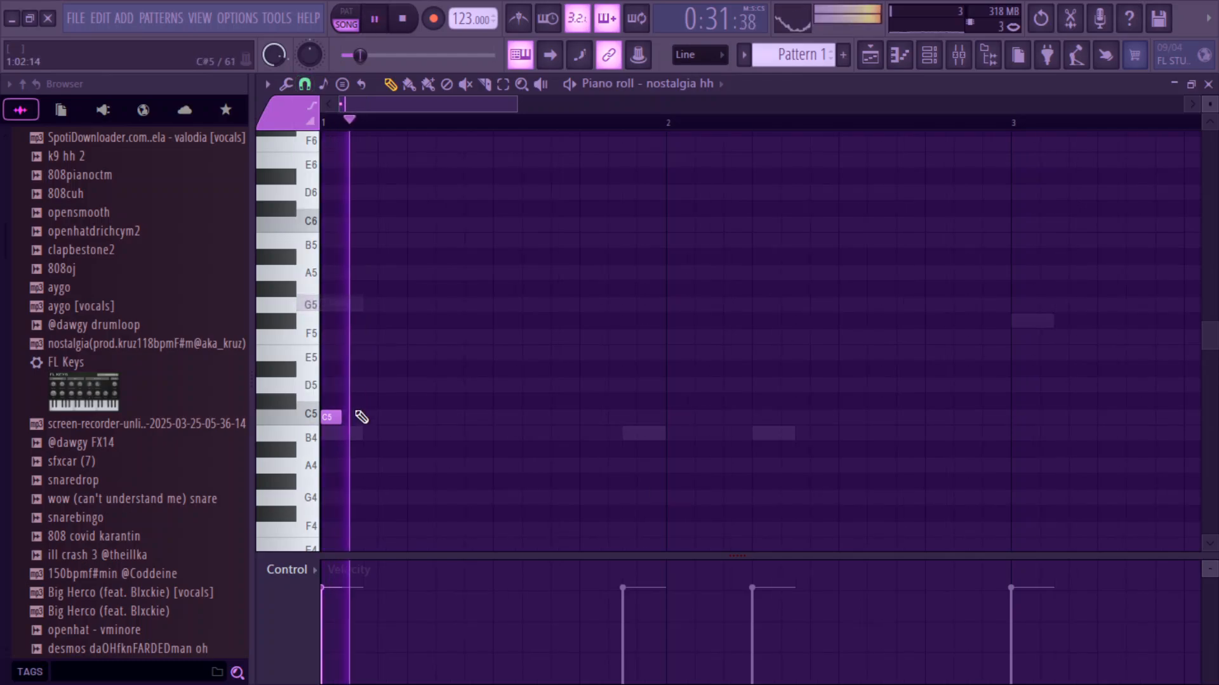
click(382, 417)
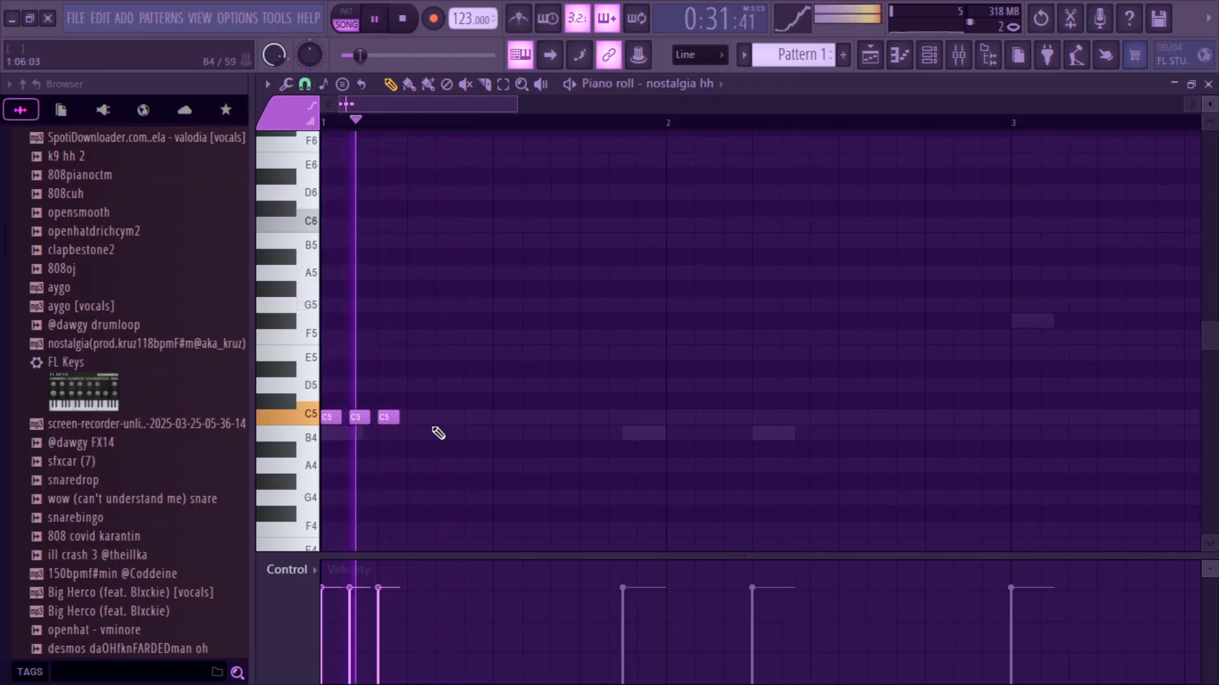
click(443, 417)
click(417, 417)
click(445, 417)
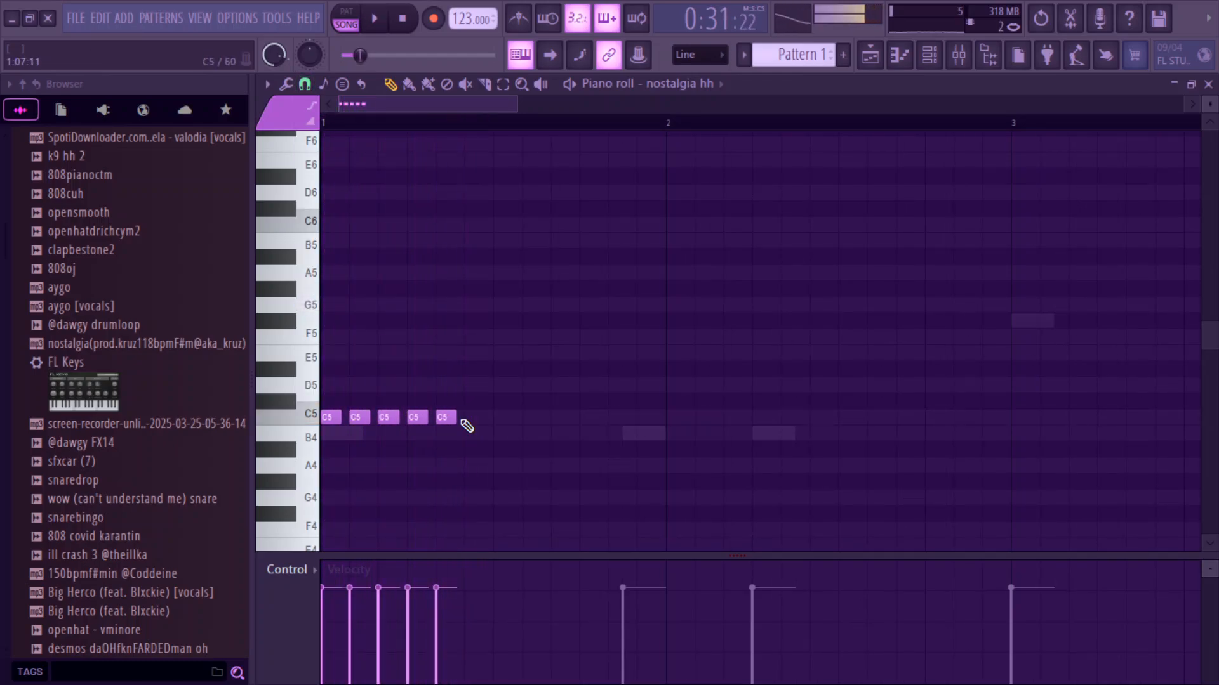
click(474, 417)
click(503, 417)
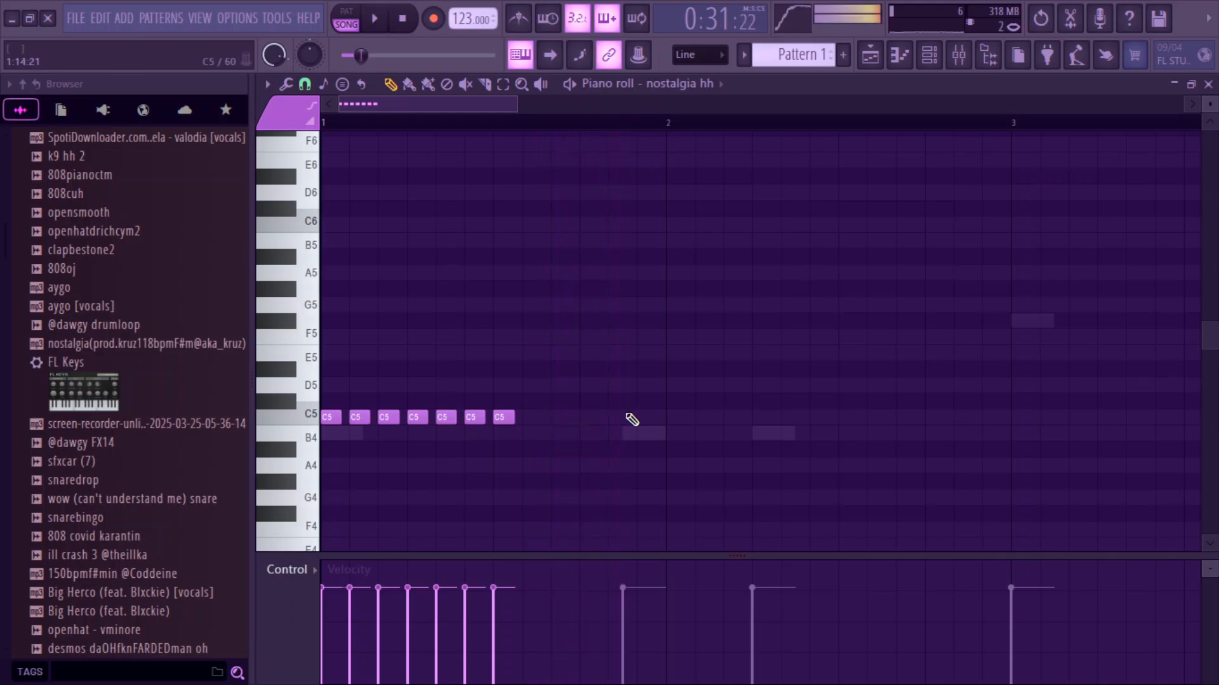
click(589, 417)
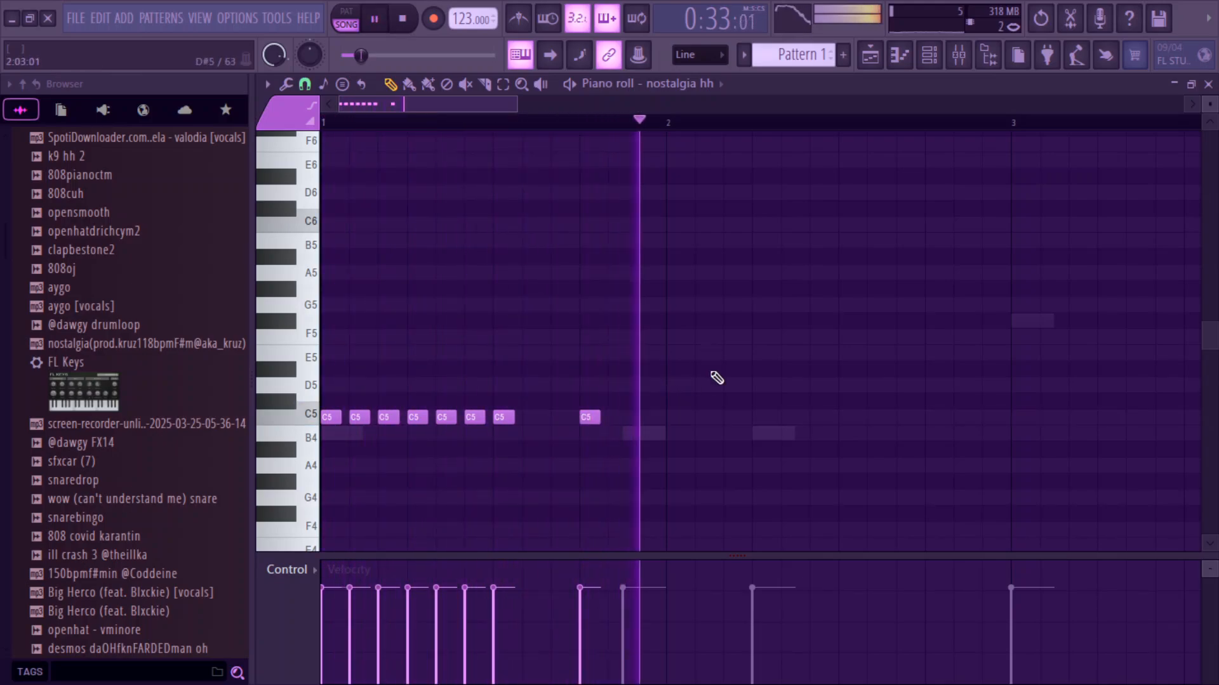
Step: Set the snap to 1/2 beat and add C5 notes half a beat after beat 4 of bar 1 and on beats 1.5 and 2 of bar 2
click(305, 84)
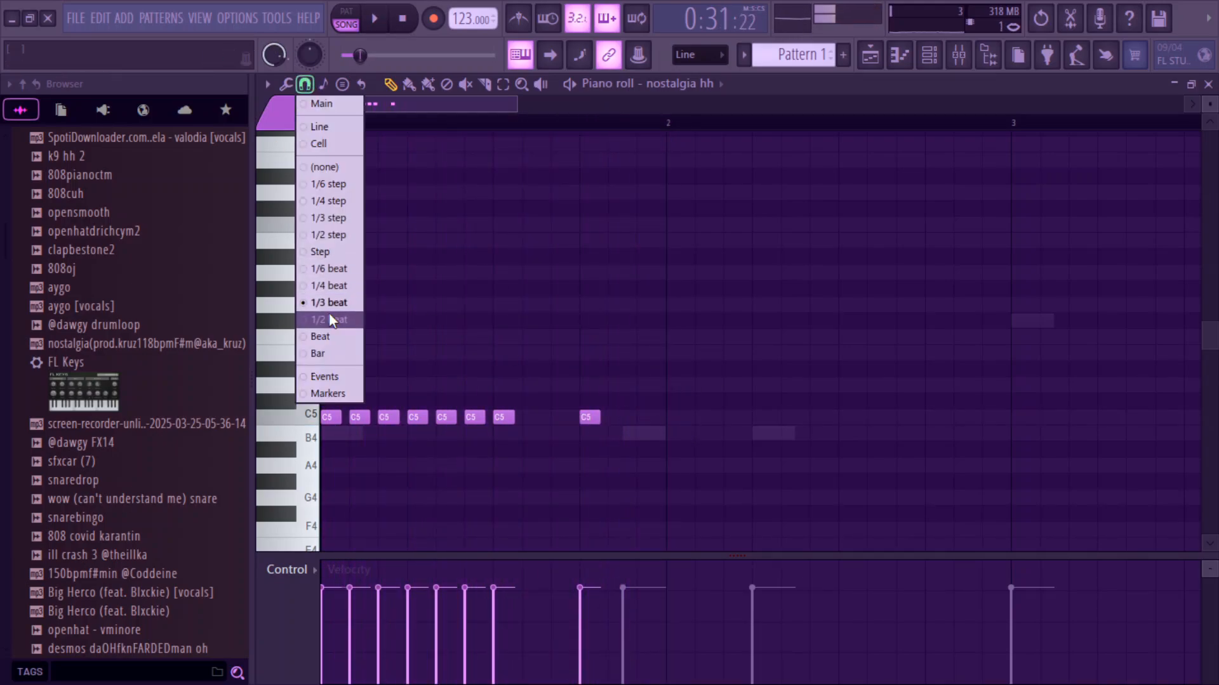
click(330, 319)
key(space)
click(629, 417)
click(710, 417)
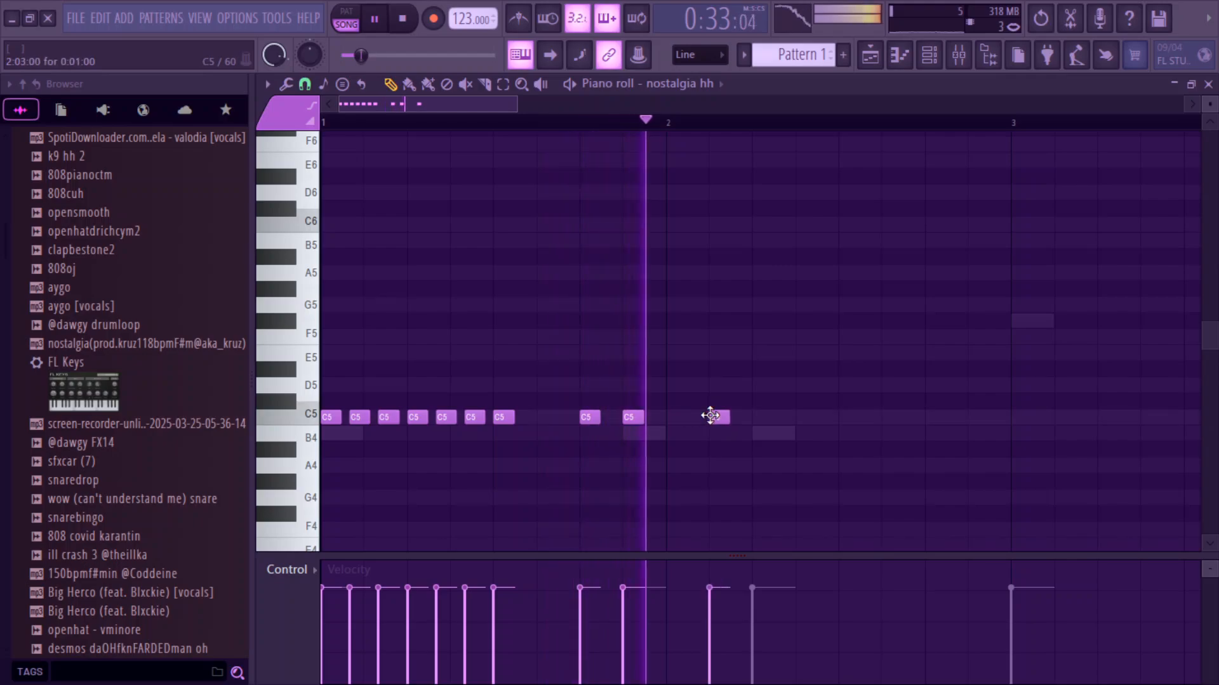
click(753, 417)
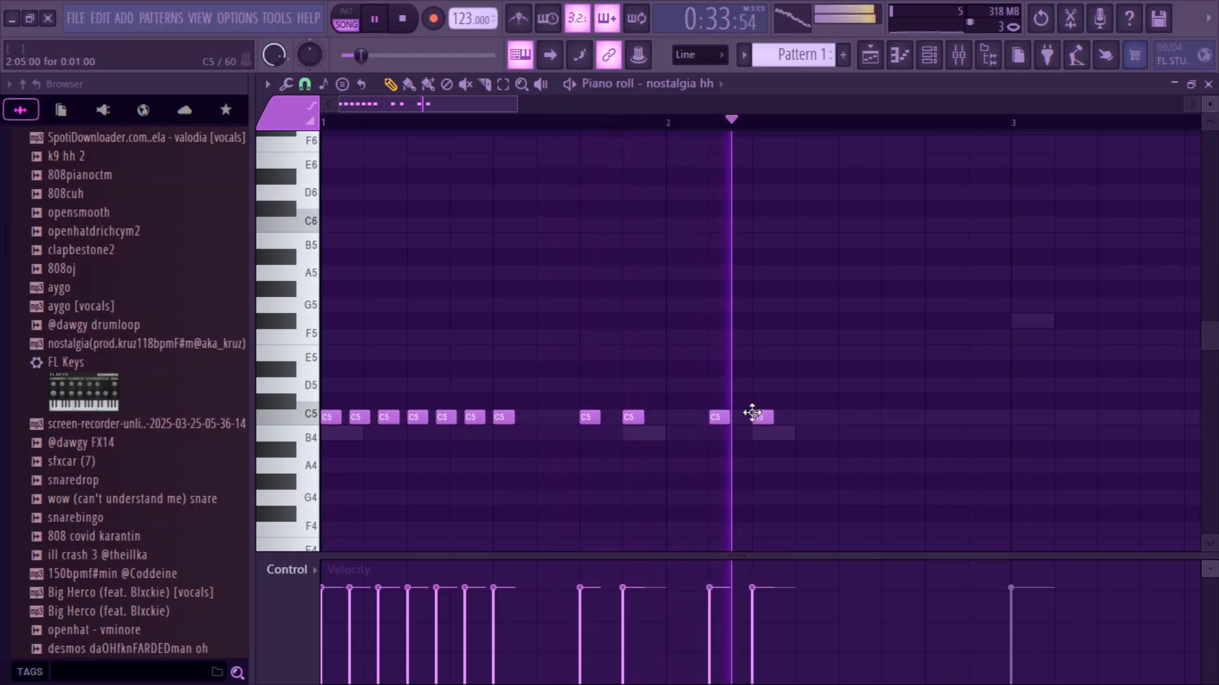
Step: Return the piano roll snap to 1/3 beat and stop playback
click(306, 85)
click(308, 87)
click(308, 89)
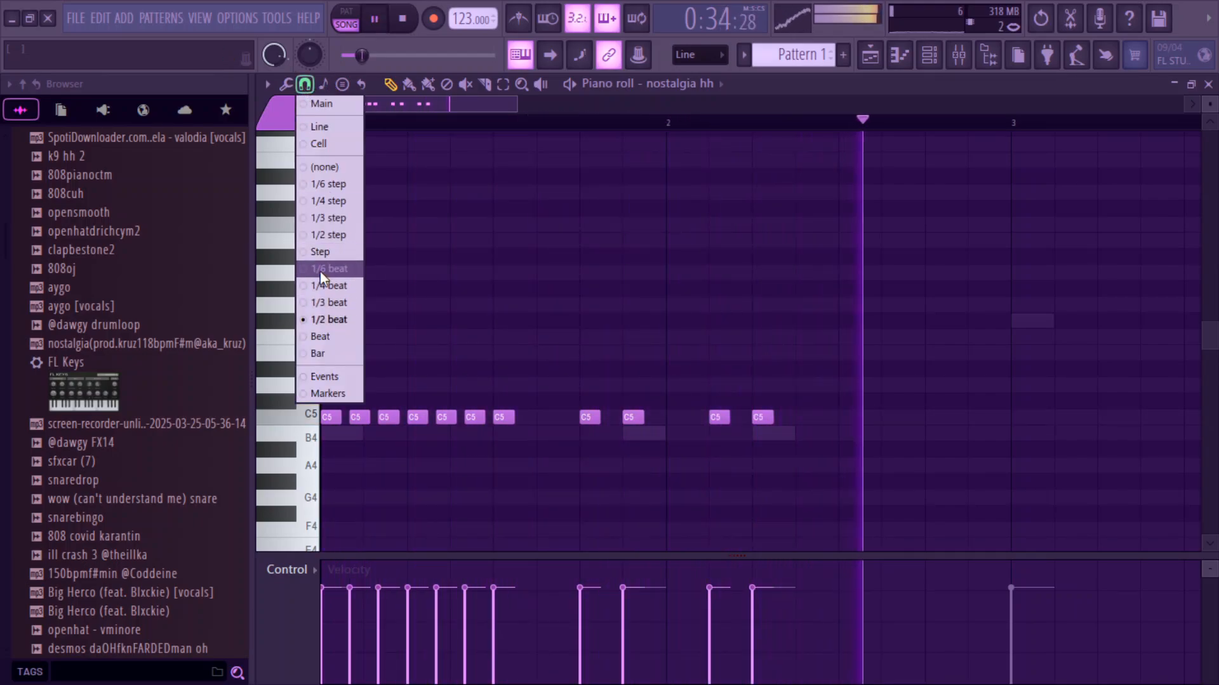
click(322, 296)
key(space)
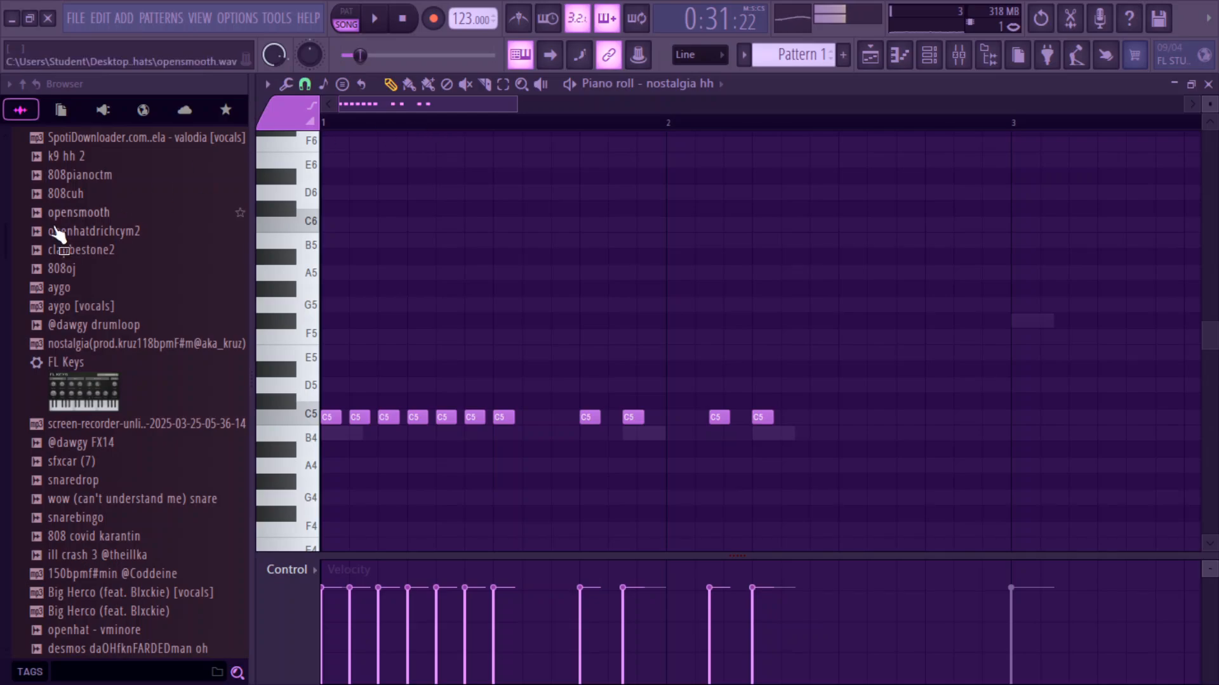
Step: Add the clapbestone2 sample from the browser to the project as a new channel
right_click(62, 252)
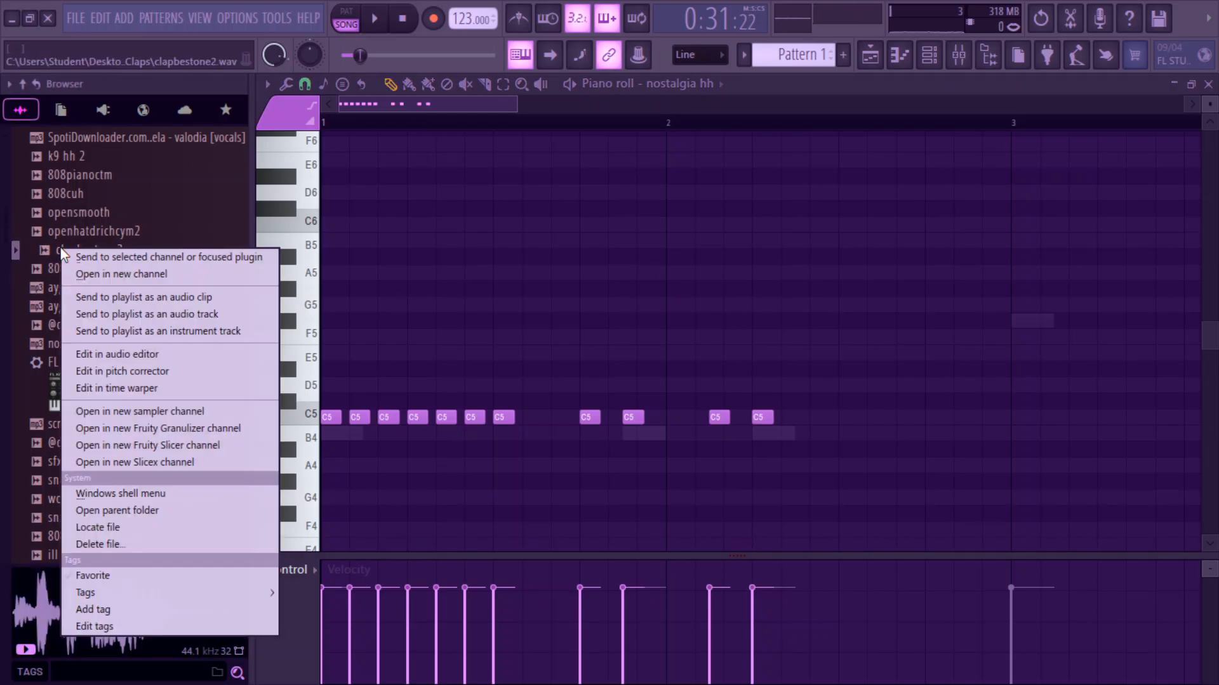
click(62, 252)
right_click(62, 252)
click(114, 284)
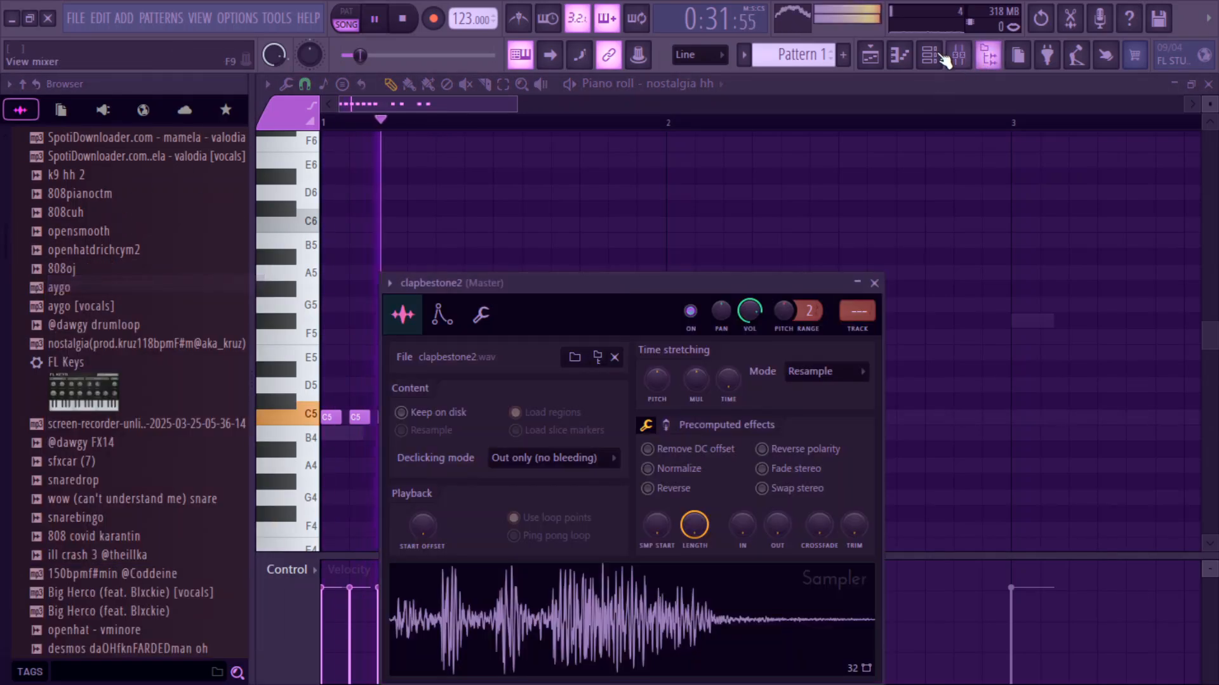
key(space)
Step: In the nostalgia hh piano roll, replace the two bar 2 notes with a copy of bar 1's first seven notes and delete the copy's second note
right_click(399, 179)
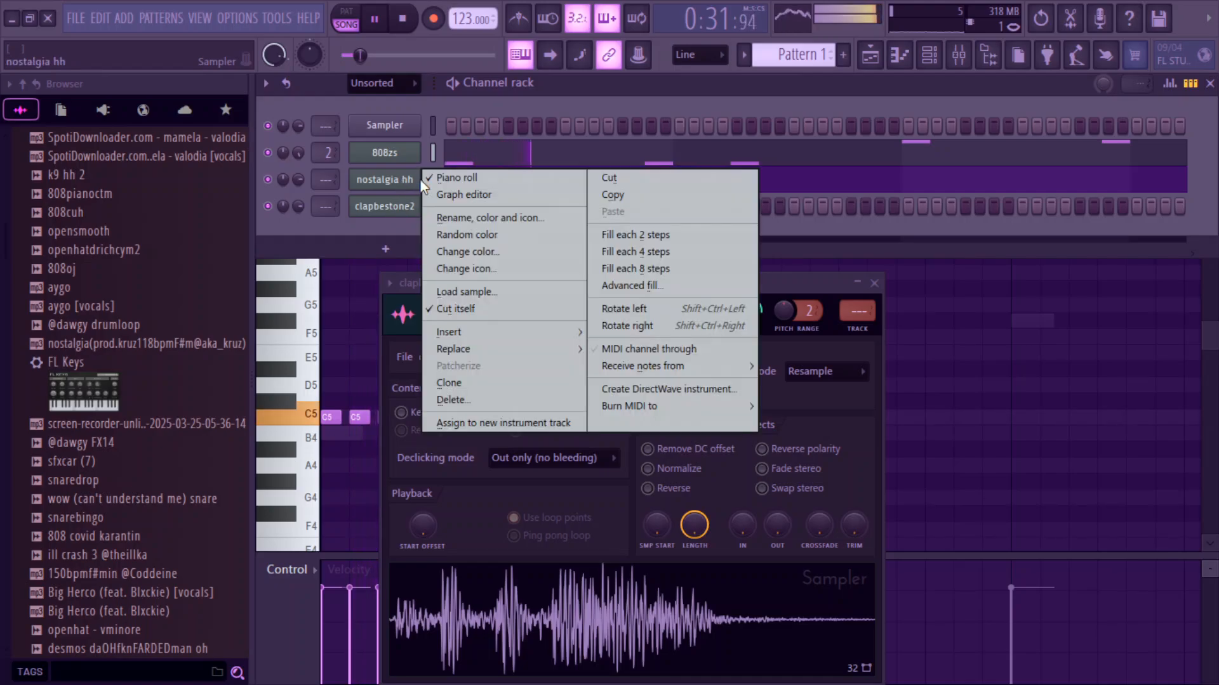
click(419, 176)
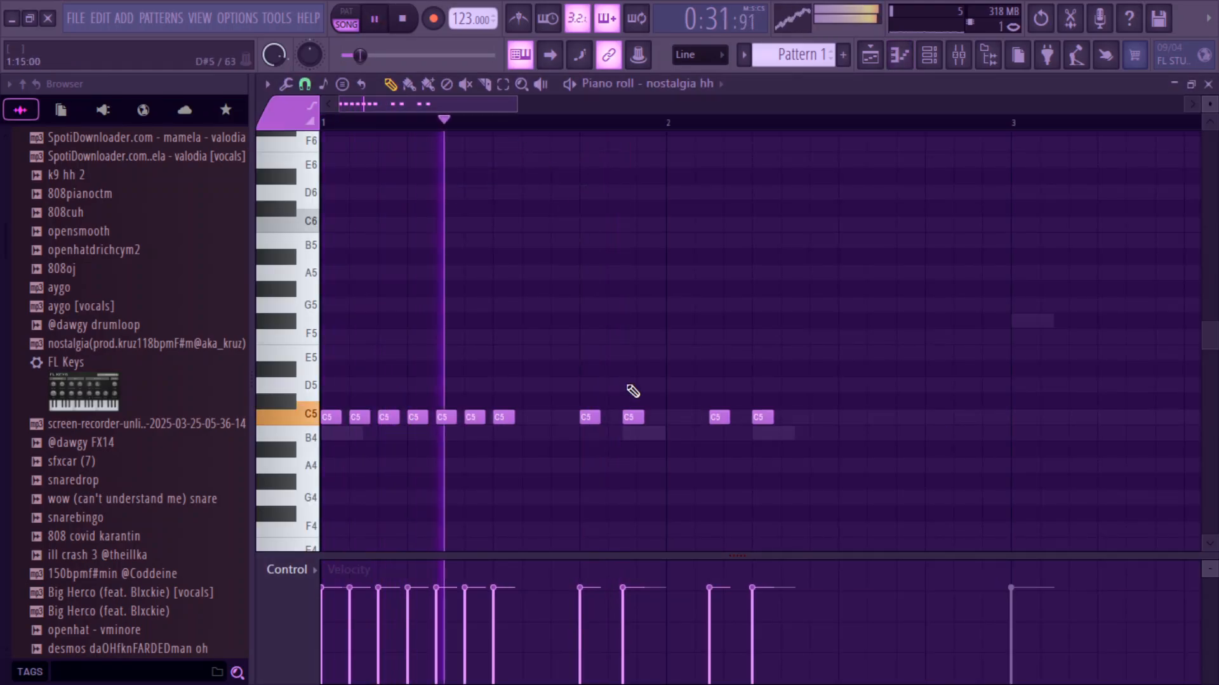
key(space)
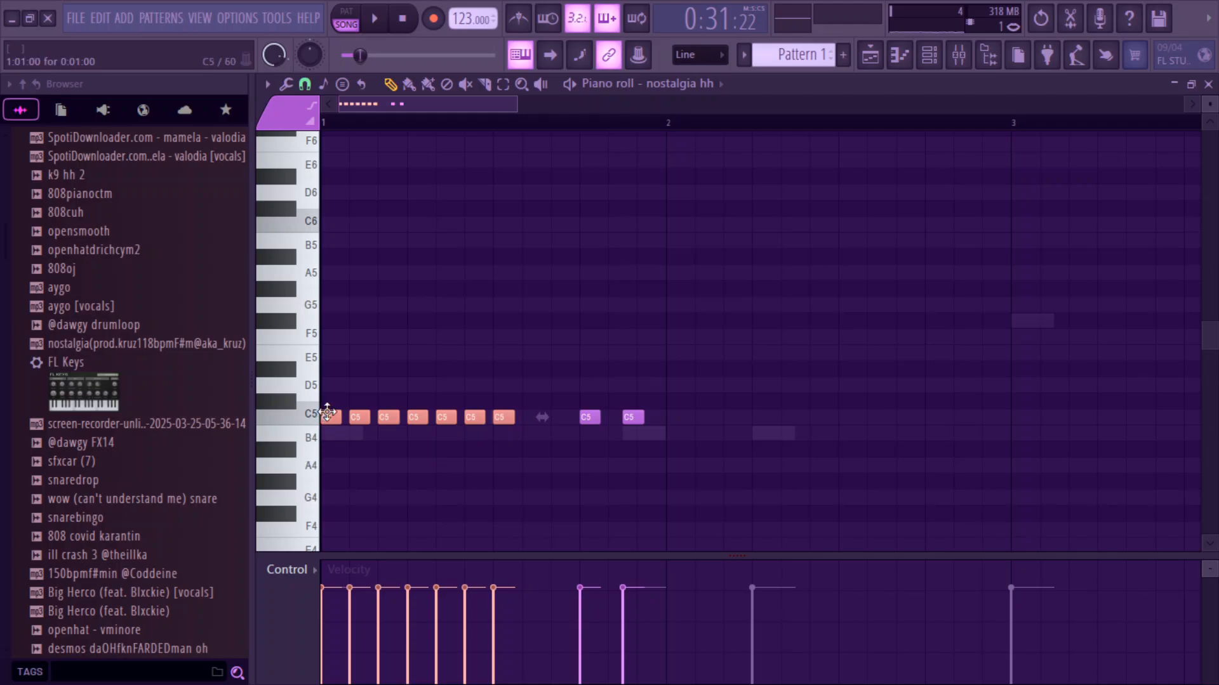
drag(326, 413, 619, 407)
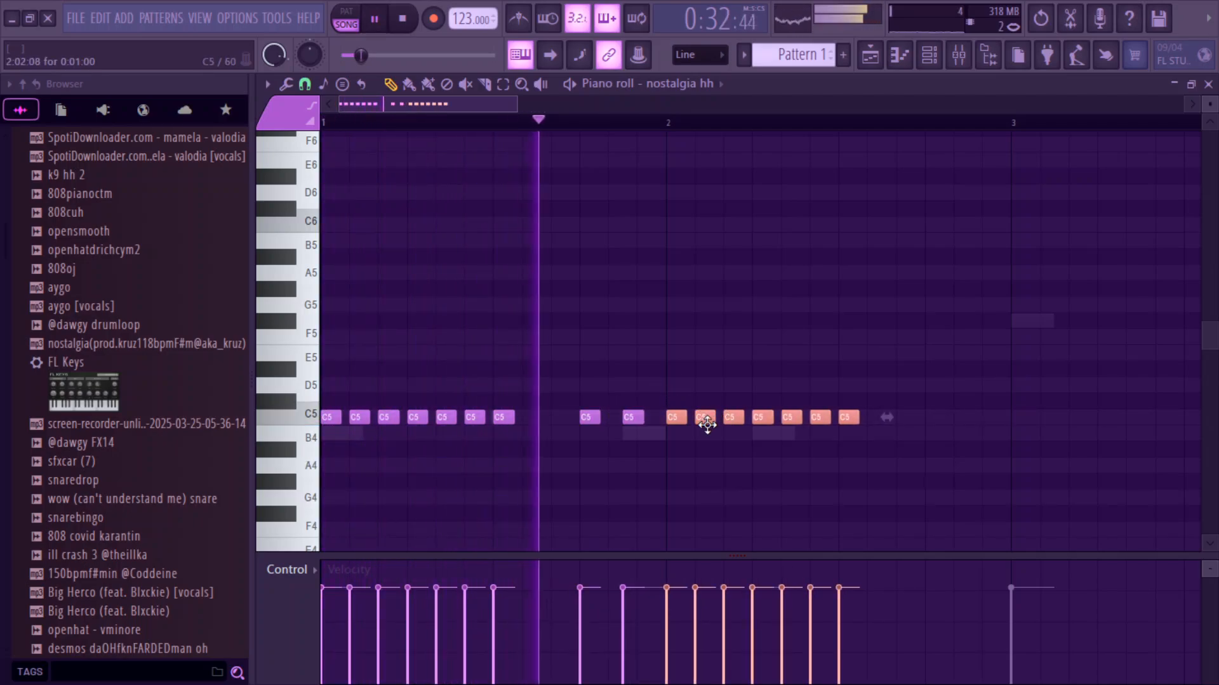
right_click(705, 419)
key(space)
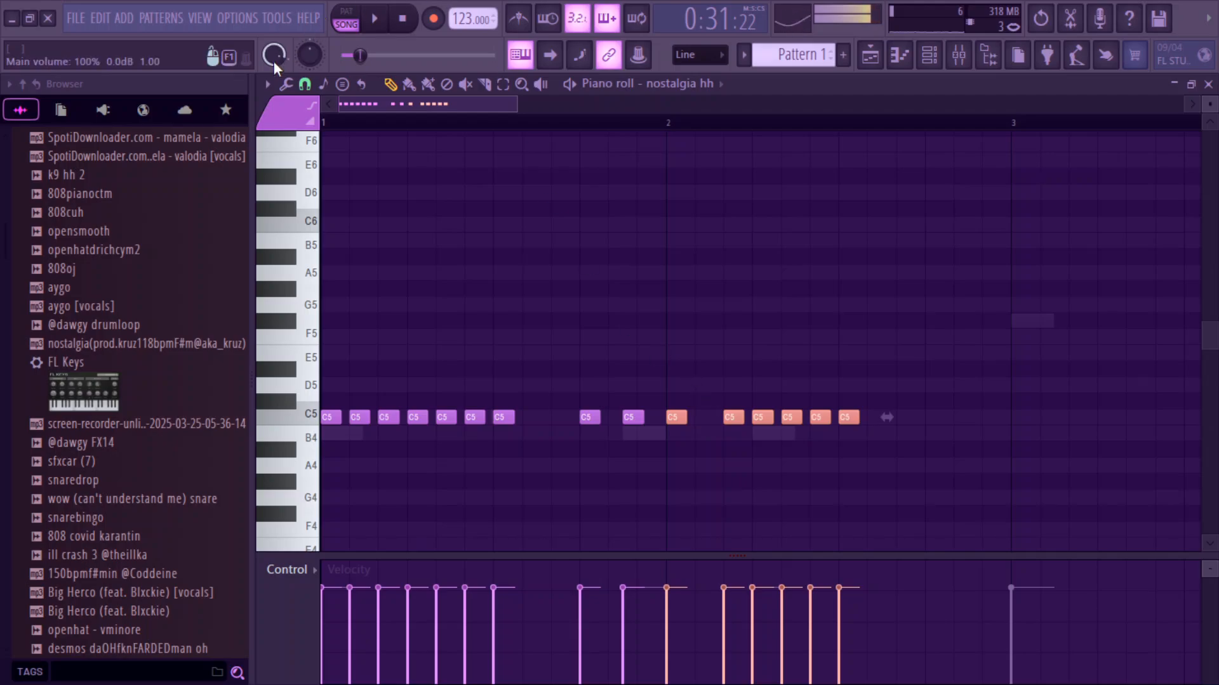
Step: Set the snap to 1/3 step and paint a roll of four short, evenly spaced C5 notes at the start of bar 2
click(305, 85)
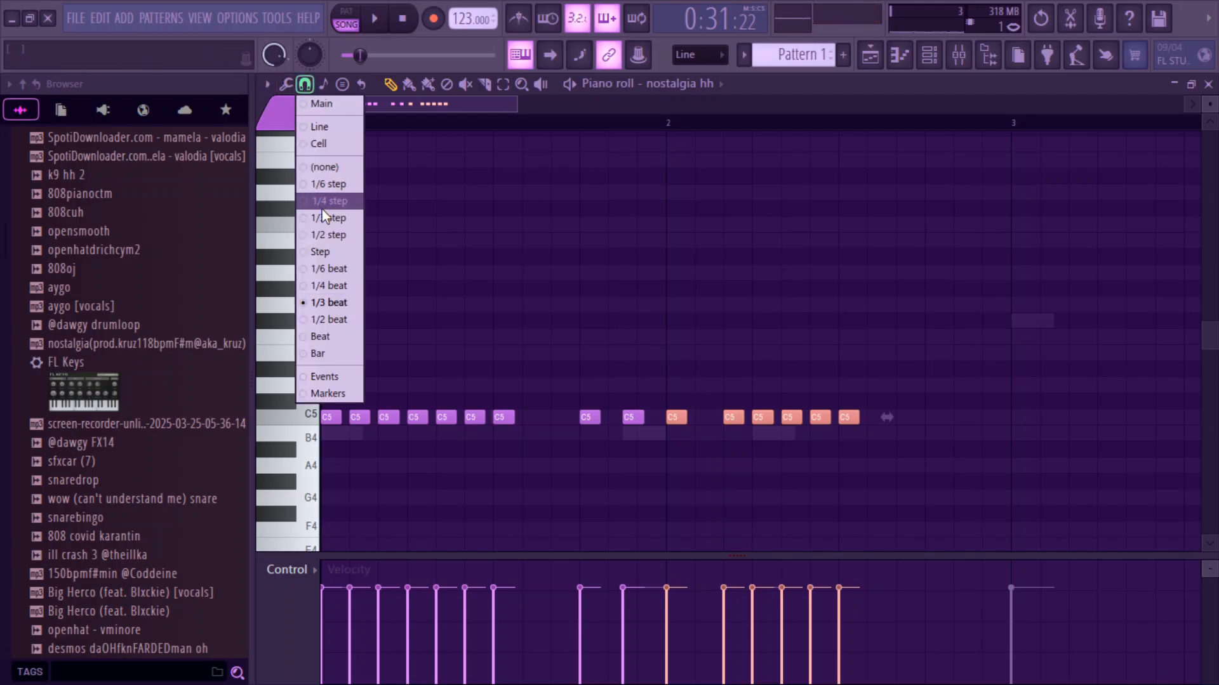
click(322, 217)
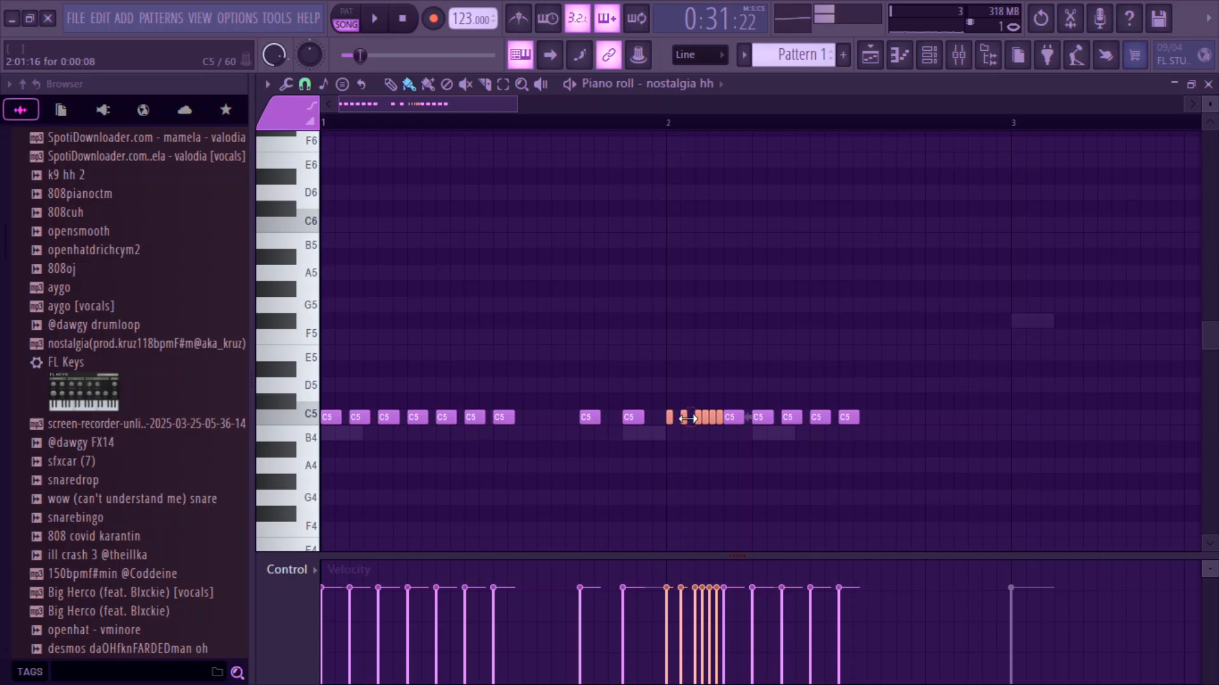
key(space)
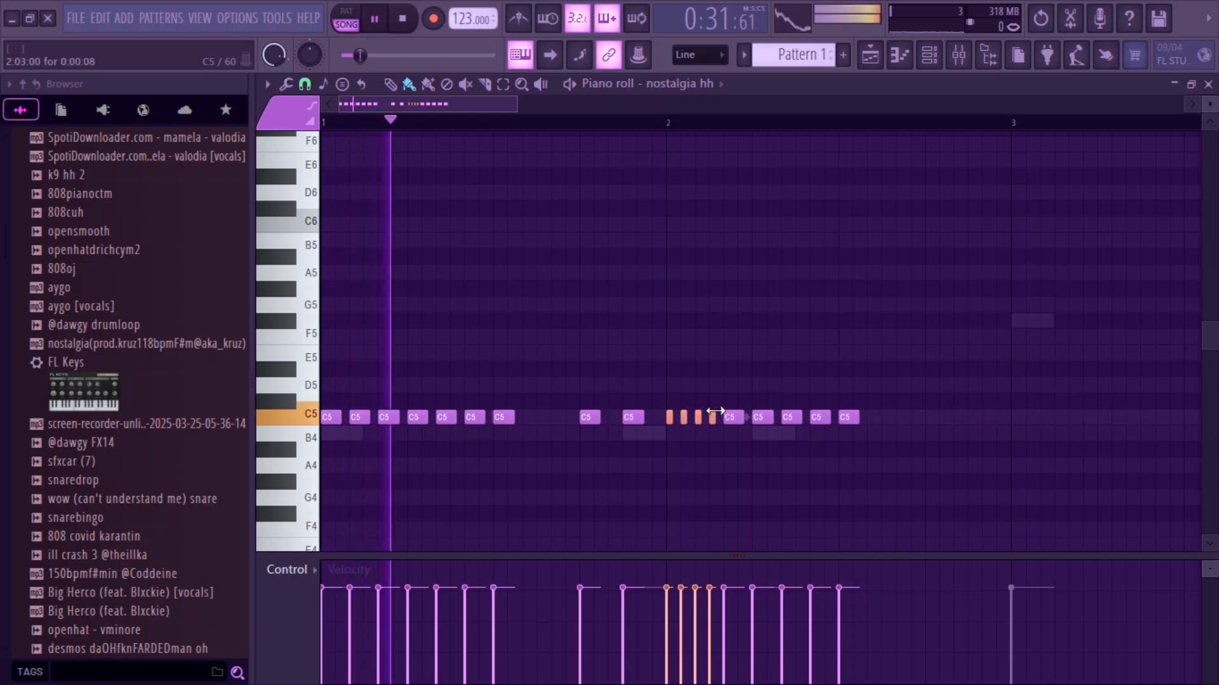
key(space)
key(space)
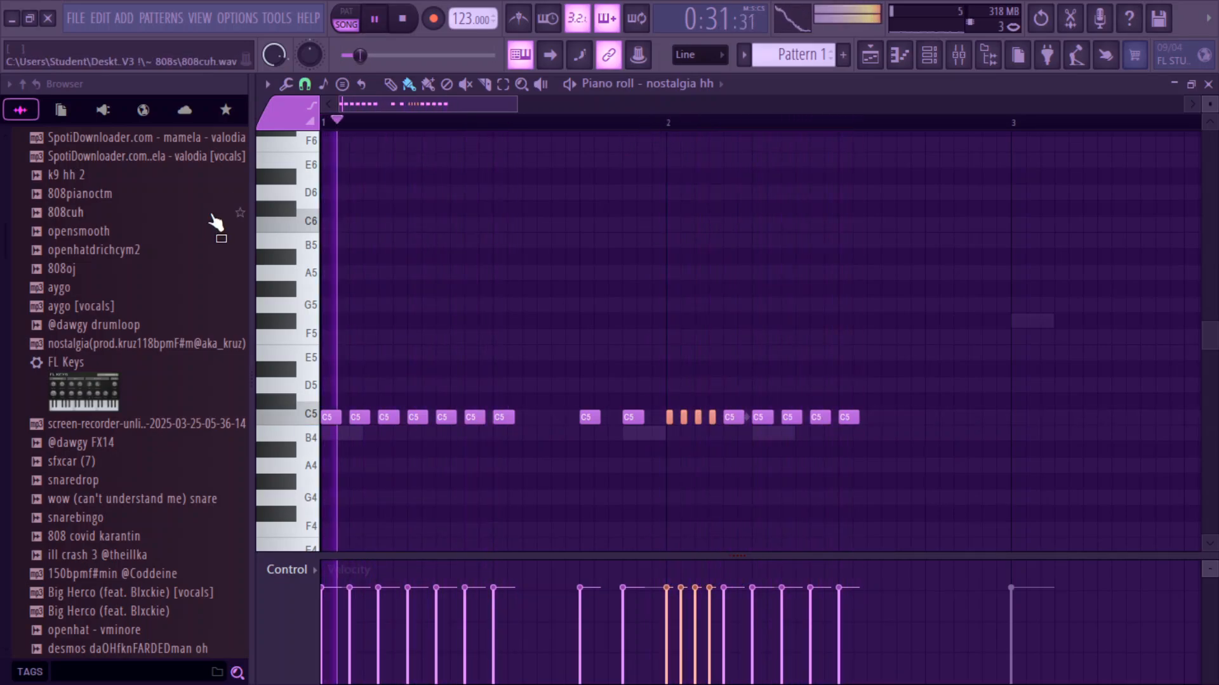
Step: Add a C5 hi-hat on beat 4 of bar 2 and, with the snap at 1/2 beat, another half a beat after it
drag(516, 104, 874, 104)
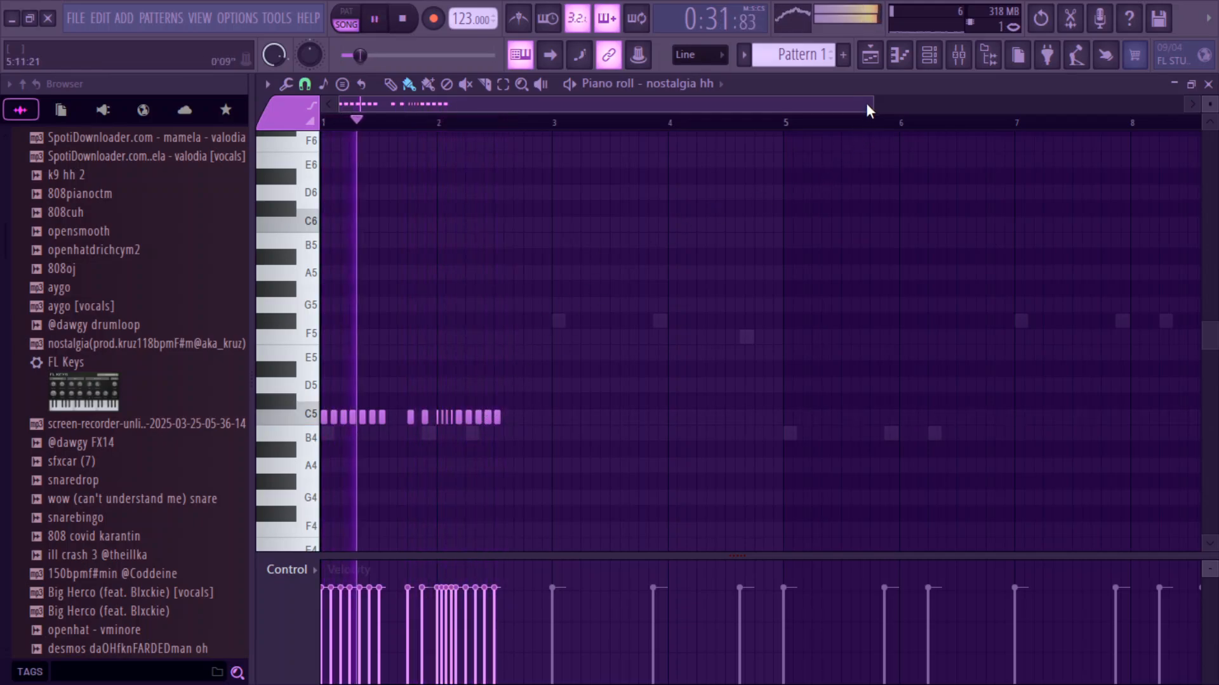
drag(871, 104, 631, 104)
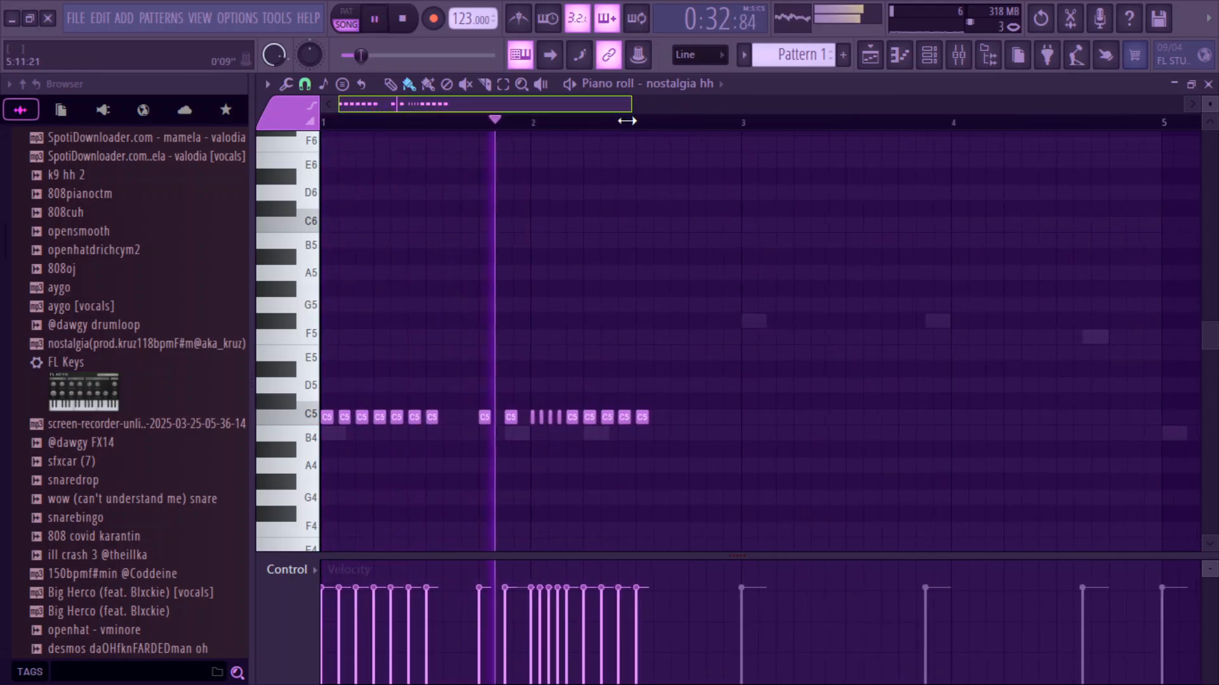
click(693, 417)
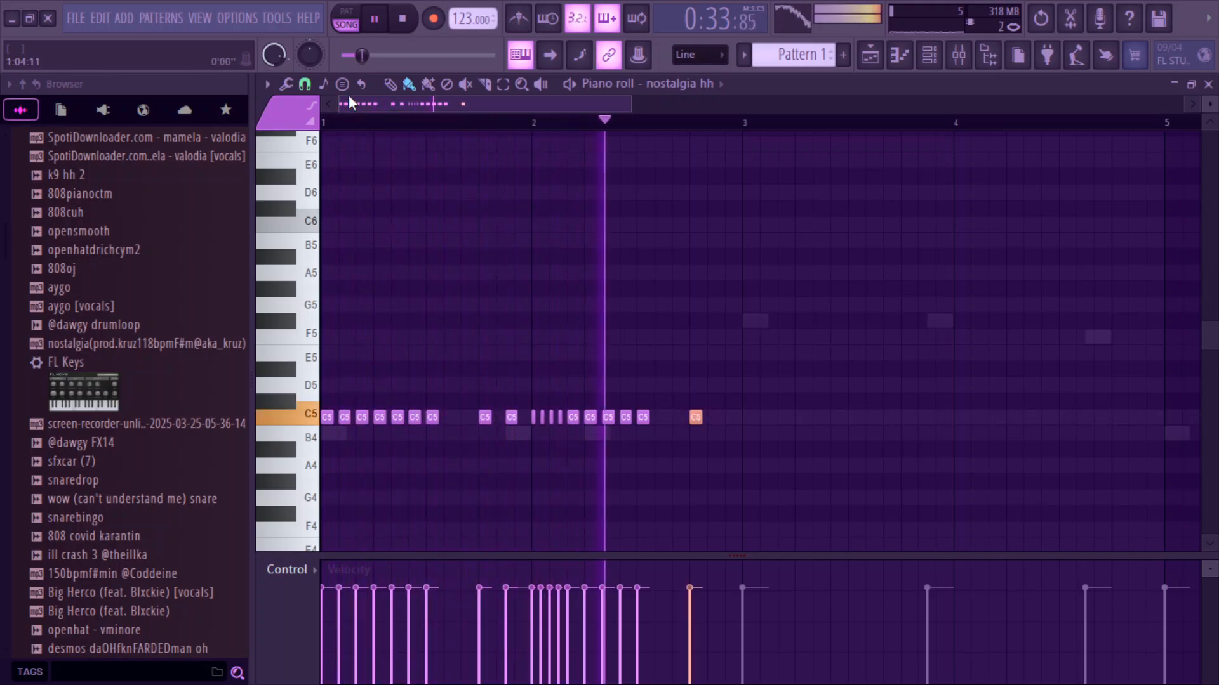
click(305, 84)
click(330, 321)
key(space)
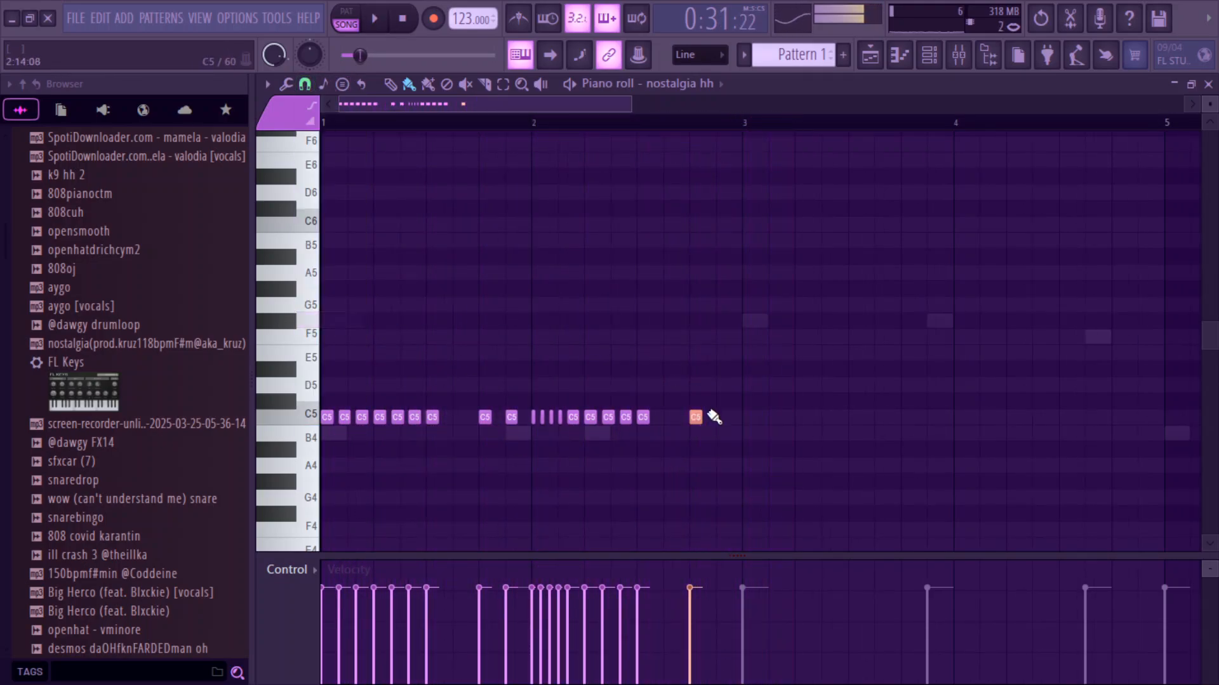
Step: Set the snap to 1/4 beat and fill the gap between the last two bar 2 hi-hats with another C5 note
click(305, 84)
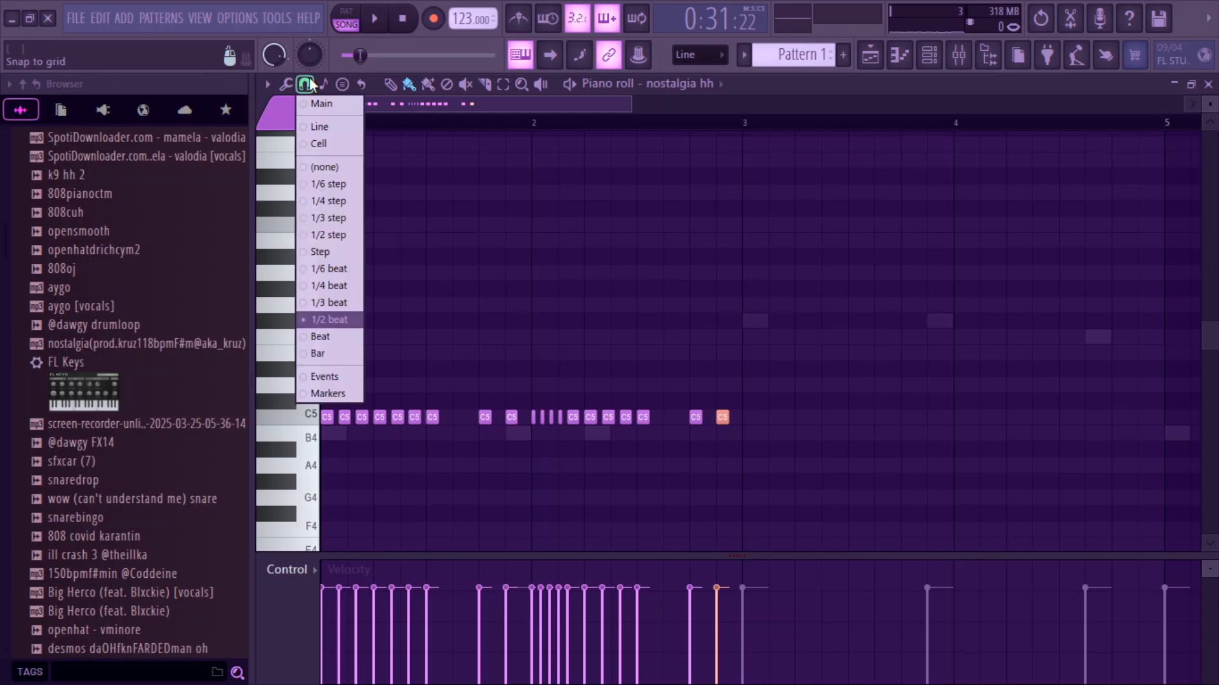
click(351, 285)
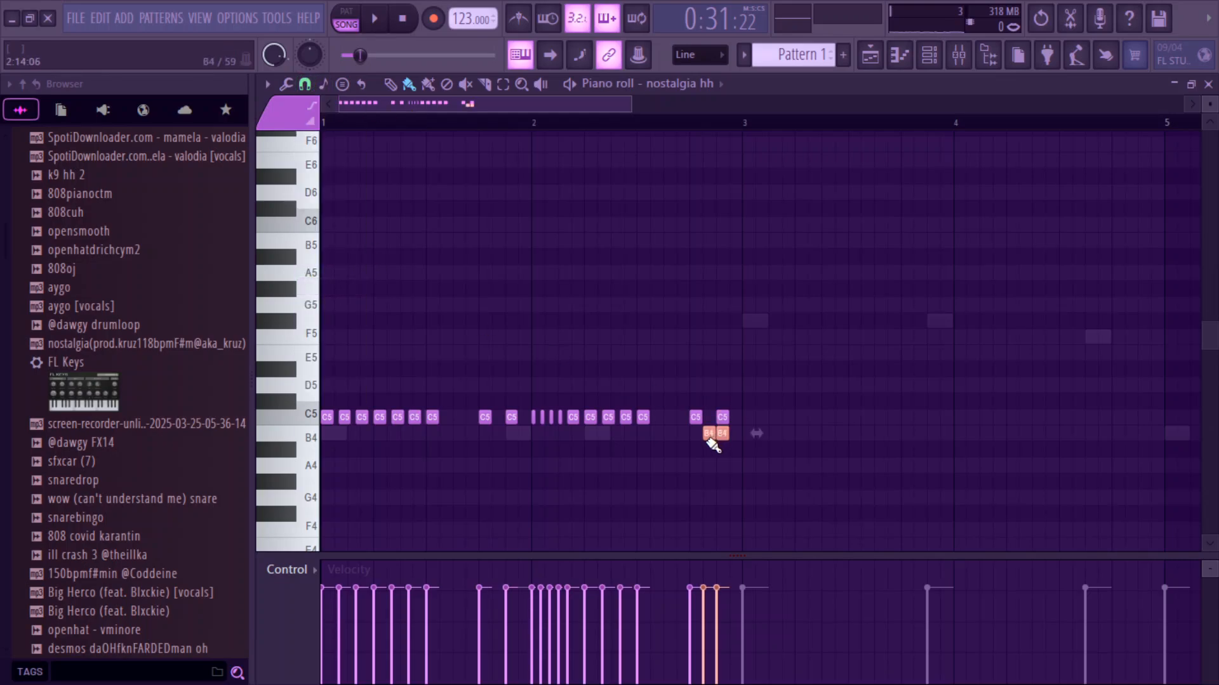
key(space)
drag(710, 434, 710, 419)
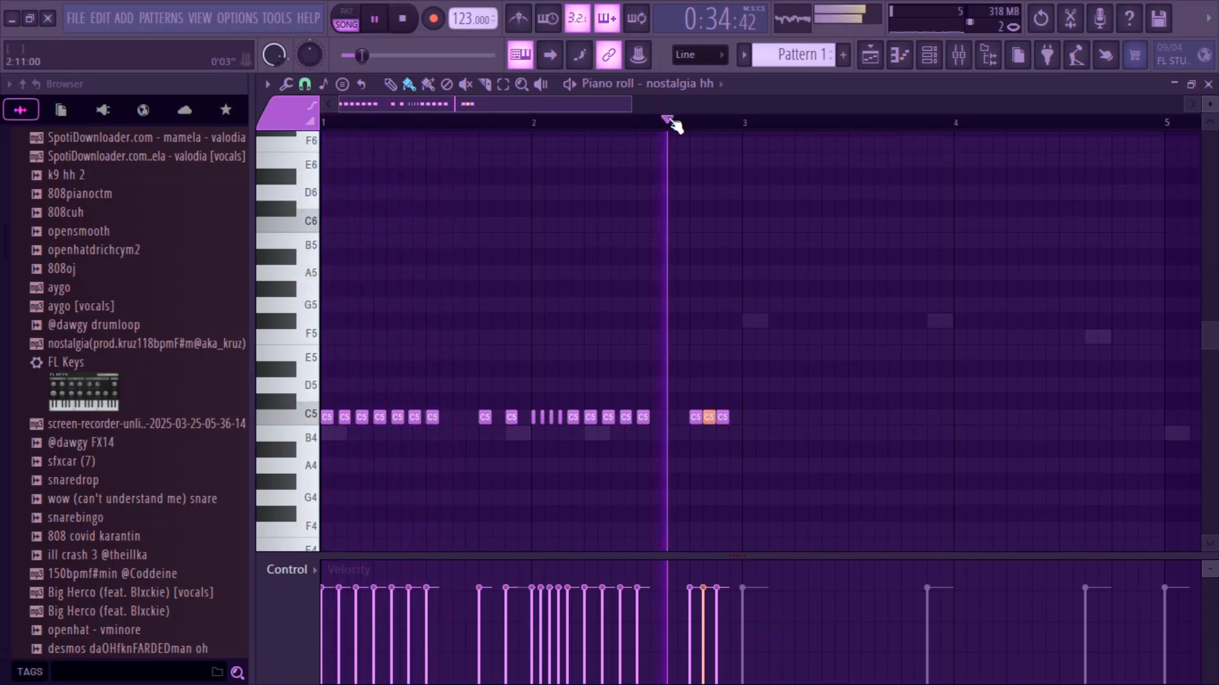
Step: Select bars 1 and 2 of the hi-hat pattern and duplicate them until the notes fill eight bars
drag(744, 126, 6, 167)
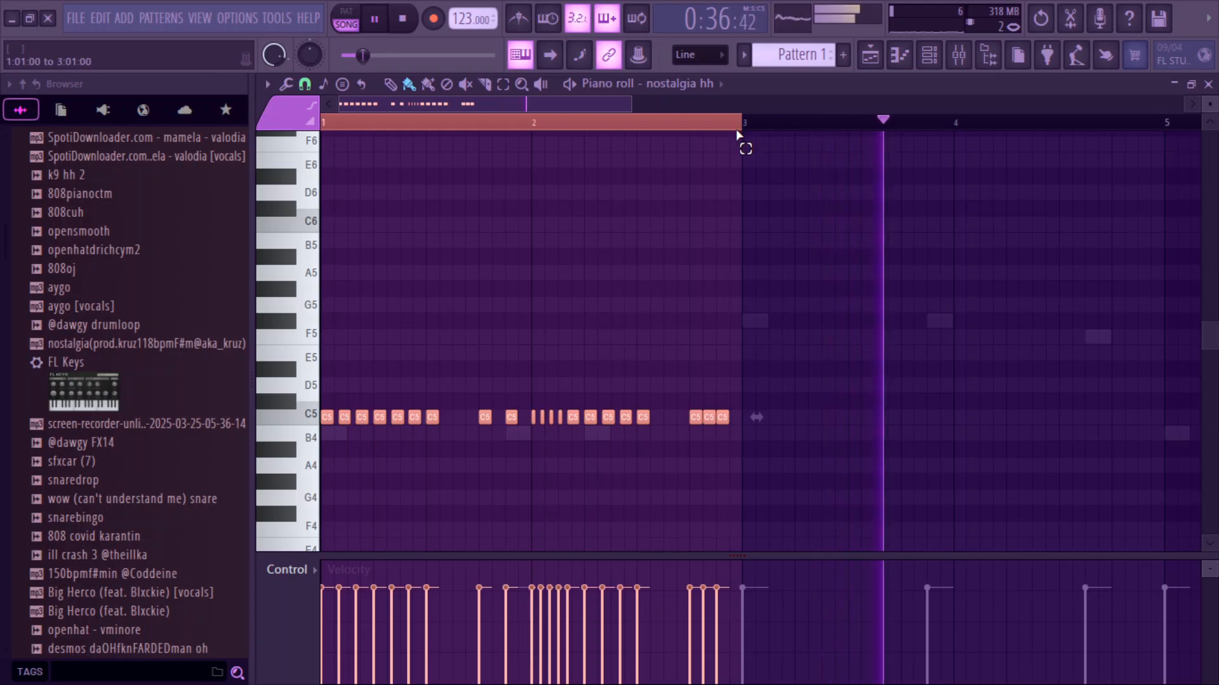
key(ctrl+b)
key(ctrl+b)
key(ctrl+b)
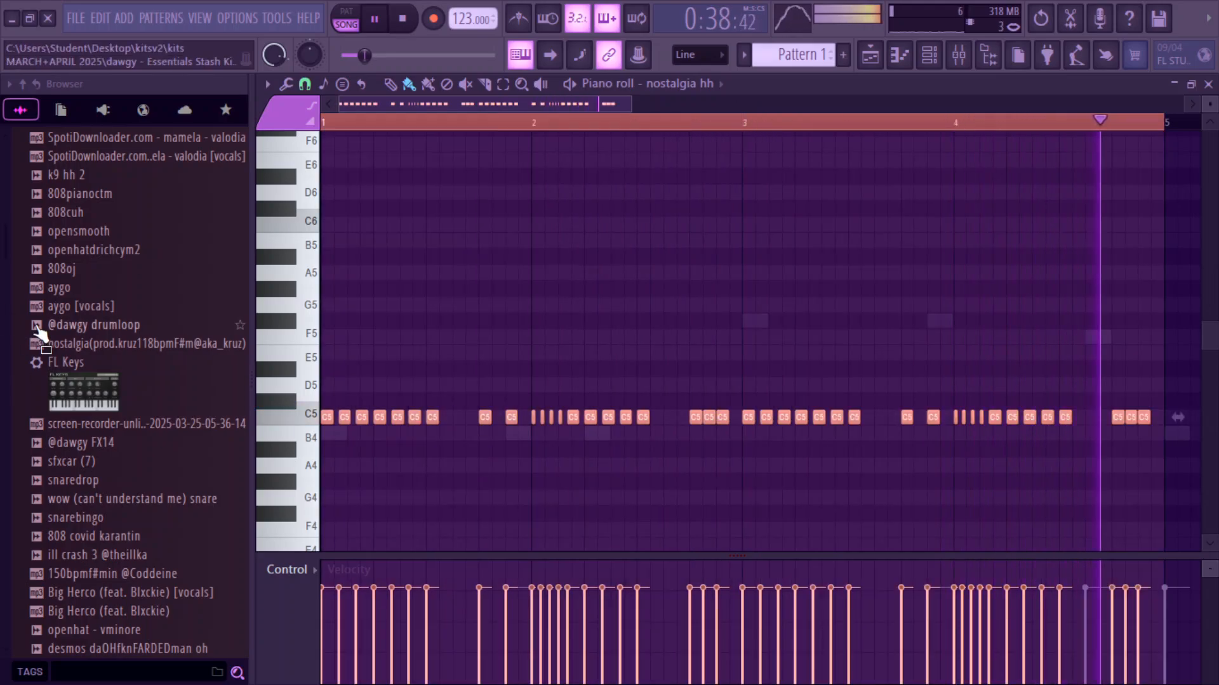
scroll(641, 108, down, 3)
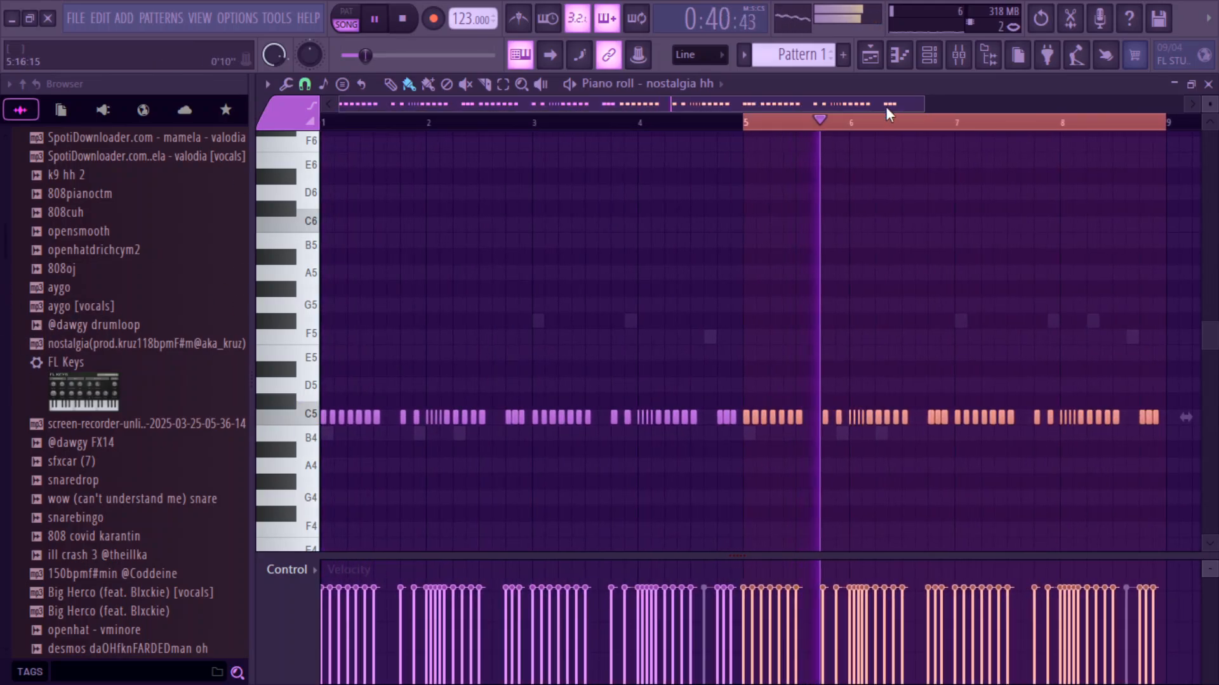
Step: Select bars 1 and 2 of the clapbestone2 pattern and duplicate them until the claps fill eight bars
click(704, 84)
click(710, 264)
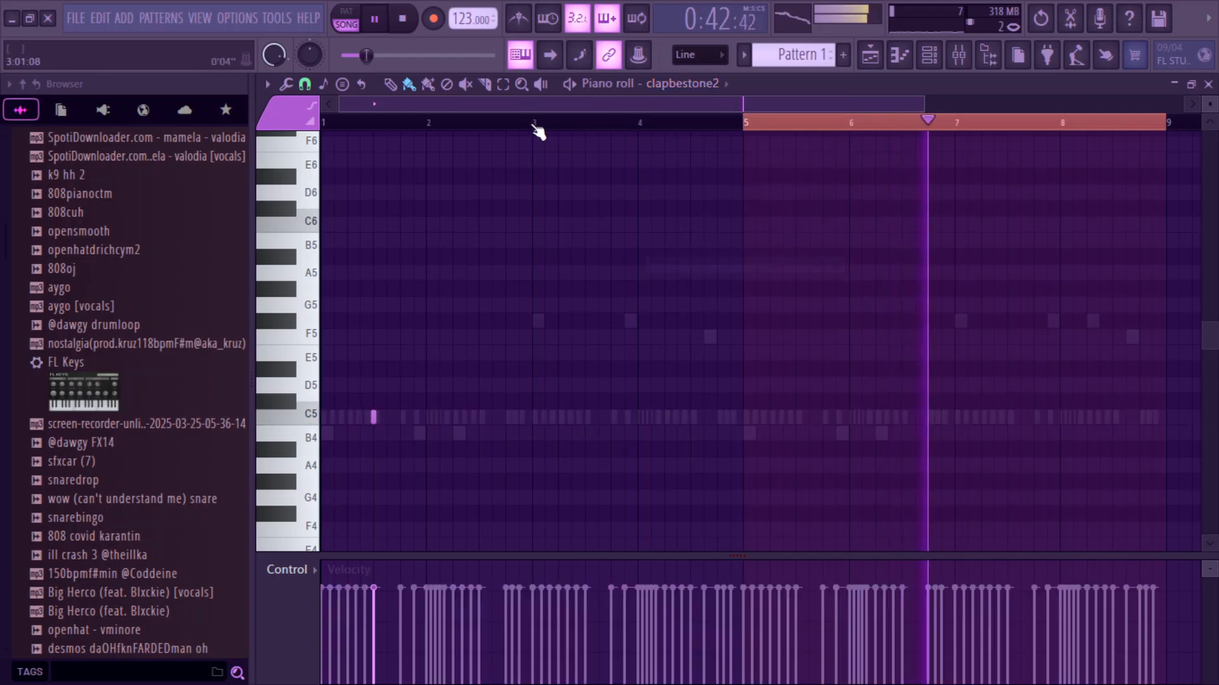
click(431, 124)
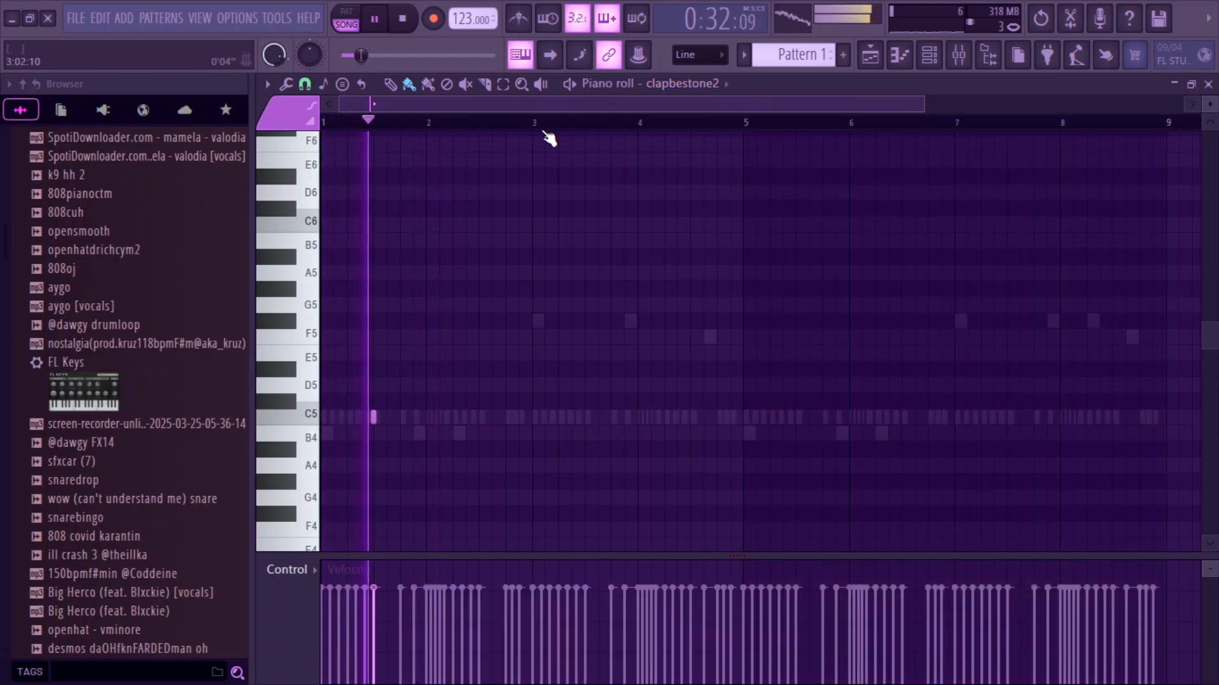
drag(536, 123, 3, 264)
key(ctrl+b)
key(ctrl+b)
key(ctrl+b)
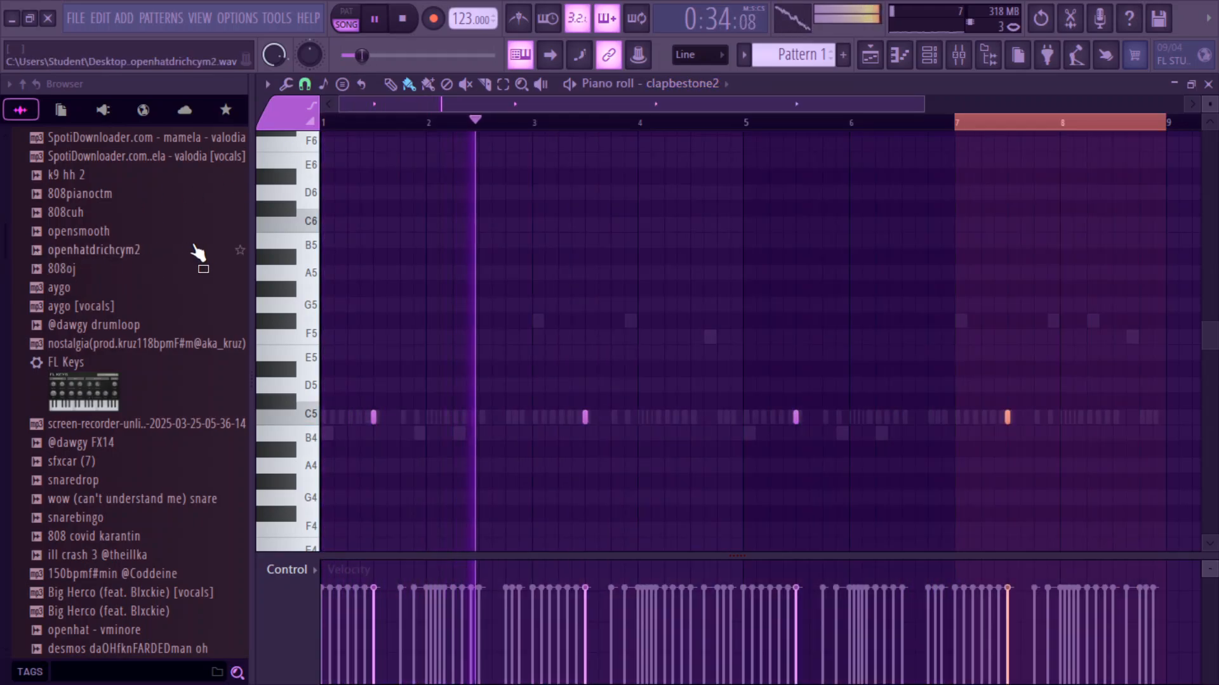
Step: Switch to OBS Studio to check the running recording and return to FL Studio
key(space)
key(super)
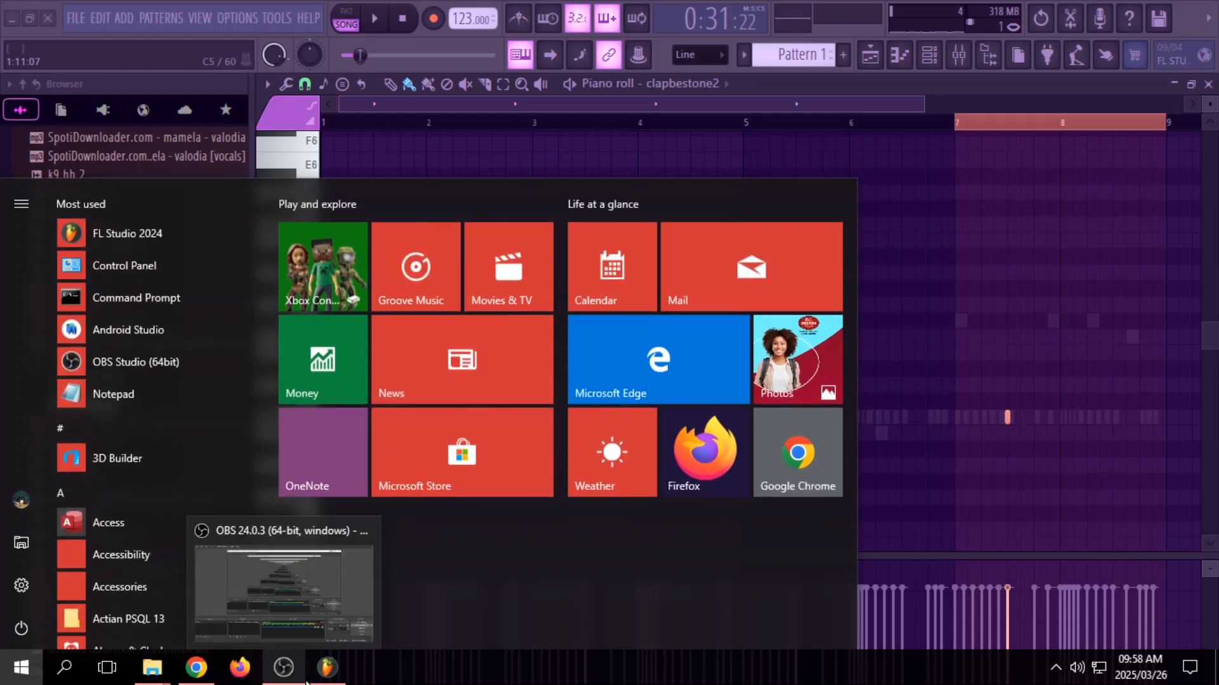
click(284, 667)
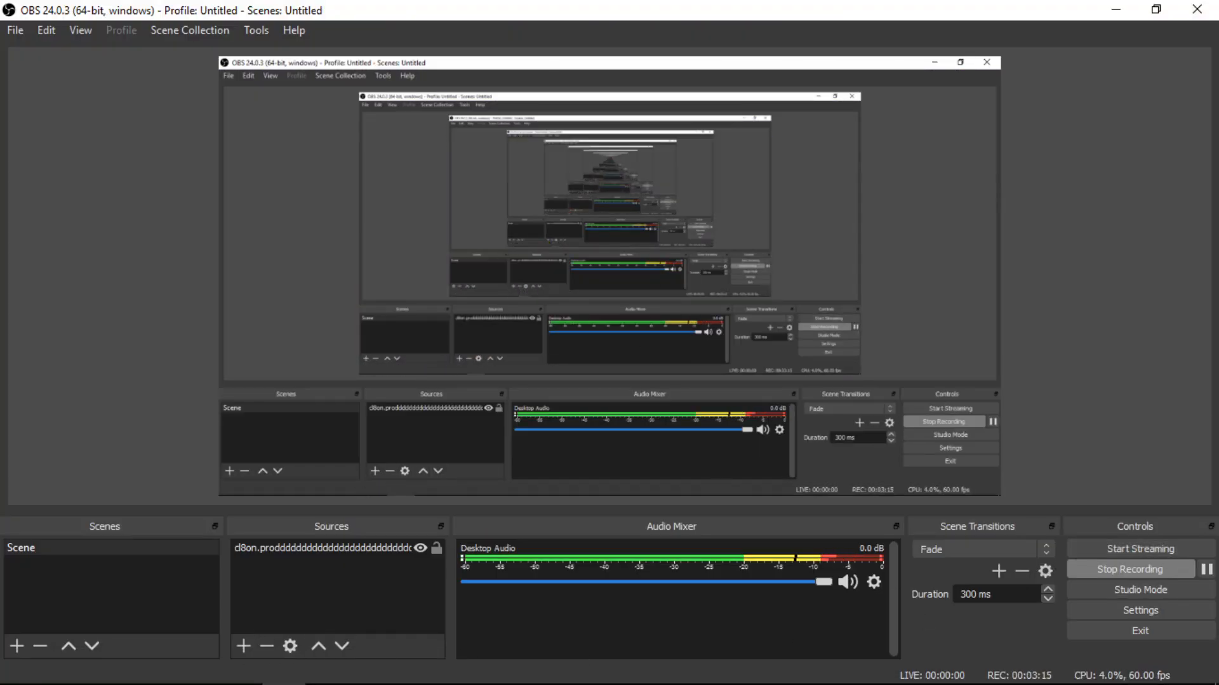
click(326, 667)
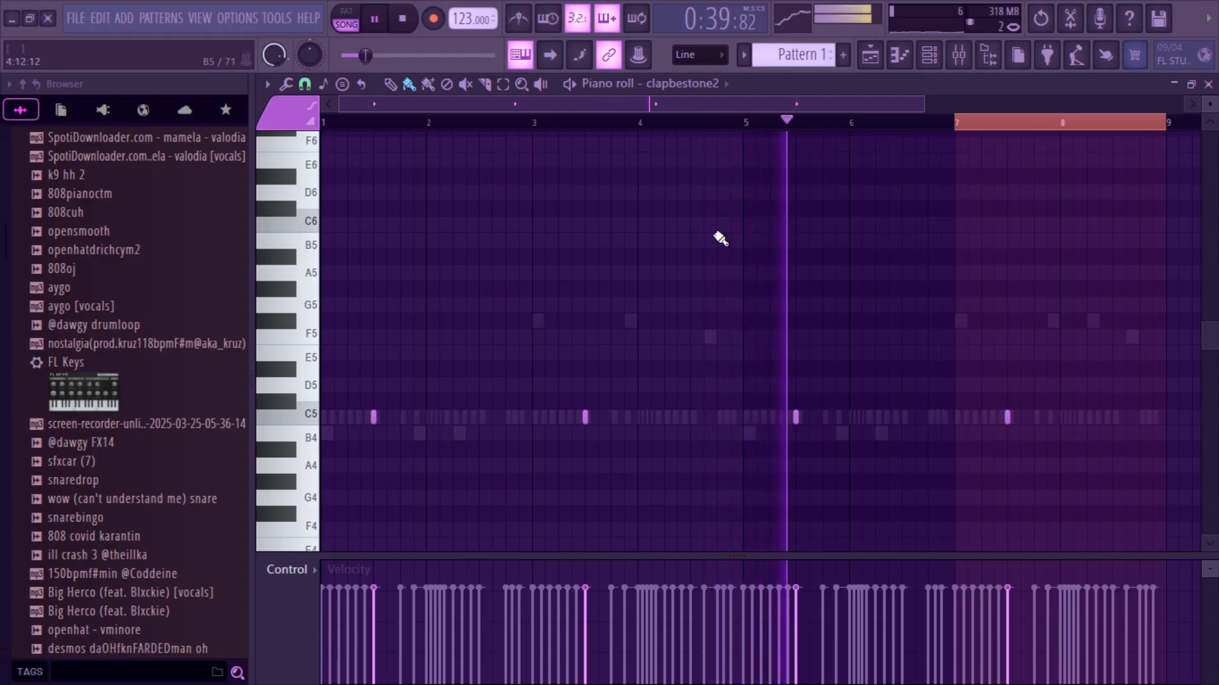
Step: Fill the nostalgia hh channel every 2 steps and cut all of its notes to clear the pattern
click(688, 127)
click(929, 57)
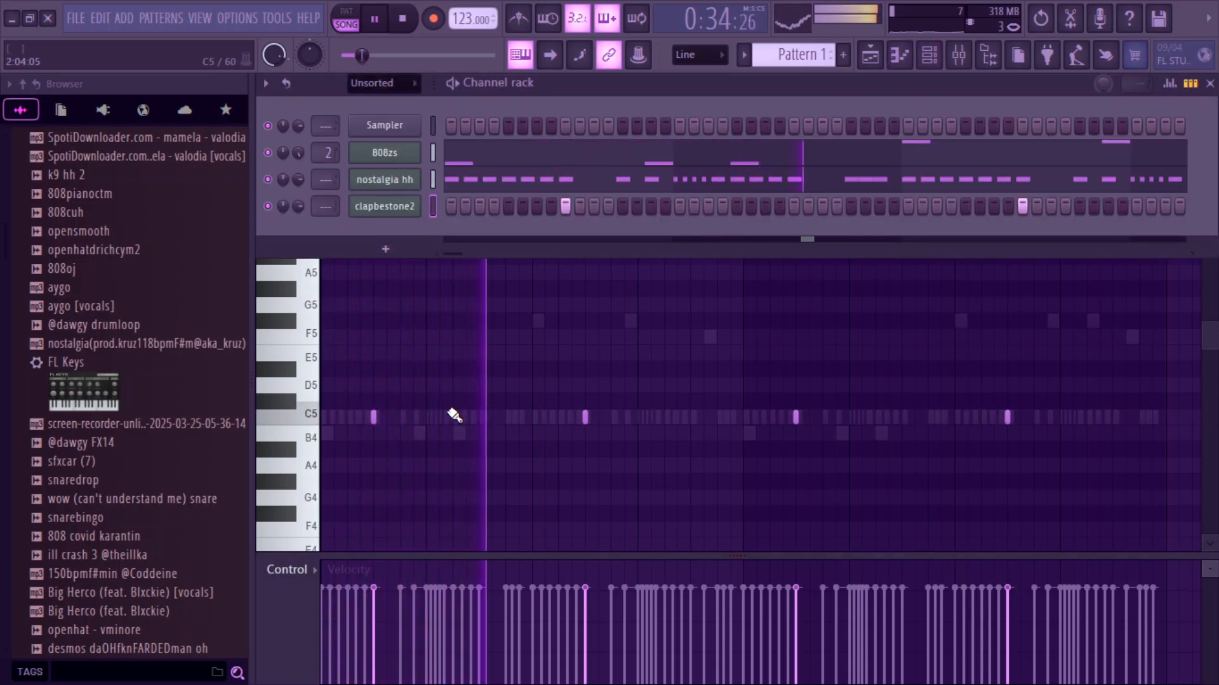
right_click(416, 179)
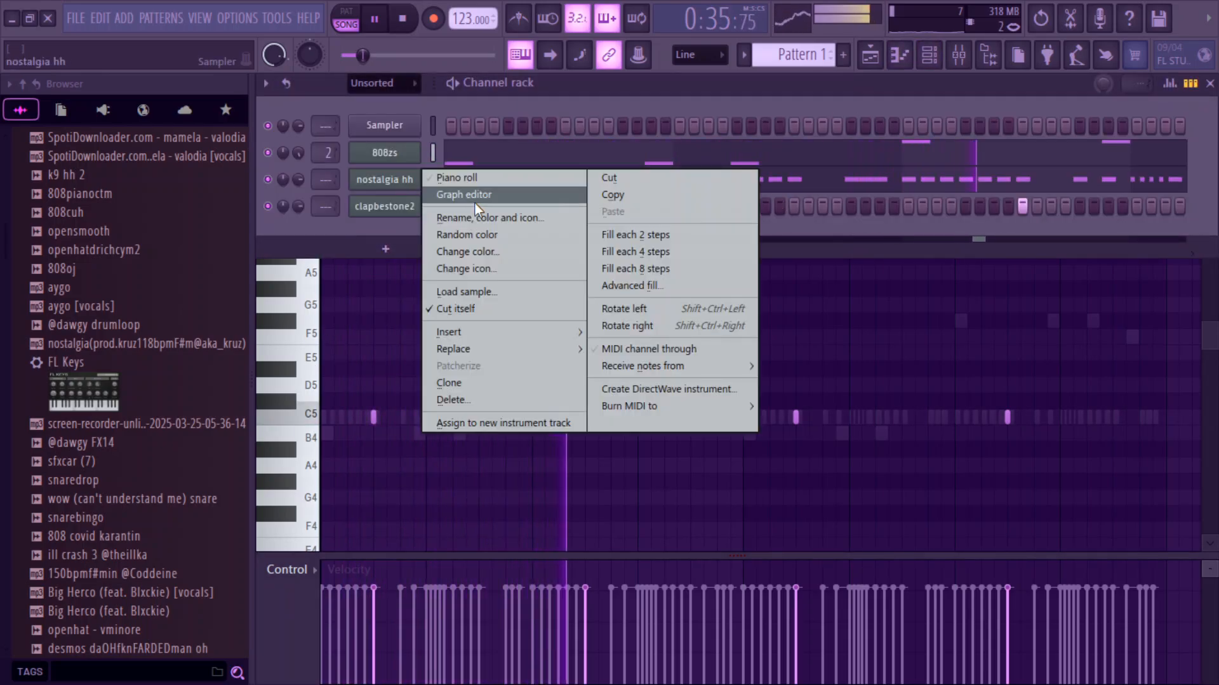
click(656, 233)
right_click(417, 177)
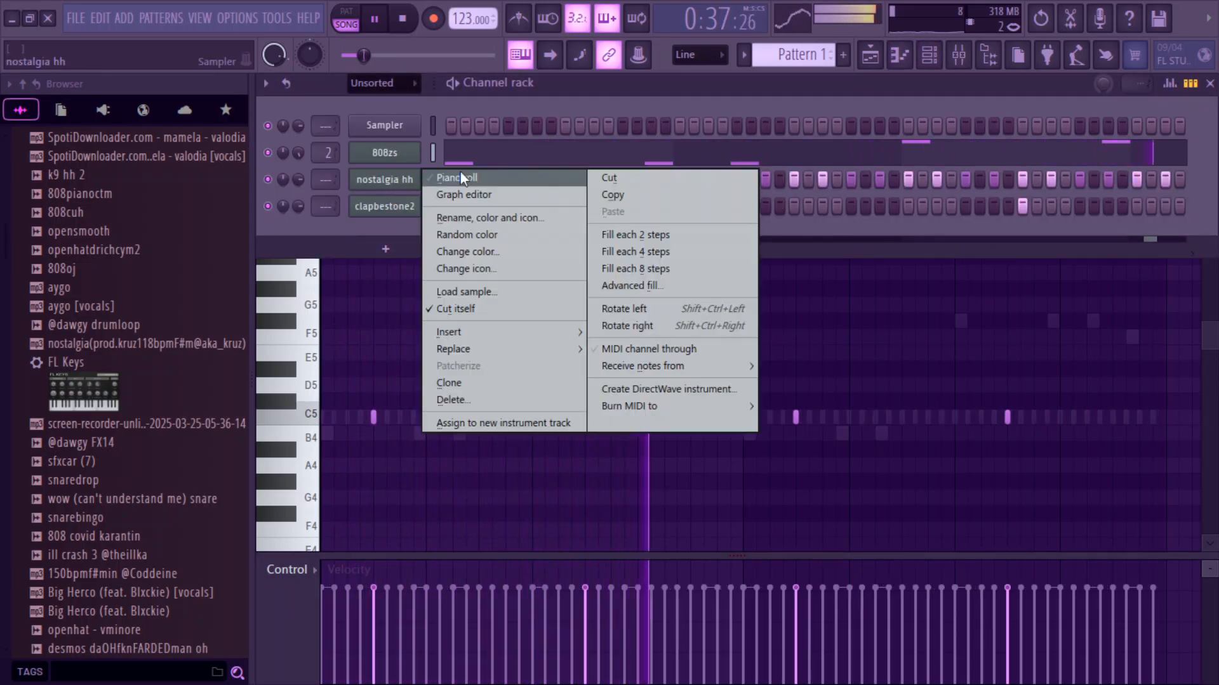
click(623, 179)
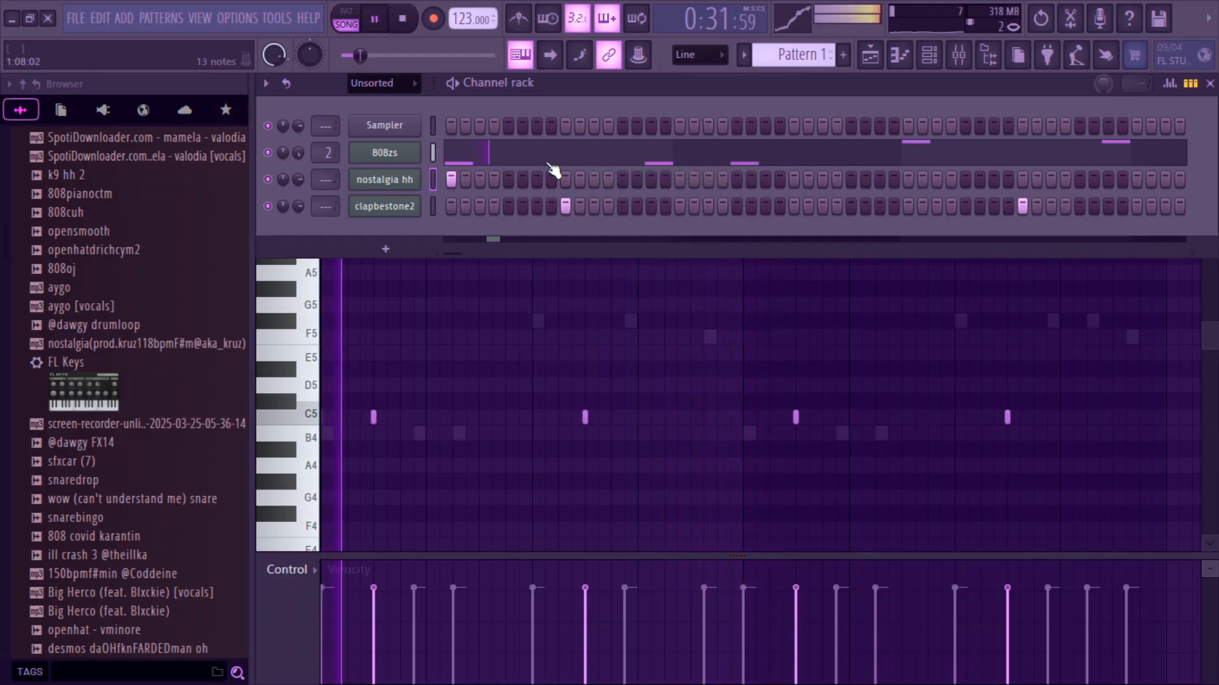
Step: Program nostalgia hh hits on steps 1, 9, 10, 11, 15, 17, 18, 19, 23 and 31
click(593, 180)
click(623, 180)
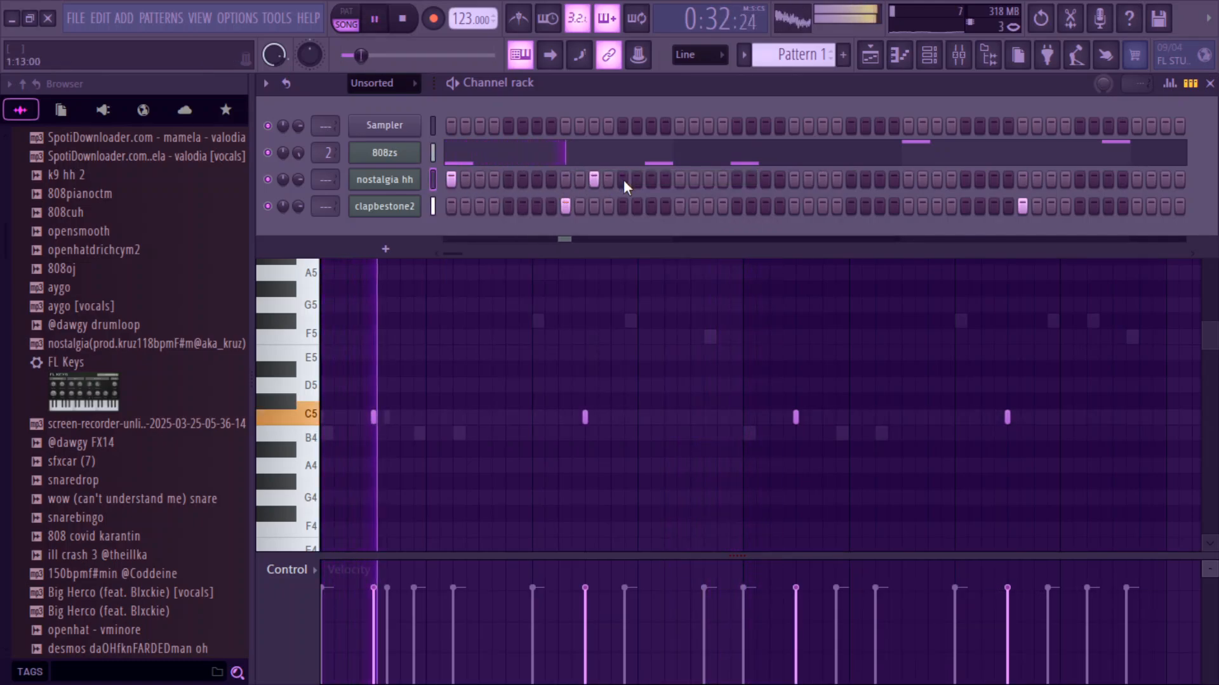
click(624, 180)
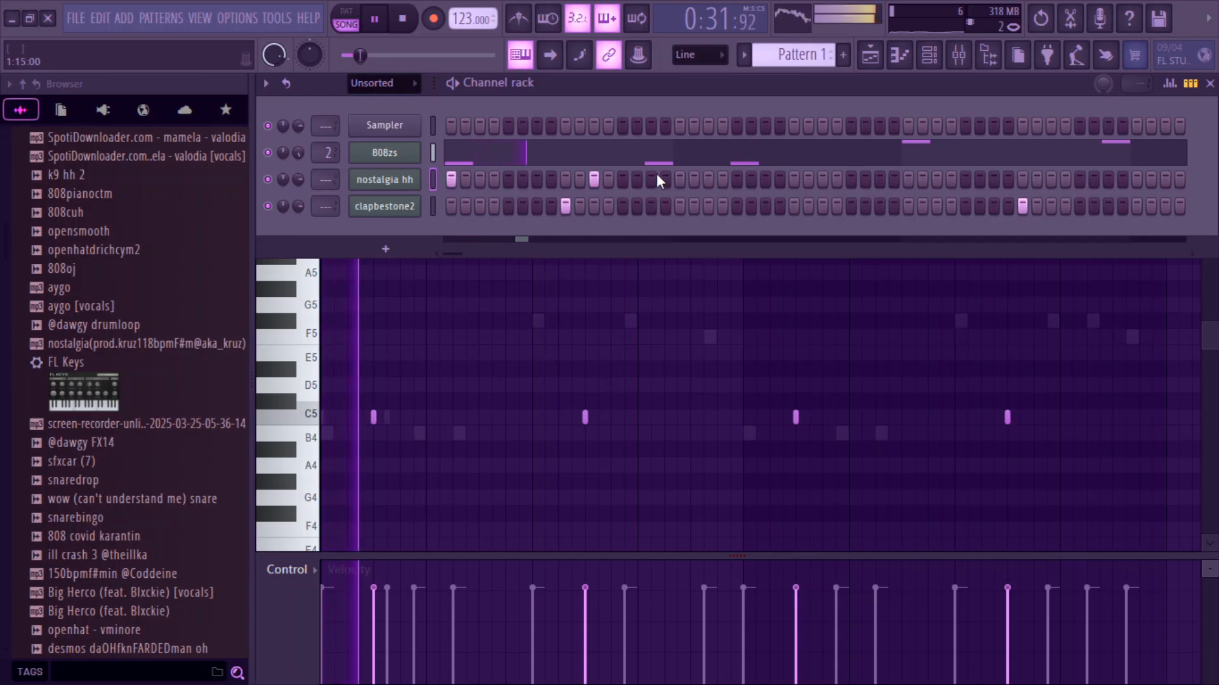
click(650, 179)
click(679, 180)
click(693, 180)
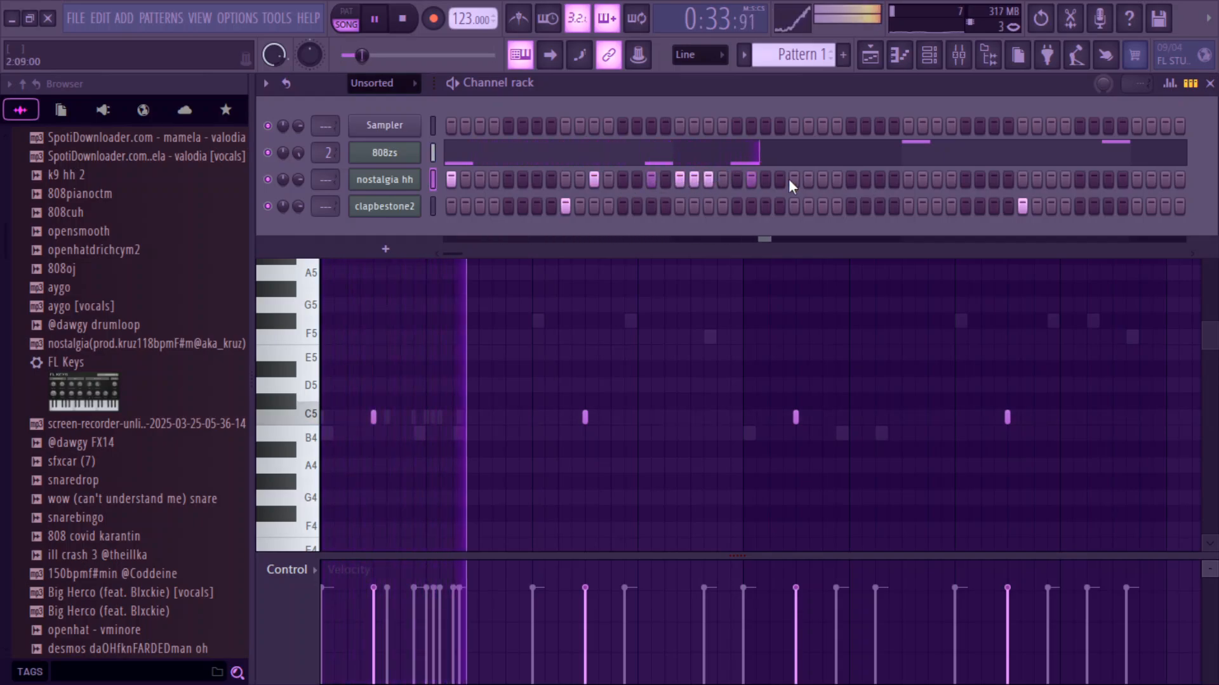
key(space)
click(565, 180)
click(579, 179)
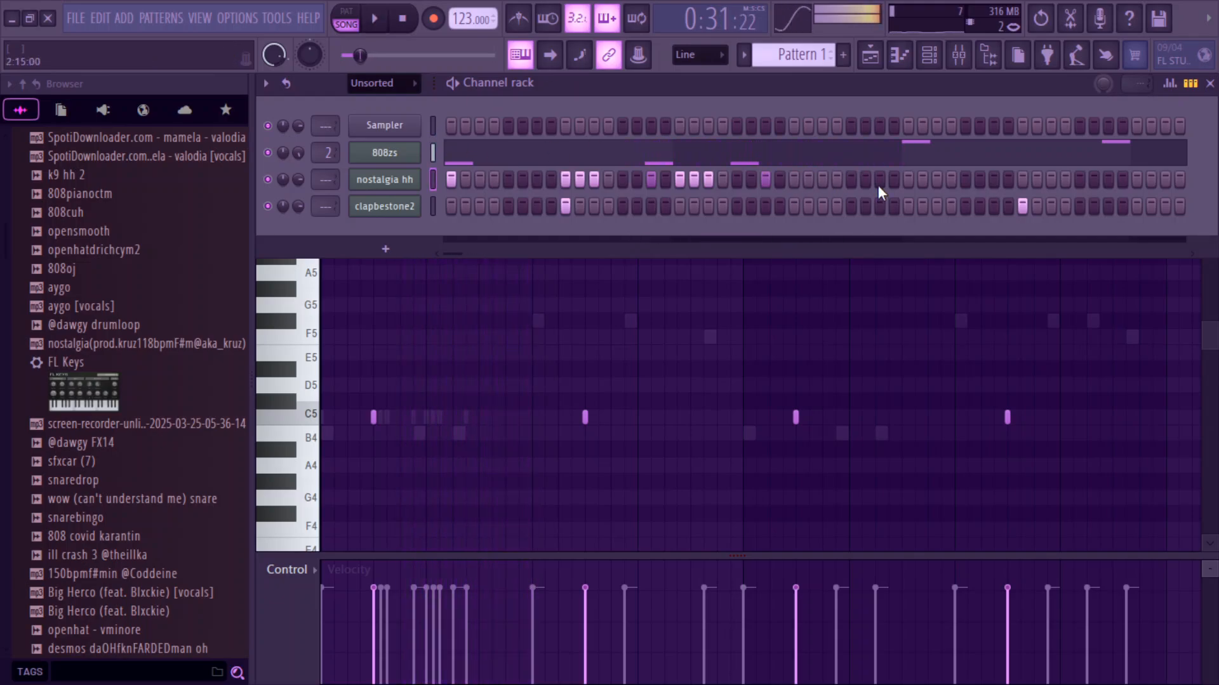
key(space)
Step: Duplicate bars 1 and 2 of the nostalgia hh pattern into bars 3 and 4 and add a C5 hit half a beat into bar 3
right_click(410, 179)
click(435, 174)
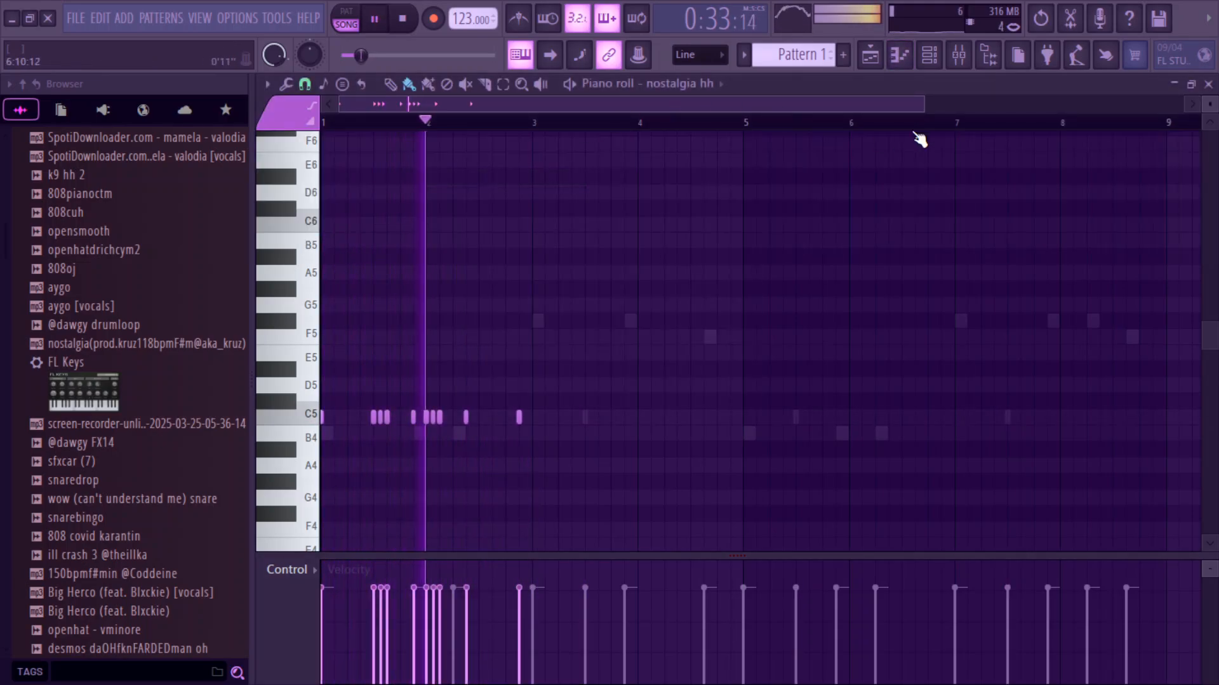
scroll(780, 116, up, 3)
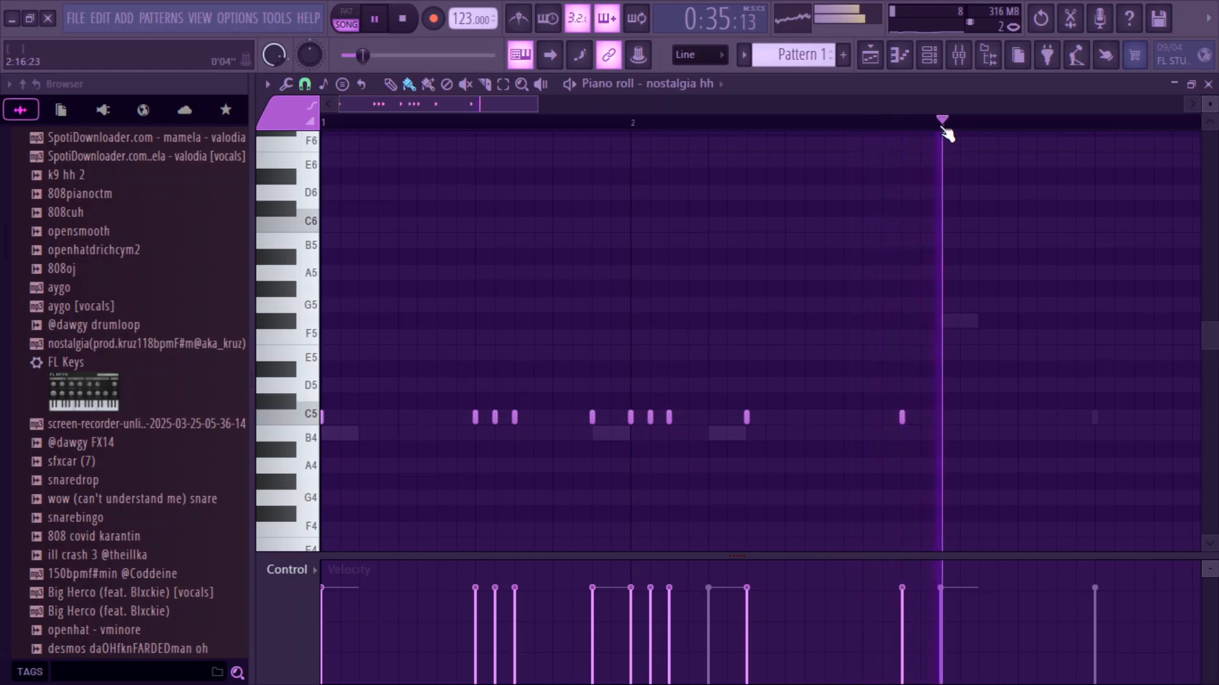
drag(945, 122, 322, 122)
key(ctrl+b)
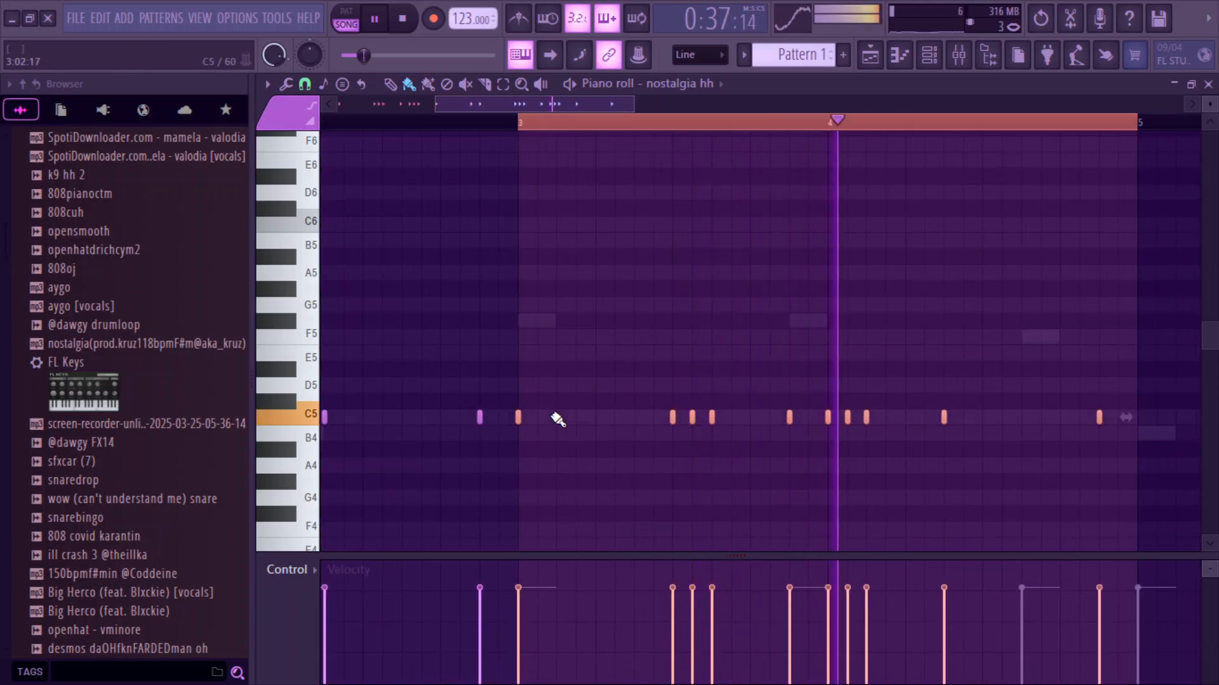
click(556, 417)
click(551, 122)
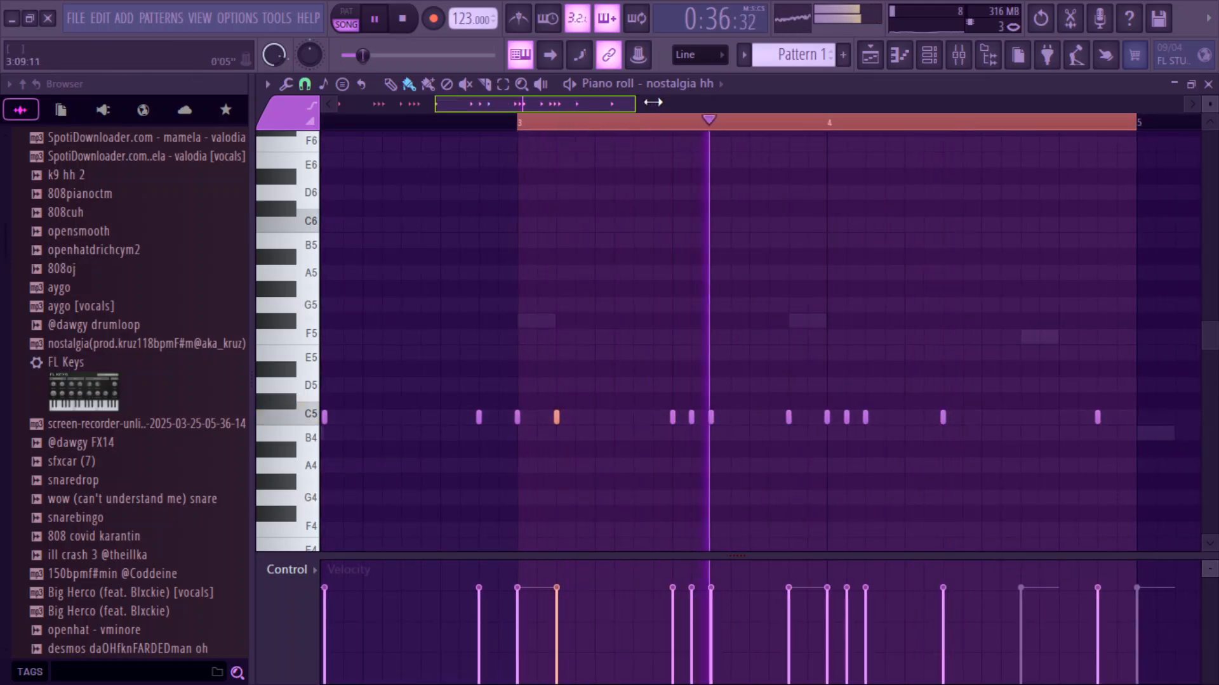
Step: Select the first four bars of the nostalgia hh pattern and duplicate them into bars 5 to 8
scroll(781, 130, down, 3)
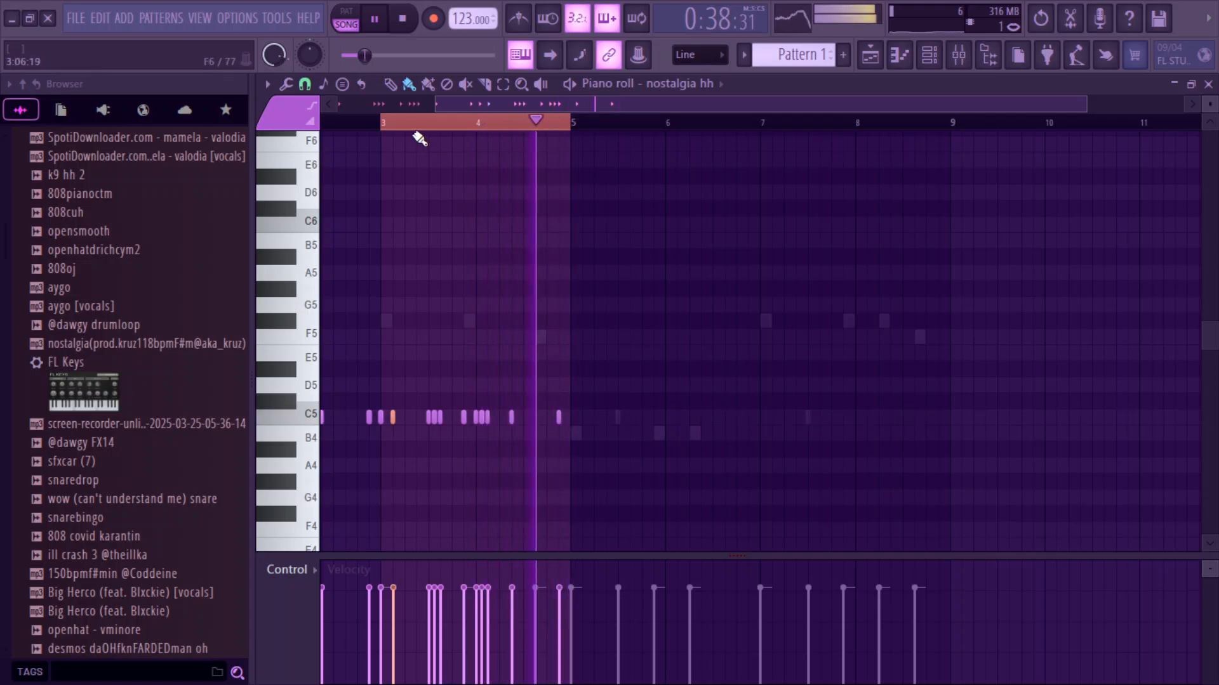
drag(383, 123, 14, 394)
key(ctrl+b)
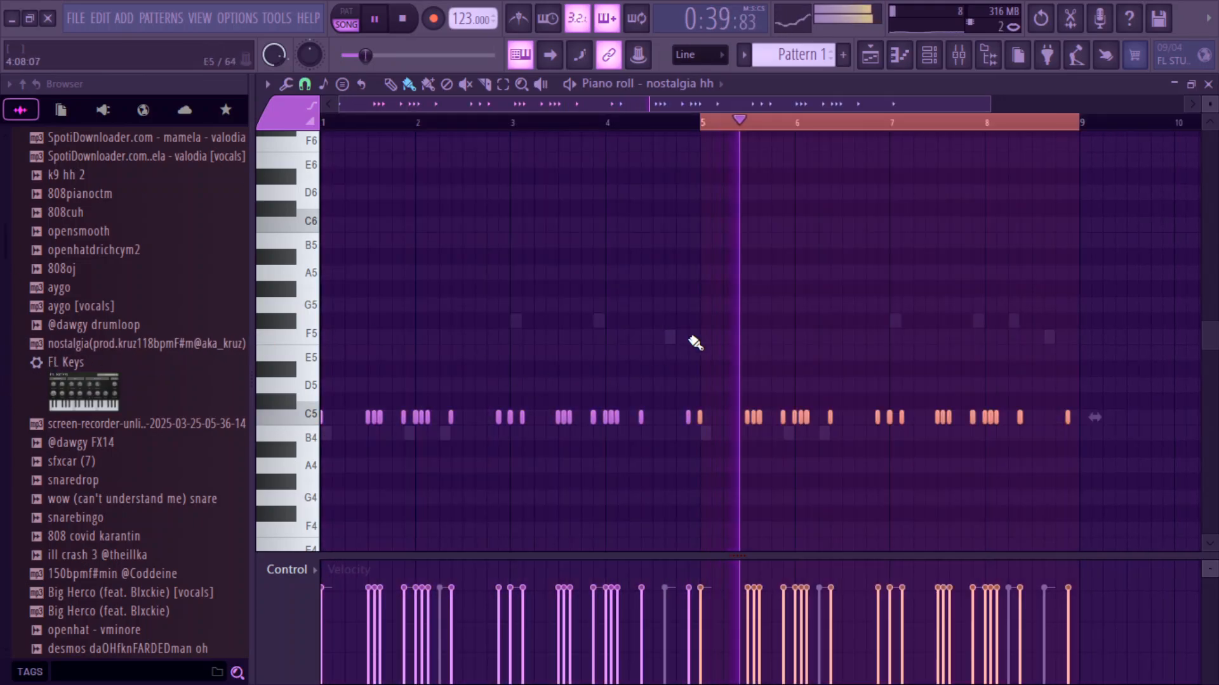
Step: Audition open hat, 808 and snare samples and load "wow (can't understand me) snare" as a new channel
click(933, 56)
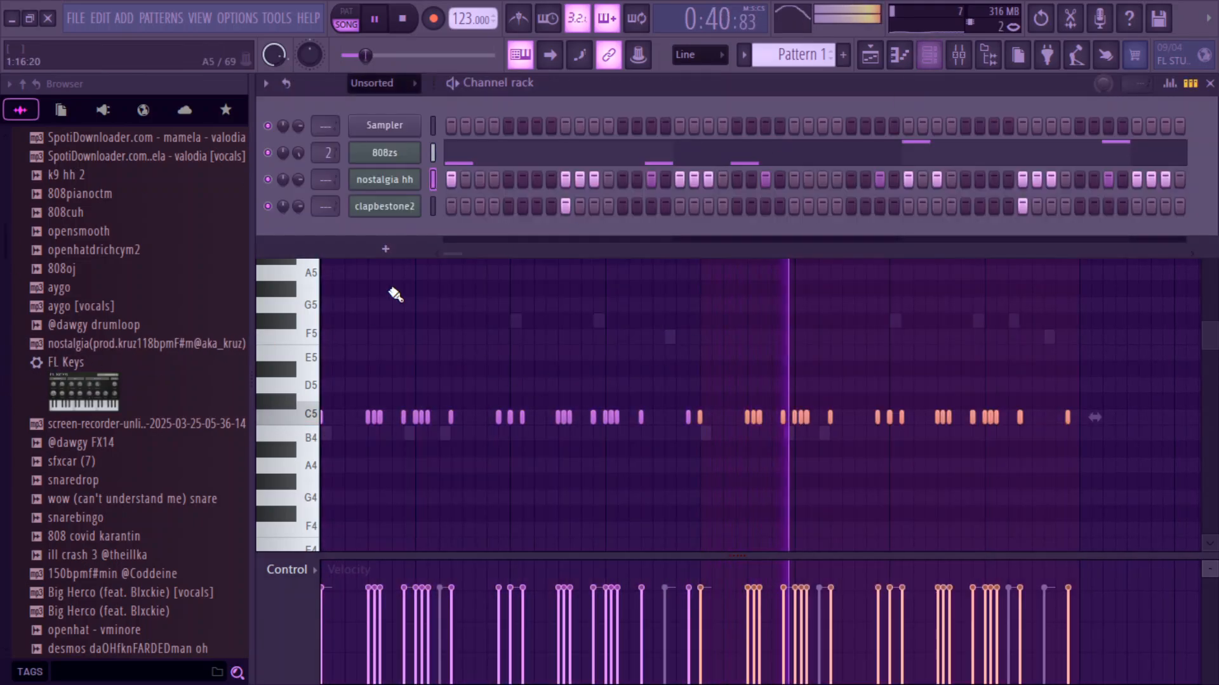
click(112, 232)
click(109, 251)
click(99, 270)
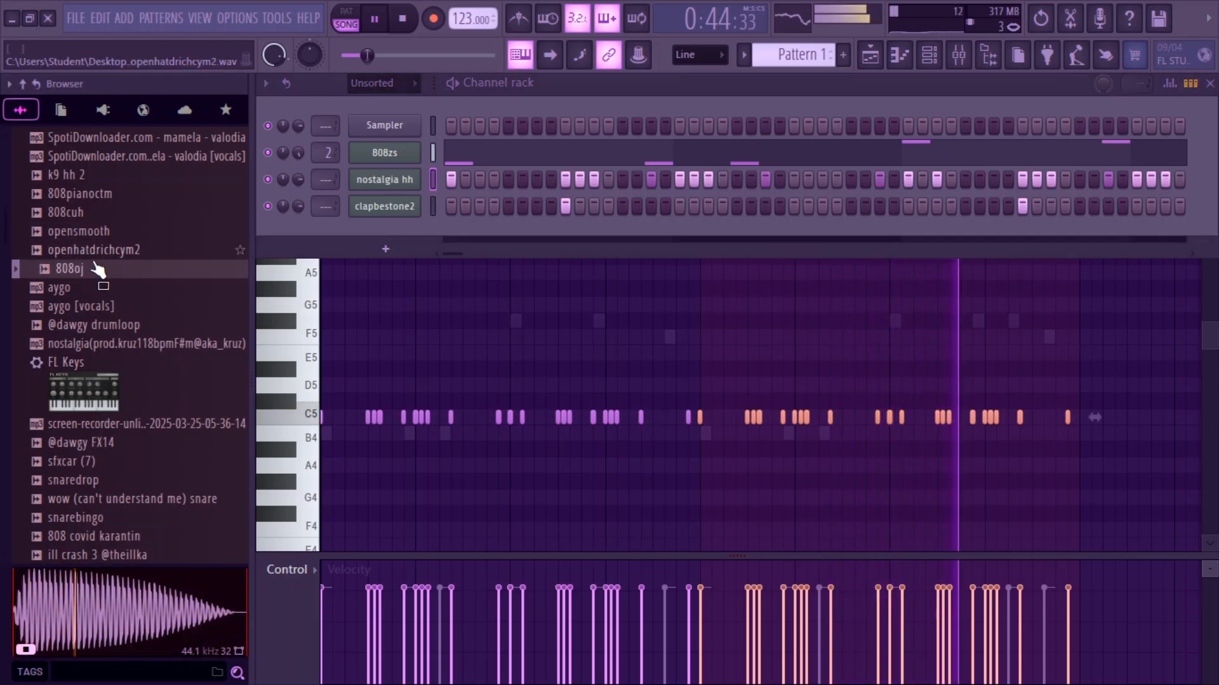
click(87, 481)
click(84, 500)
scroll(78, 510, down, 4)
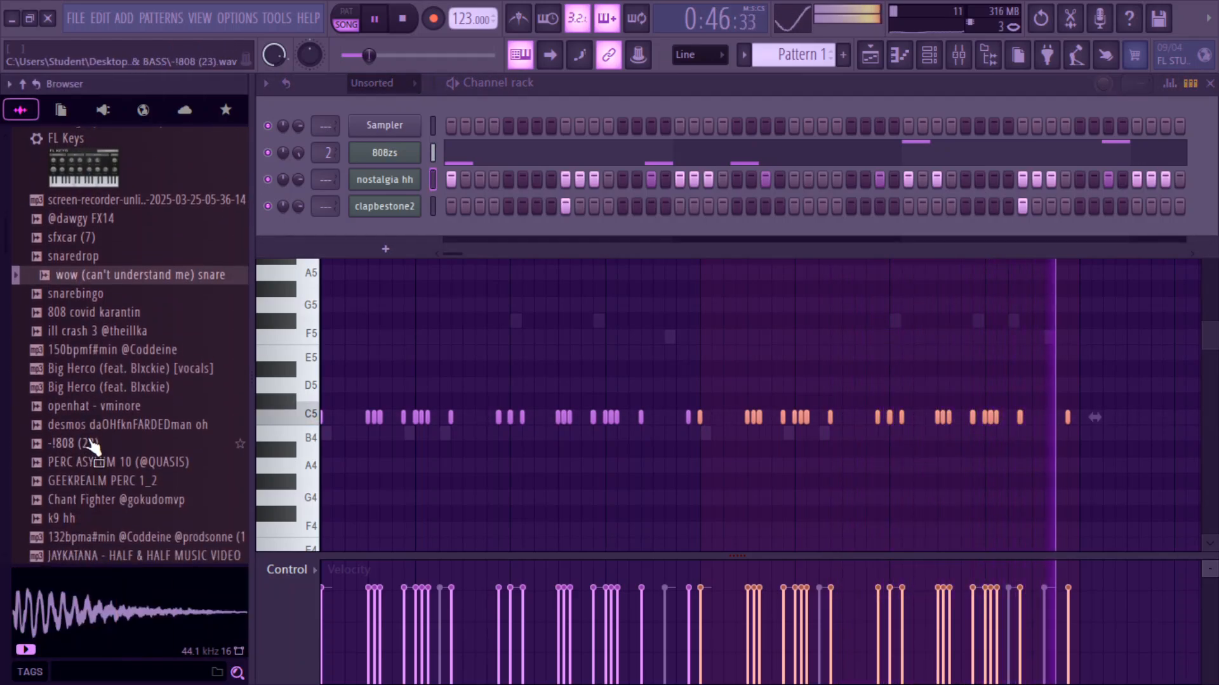
drag(81, 282, 361, 223)
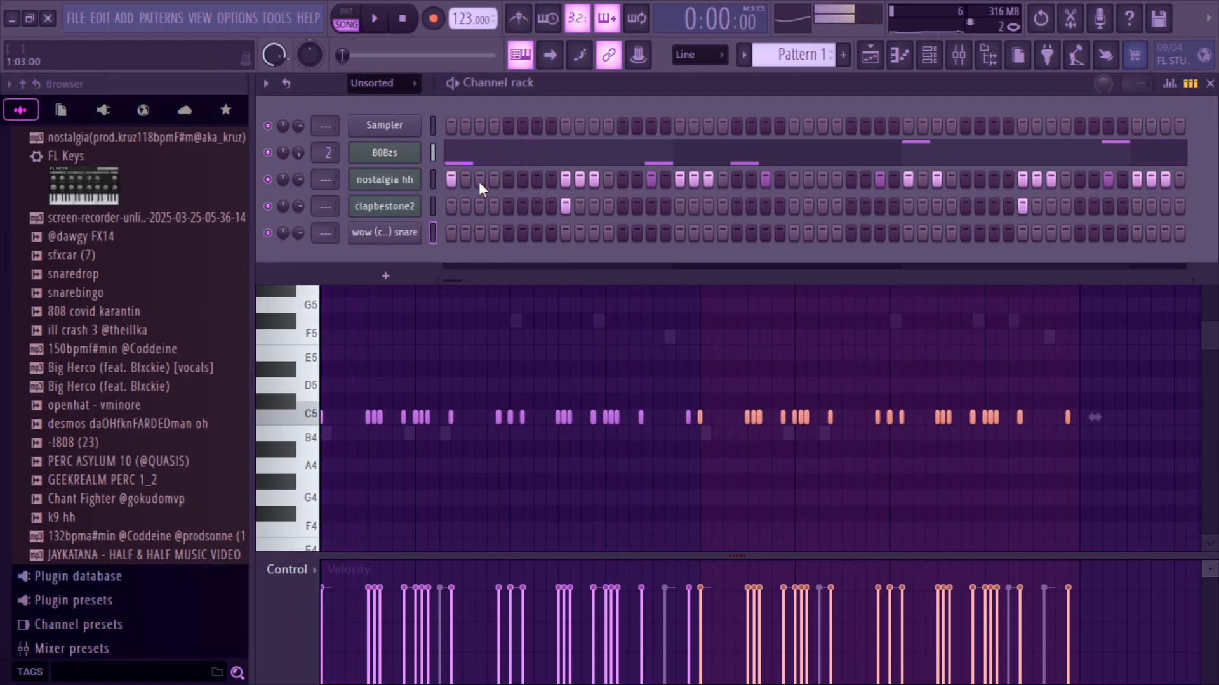
Step: Place snare hits on steps 3 and 25 of the wow snare channel and open its pattern in the piano roll
click(508, 233)
key(space)
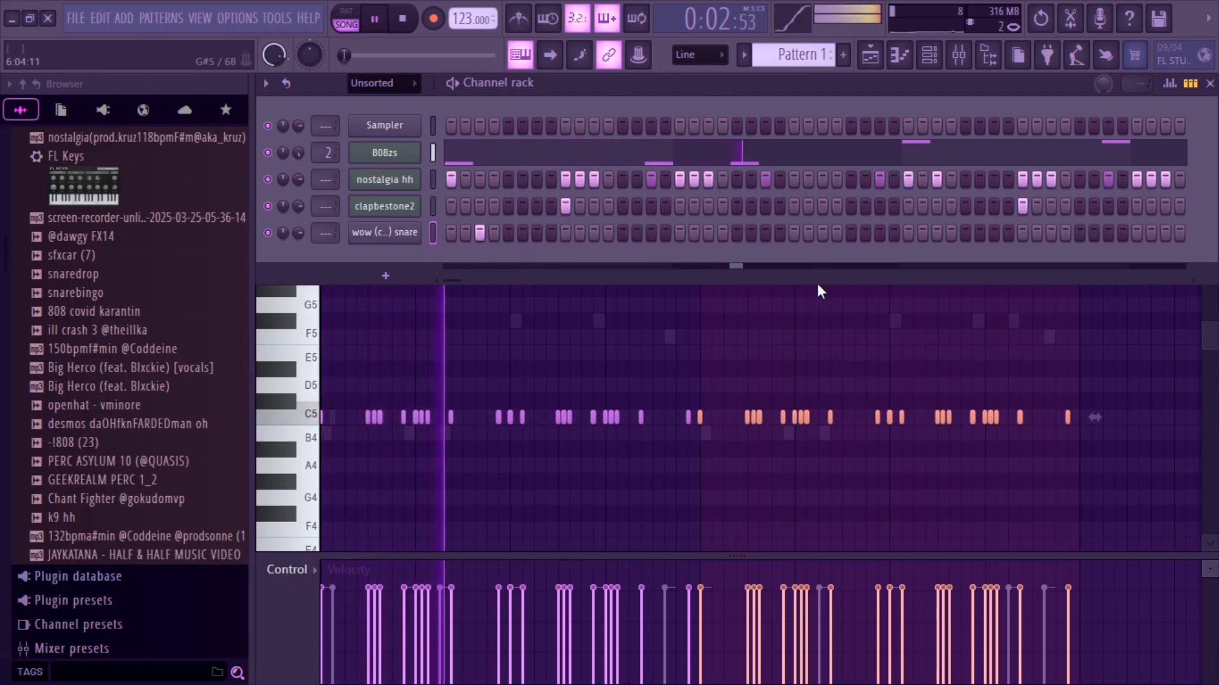
click(796, 234)
right_click(424, 233)
click(444, 237)
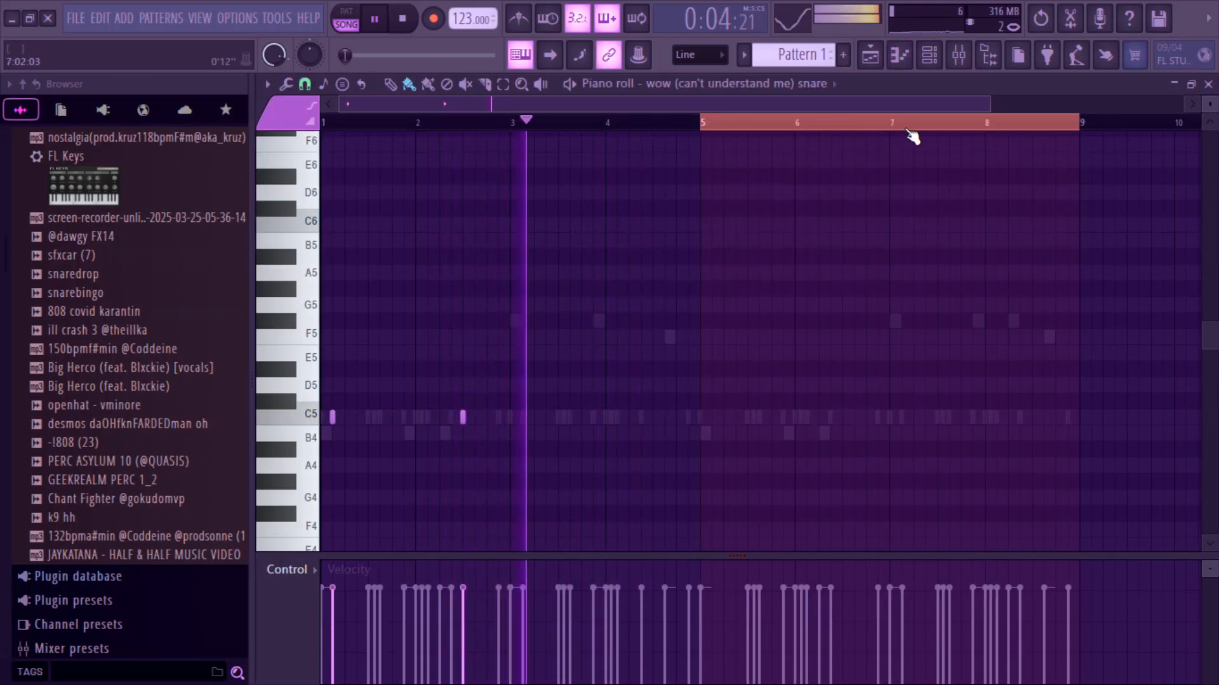
key(ctrl+a)
key(ctrl+b)
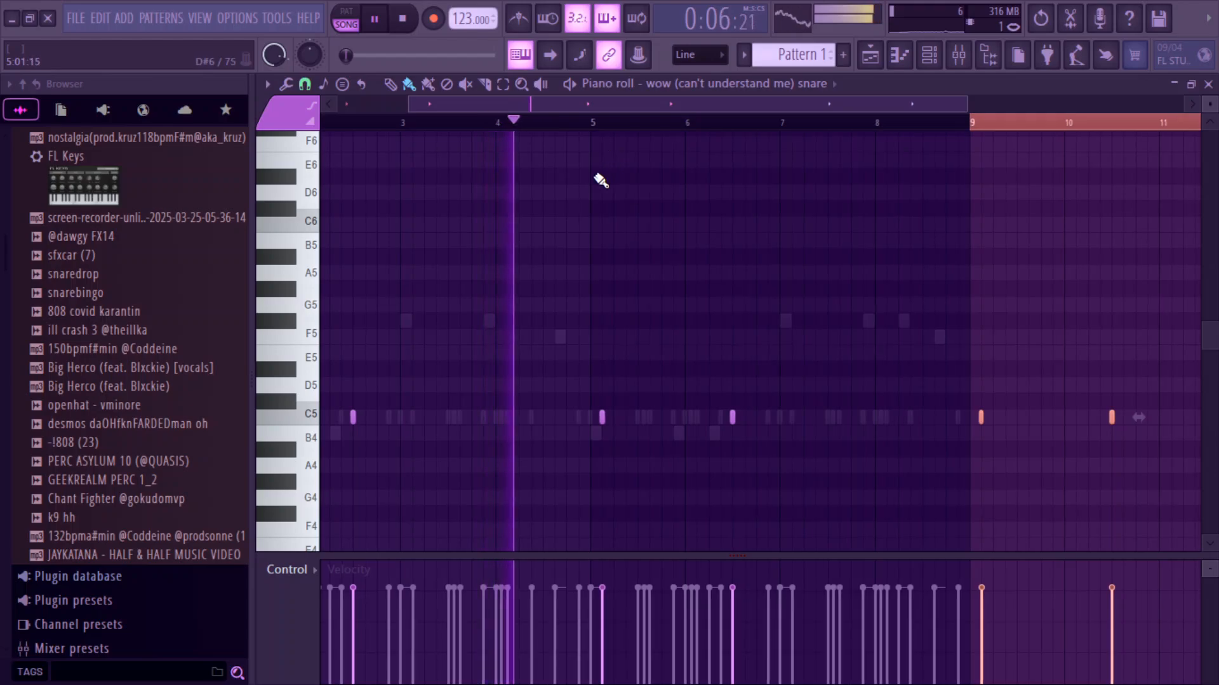
key(ctrl+z)
drag(516, 107, 250, 108)
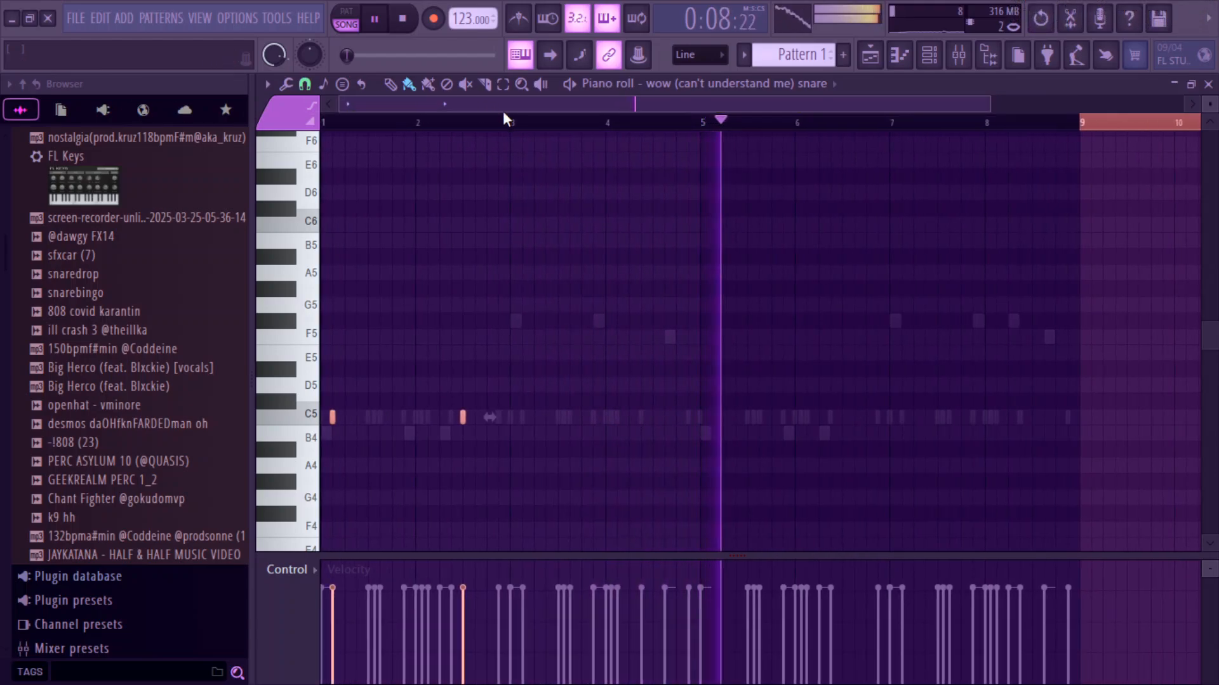
Step: Select bars 1 and 2 of the snare pattern, duplicate them until eight bars are filled, and replay from the start
double_click(510, 123)
drag(511, 123, 323, 123)
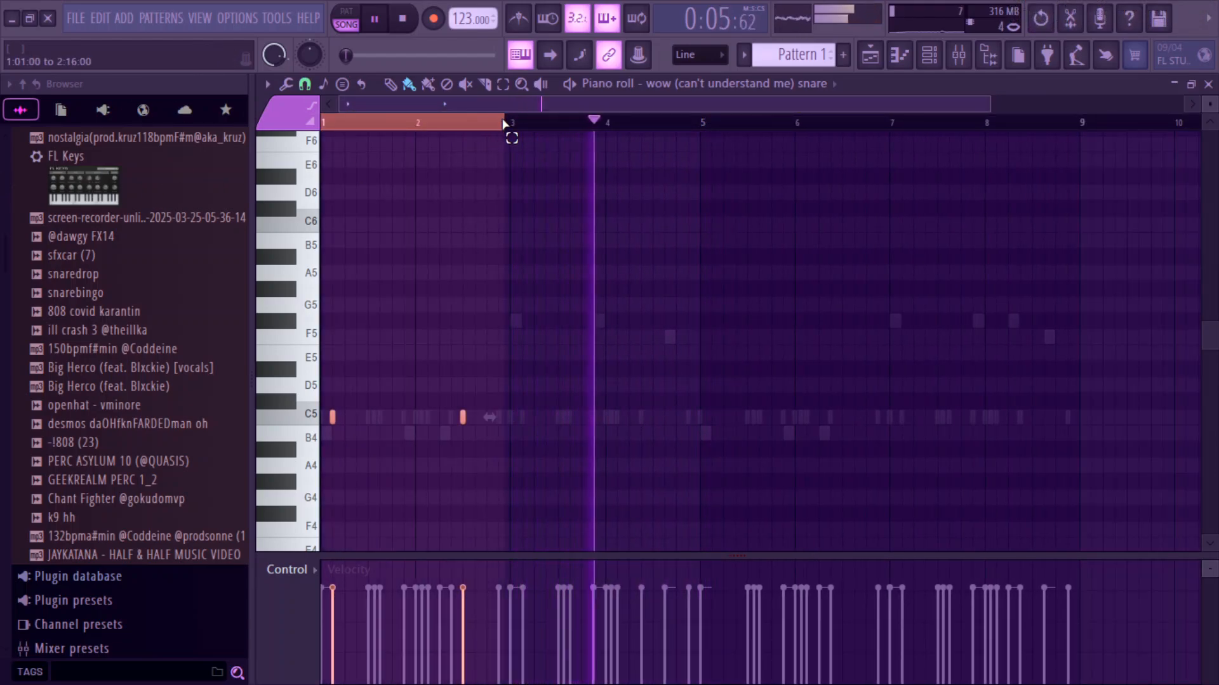
key(ctrl+b)
key(ctrl+b)
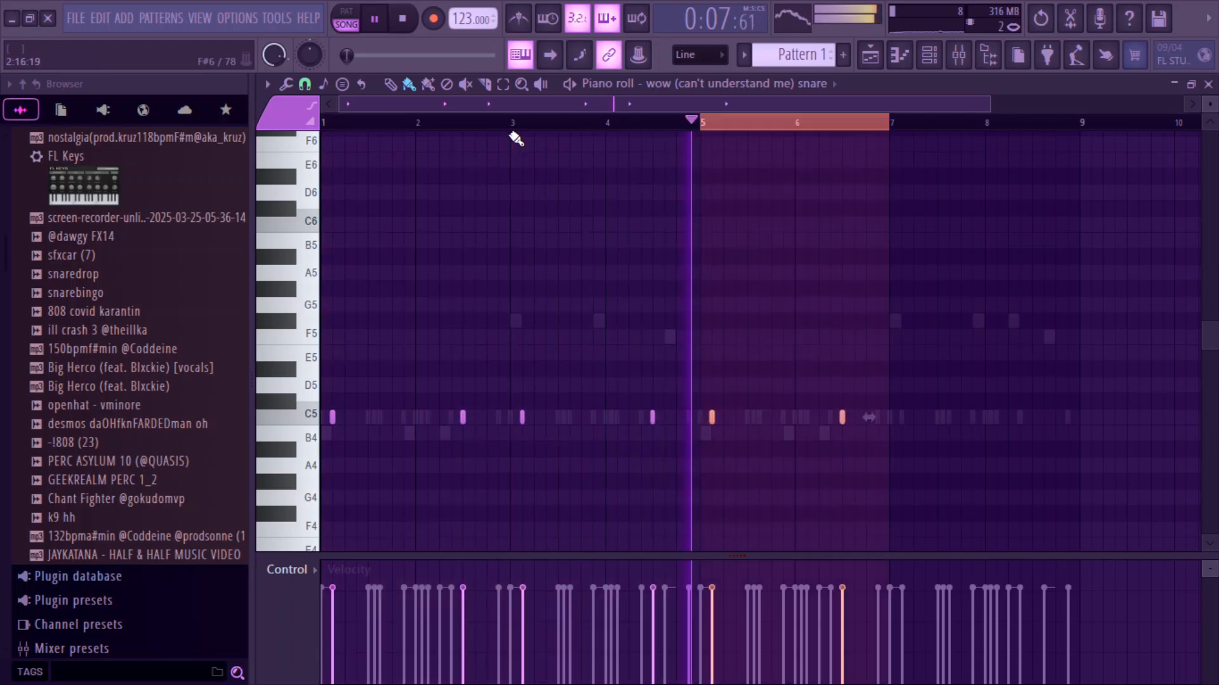
key(ctrl+b)
click(530, 122)
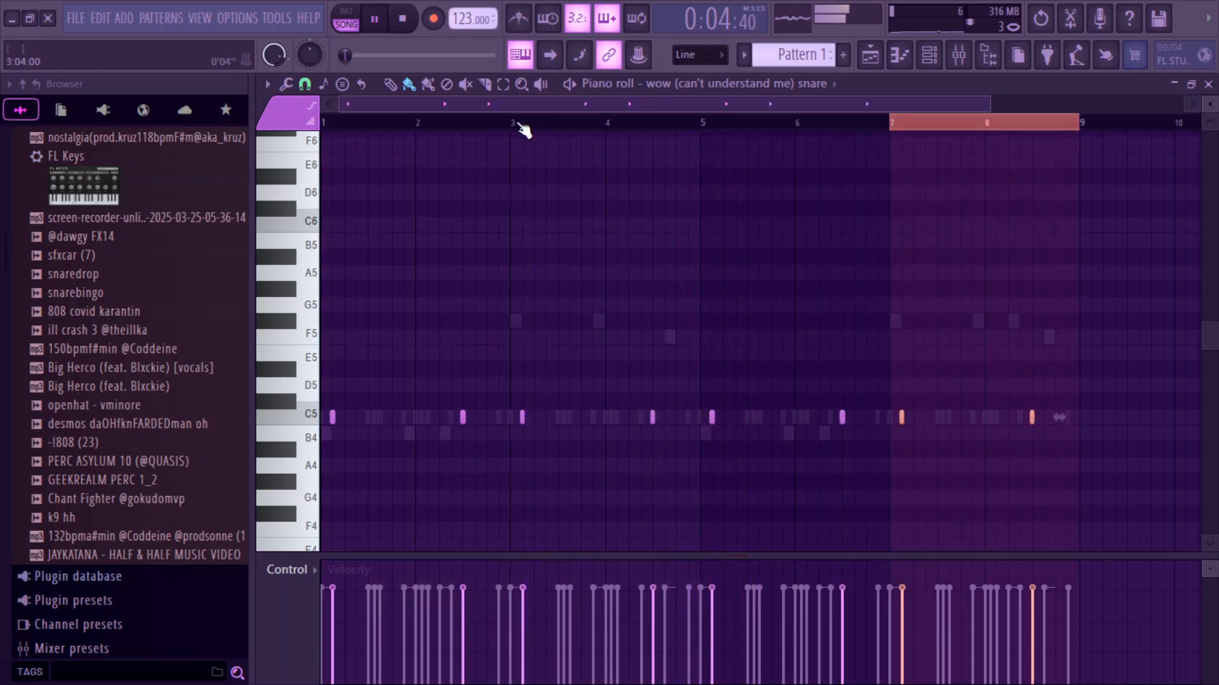
click(361, 134)
Step: Audition the k9 hh sample and load it as a new channel directly below nostalgia hh
key(F6)
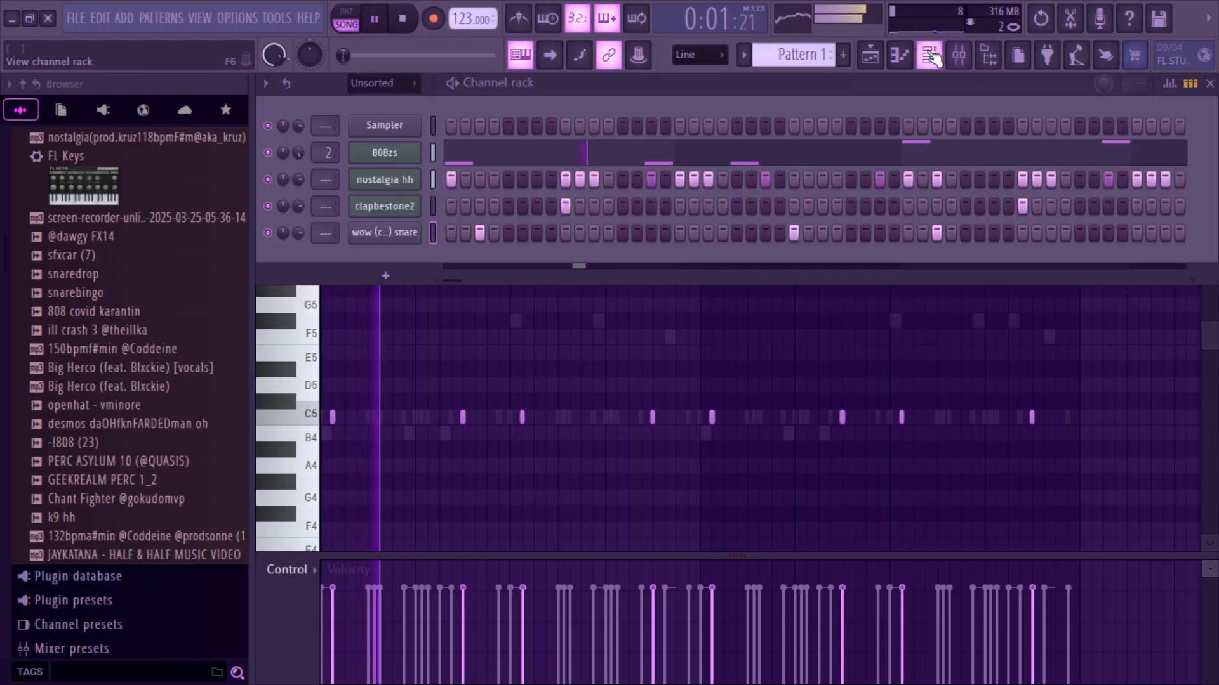
scroll(145, 501, down, 3)
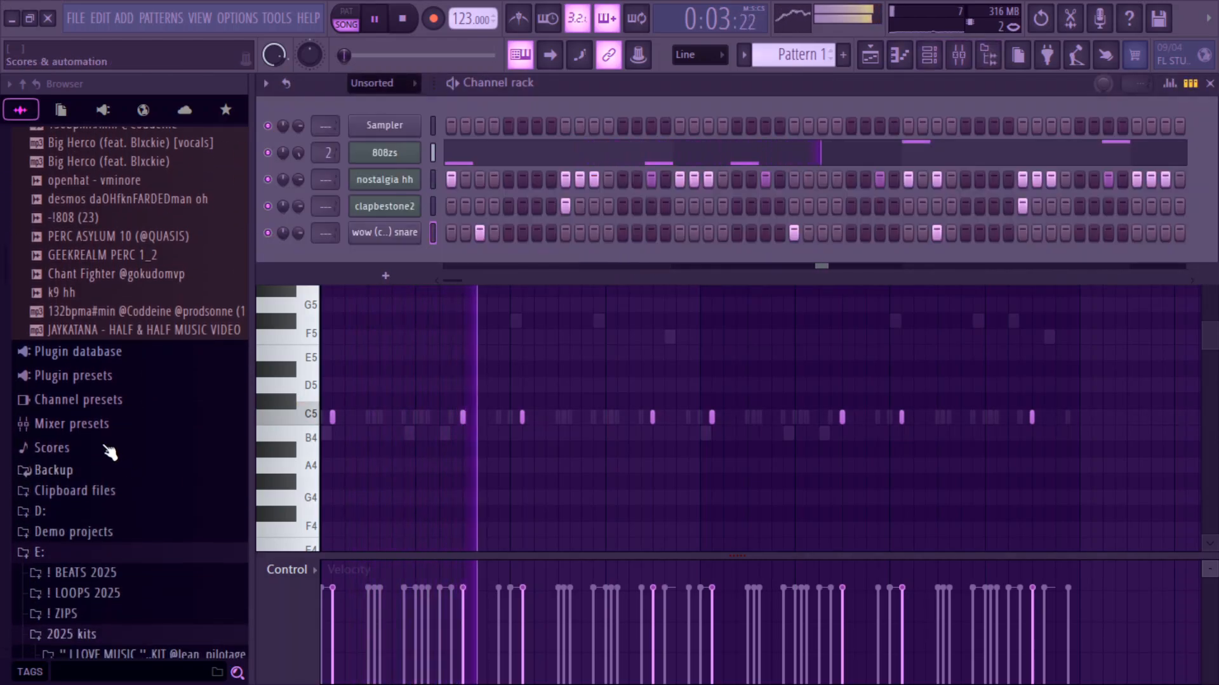
click(75, 294)
key(space)
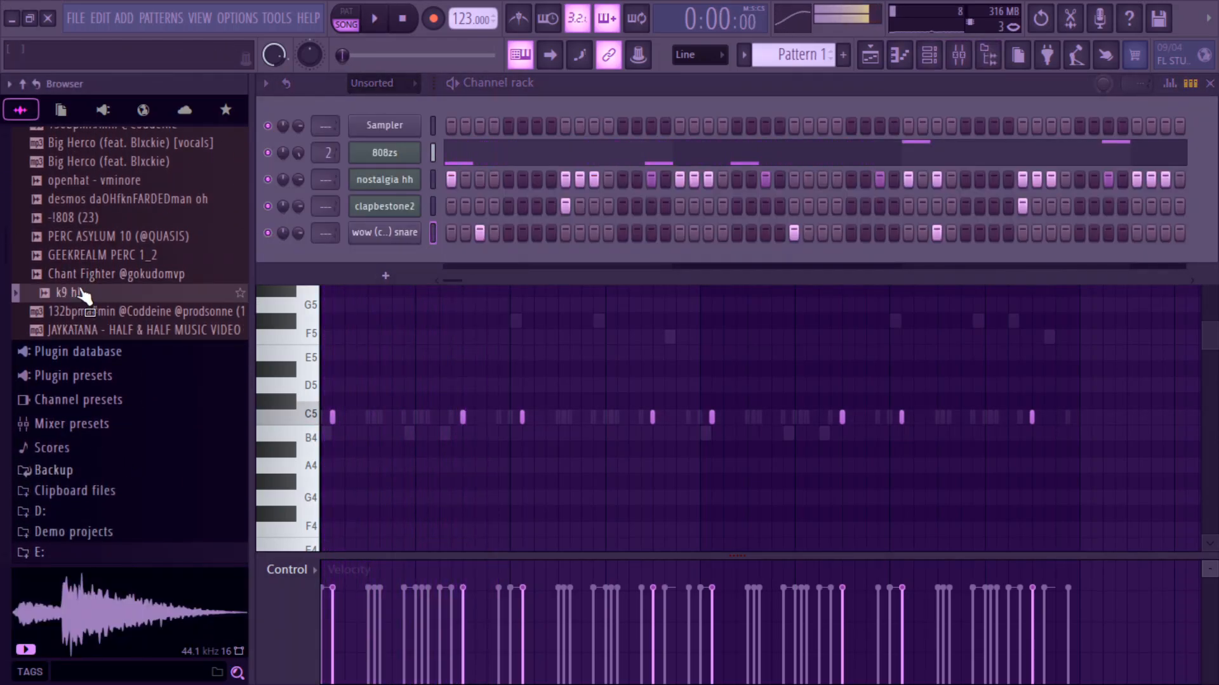
drag(390, 205, 401, 195)
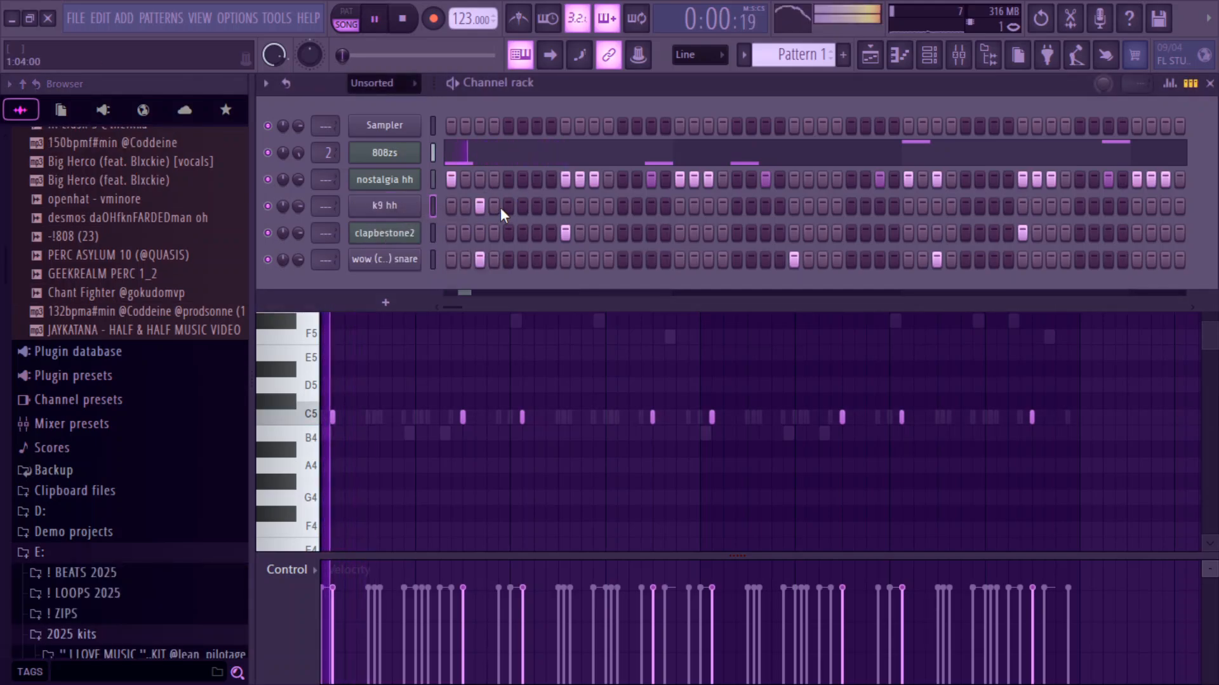
Step: Place the k9 hh hit on step 5 and duplicate bars 1 and 2 in its piano roll until eight bars are filled
right_click(415, 203)
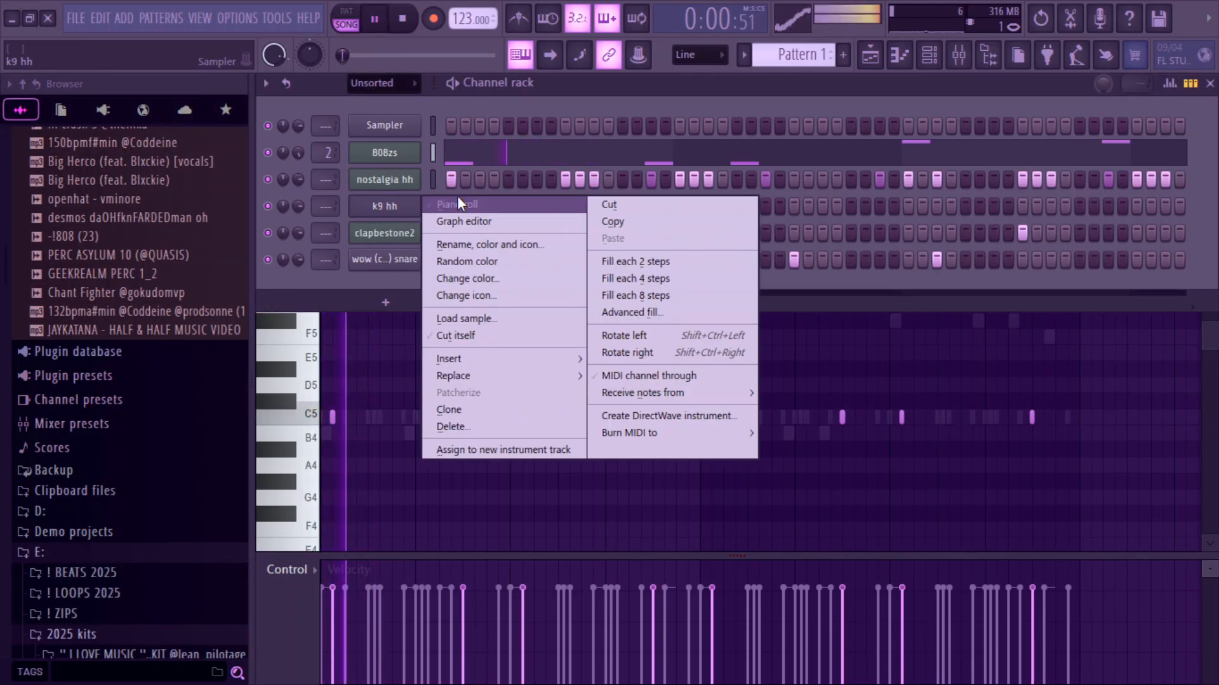
click(466, 204)
key(space)
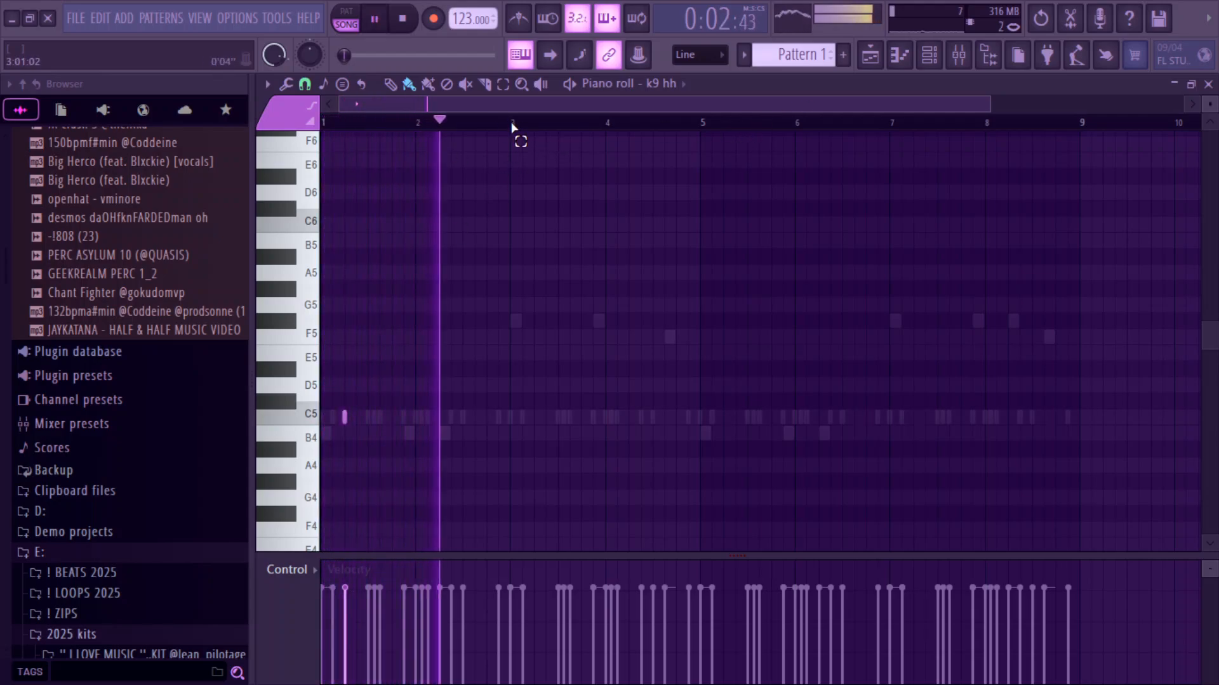
drag(512, 126, 95, 224)
key(ctrl+b)
key(ctrl+b)
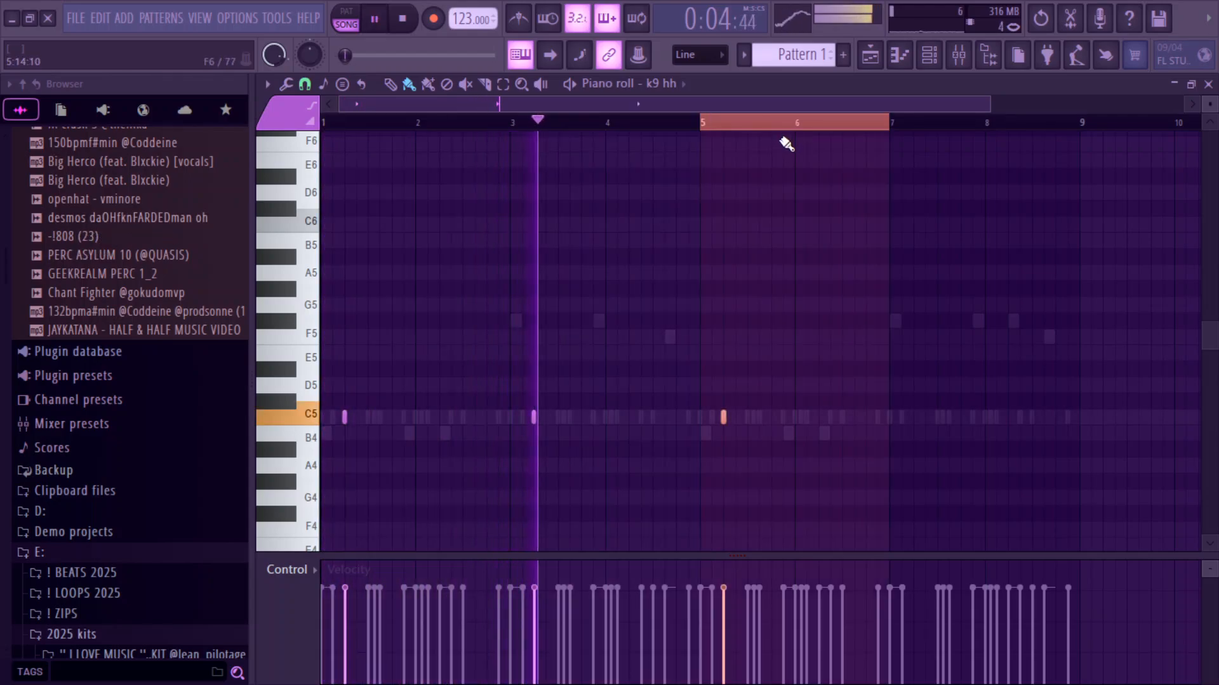
key(ctrl+b)
Step: Find the Chant Fighter sample among the recent files, load it as a new channel and replay the beat
click(929, 55)
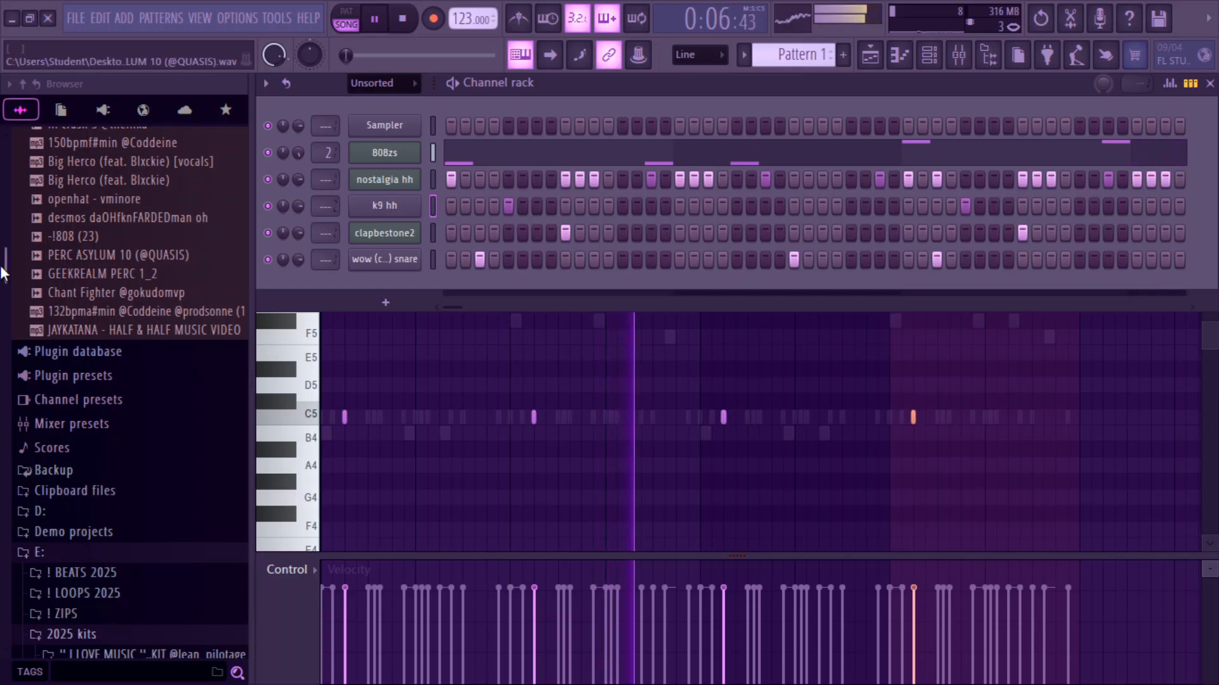
scroll(26, 286, down, 9)
scroll(54, 277, up, 5)
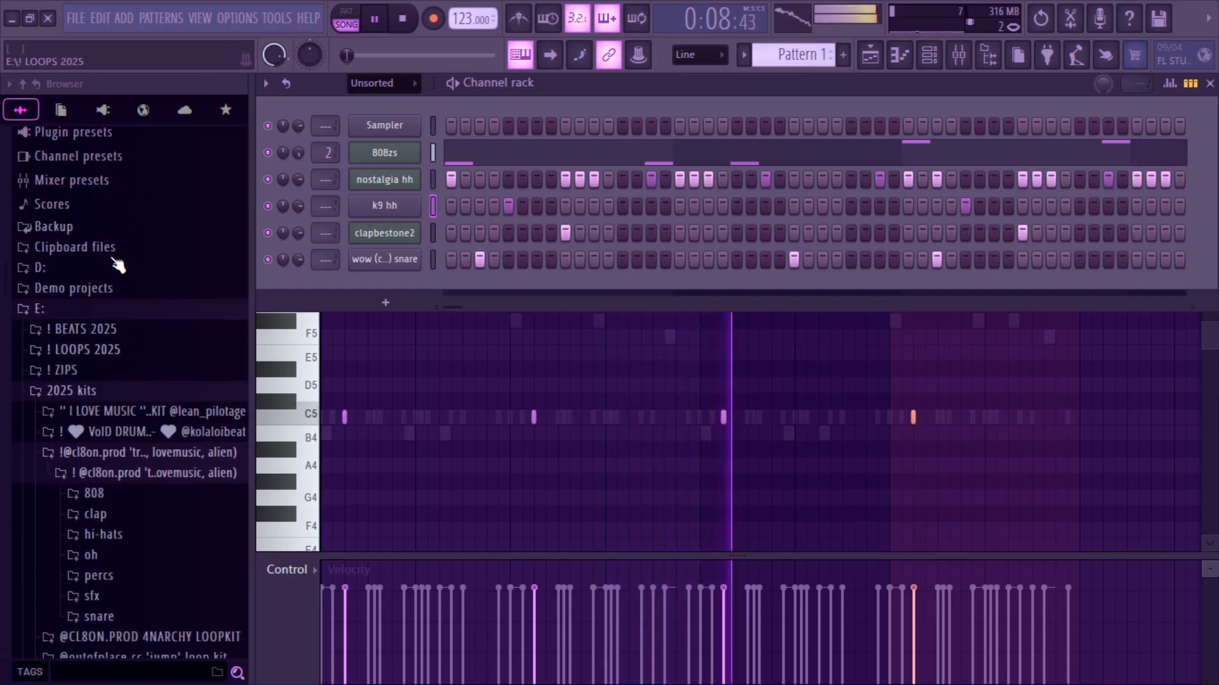
scroll(118, 265, up, 5)
key(space)
right_click(119, 298)
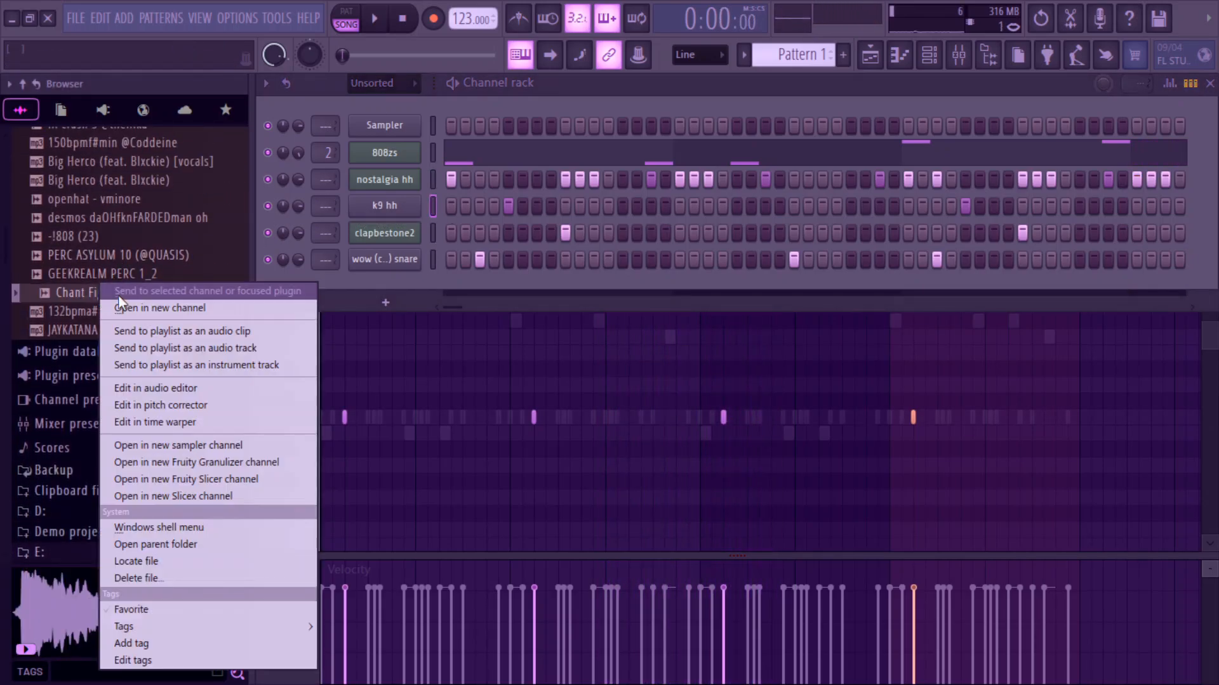
click(119, 308)
key(space)
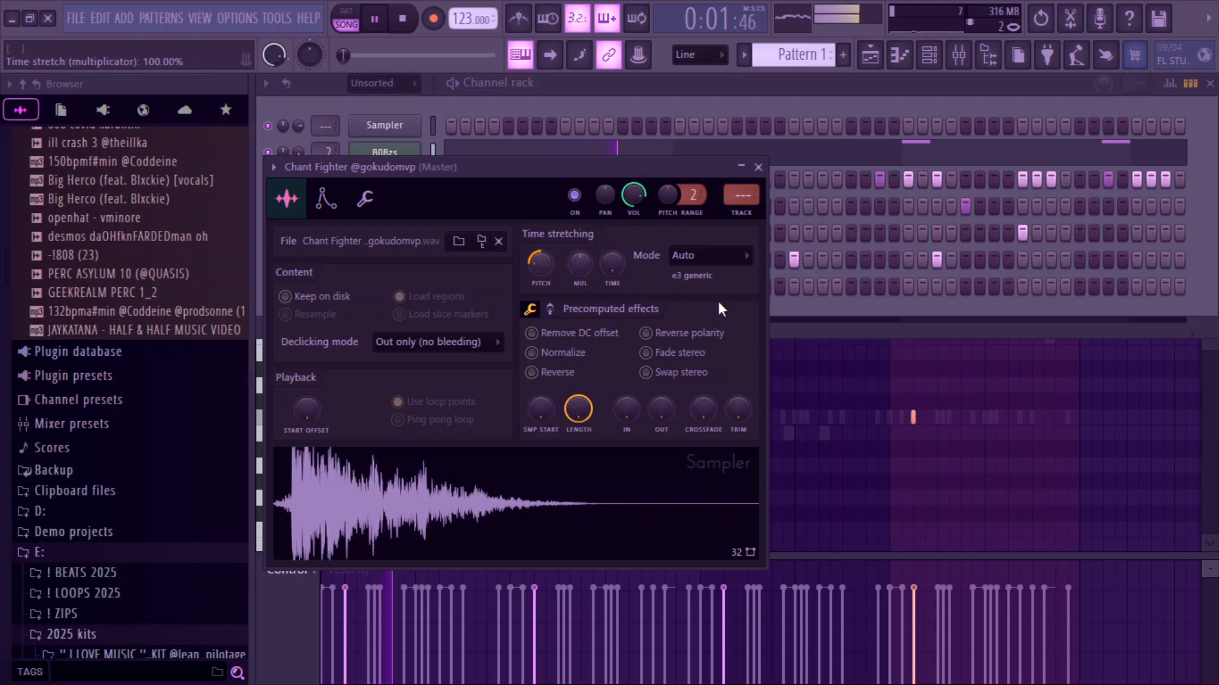
click(808, 306)
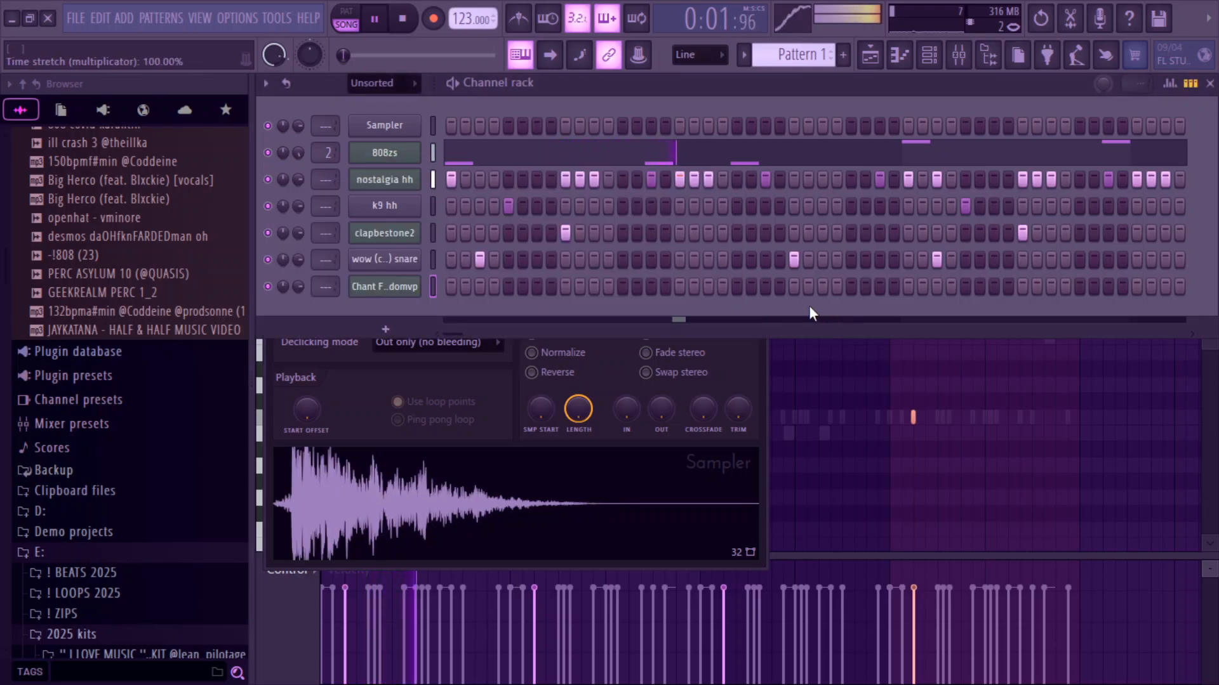
Step: Try step hits on the Chant Fighter channel and open its pattern in the piano roll
click(651, 286)
click(650, 286)
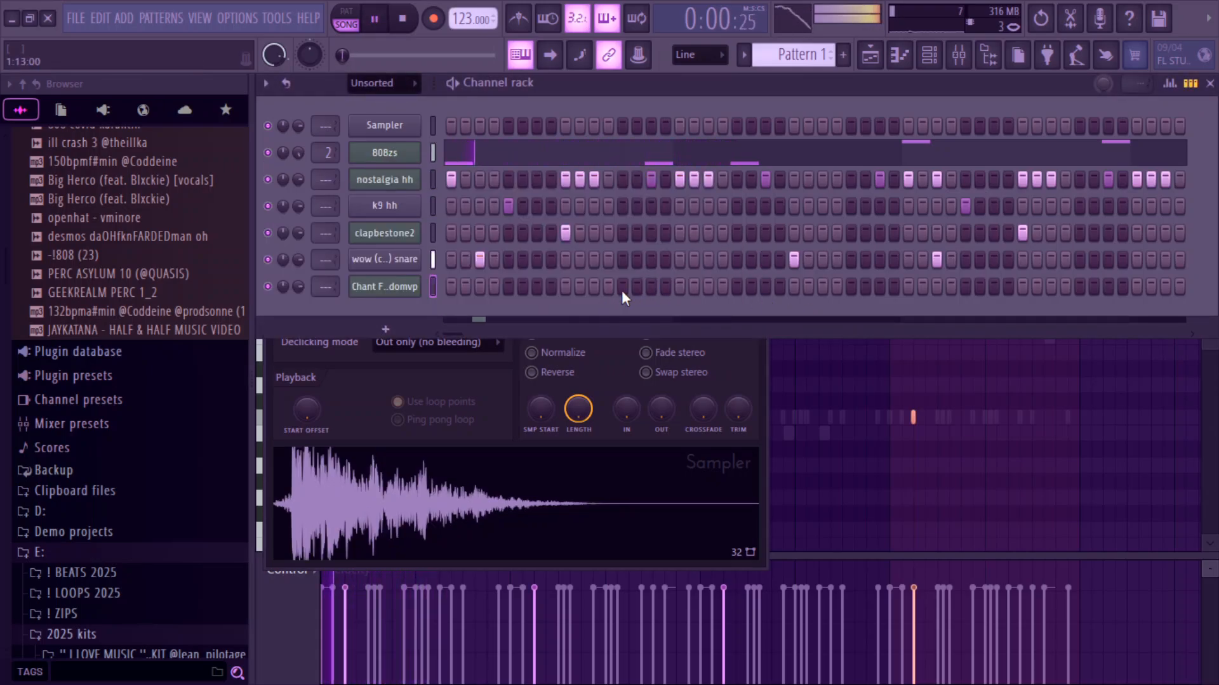
click(735, 287)
right_click(420, 285)
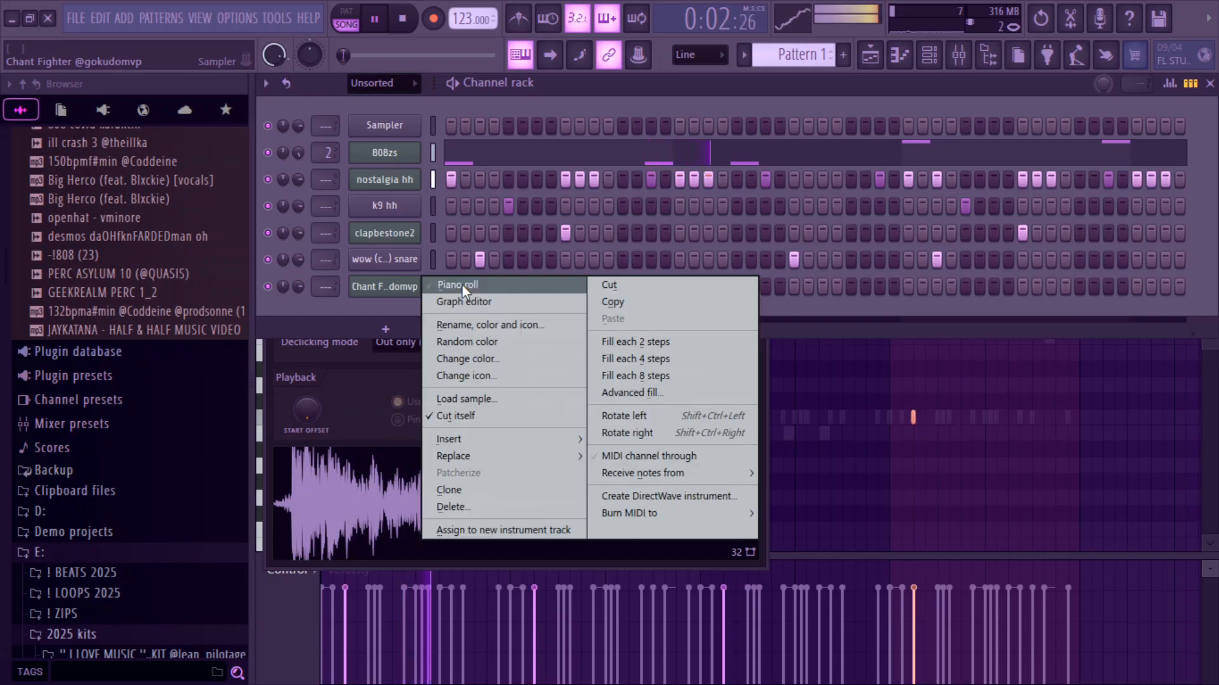
click(462, 284)
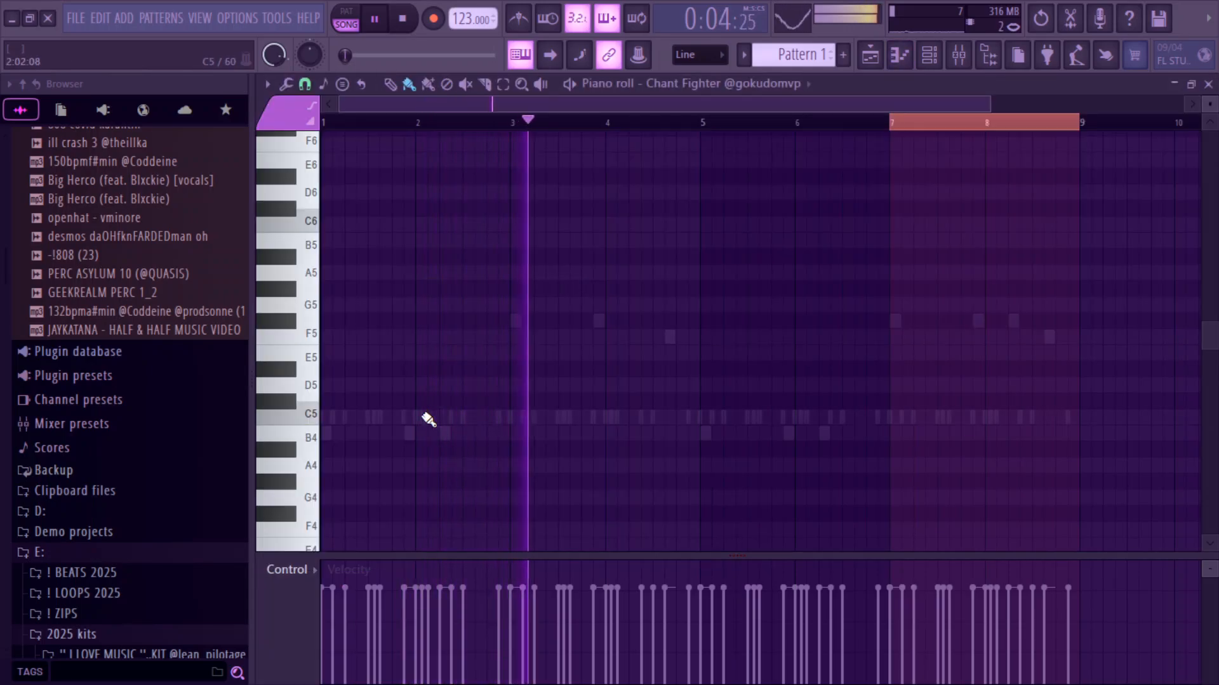
Step: Audition the GEEKREALM PERC 1_2 and PERC ASYLUM 10 samples, load PERC ASYLUM 10 as a new channel and open its piano roll
click(127, 294)
click(135, 277)
right_click(134, 278)
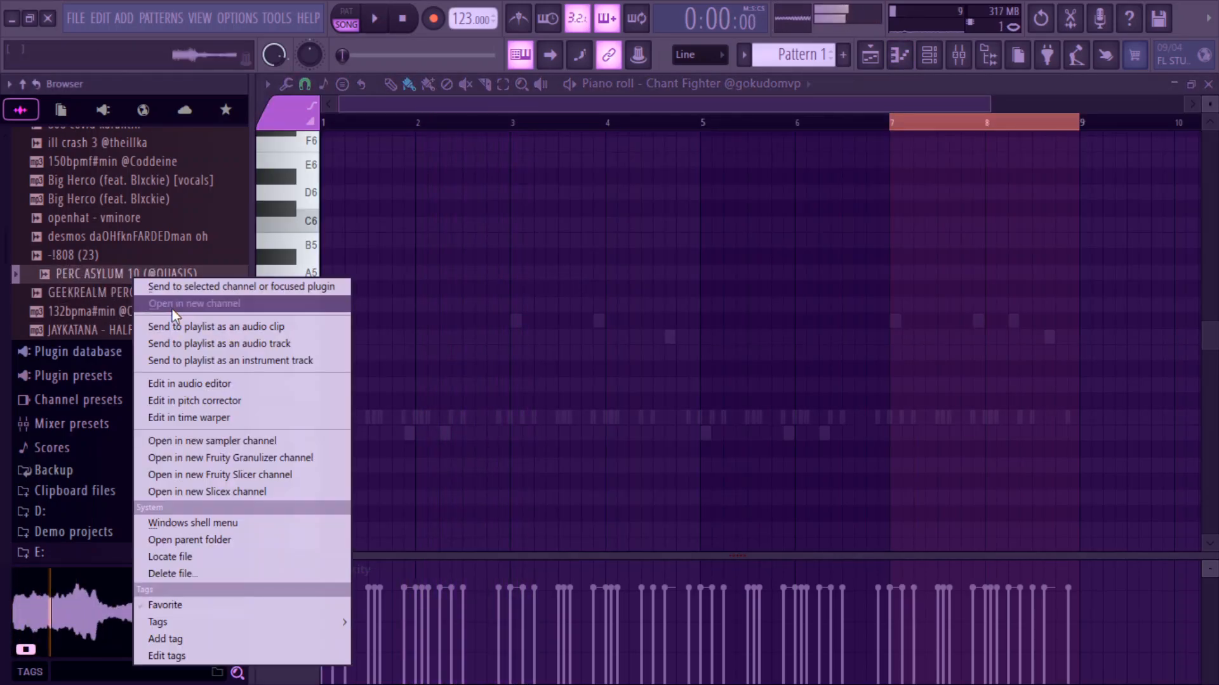
click(173, 305)
key(space)
click(923, 56)
click(899, 57)
key(space)
Step: Undo the painted run of percussion notes, switch to the Draw tool and set the piano roll snap to 1/2 beat
drag(433, 370, 342, 392)
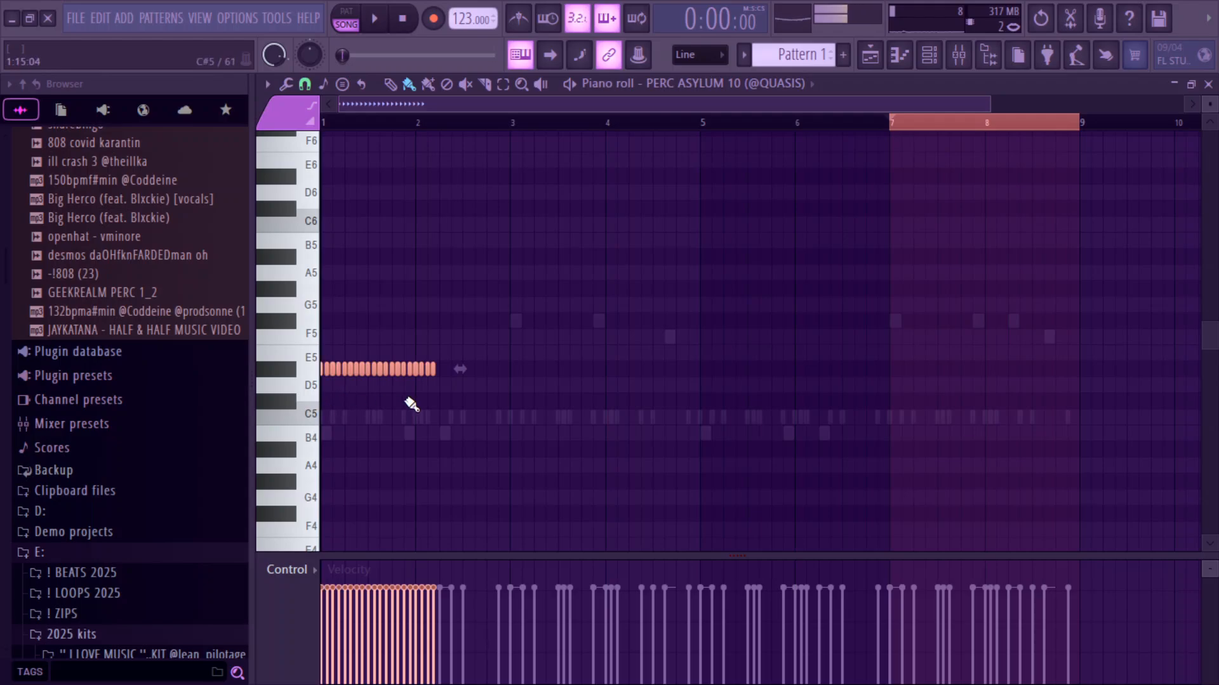
key(ctrl+z)
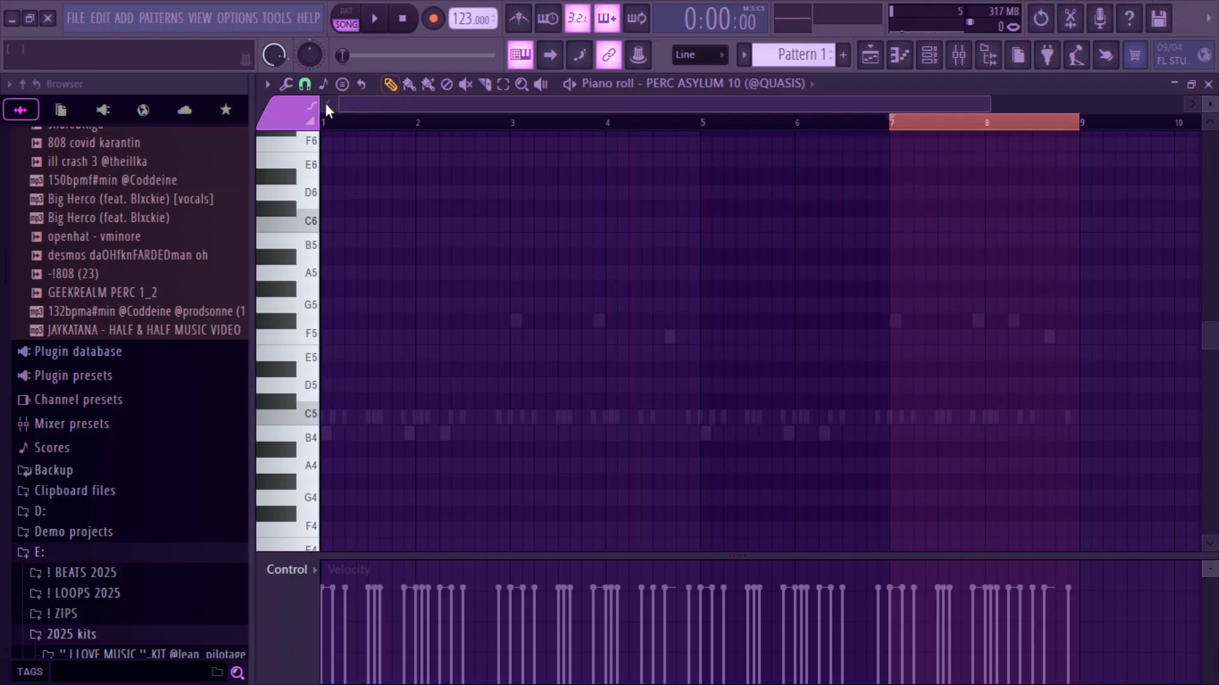
click(312, 91)
click(312, 90)
click(312, 90)
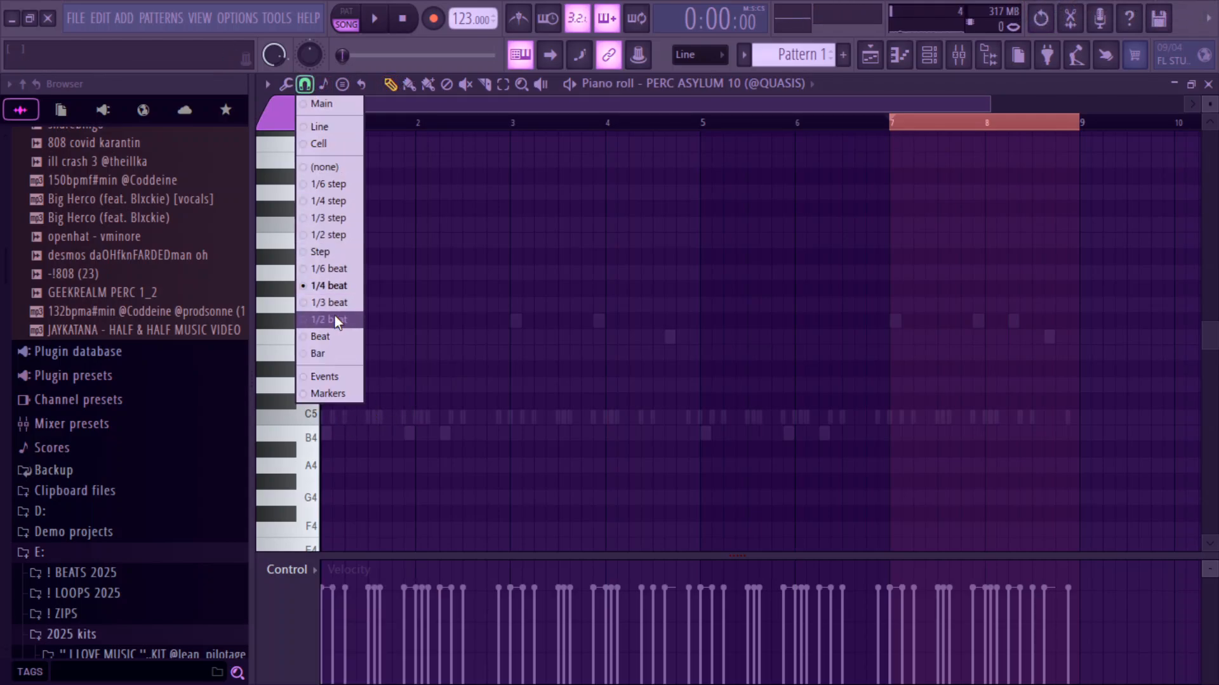
click(334, 319)
Step: Place percussion notes on B4 at bar 1 and F#4 at bar 3, and repeat the pair at bars 5 and 7
key(space)
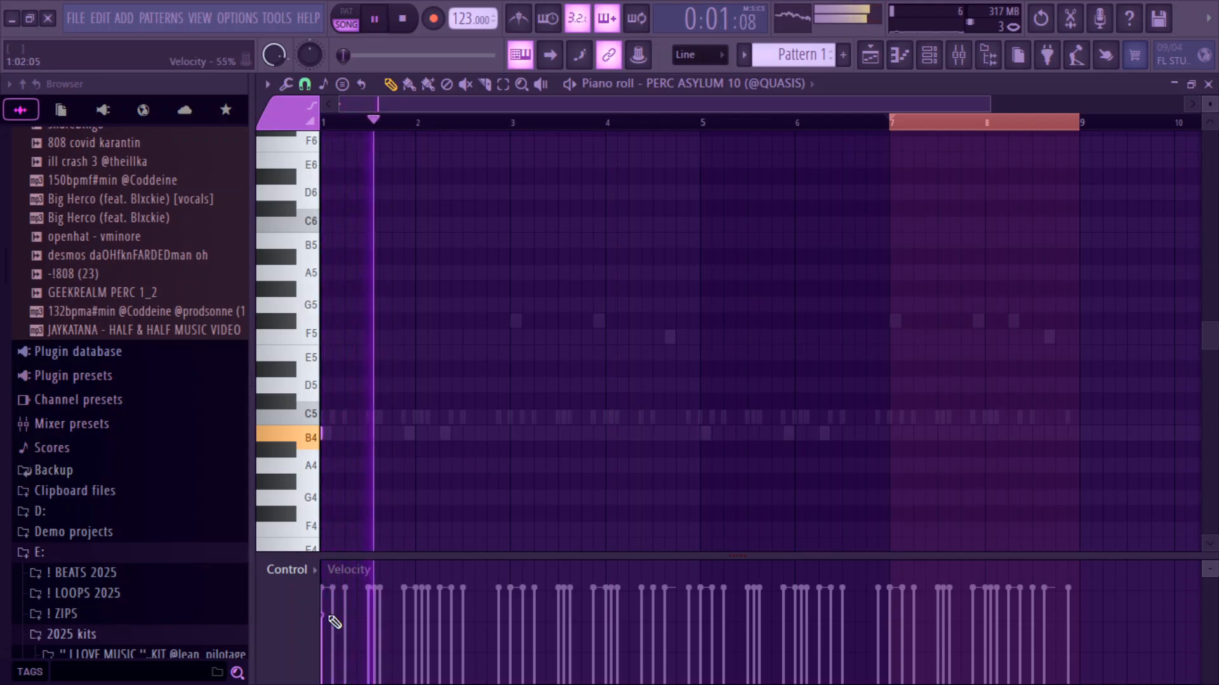
key(space)
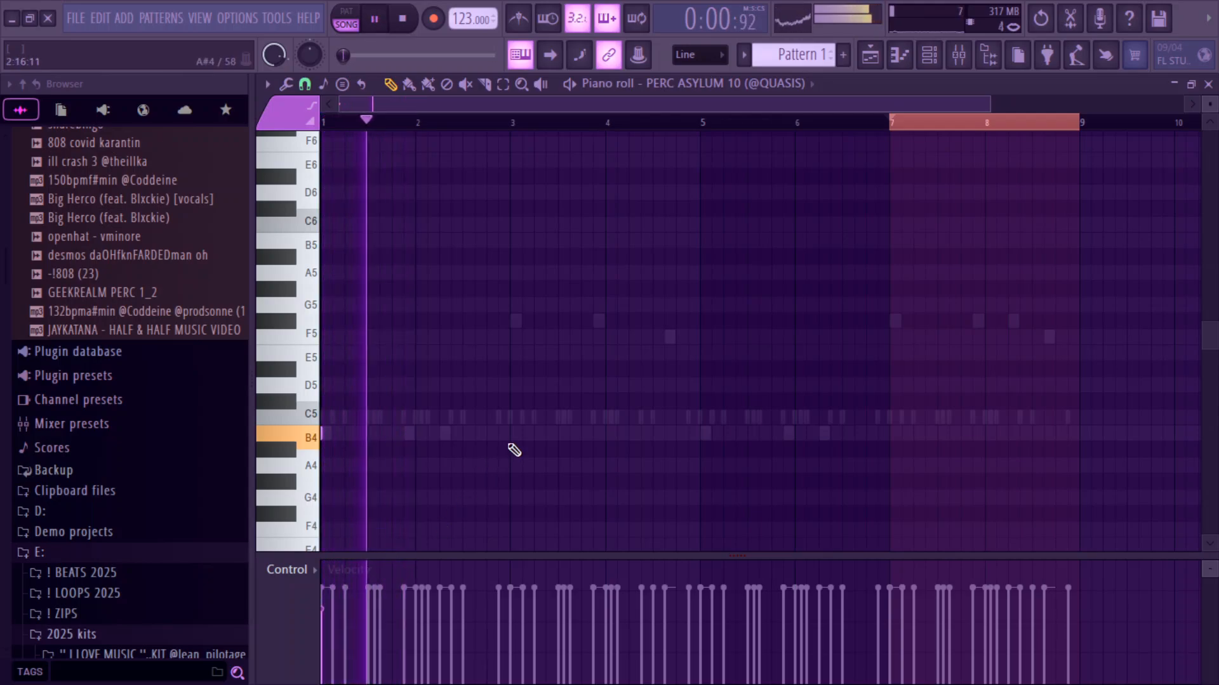
click(513, 323)
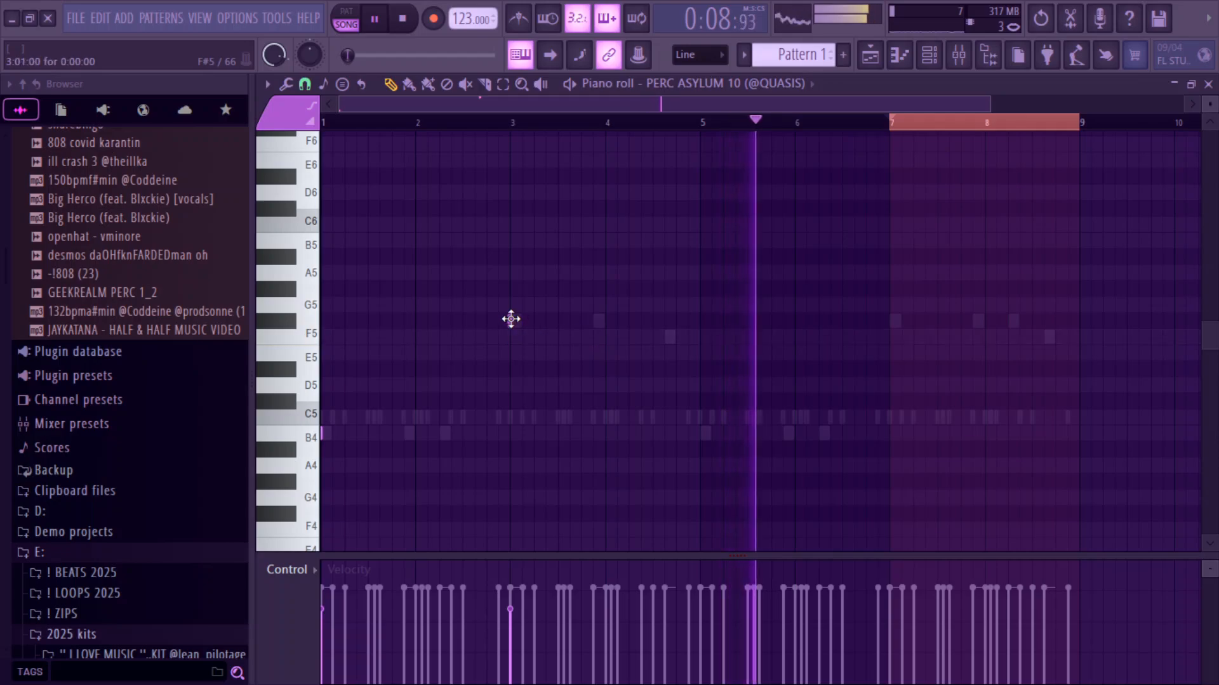
drag(527, 321, 483, 294)
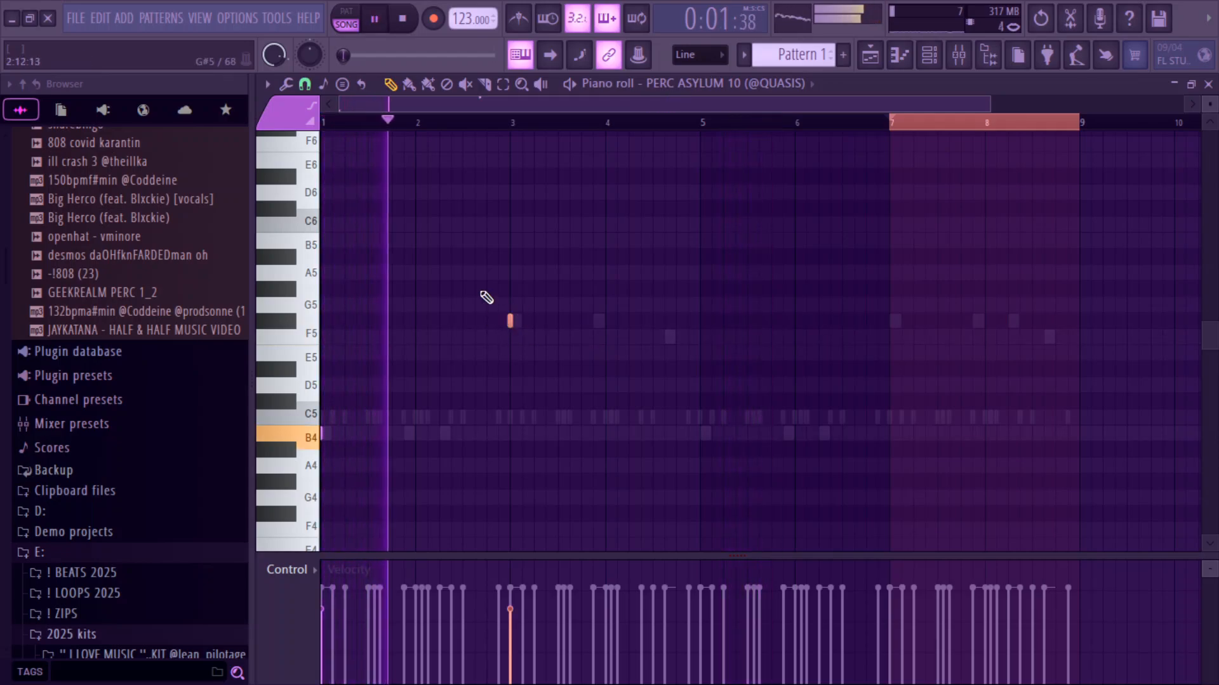
key(ctrl+Down)
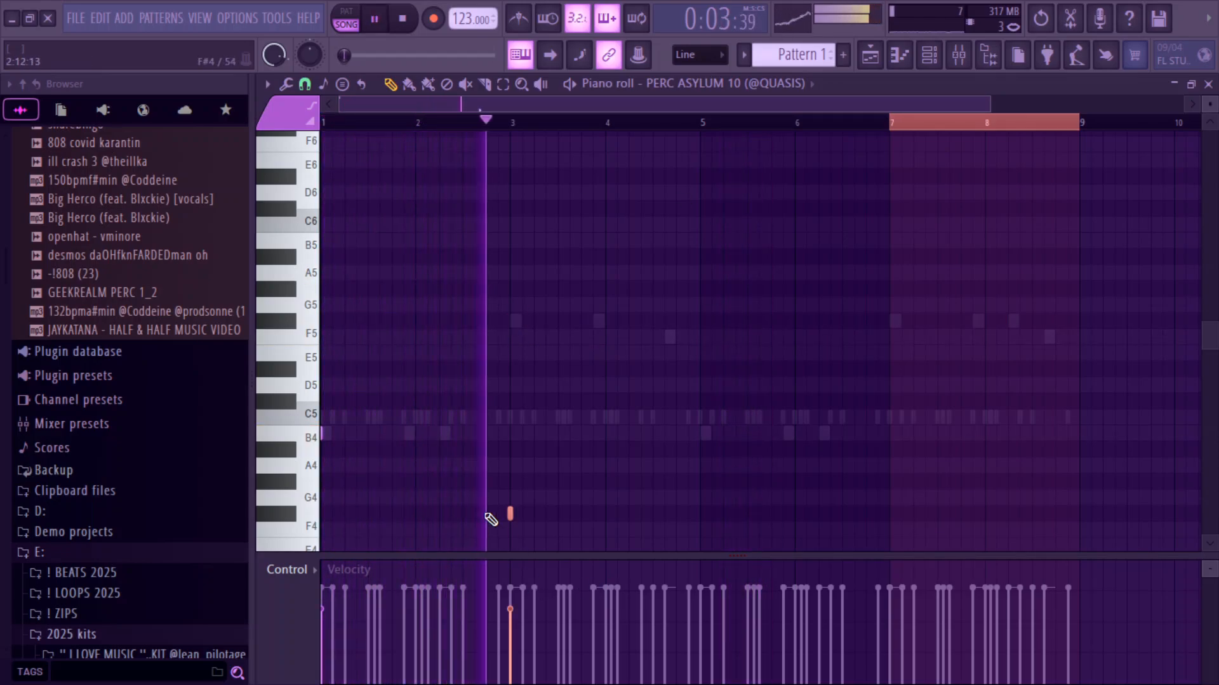
drag(549, 531, 695, 440)
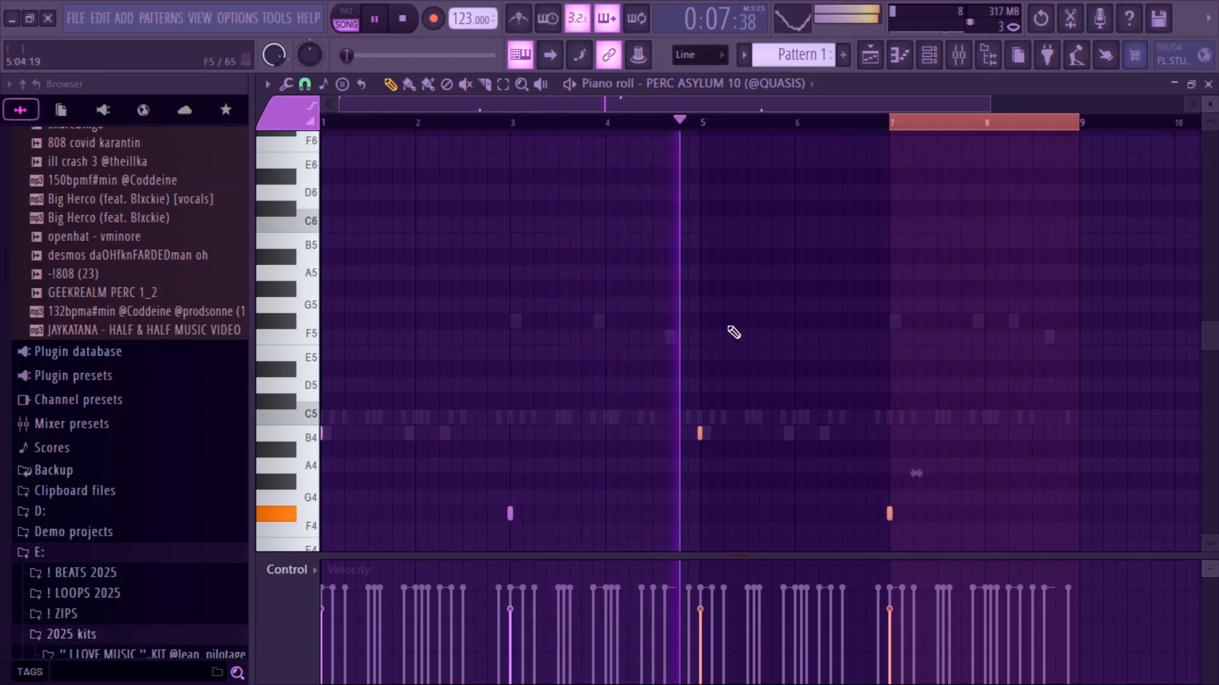
Step: Audition the desmos daOHfknFARDEDman oh sample and load it as a new channel directly below nostalgia hh
click(929, 55)
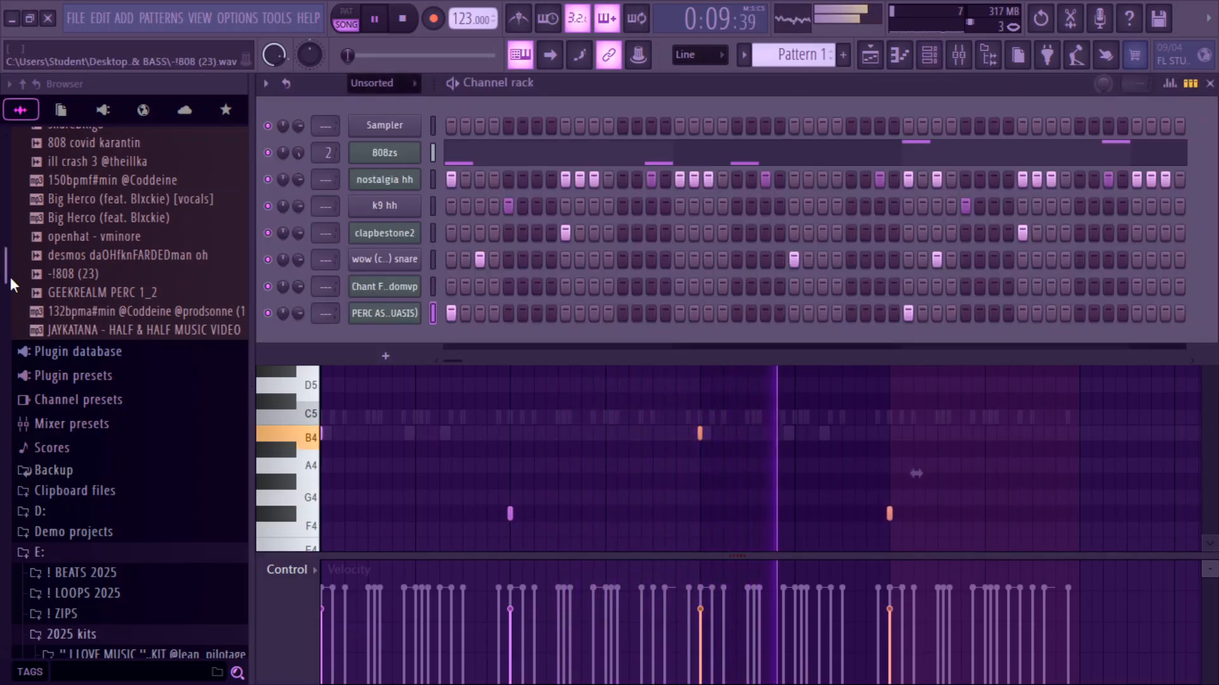
click(115, 257)
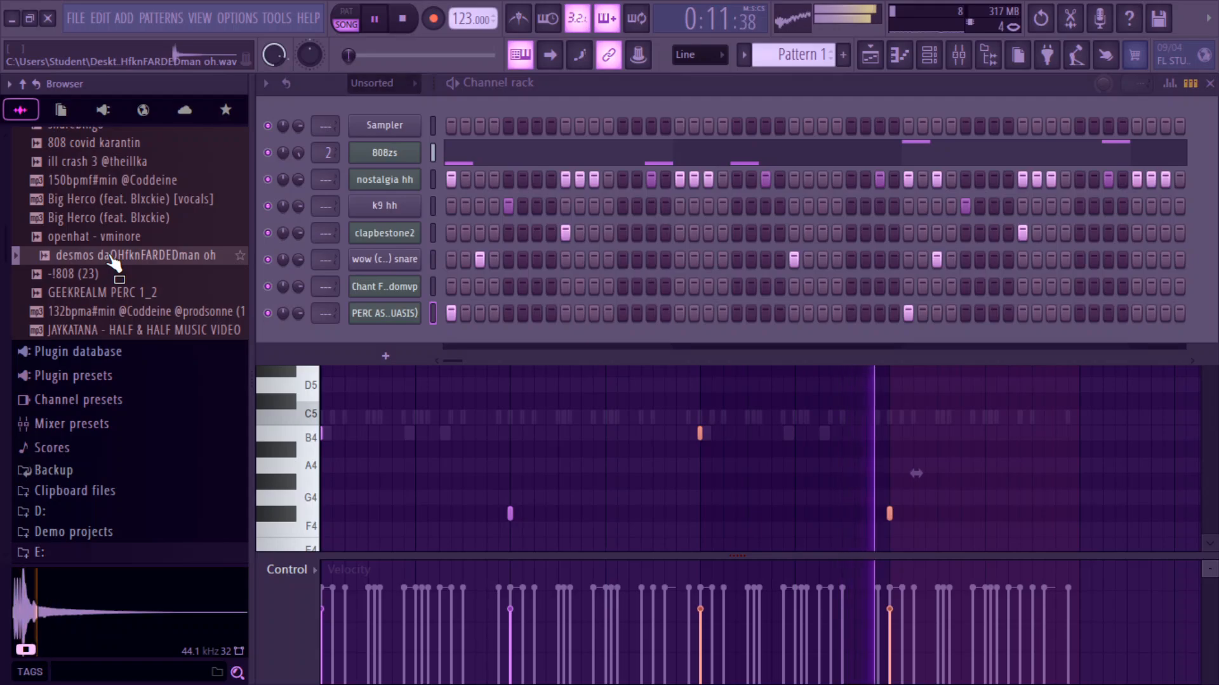
drag(113, 258, 392, 194)
Step: Open the desmos open hat channel in the piano roll and place a C5 note on step 11 of bar 2
right_click(382, 201)
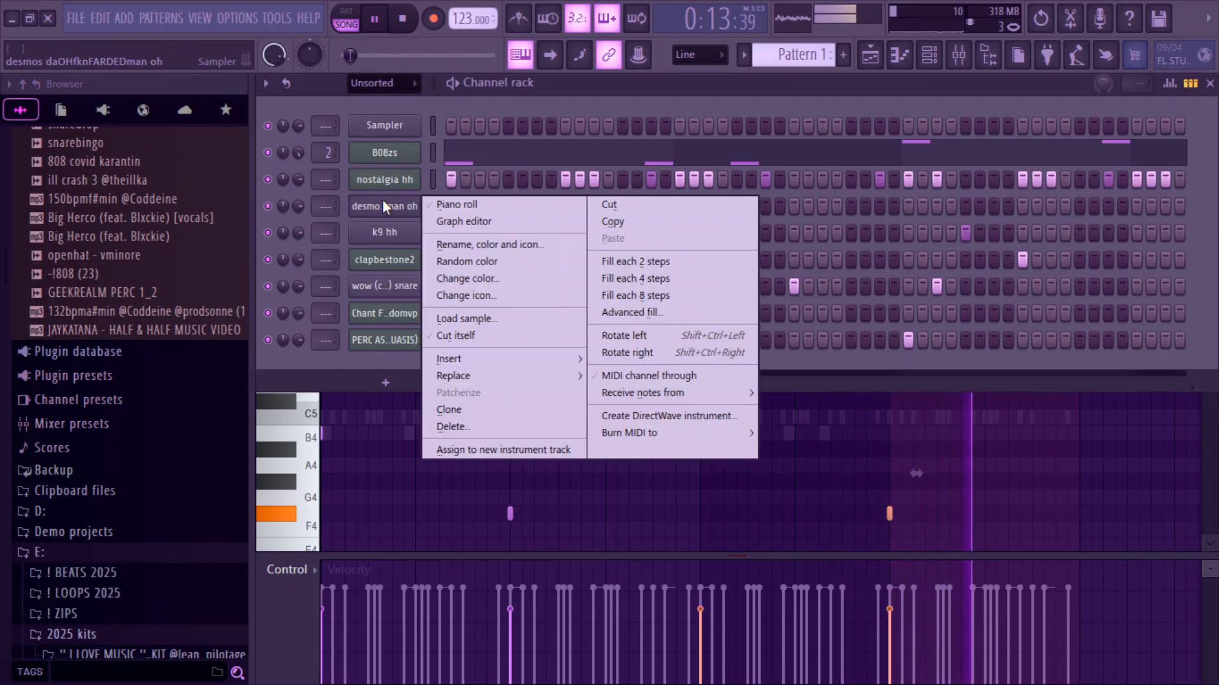
click(457, 204)
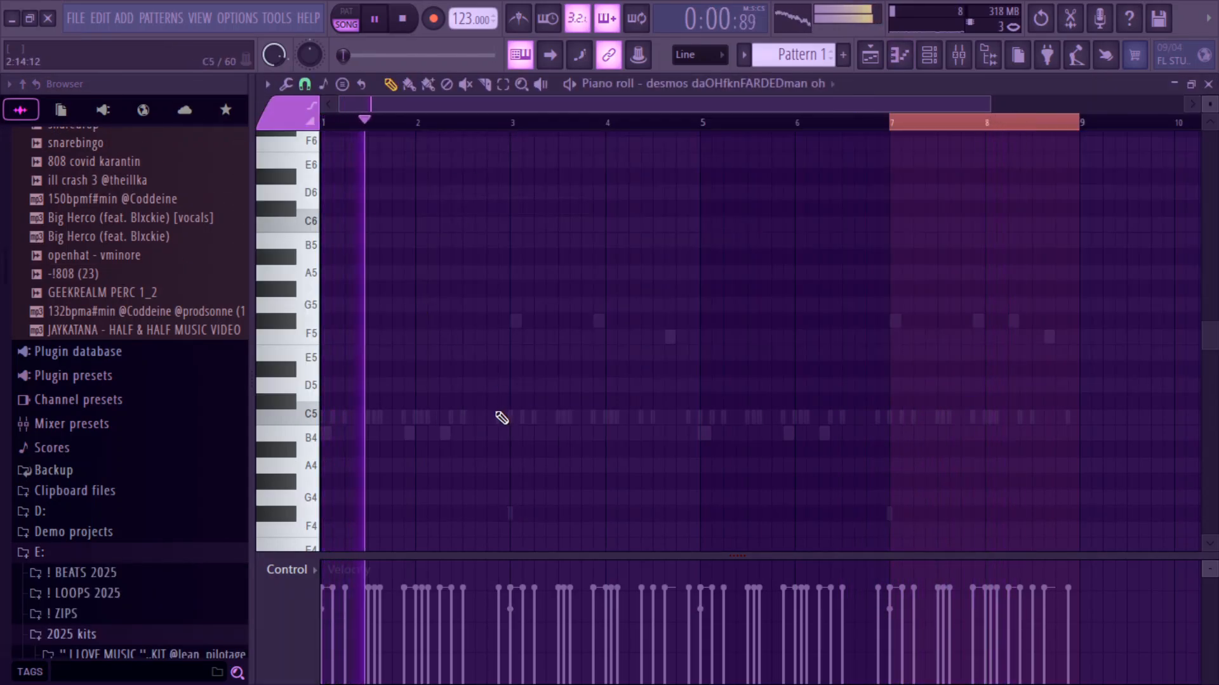
click(476, 417)
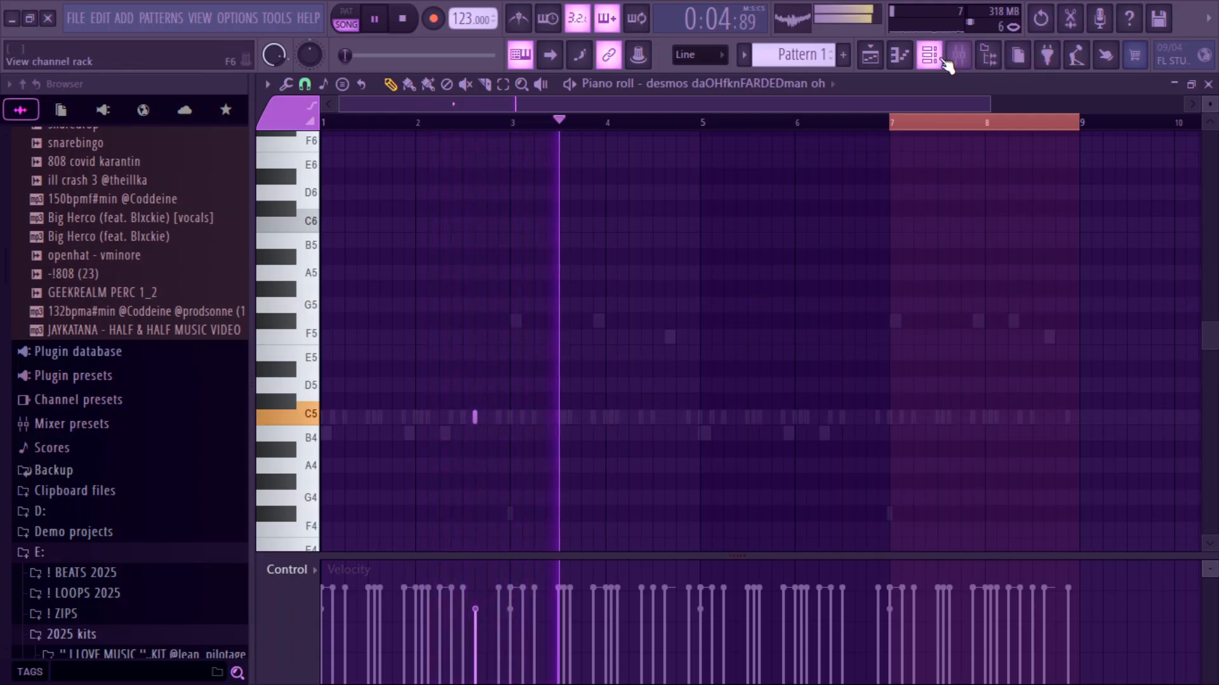
Step: Check the k9 hh channel settings and clear the sample from the desmos open hat channel
click(930, 55)
click(399, 234)
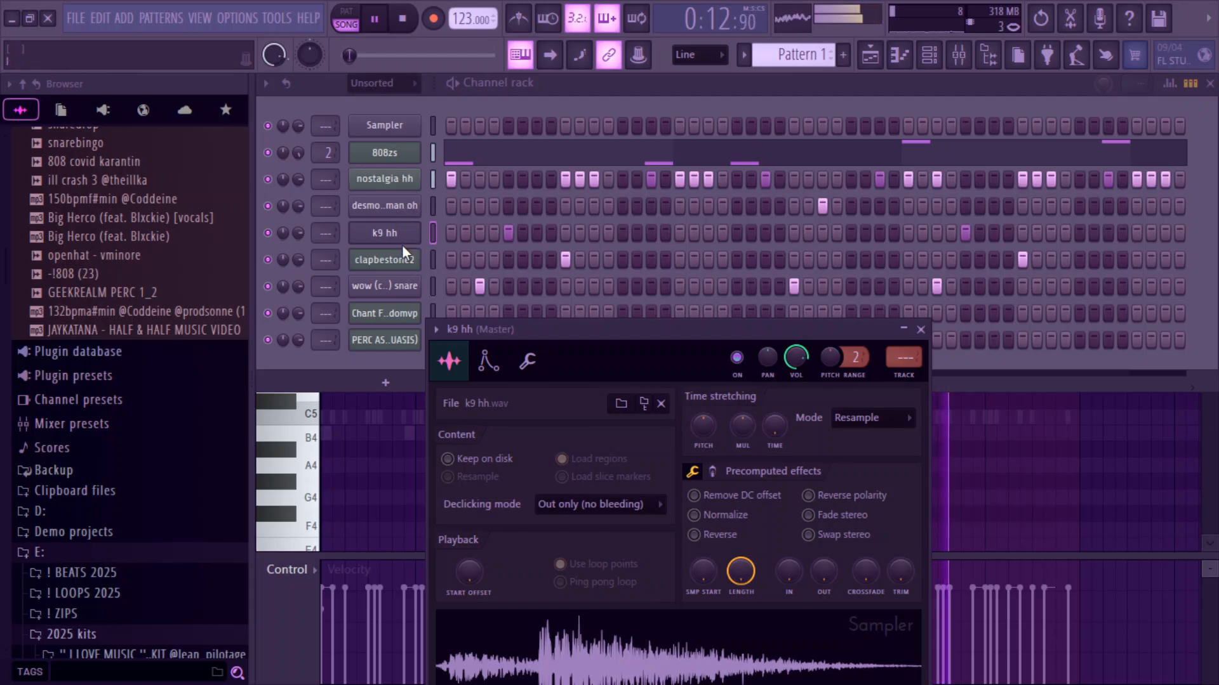
scroll(130, 156, up, 15)
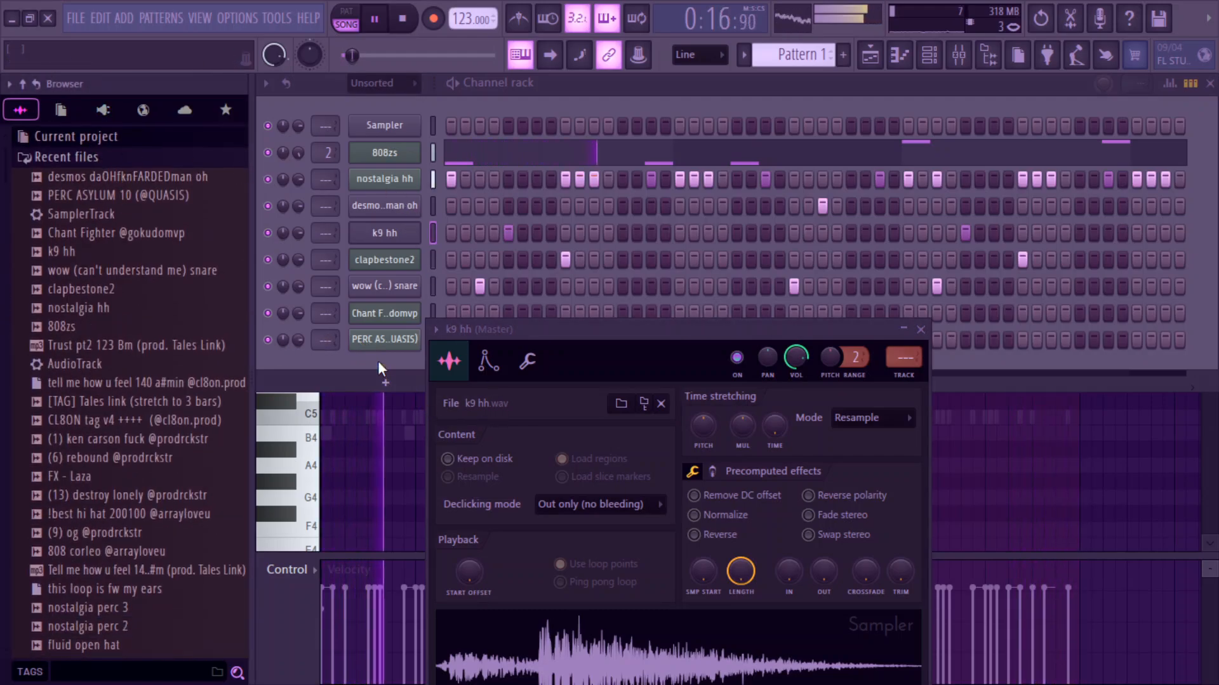
click(398, 207)
click(545, 287)
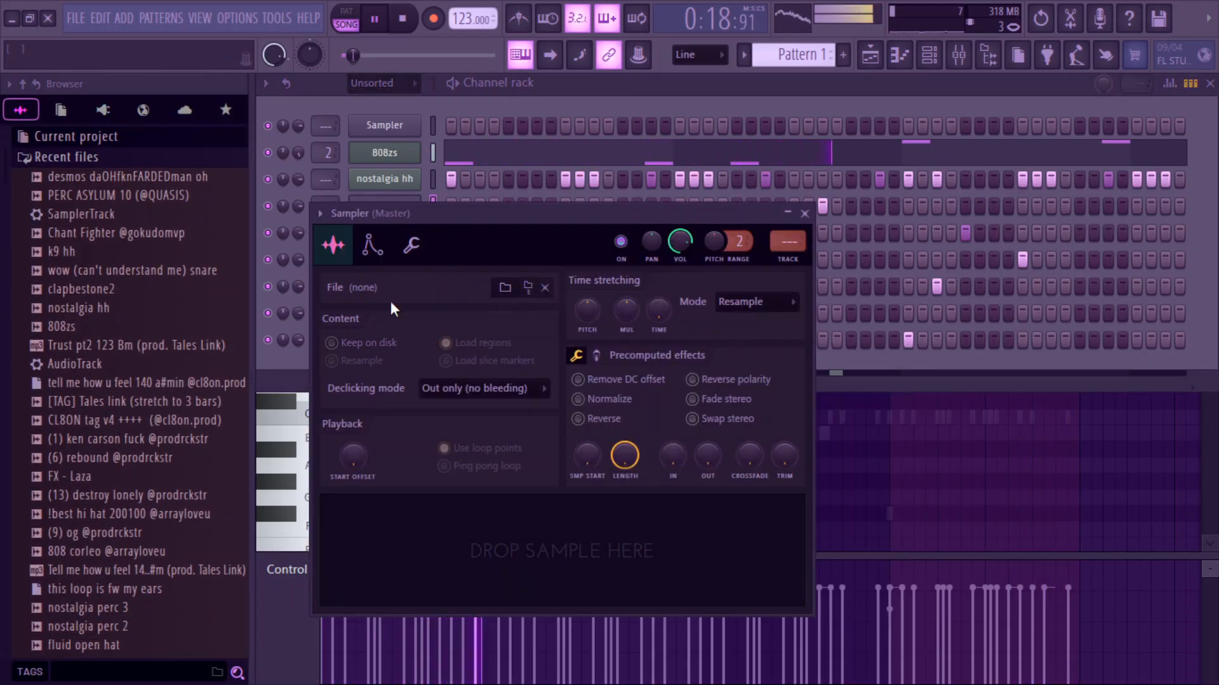
Step: Browse the recent files and audition the FX14, snaredrop and ill crash 3 samples
click(61, 111)
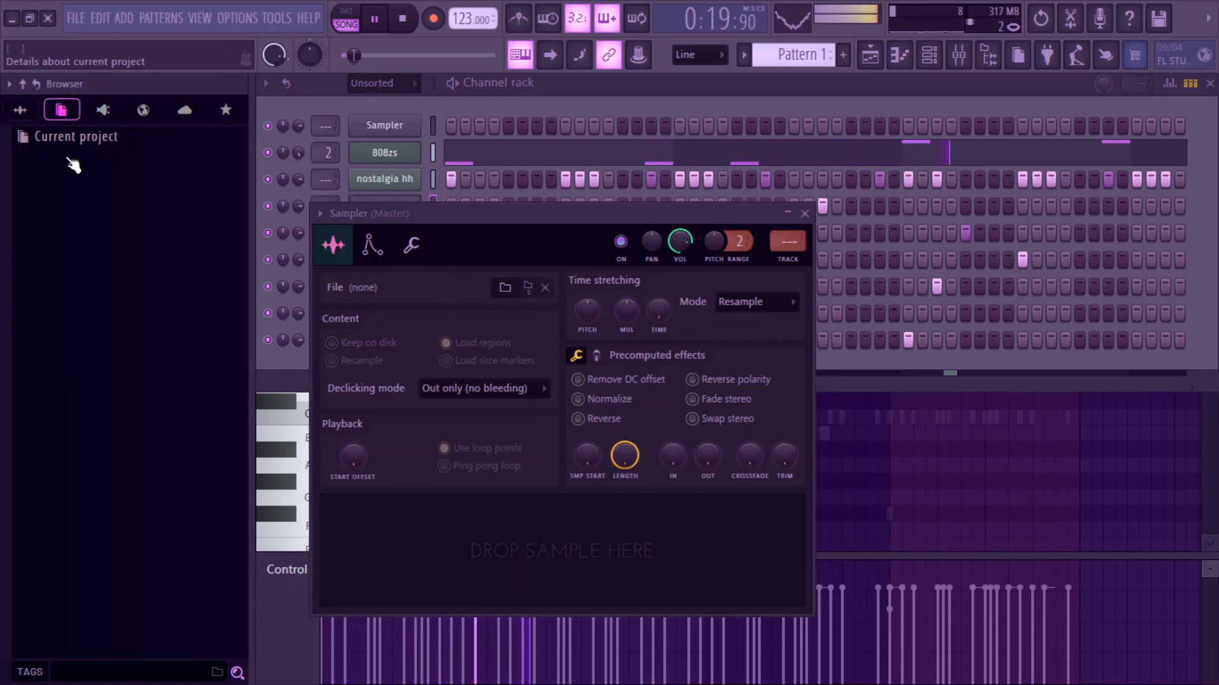
click(80, 118)
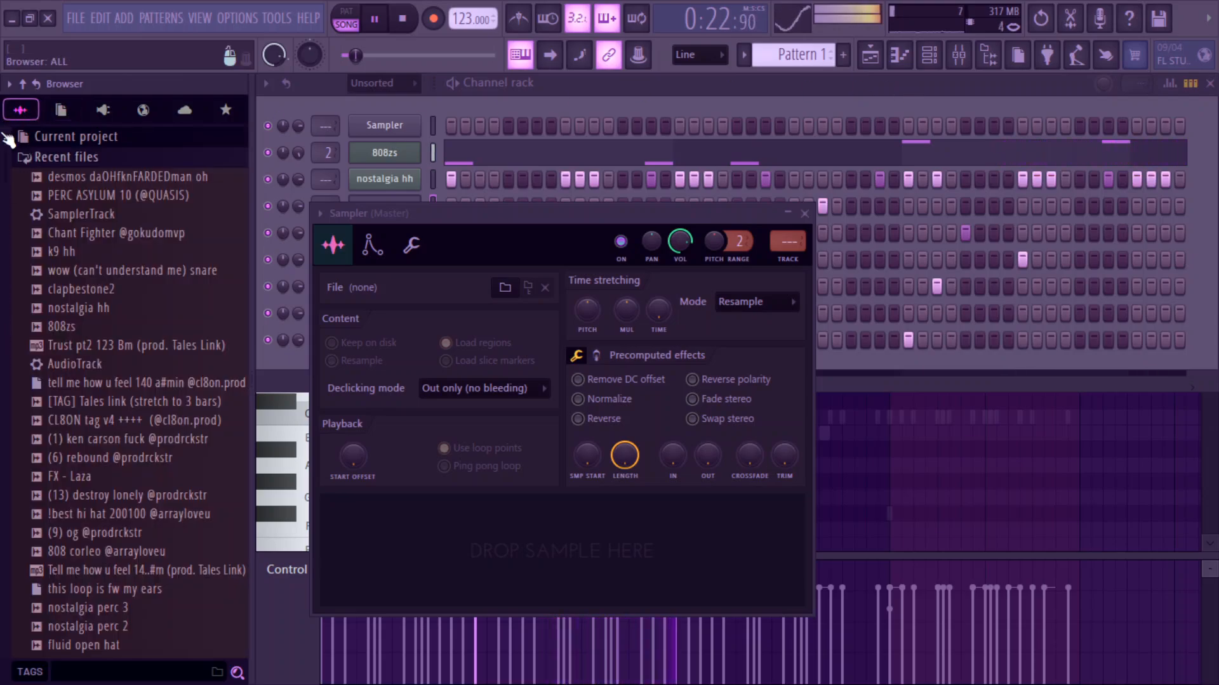
drag(5, 166, 9, 257)
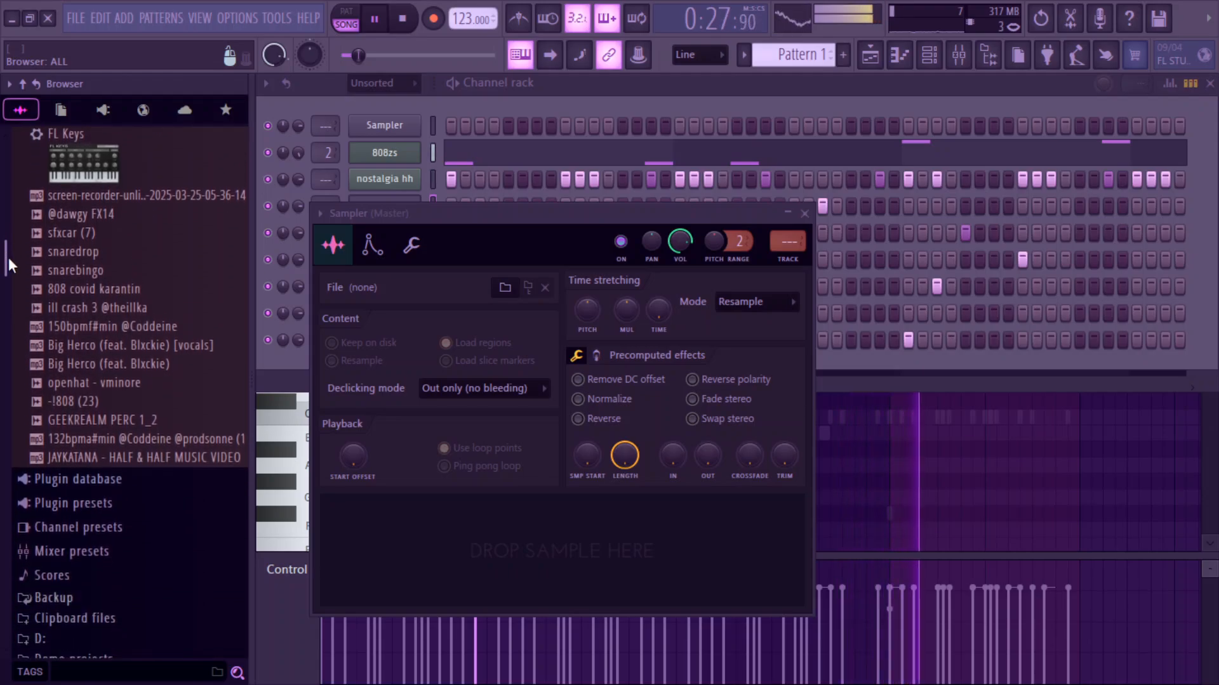
click(72, 216)
click(76, 253)
click(75, 309)
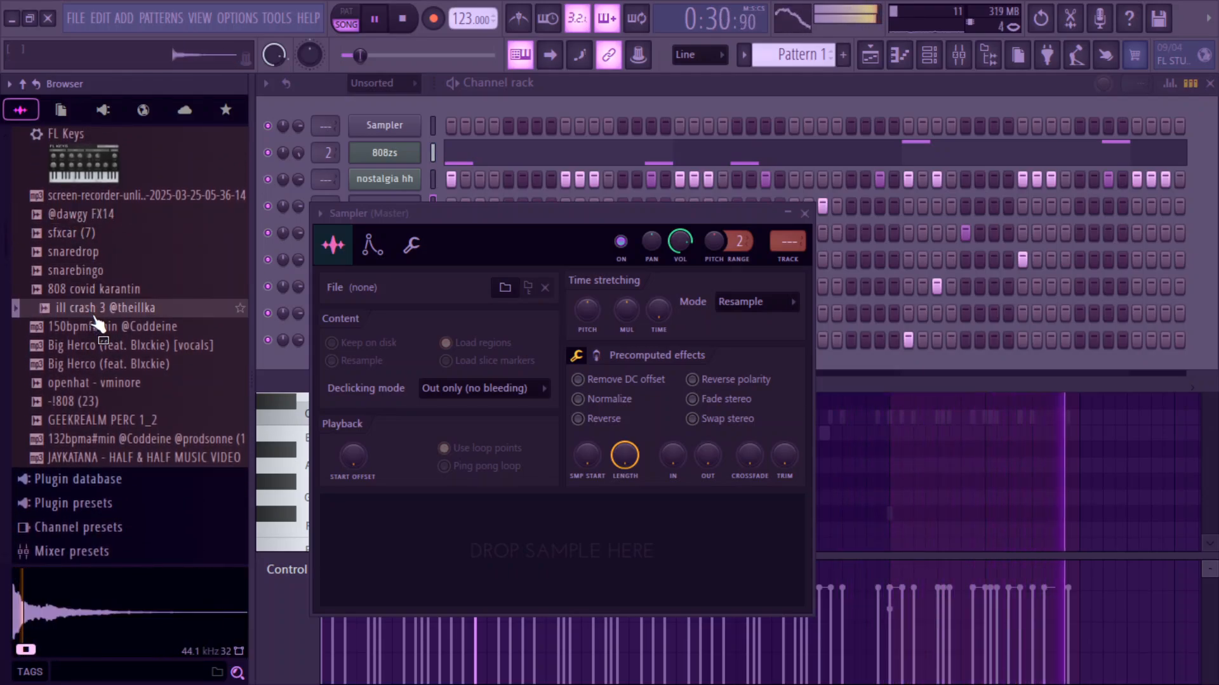
Step: Audition snarebingo and use it to replace the sample on the wow snare channel
click(95, 273)
click(828, 371)
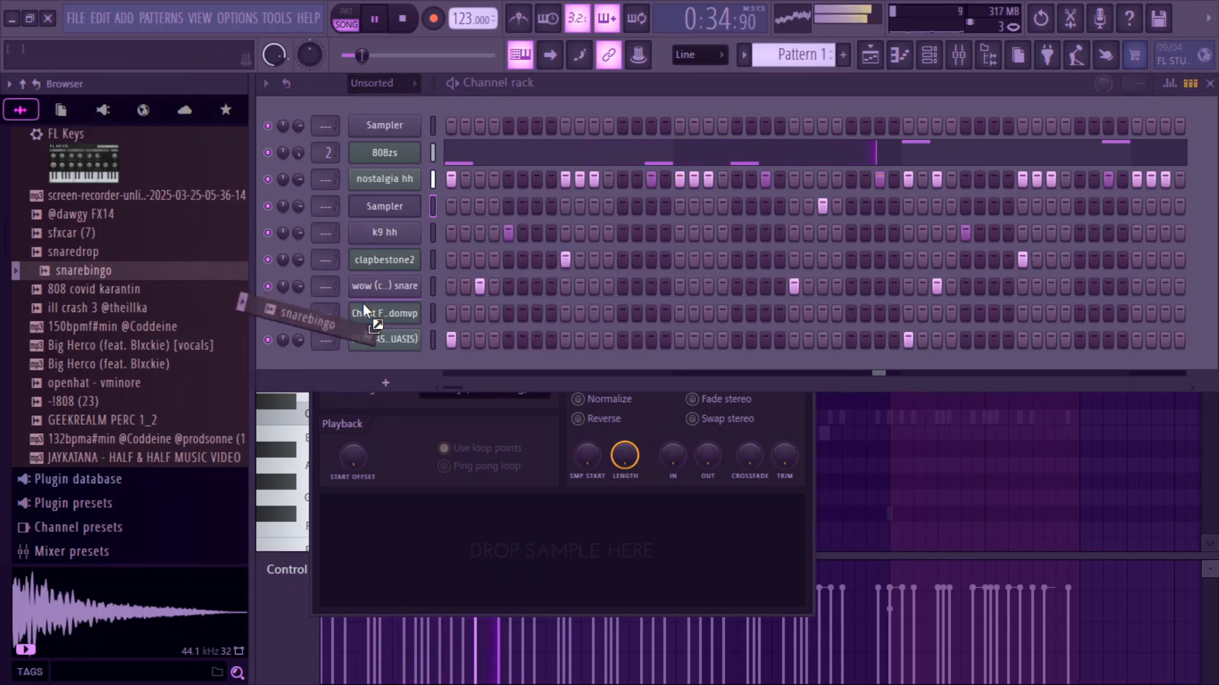
drag(390, 285, 395, 289)
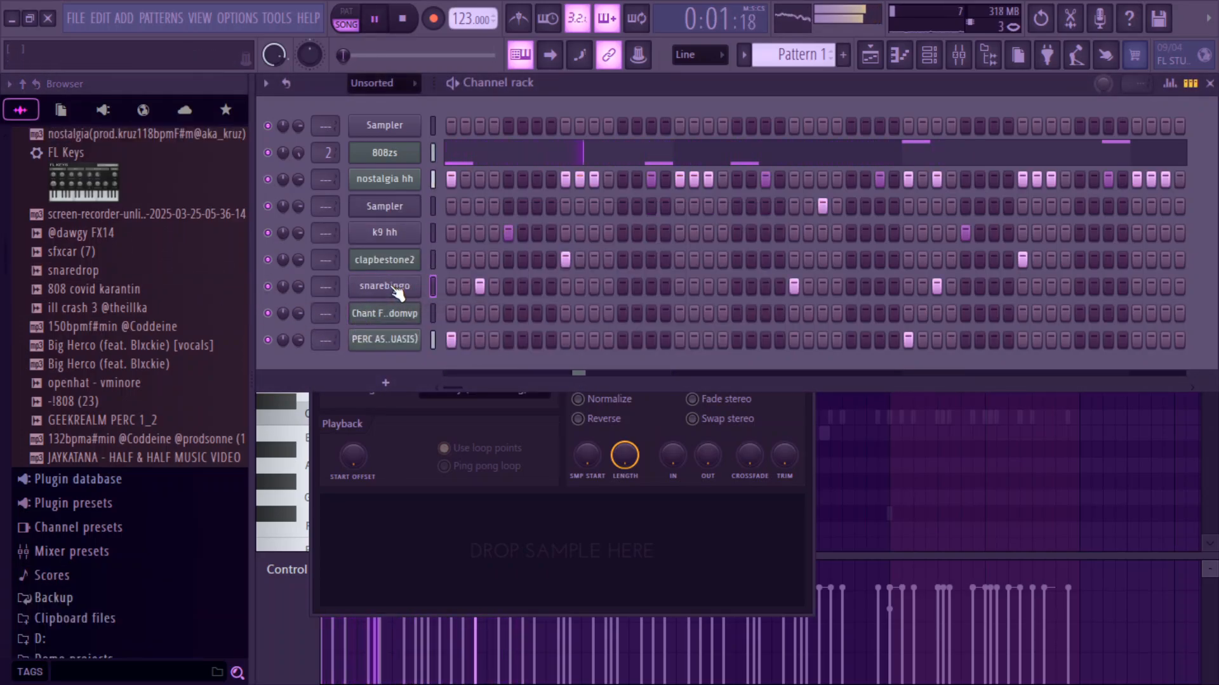
Step: Undo the snare sample replacement and audition the crash and open hat samples in the kit's oh folder
key(ctrl+z)
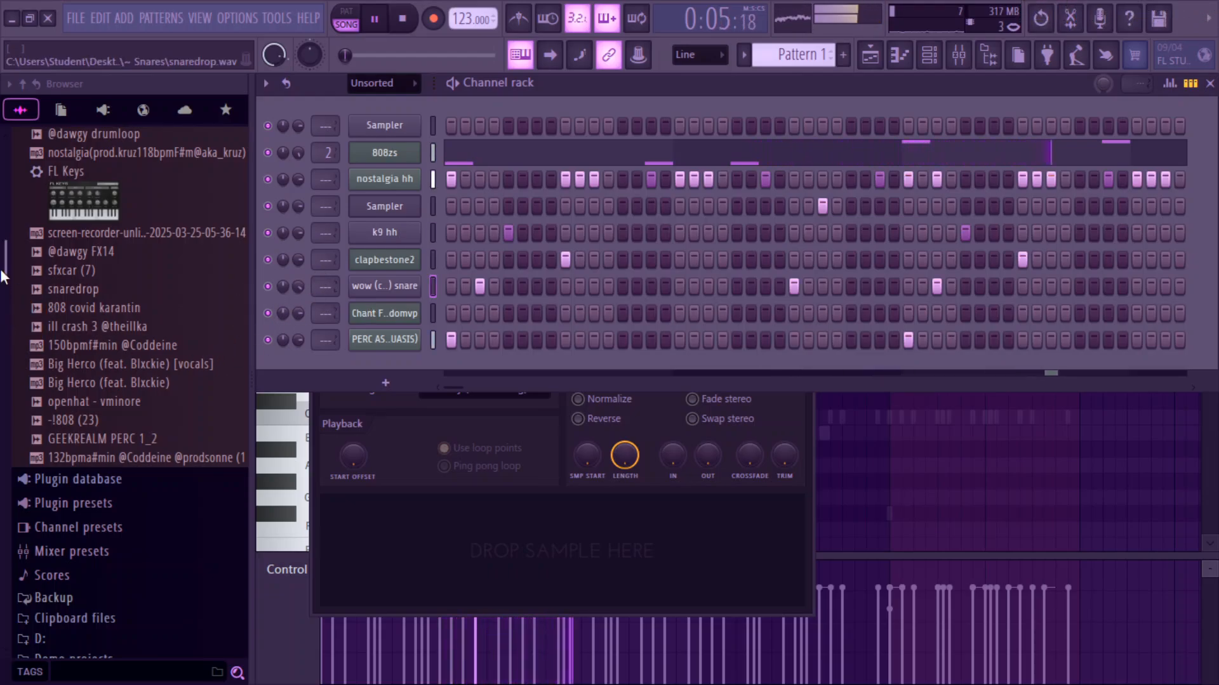
drag(2, 276, 4, 299)
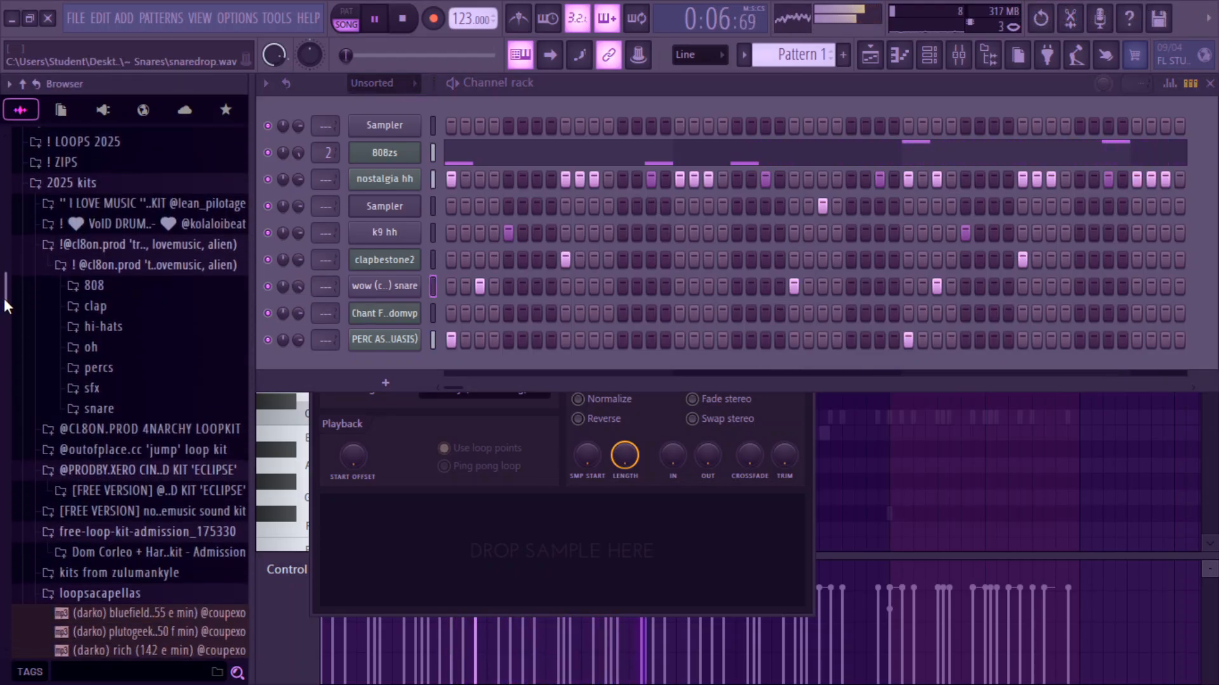
click(112, 347)
key(space)
click(156, 275)
click(162, 314)
click(156, 349)
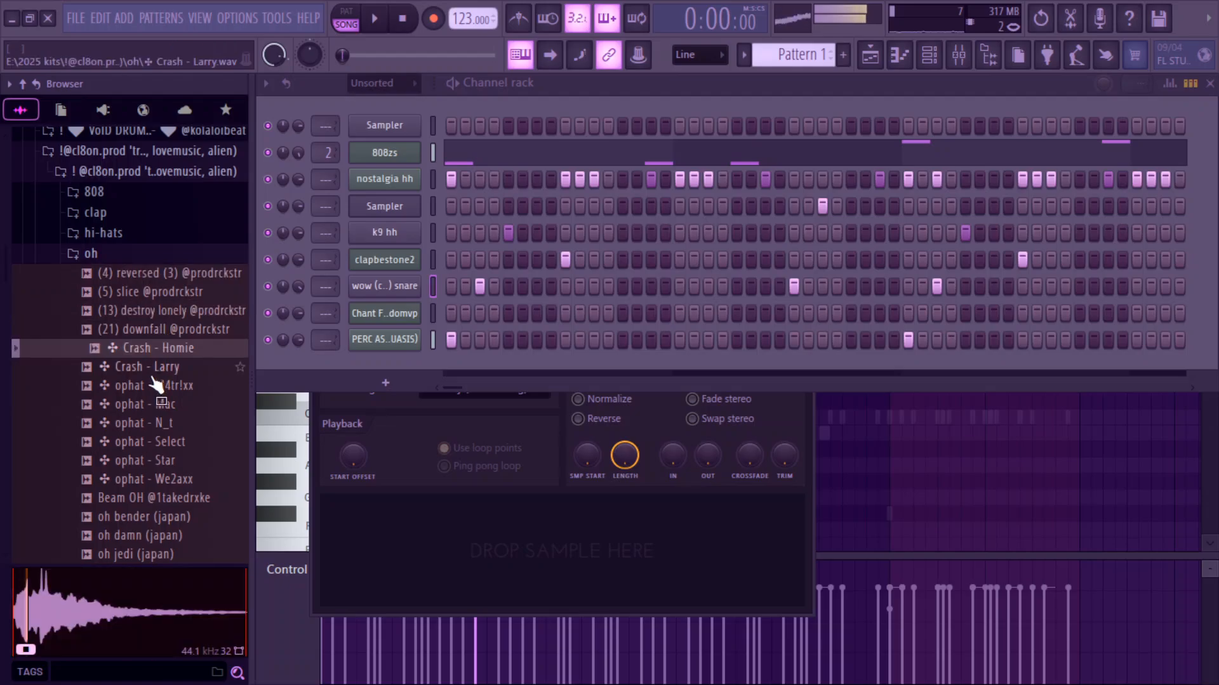
click(156, 386)
click(179, 442)
Step: Add Crash - Larry as a new channel and place C5 notes at the start of bars 1 and 5
drag(166, 367, 542, 316)
key(space)
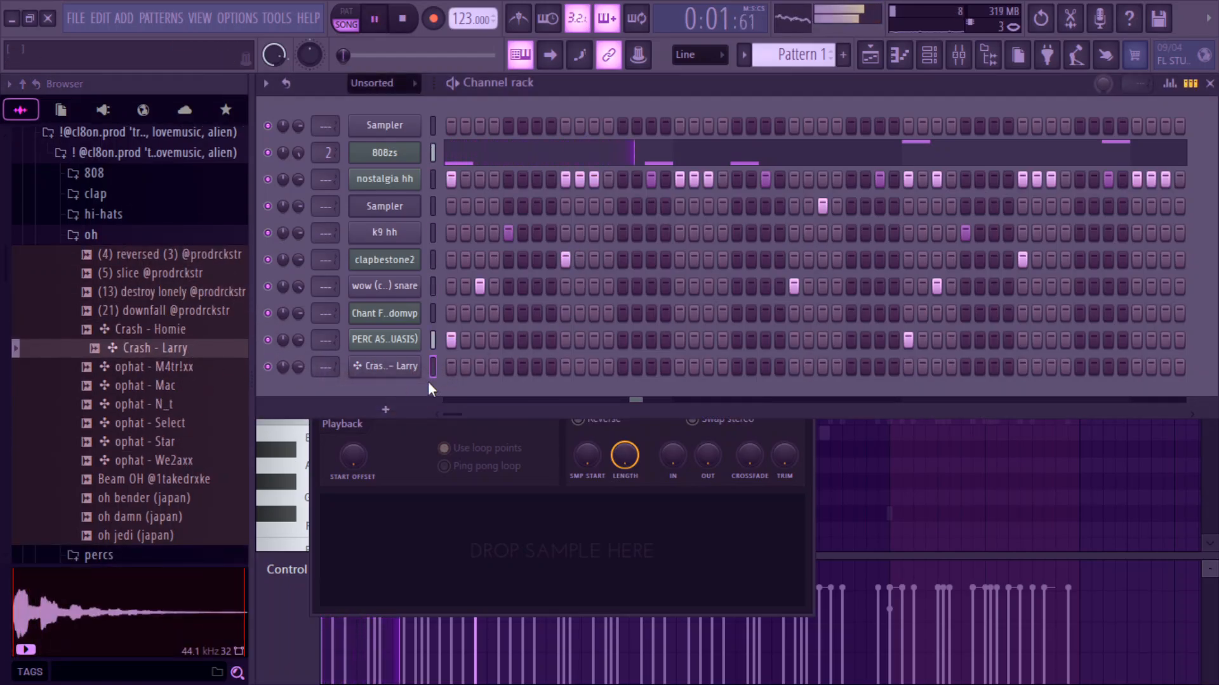
right_click(410, 365)
click(444, 361)
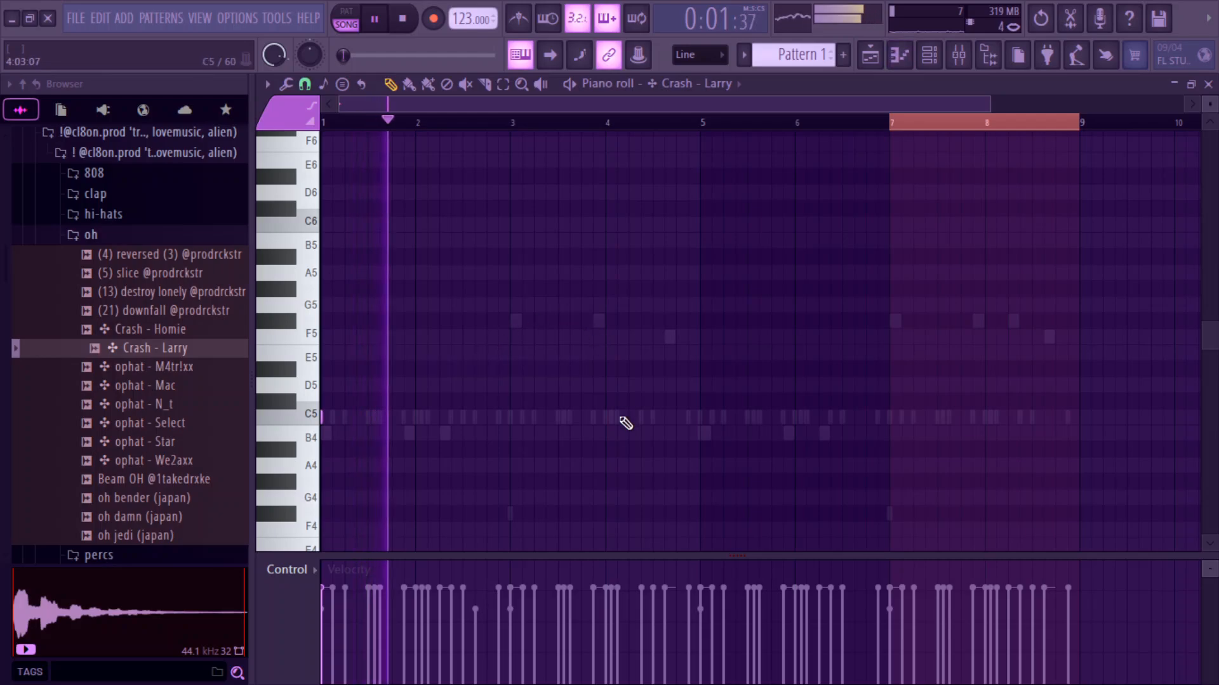
click(699, 417)
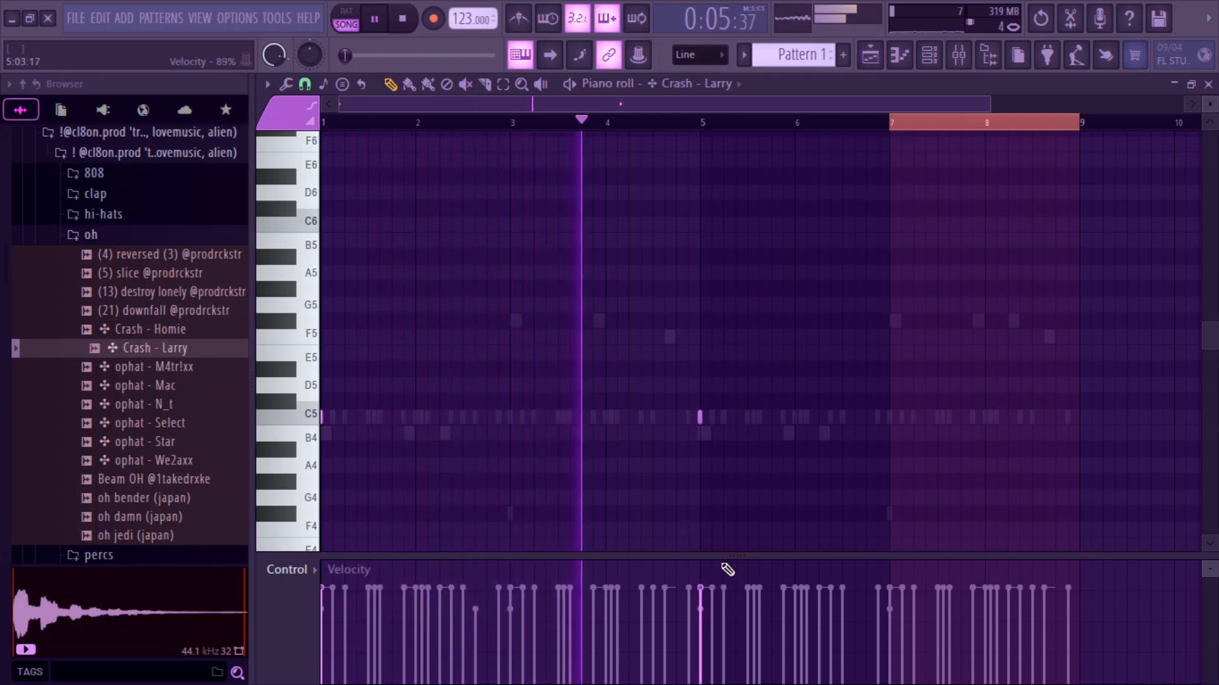
Step: Return to the channel rack and check the Crash - Larry channel settings
click(925, 55)
click(926, 55)
click(925, 55)
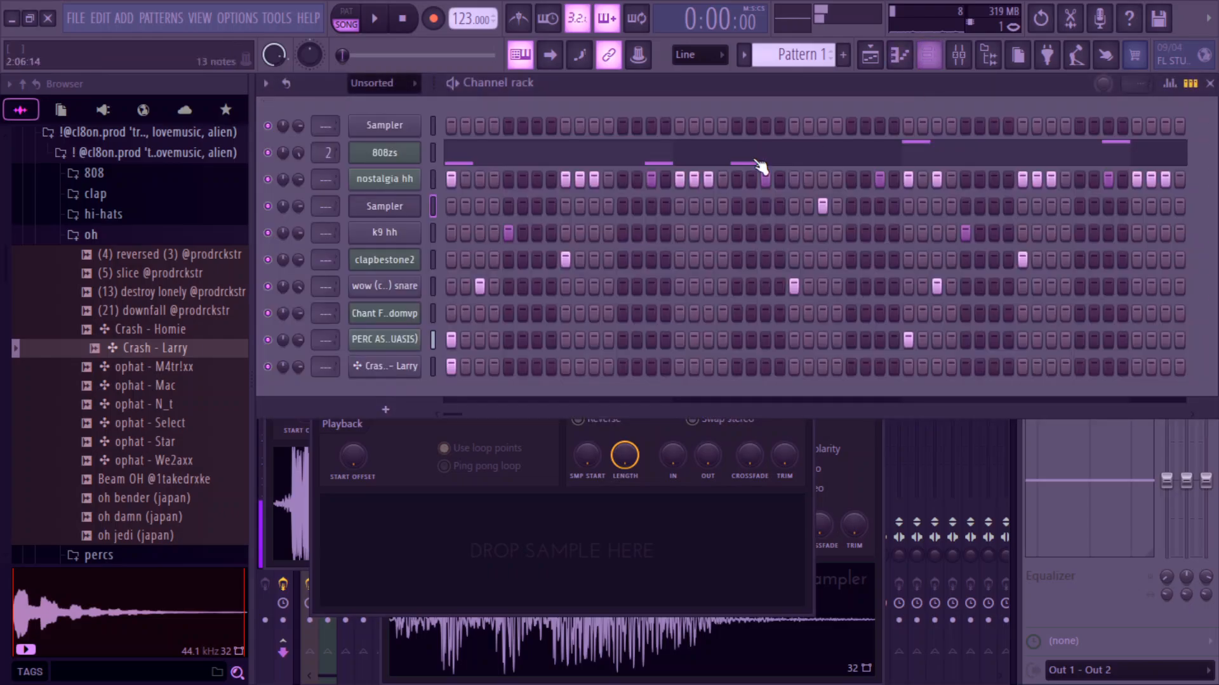
click(407, 371)
click(850, 411)
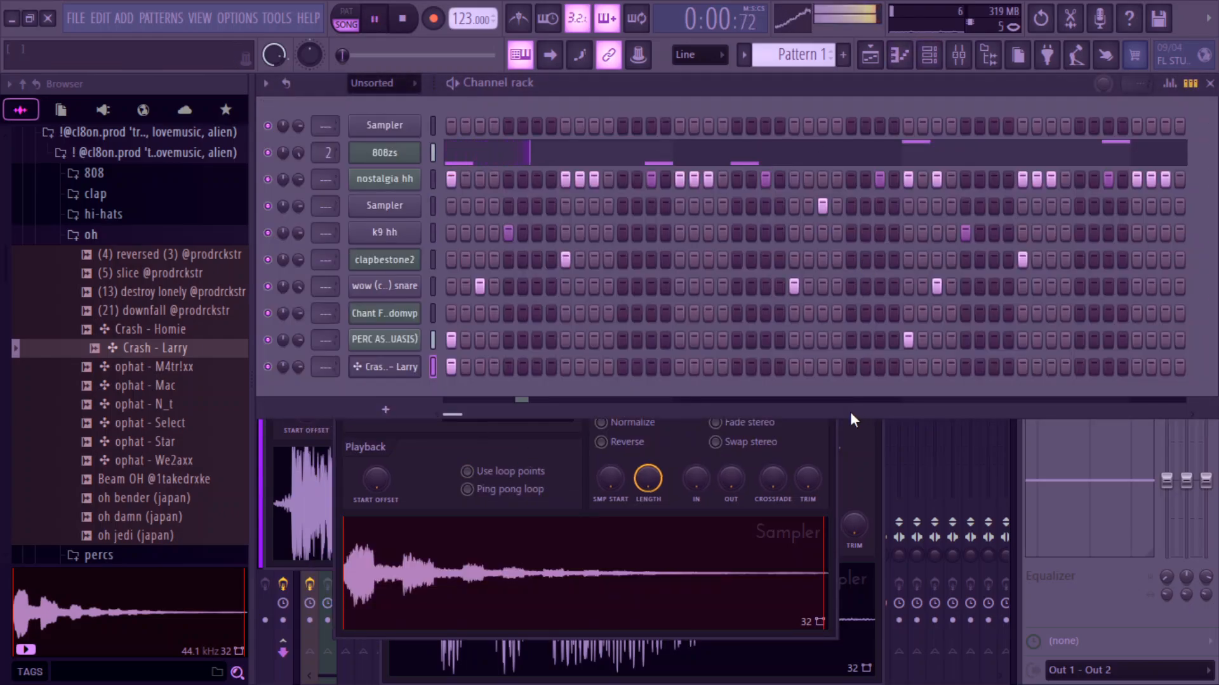
Step: Browse the kit's snare folder and audition the (45) snare (4) and (50) yoppa samples
click(153, 234)
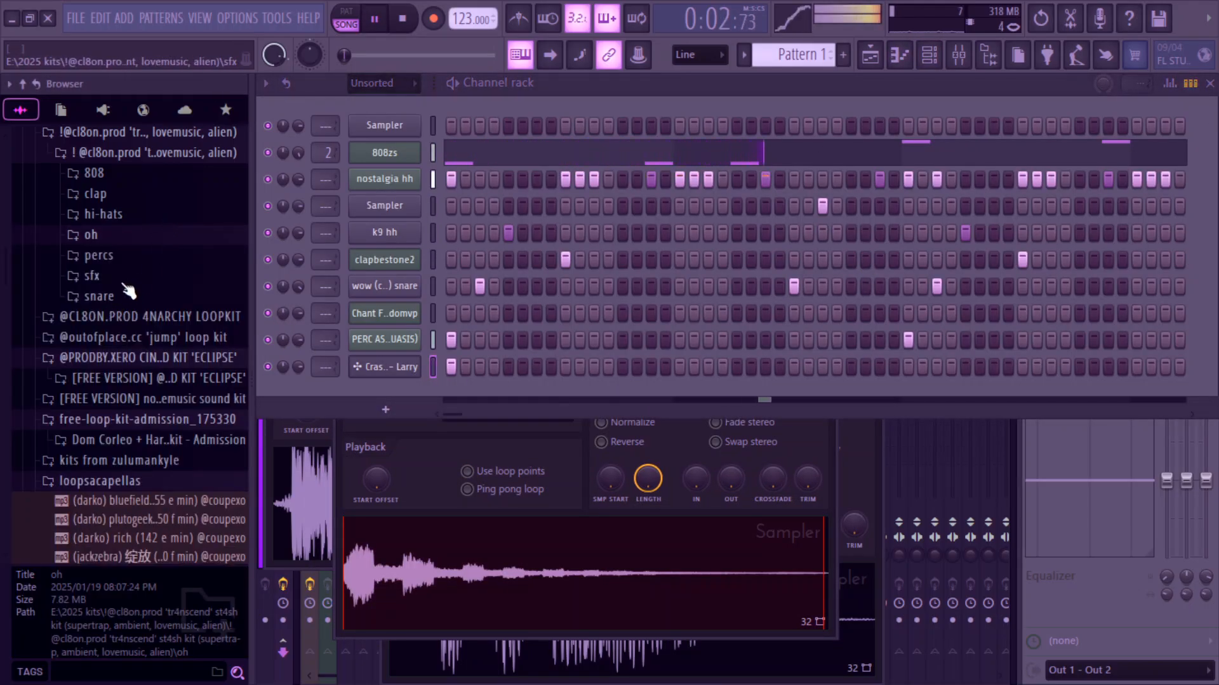
click(99, 295)
drag(130, 330, 135, 369)
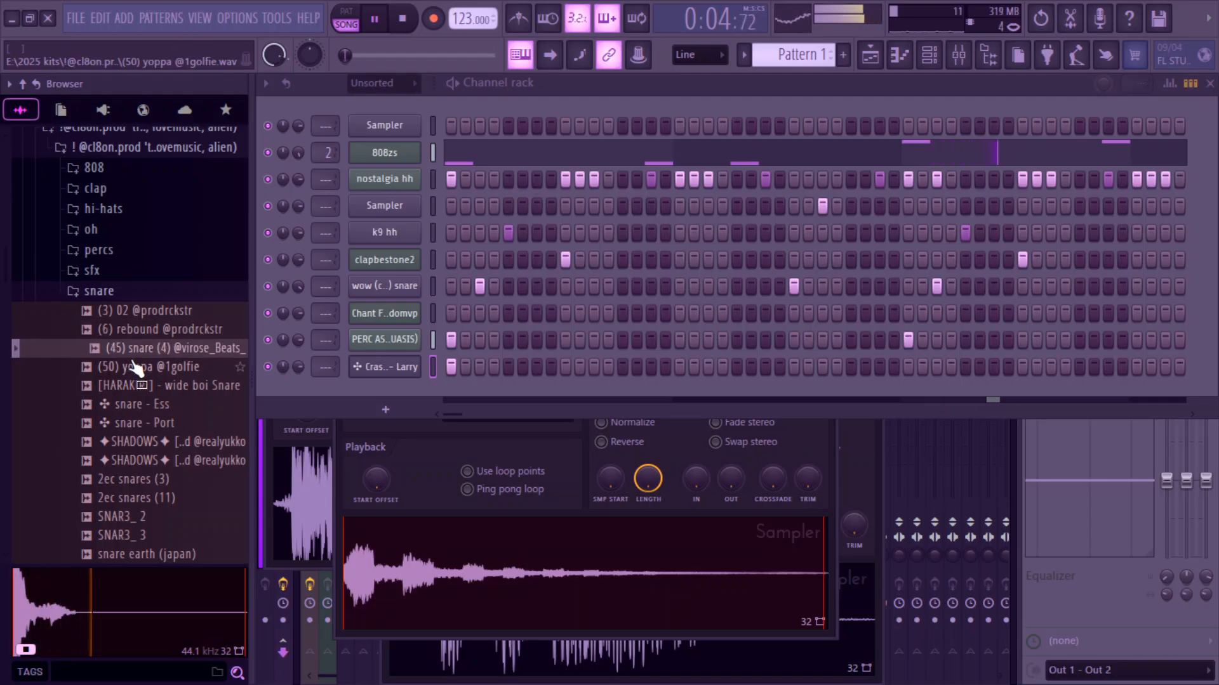
Step: Open the playlist and split Pattern 1 into separate patterns by channel
click(871, 58)
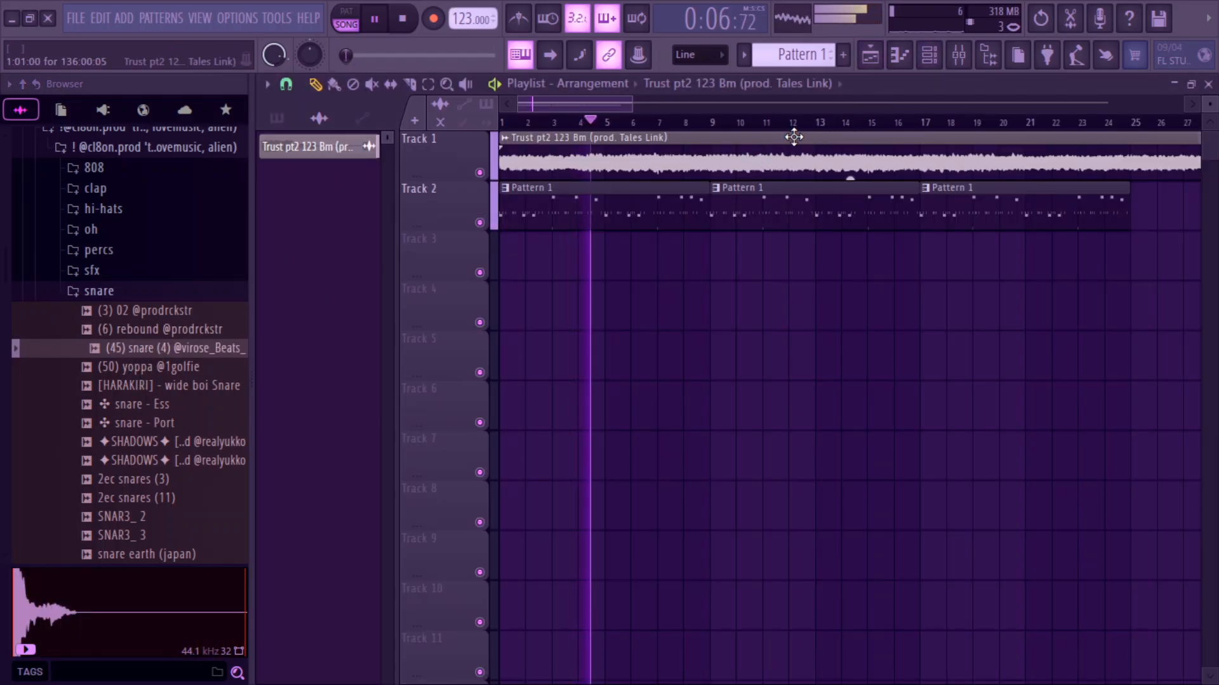
click(560, 210)
right_click(351, 150)
click(398, 434)
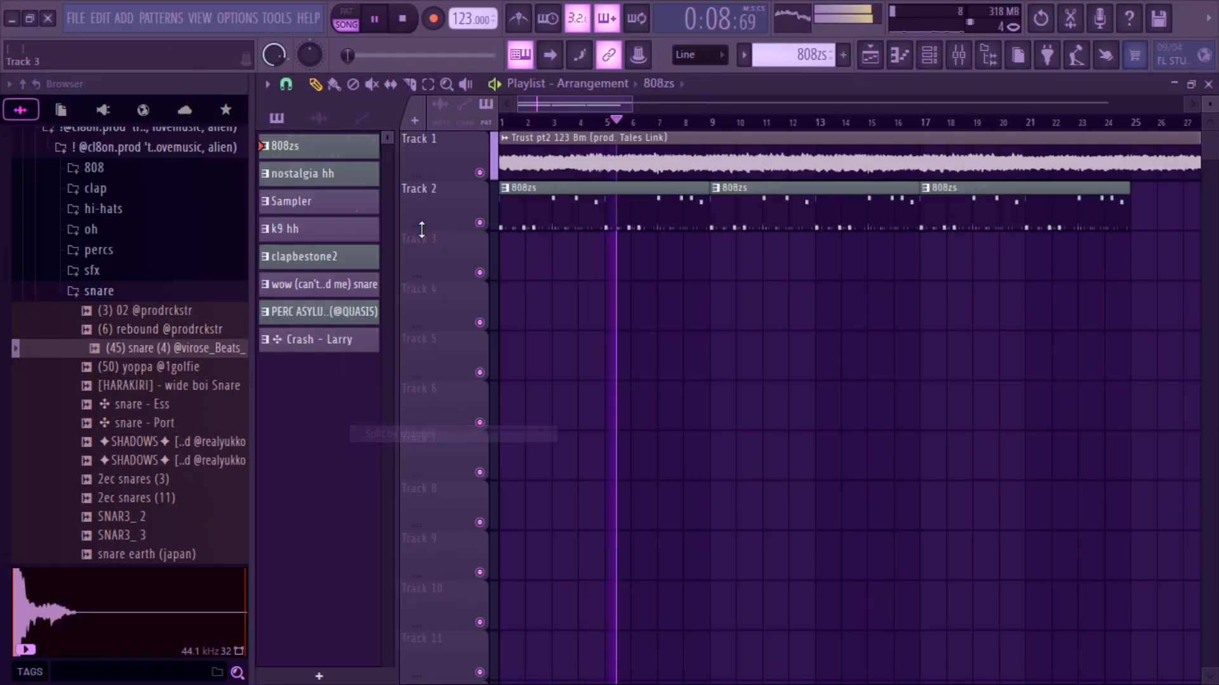
Step: Clear the Track 2 clips and lay out the split patterns on Tracks 2 to 9, repeated up to bar 25
click(320, 343)
click(330, 149)
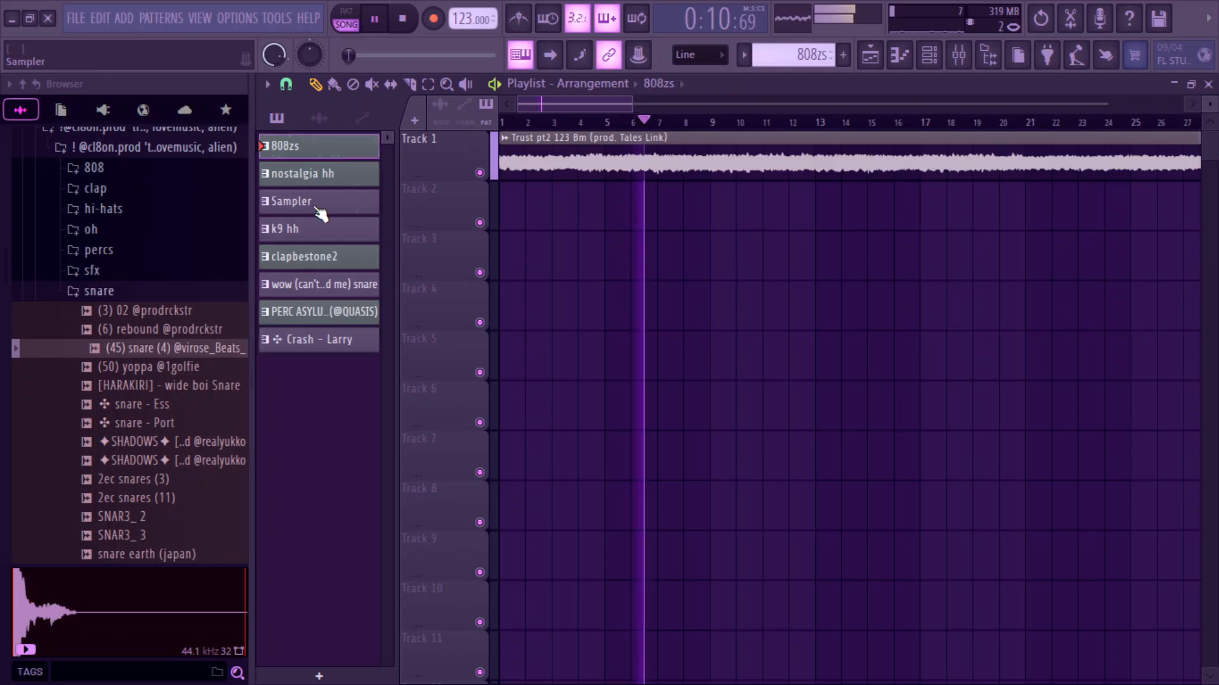
click(308, 341)
drag(366, 171, 742, 204)
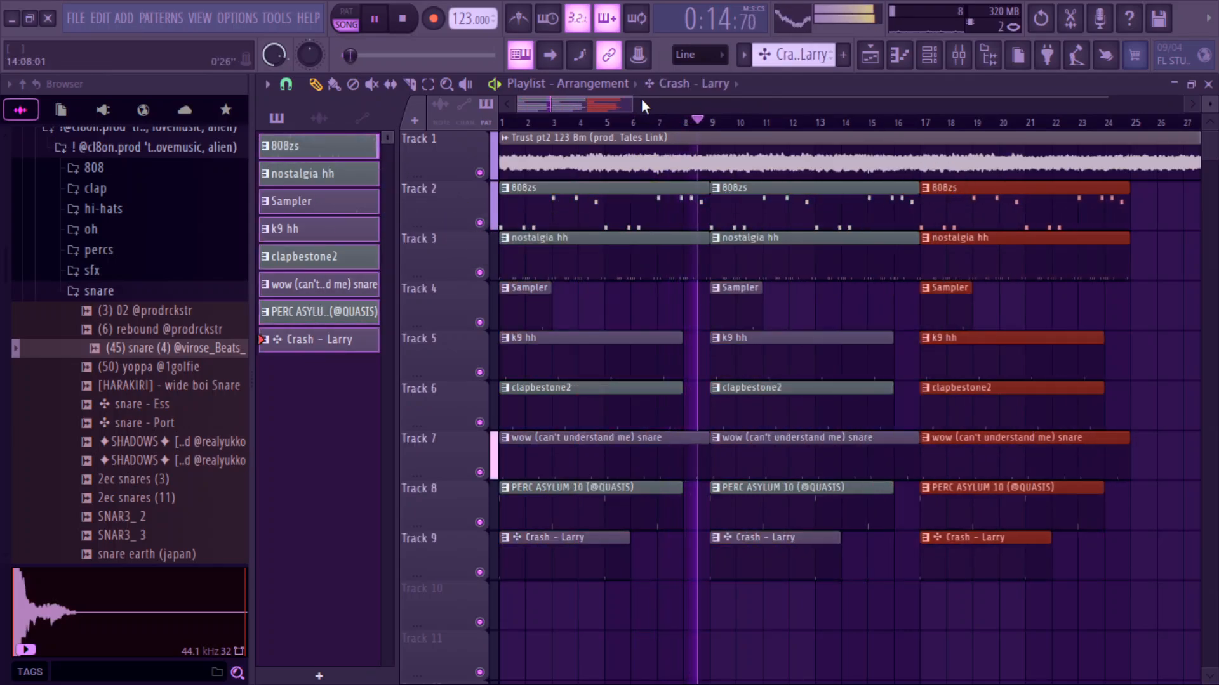
Step: Add a fourth repeat of all the split pattern clips at bar 25 and restart playback from bar 1
scroll(666, 216, down, 5)
drag(649, 213, 678, 212)
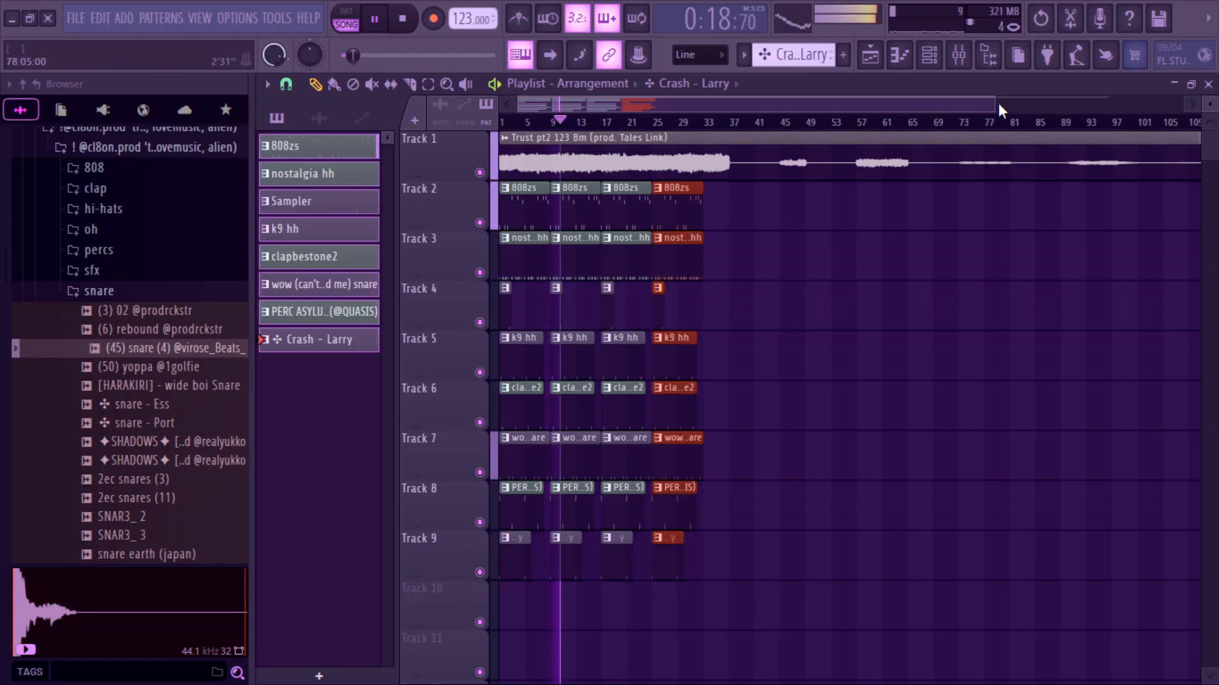
drag(995, 106, 587, 156)
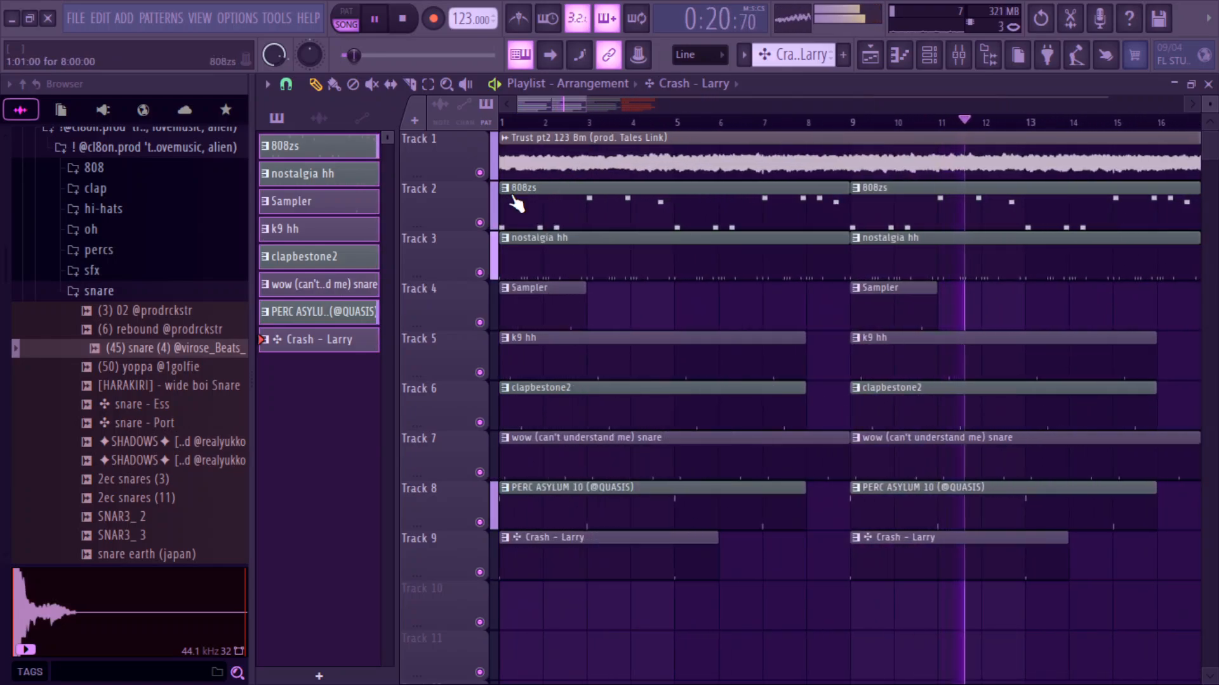
click(502, 122)
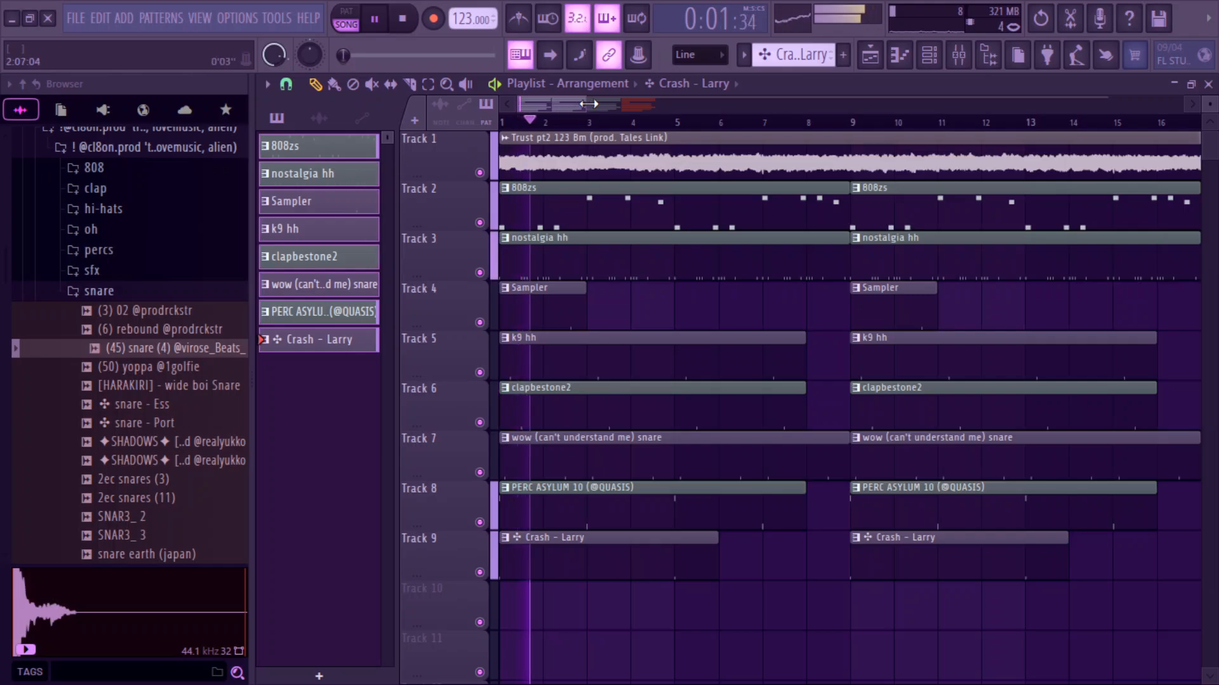
Step: Make the 808zs clip at bar 9 unique and open it in the piano roll
drag(589, 104, 660, 103)
right_click(676, 195)
click(711, 356)
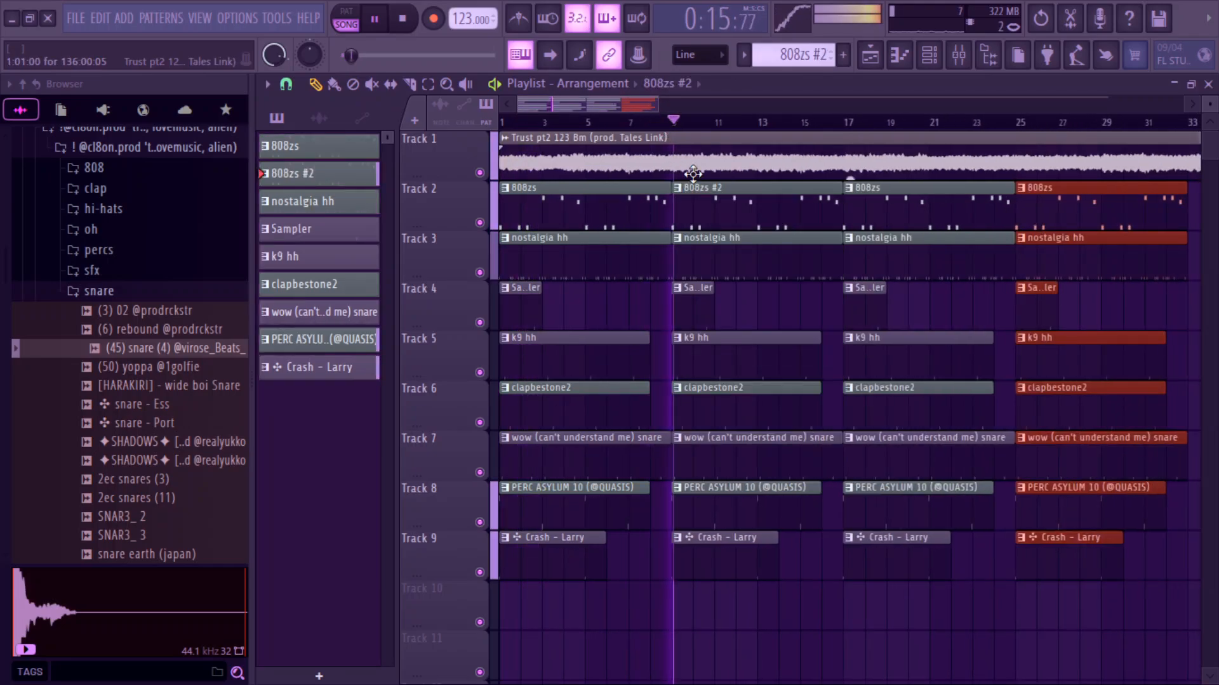
double_click(731, 225)
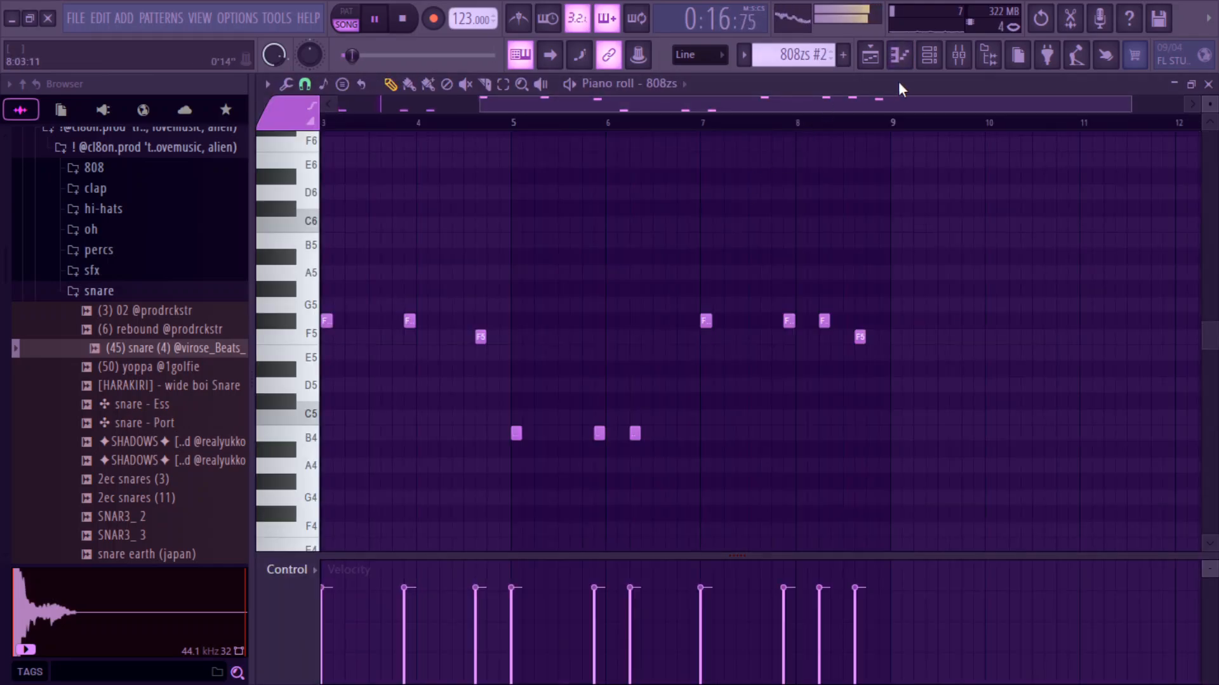
click(928, 56)
key(space)
click(76, 291)
click(120, 172)
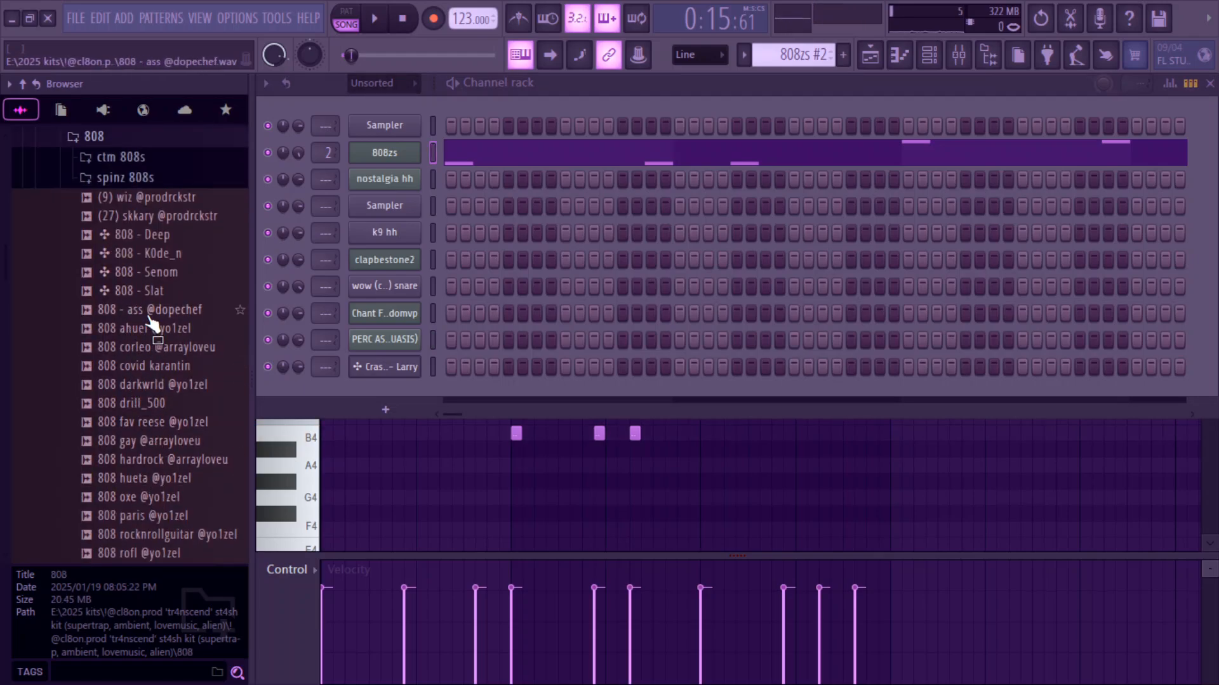
right_click(146, 310)
click(176, 313)
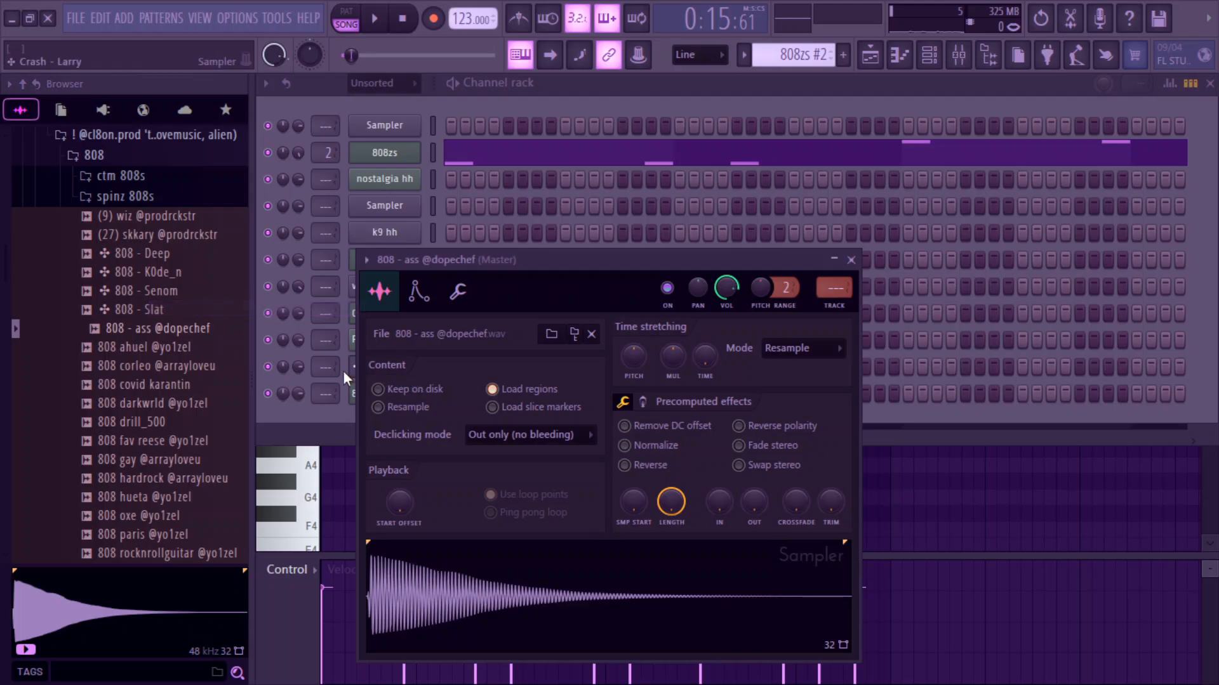
click(338, 406)
key(alt+Up)
key(alt+Up)
key(alt+Up)
key(alt+Up)
key(alt+Up)
key(alt+Up)
key(alt+Up)
key(alt+Up)
key(alt+Up)
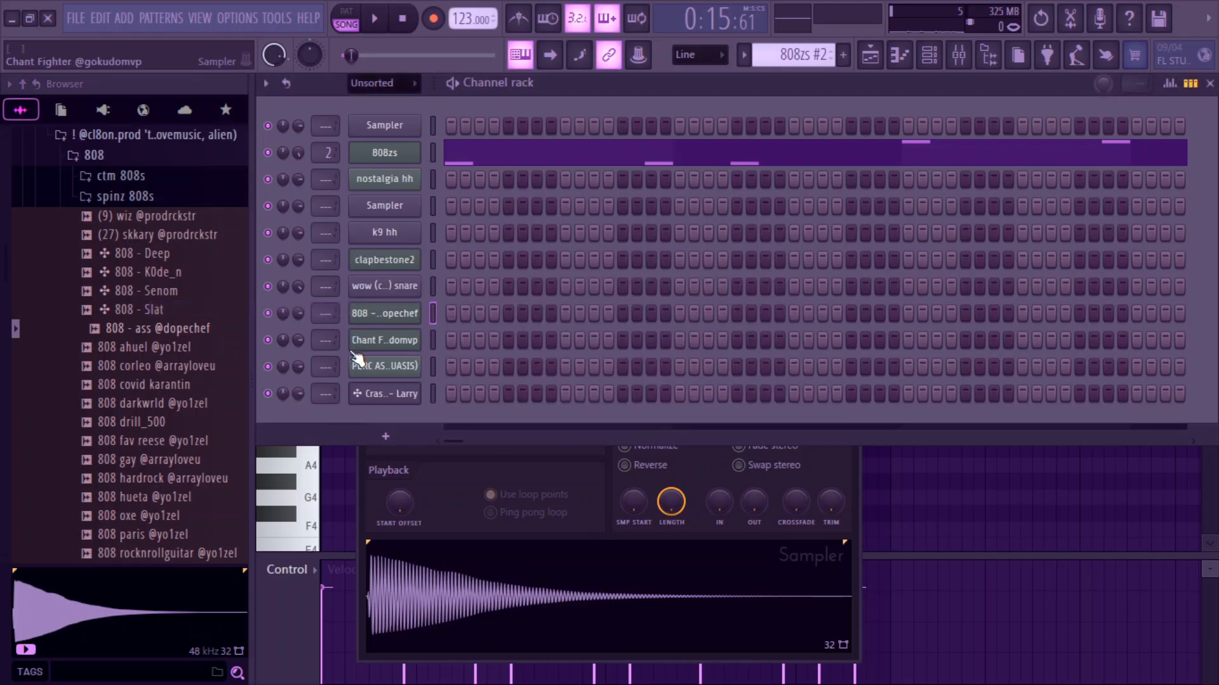
key(alt+Down)
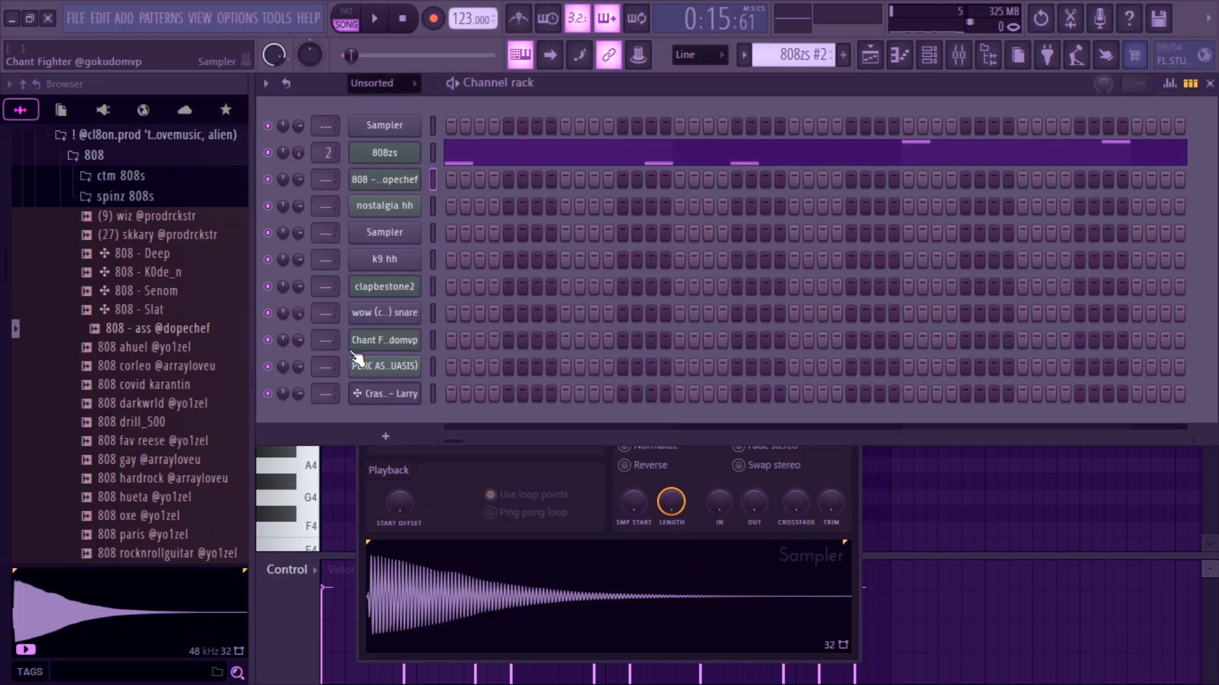
click(379, 178)
click(383, 159)
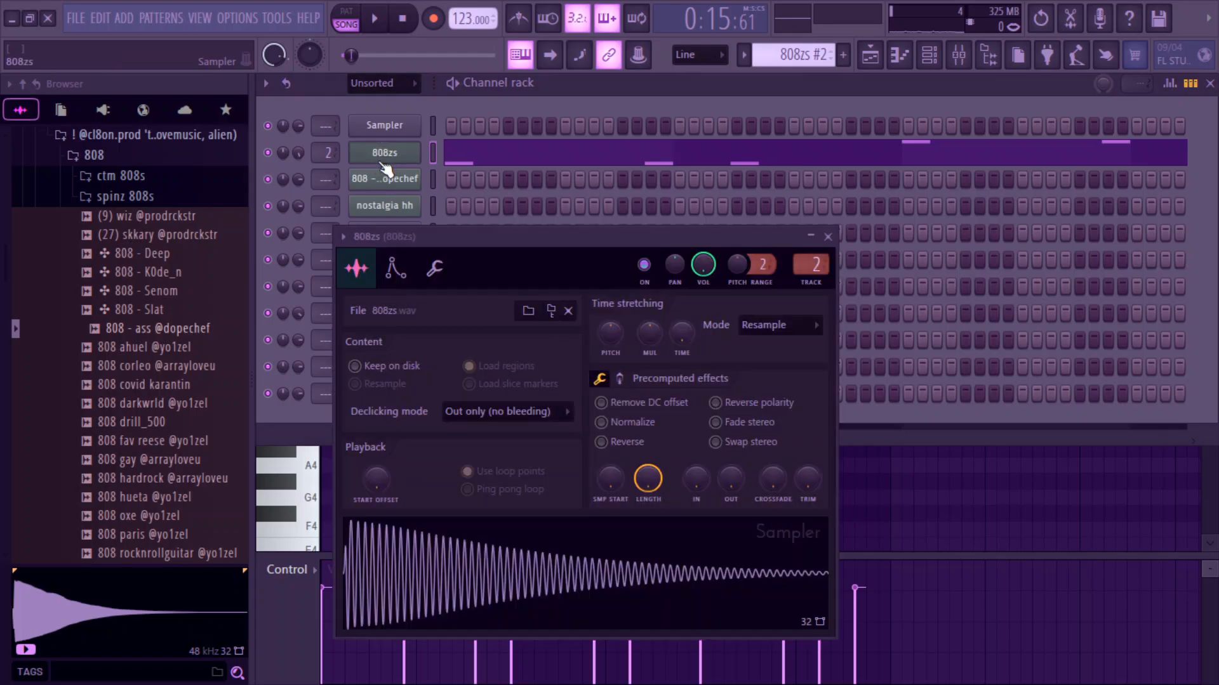
click(433, 271)
click(407, 101)
click(406, 180)
click(457, 291)
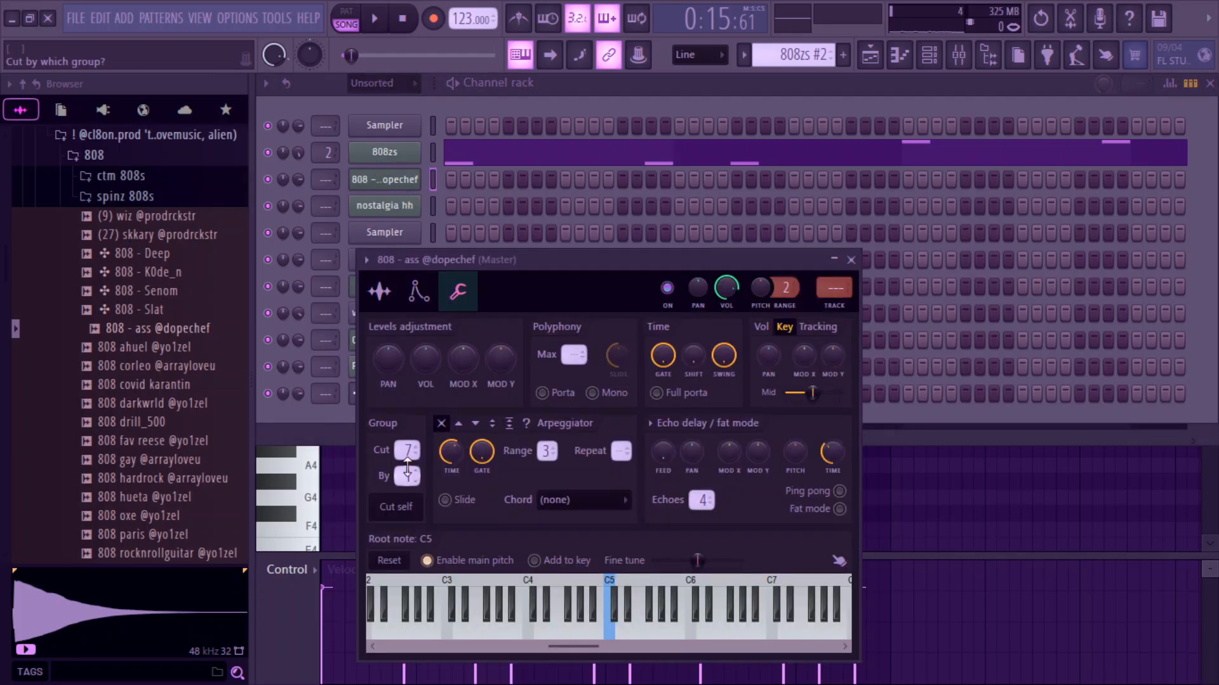
drag(408, 451, 408, 459)
key(space)
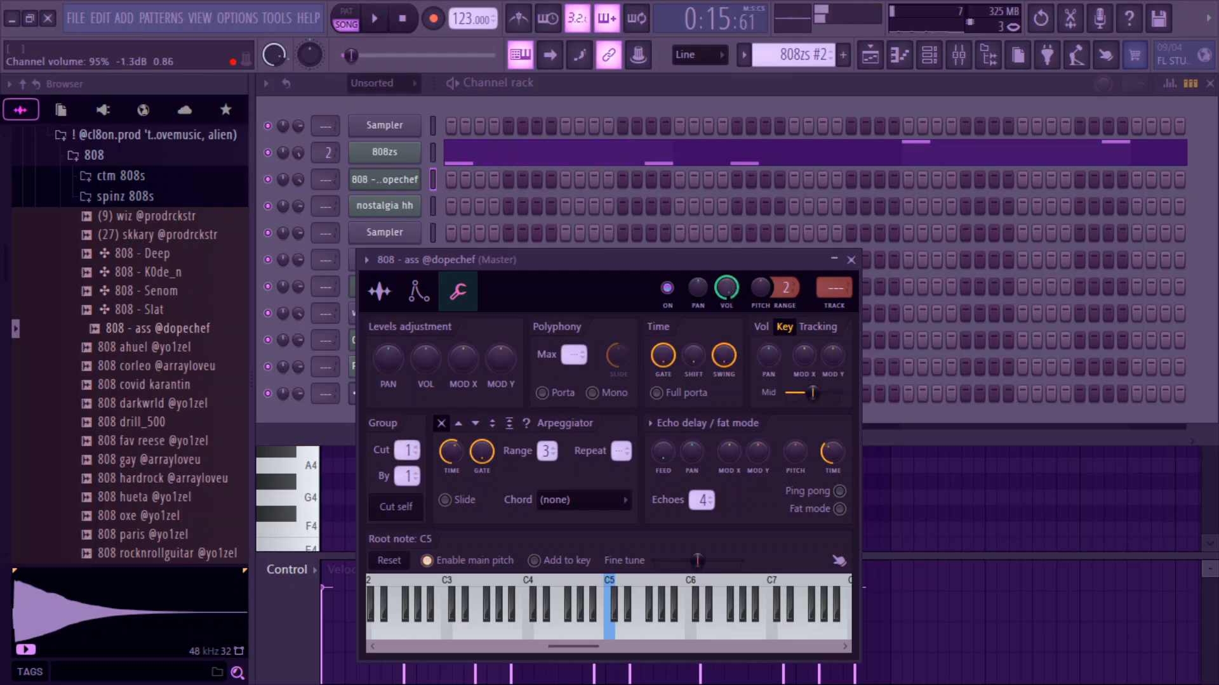
click(900, 57)
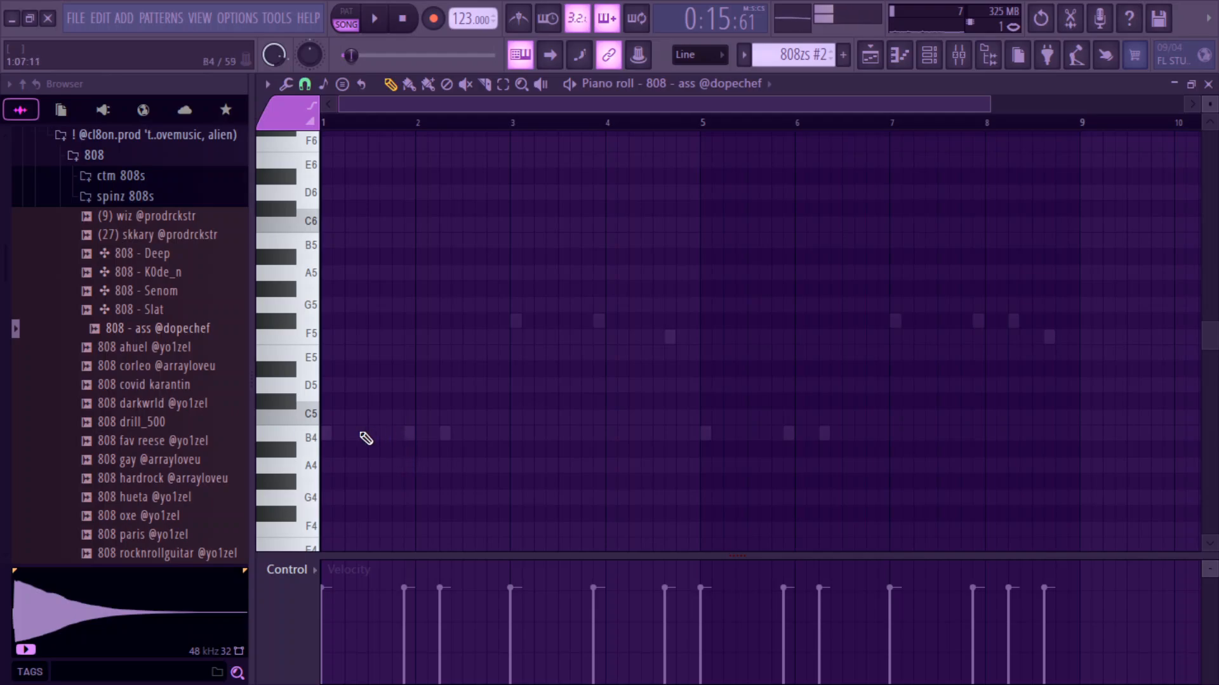
click(357, 435)
key(space)
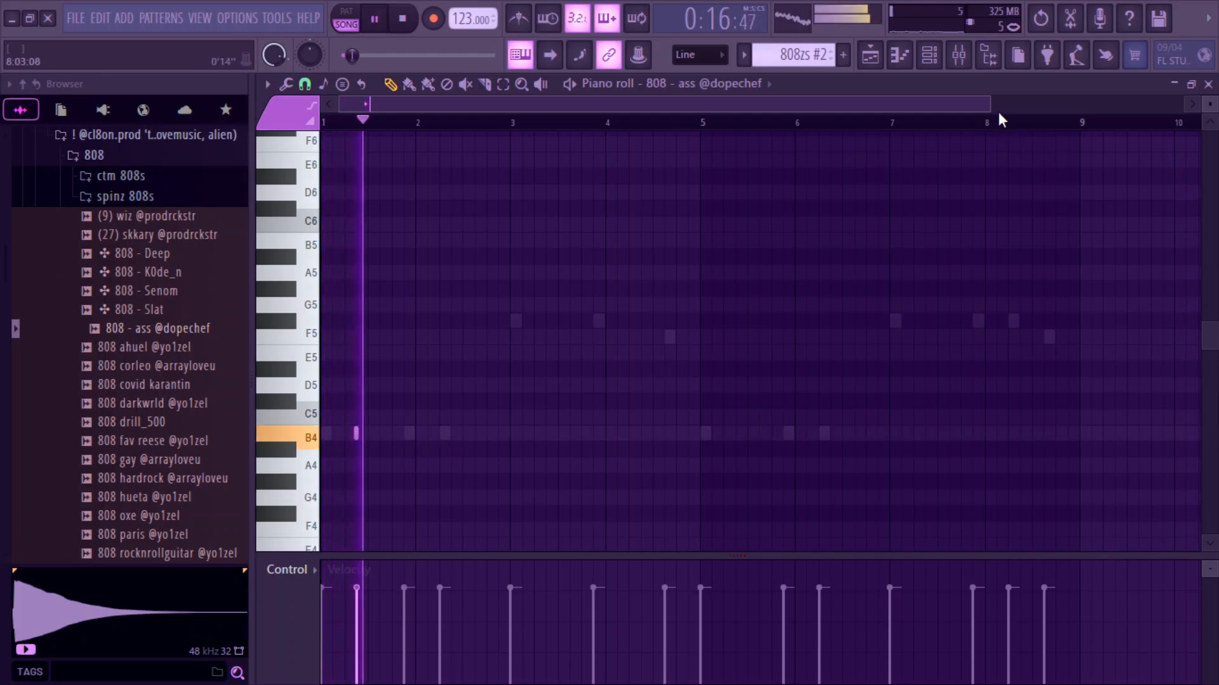
drag(977, 106, 821, 106)
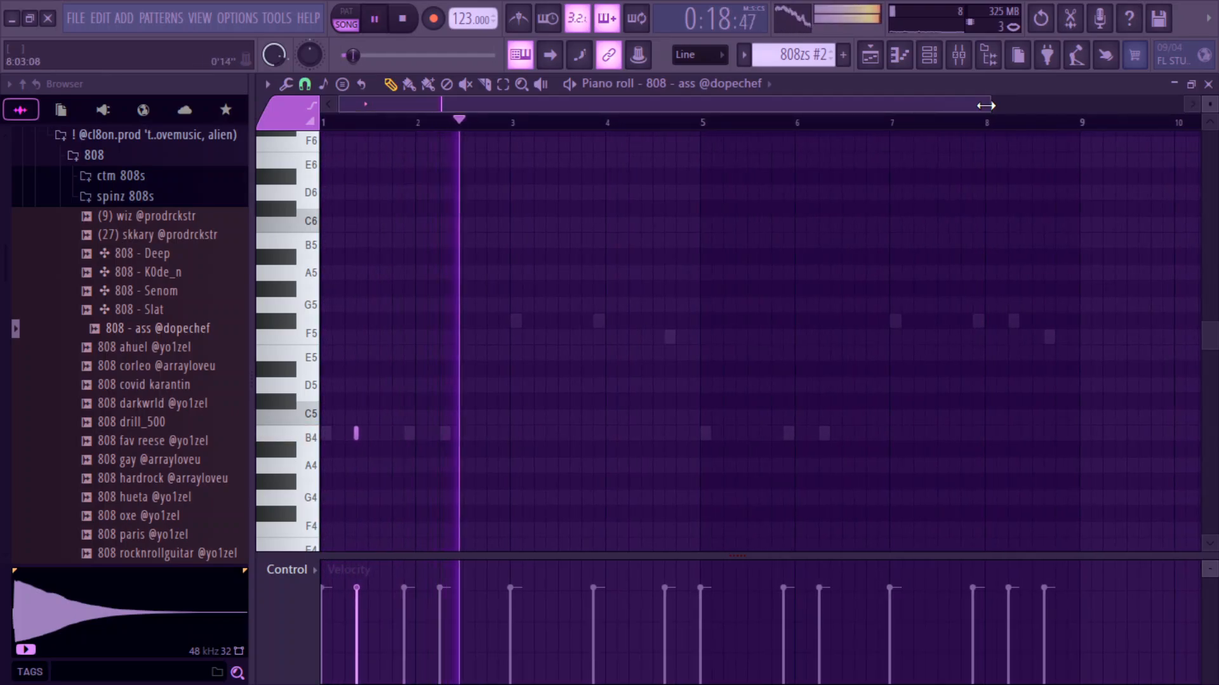
drag(986, 106, 471, 184)
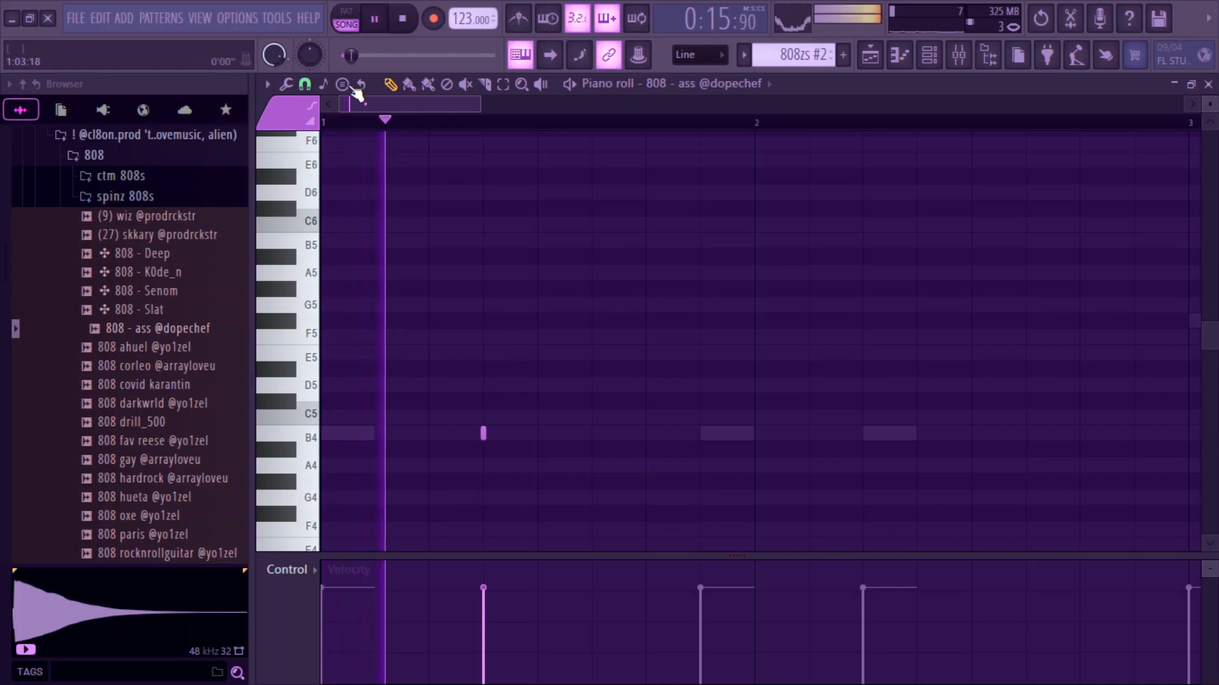
click(346, 17)
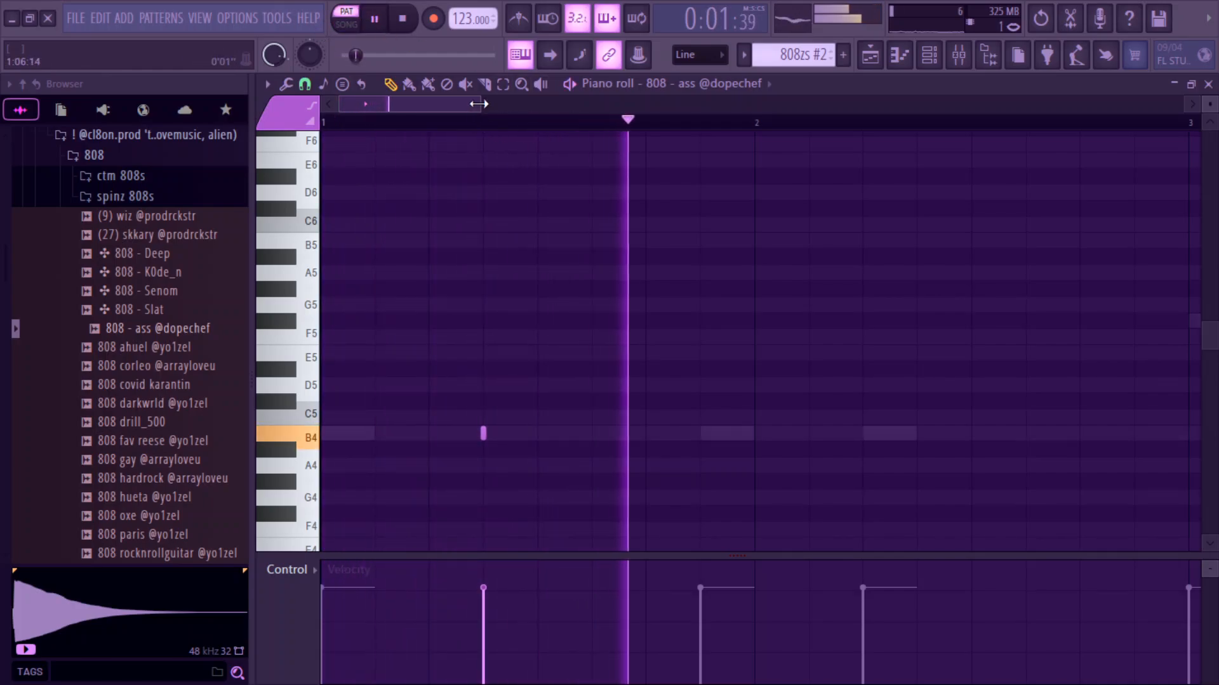
Step: Place a note on step 11 of bar 2 and move it up to C#5
drag(479, 104, 731, 118)
key(space)
click(579, 434)
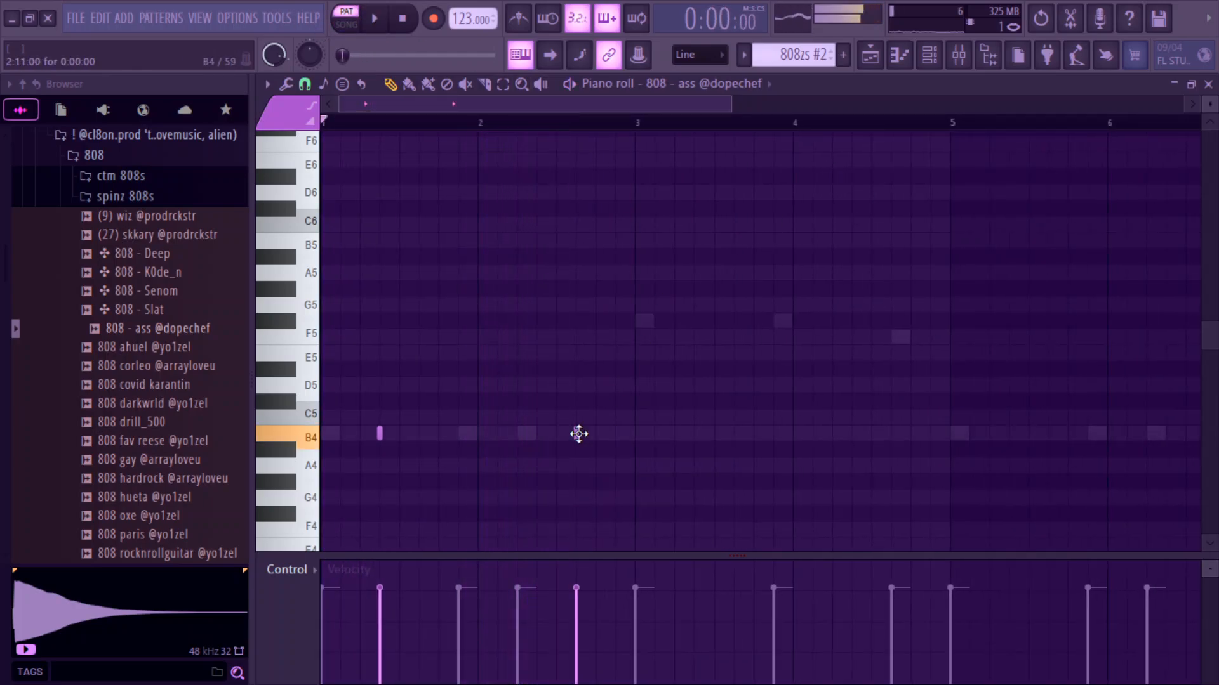
drag(576, 427, 580, 412)
Step: Play the pattern, then place an F#5 note on step 7 and a C5 note on step 13 of bar 3
key(space)
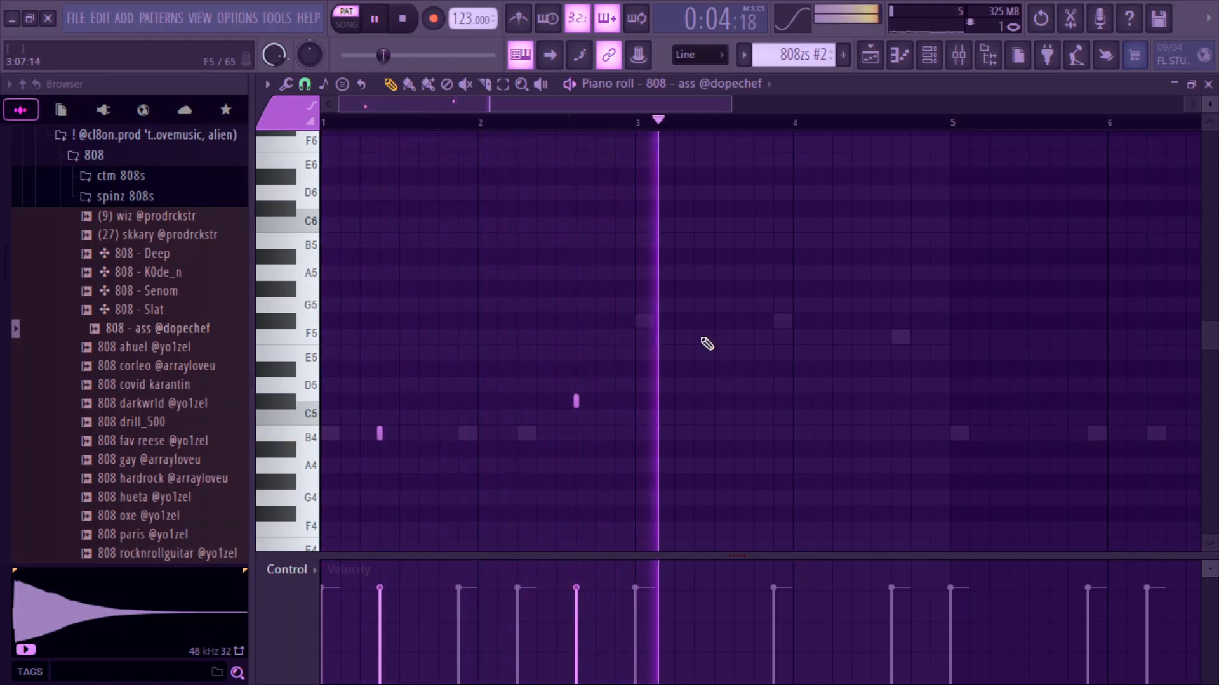
key(space)
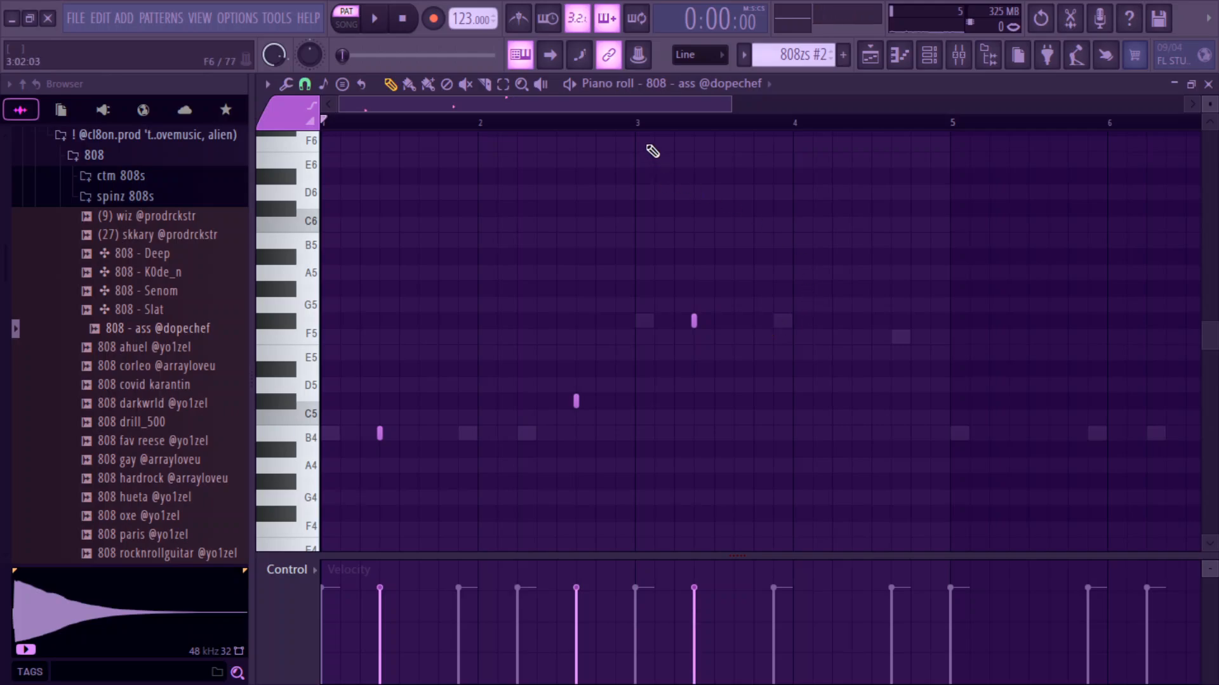
click(735, 416)
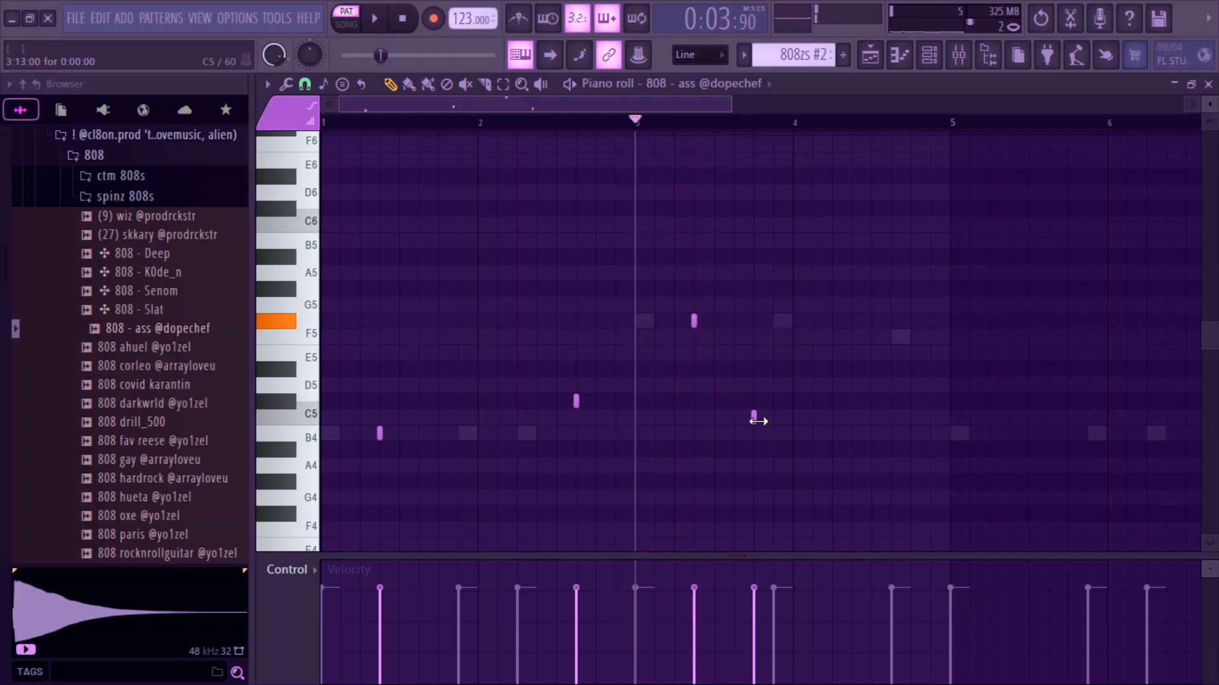
Step: Turn the C5 note in bar 3 into a slide note and place an F#5 note on step 5 of bar 4
double_click(765, 420)
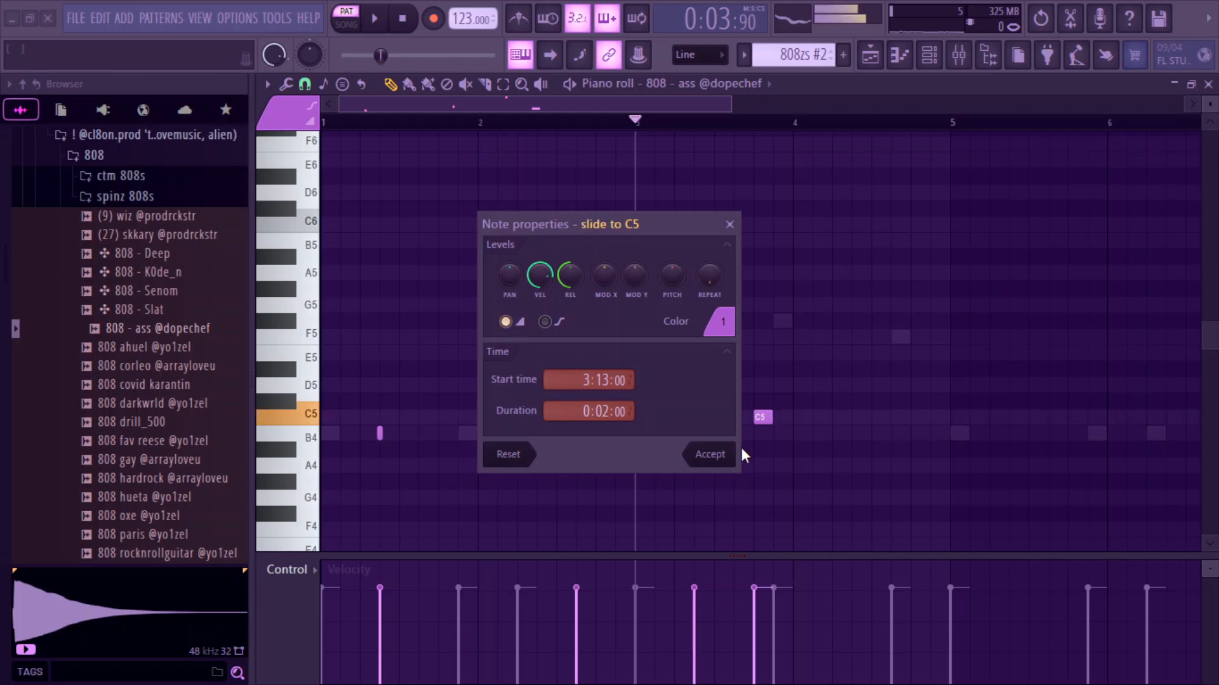
click(715, 455)
key(space)
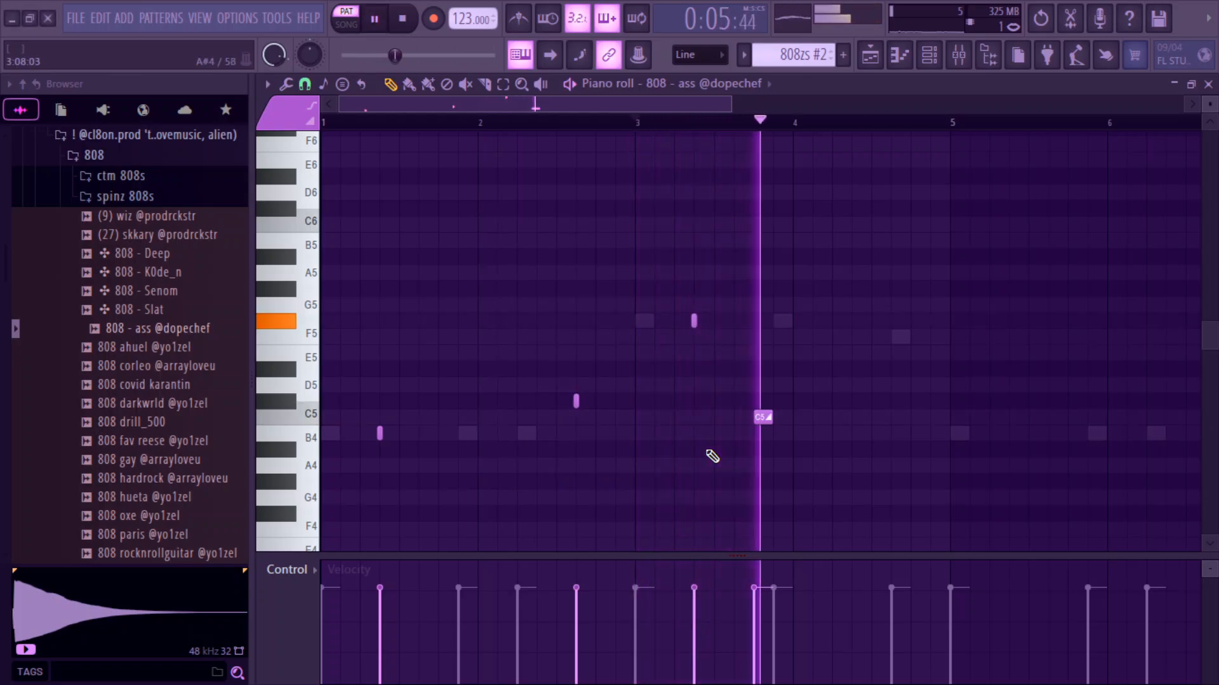
key(space)
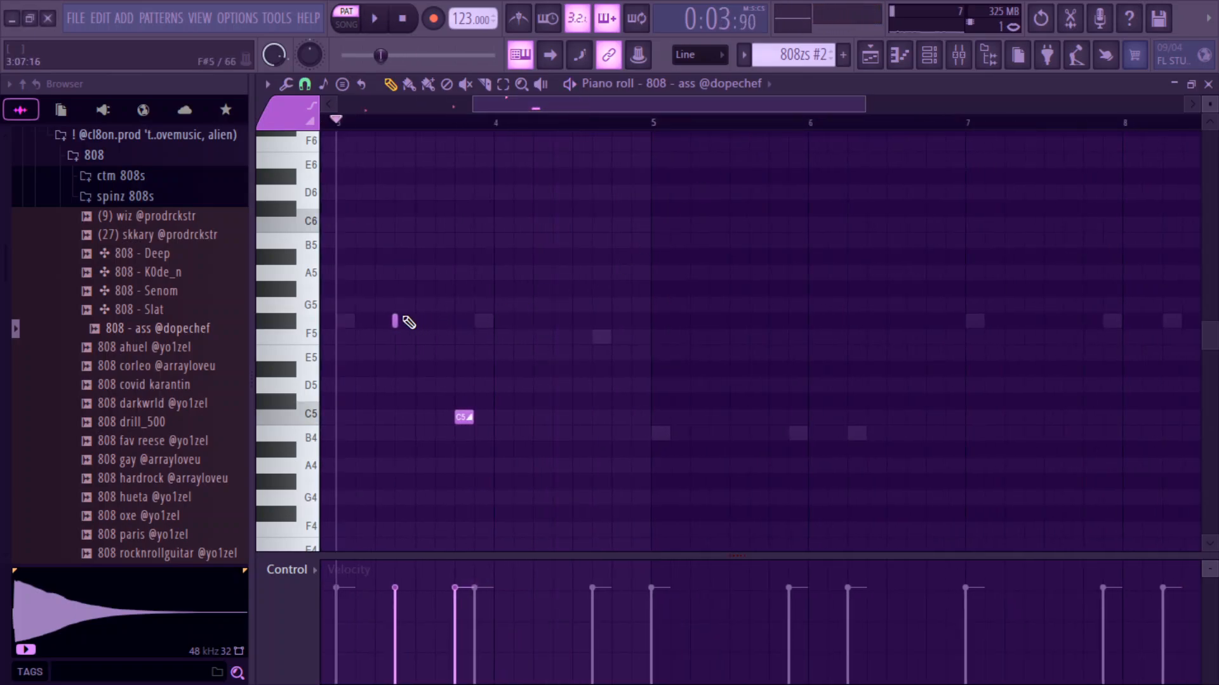
key(space)
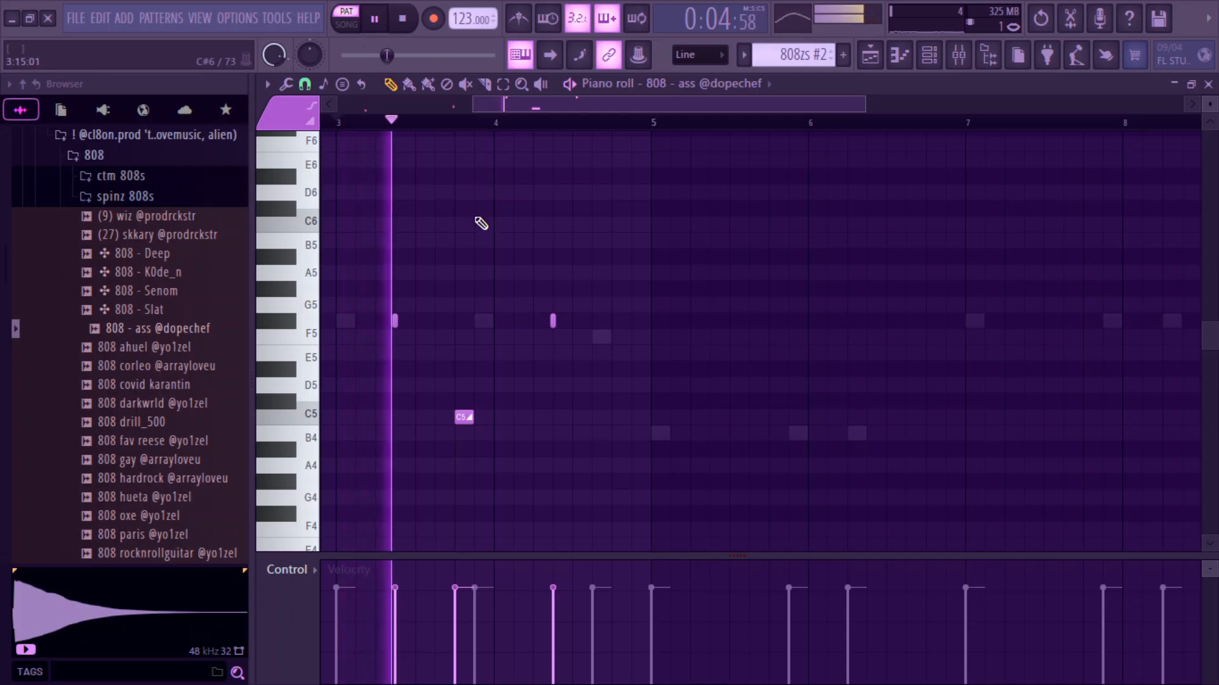
click(533, 321)
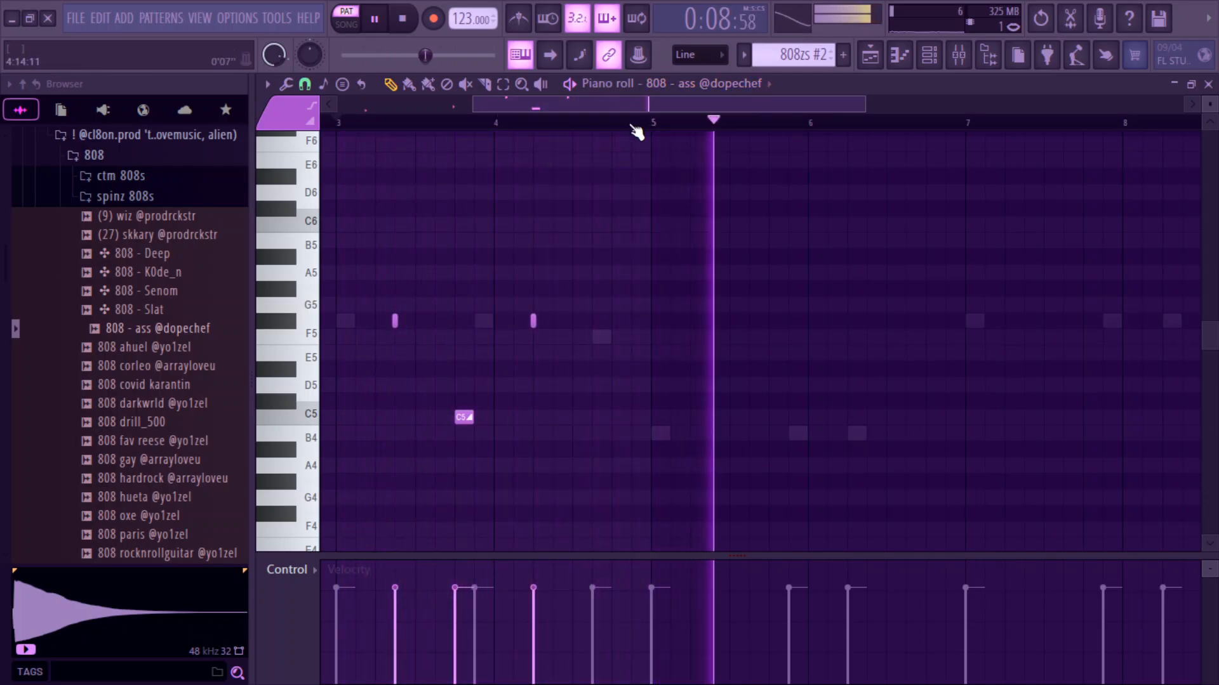
key(ctrl+a)
key(ctrl+b)
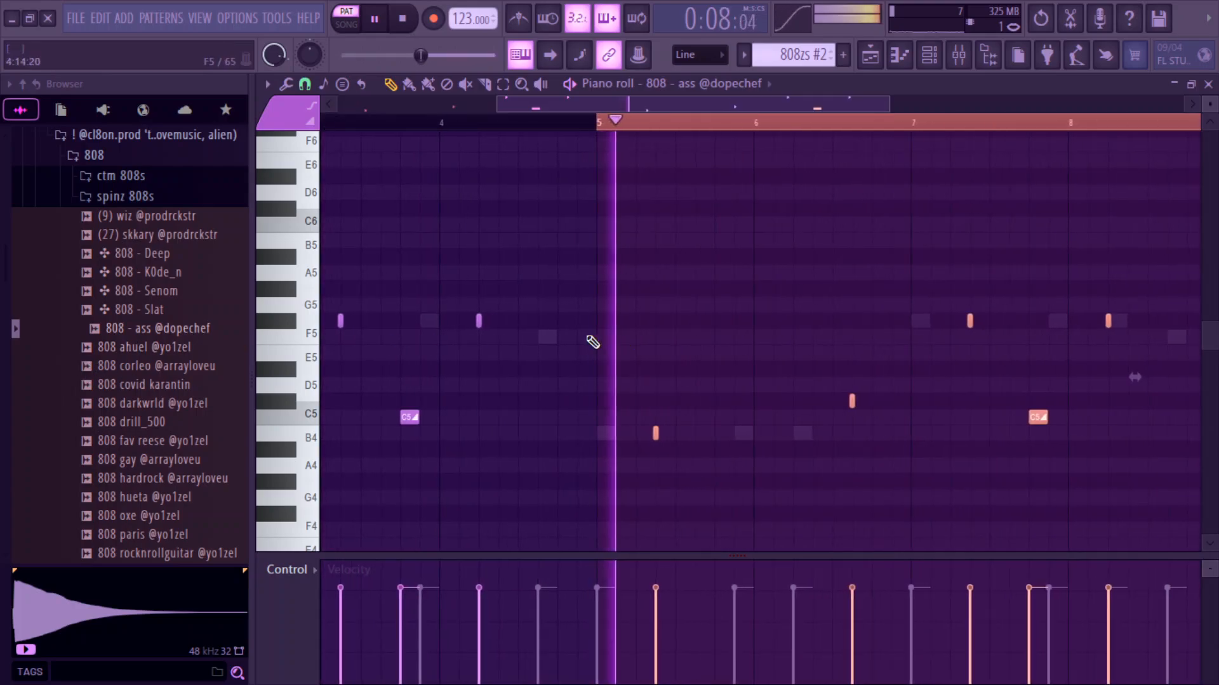
drag(566, 103, 727, 108)
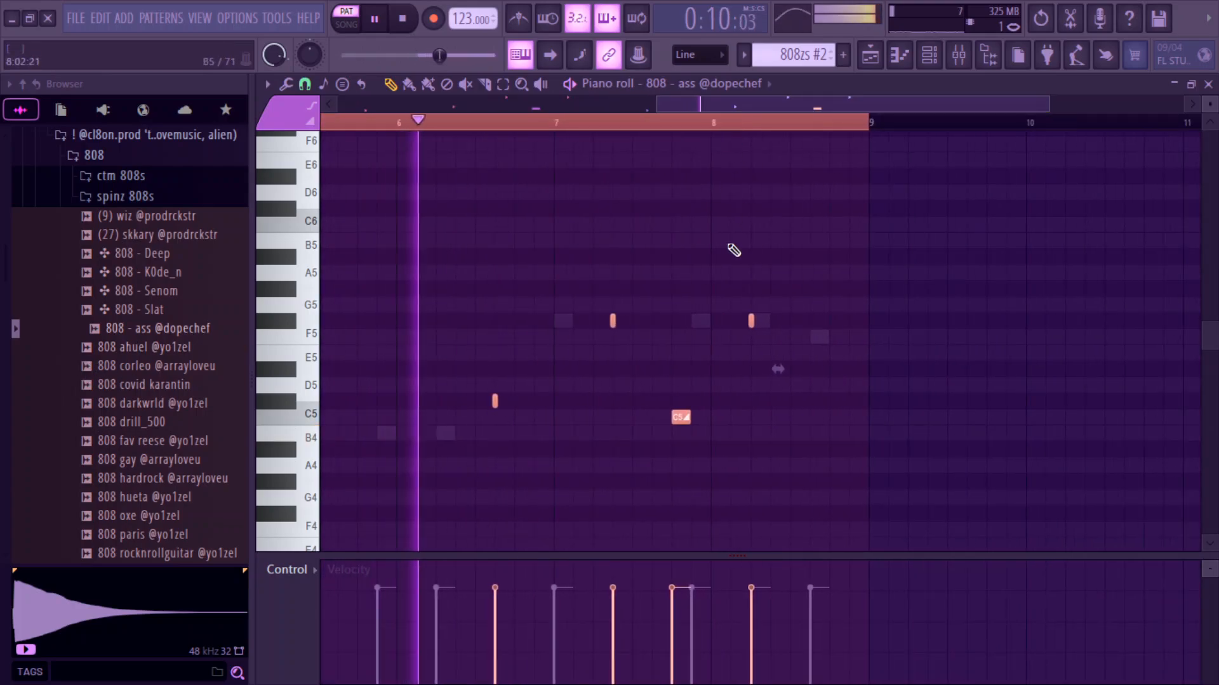
right_click(753, 320)
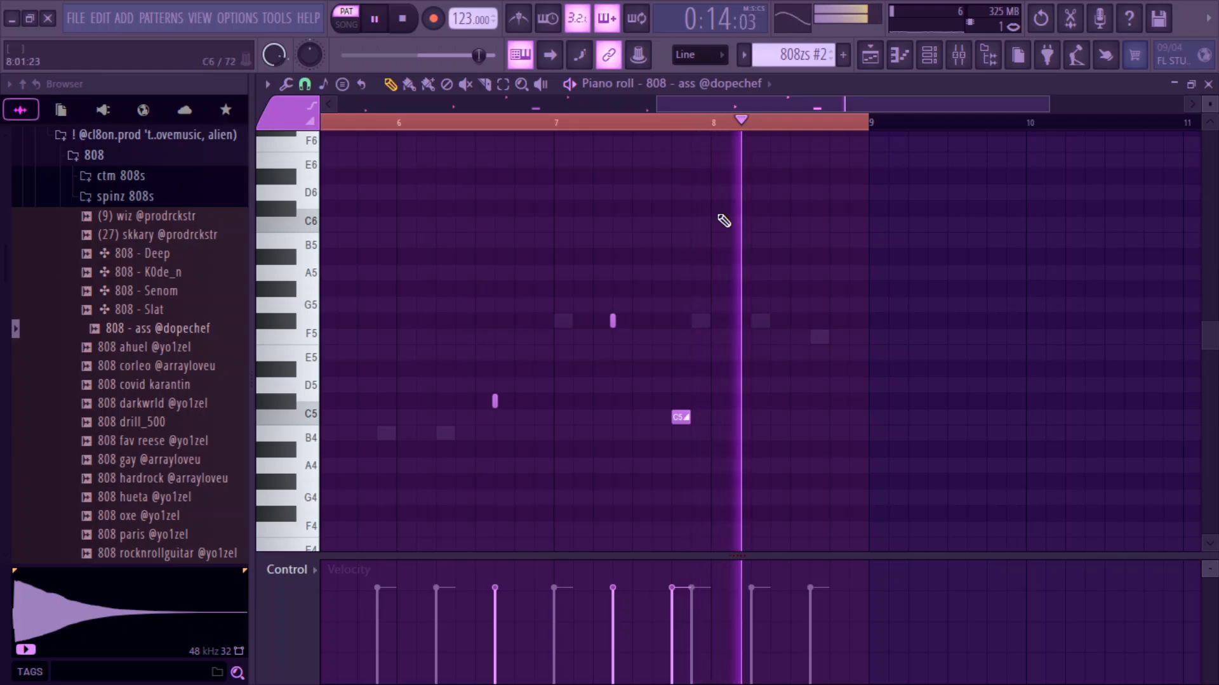
drag(657, 106, 337, 106)
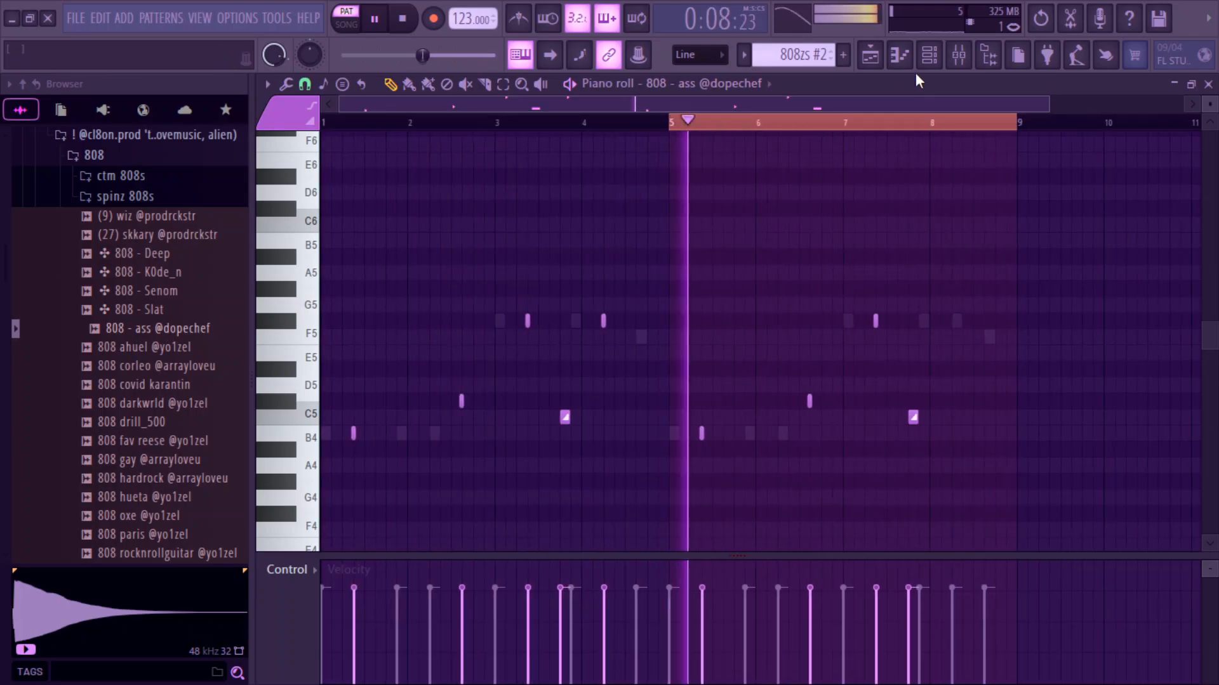
click(929, 55)
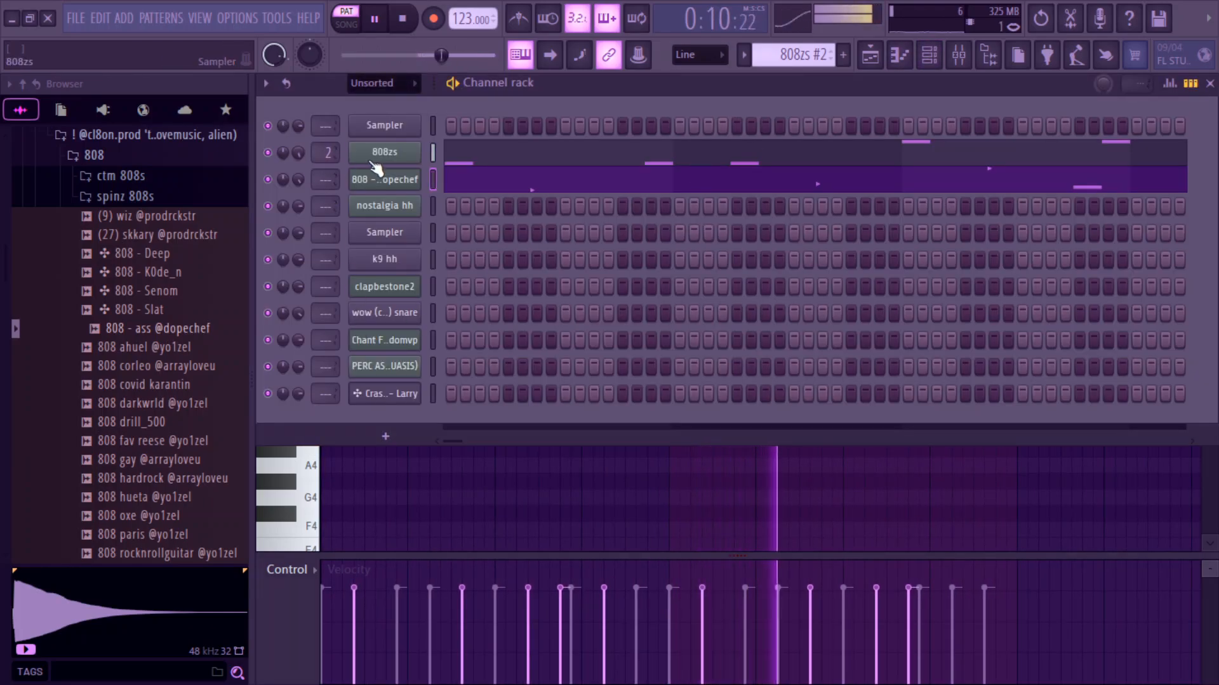
click(387, 184)
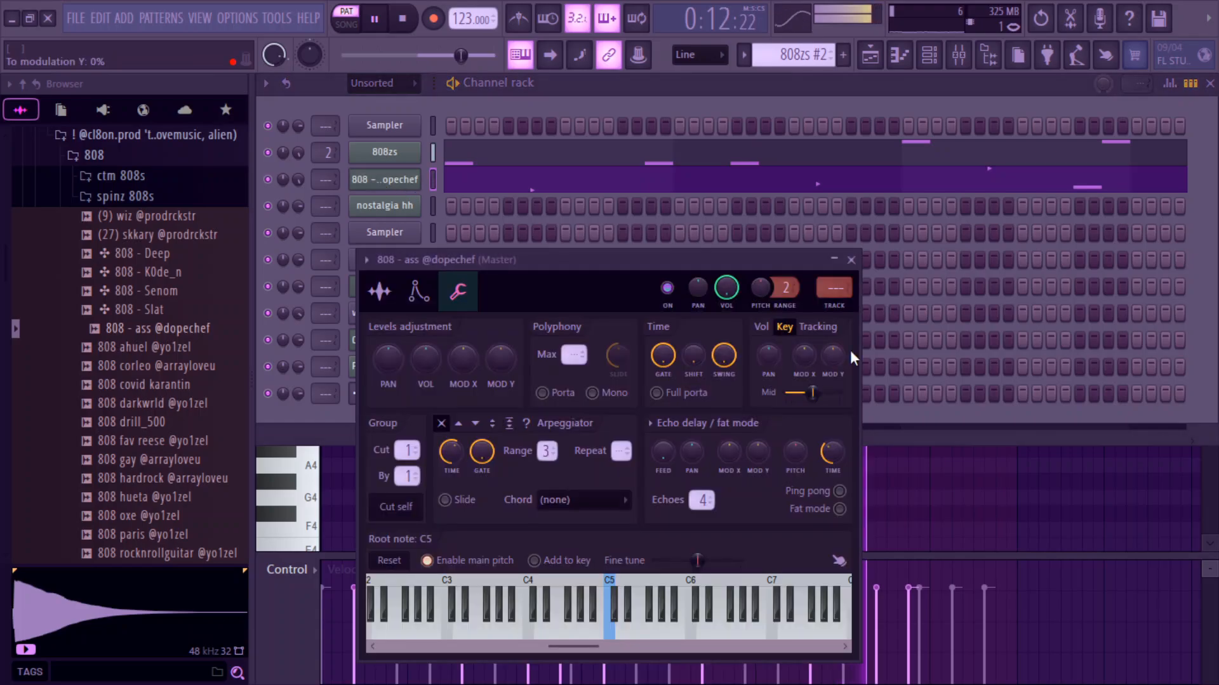
click(836, 306)
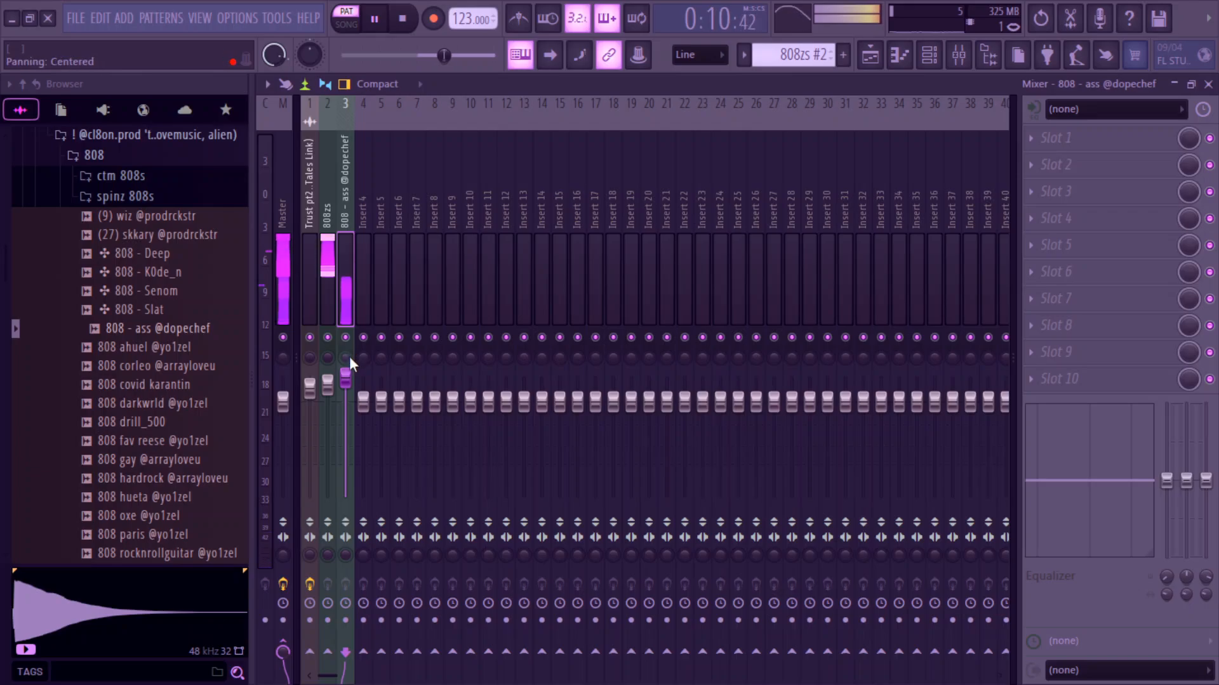
drag(346, 358, 345, 360)
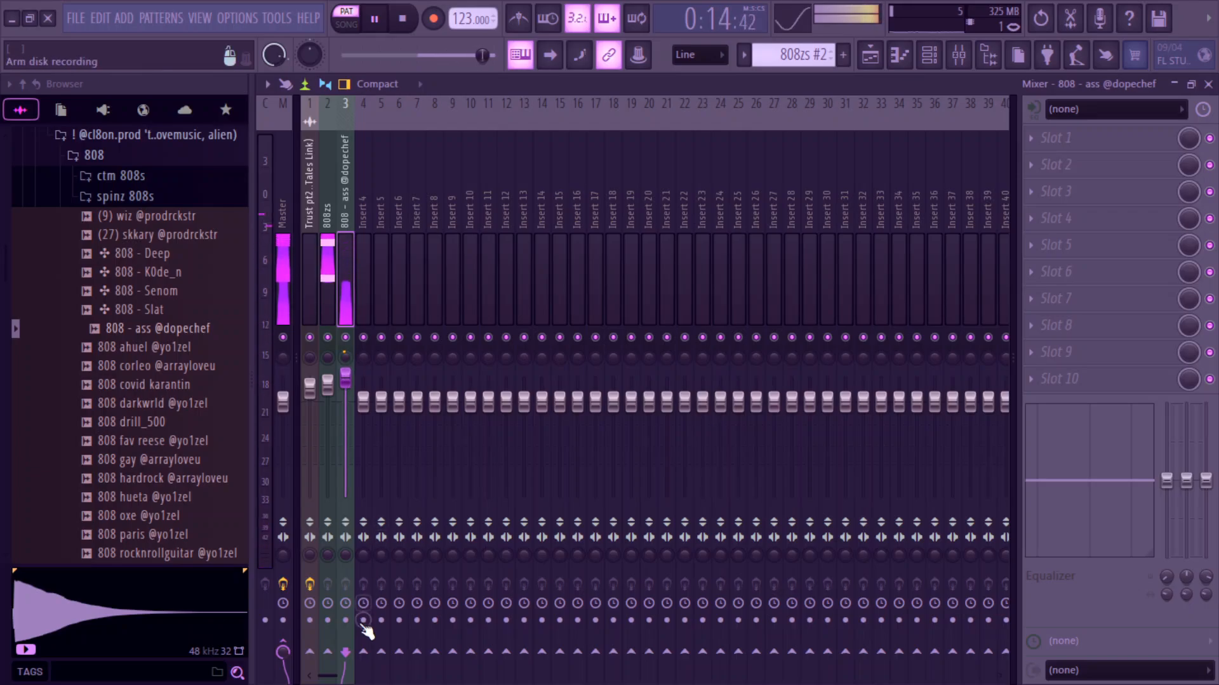
right_click(363, 651)
click(343, 263)
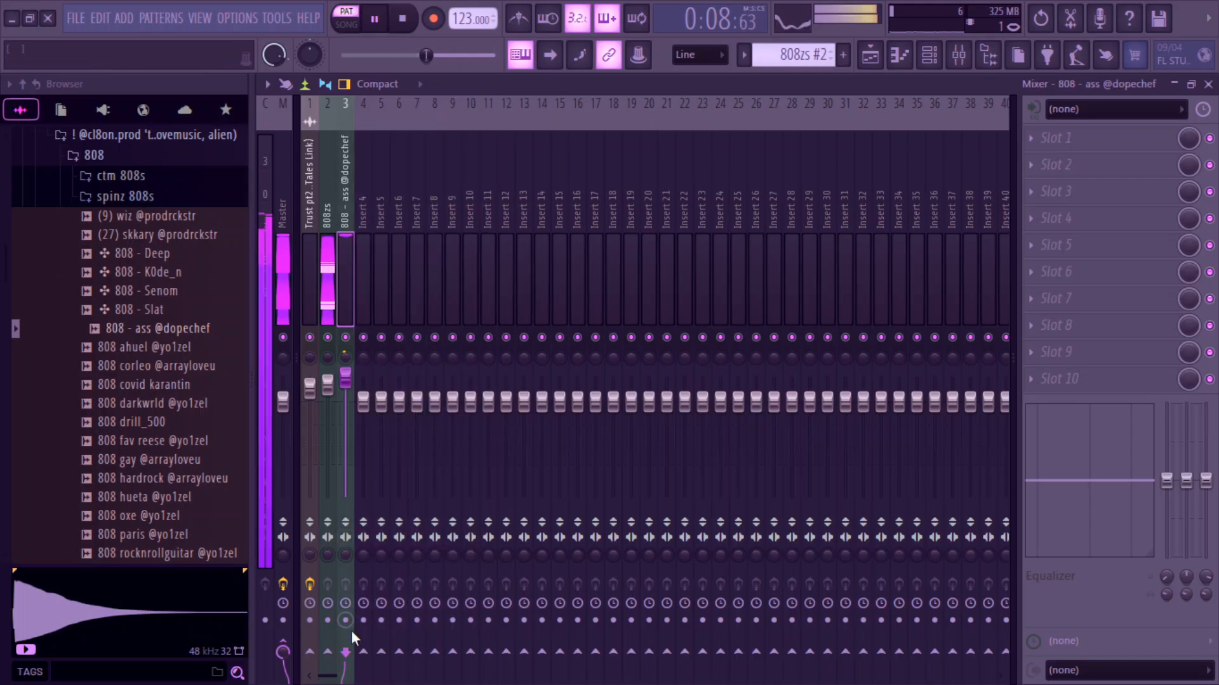
right_click(363, 650)
click(392, 620)
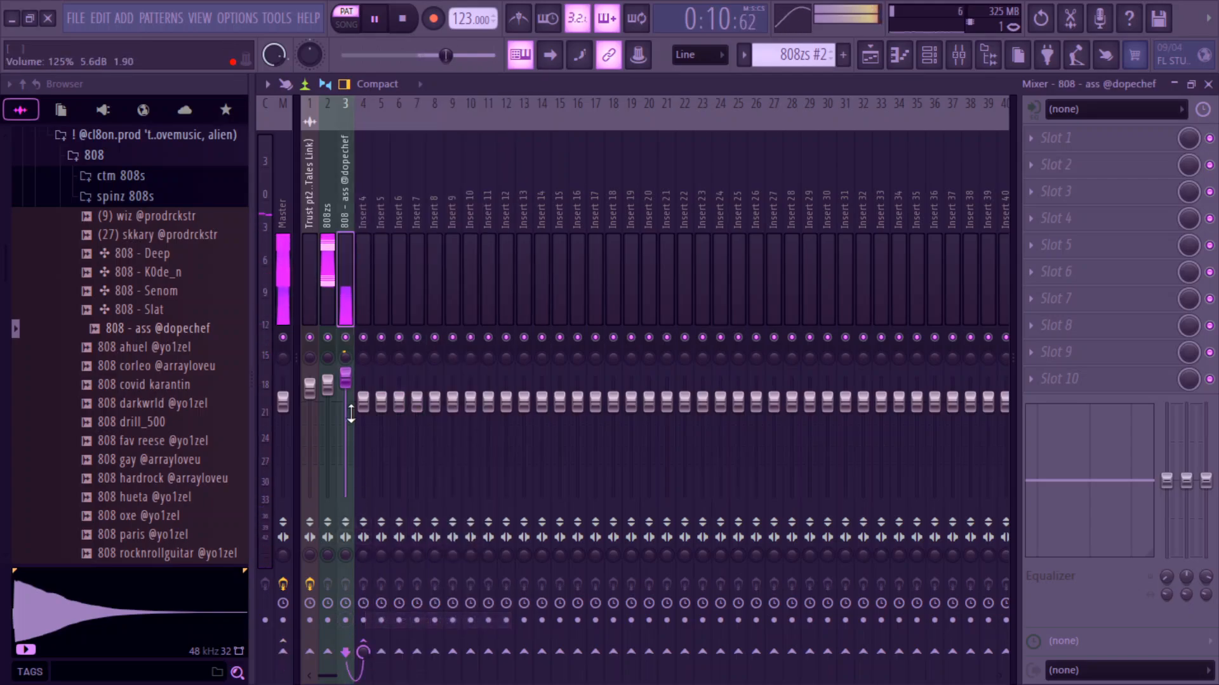
click(364, 315)
drag(364, 409, 360, 400)
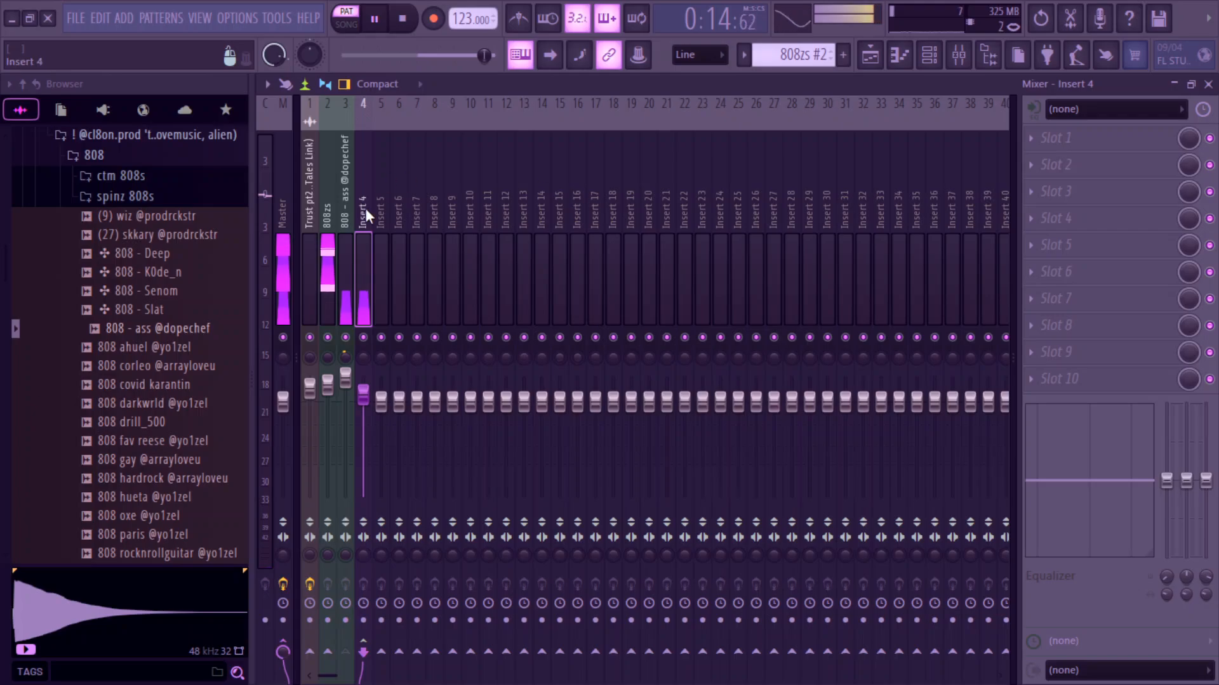
Step: Switch playback to song mode and assign the channels from nostalgia hh to Crash - Larry to mixer tracks 5 to 12
click(347, 24)
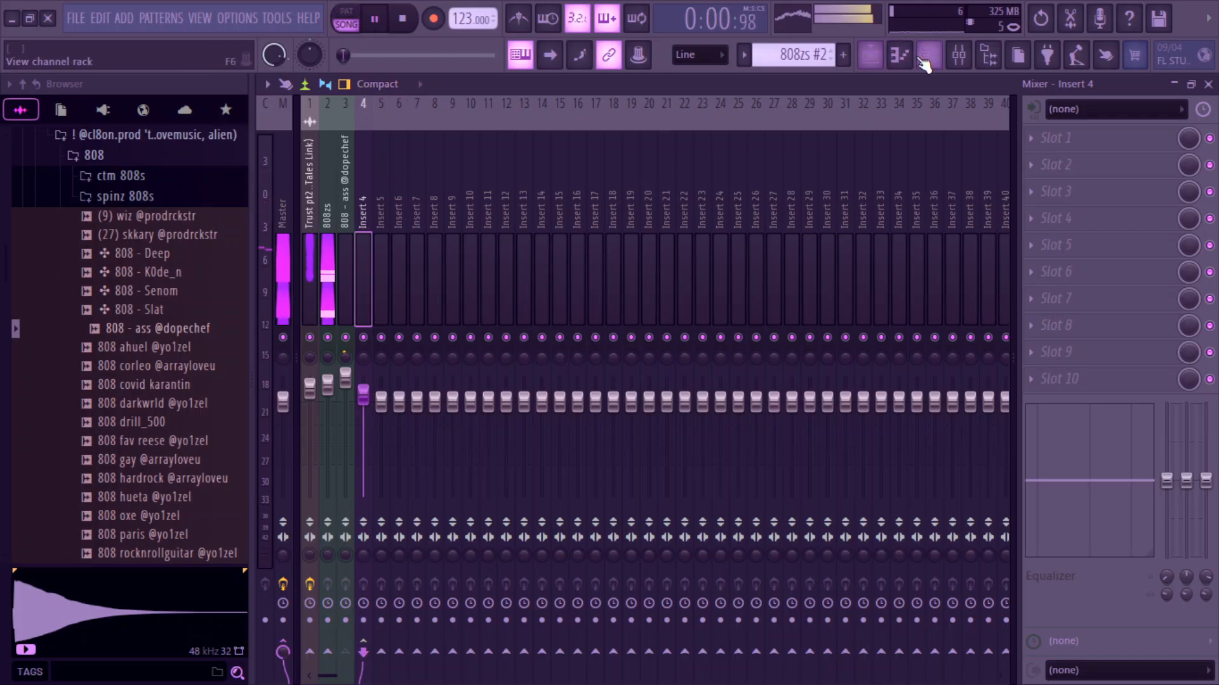
click(931, 57)
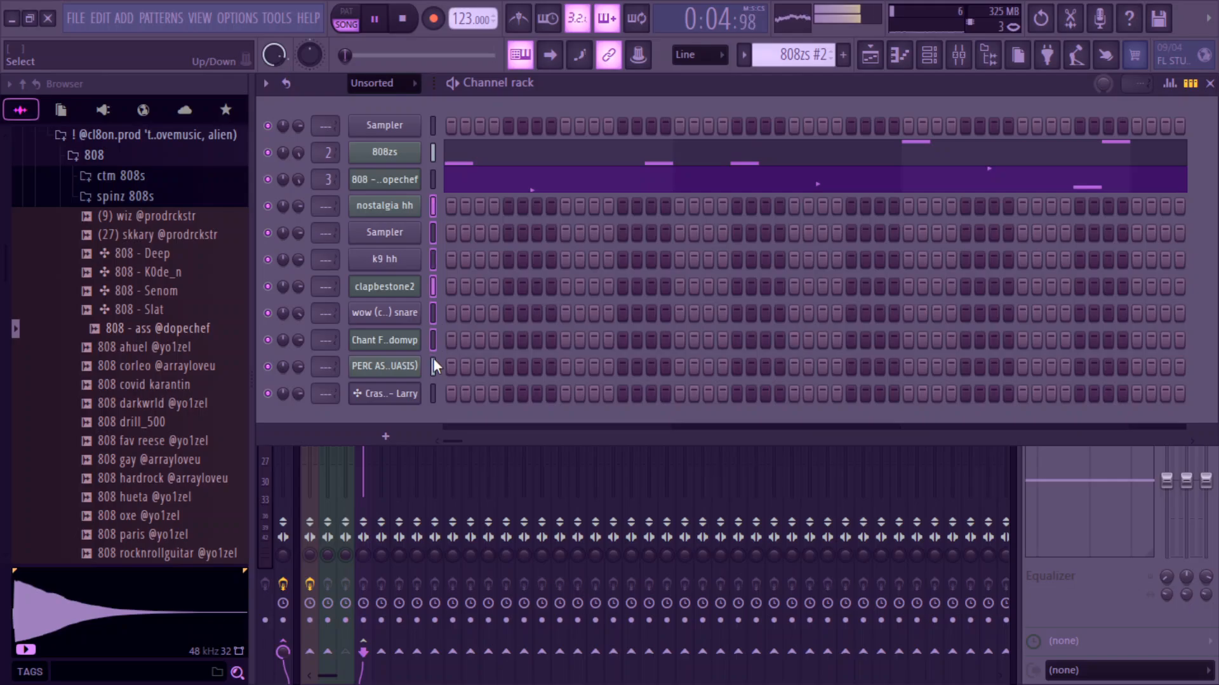
drag(433, 366, 436, 382)
key(ctrl+l)
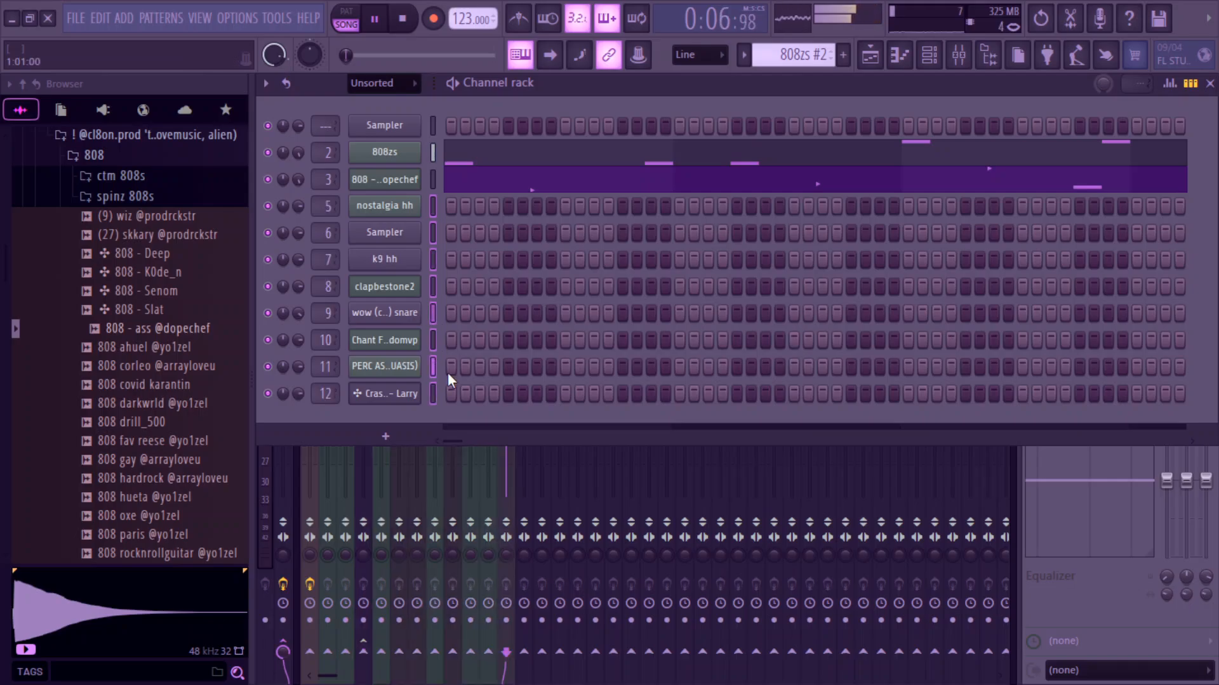
Step: Raise the volume of the nostalgia hh track in the mixer
click(956, 62)
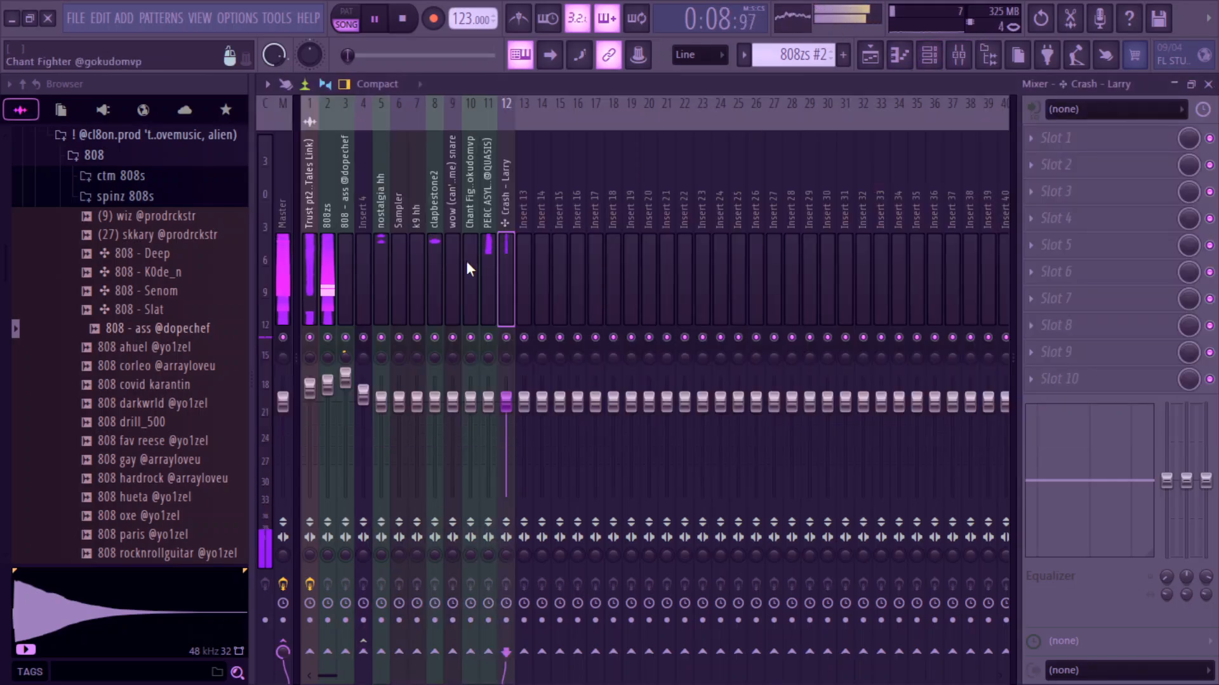
click(380, 304)
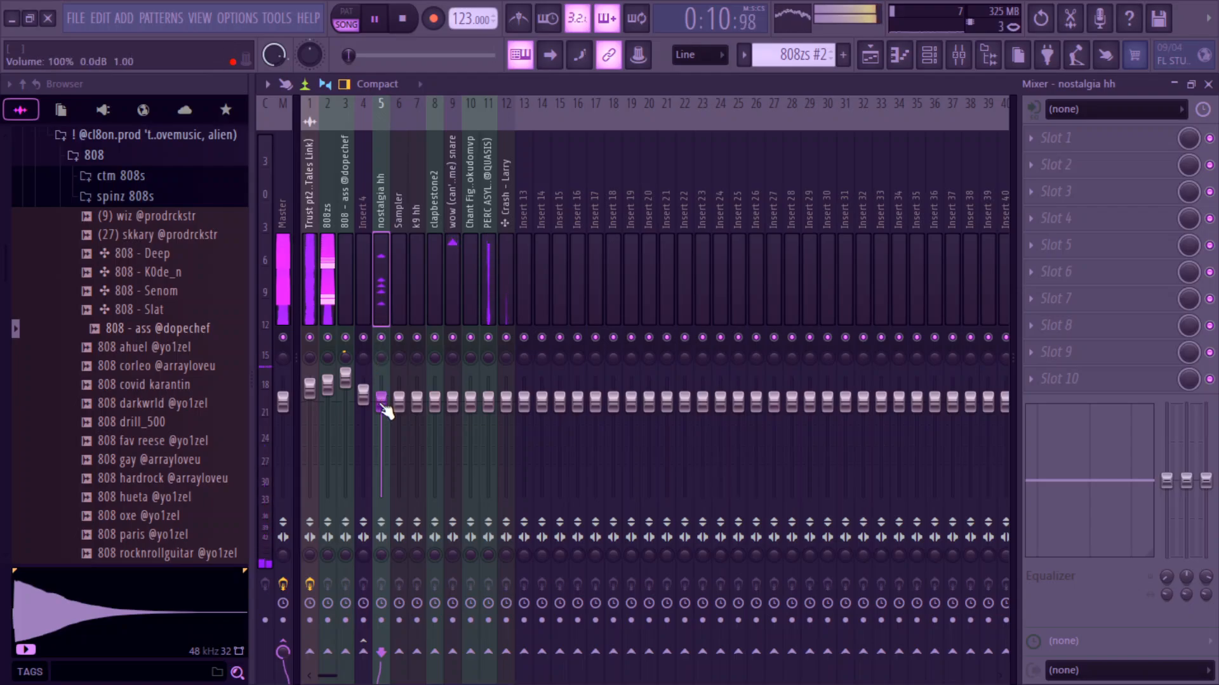
drag(383, 405, 383, 385)
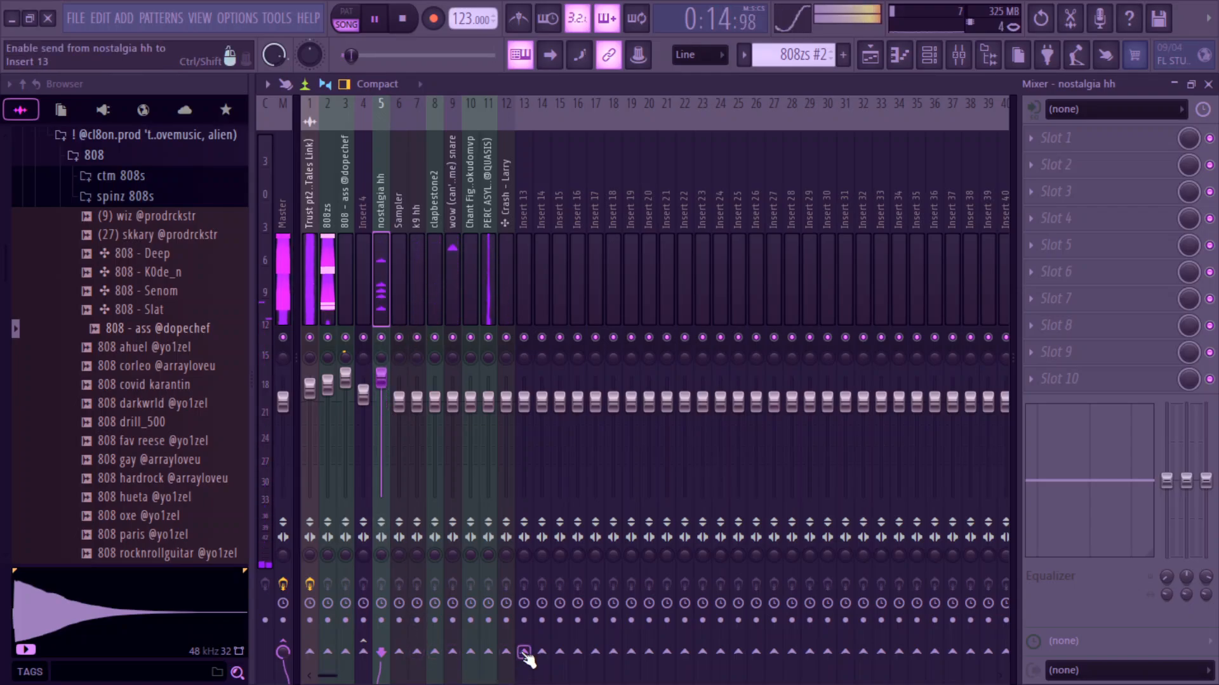
Step: Route the nostalgia hh track only to Insert 13 and raise Insert 13's volume to 123%
right_click(523, 650)
click(559, 620)
drag(524, 402, 523, 381)
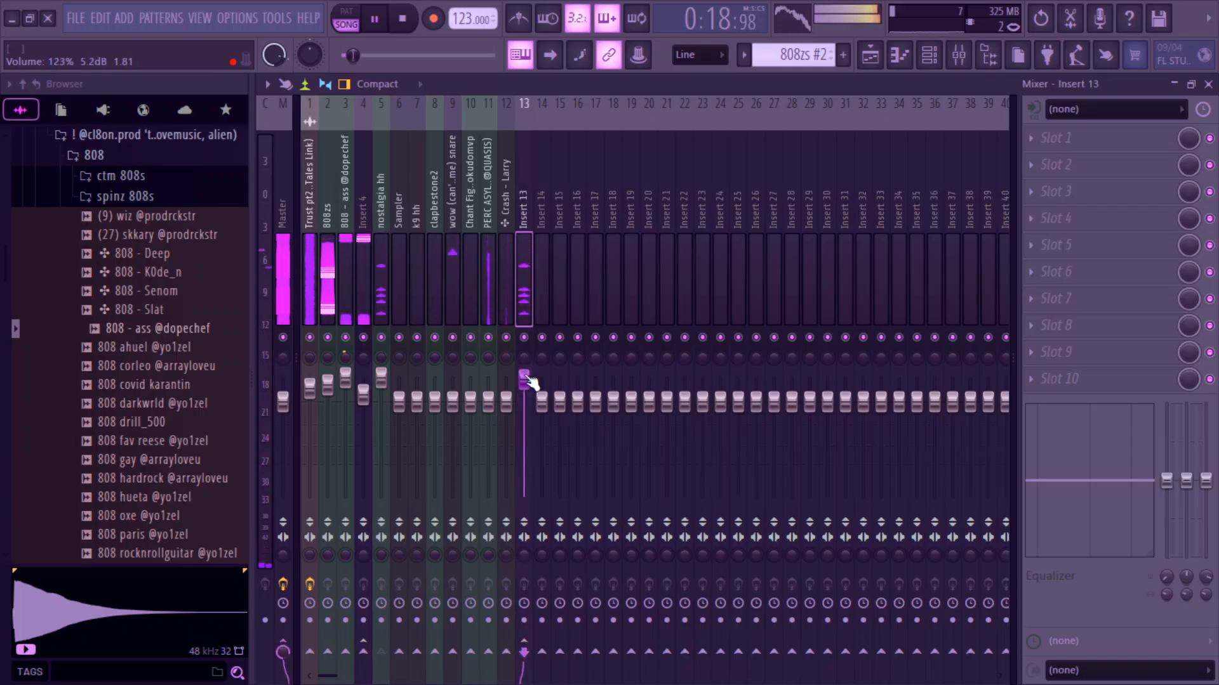
Step: Set the k9 hh track's volume to 121% and raise the clapbestone2 track's volume
click(416, 405)
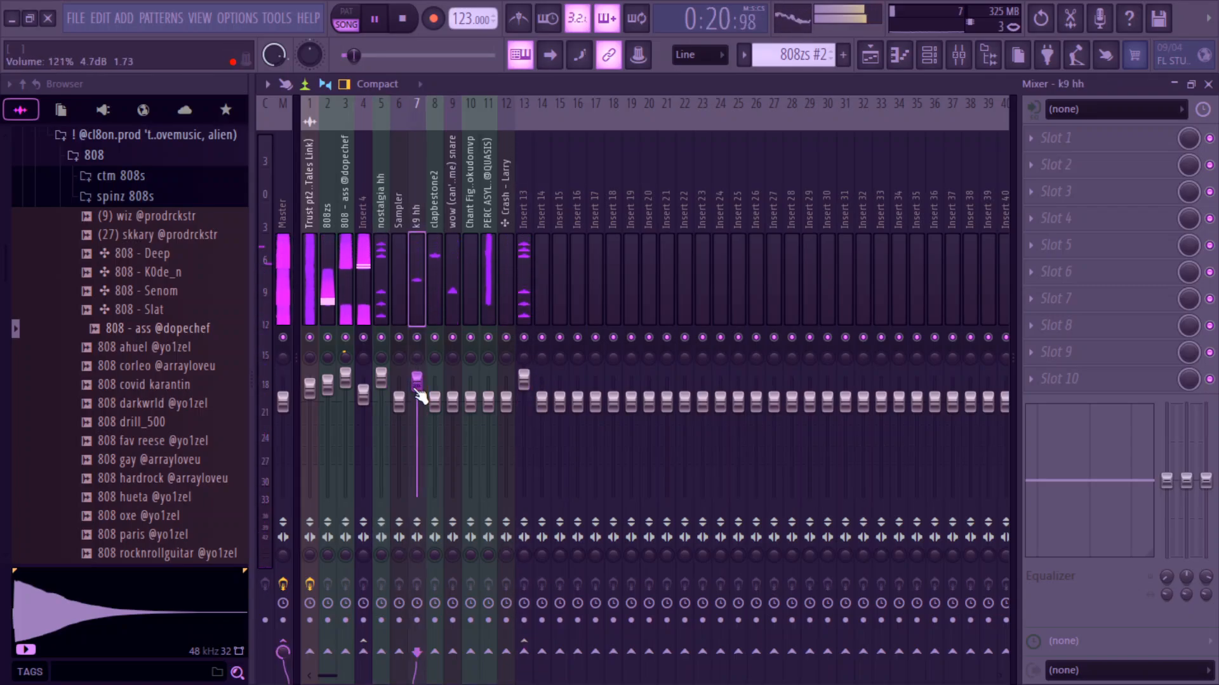
drag(435, 401, 435, 378)
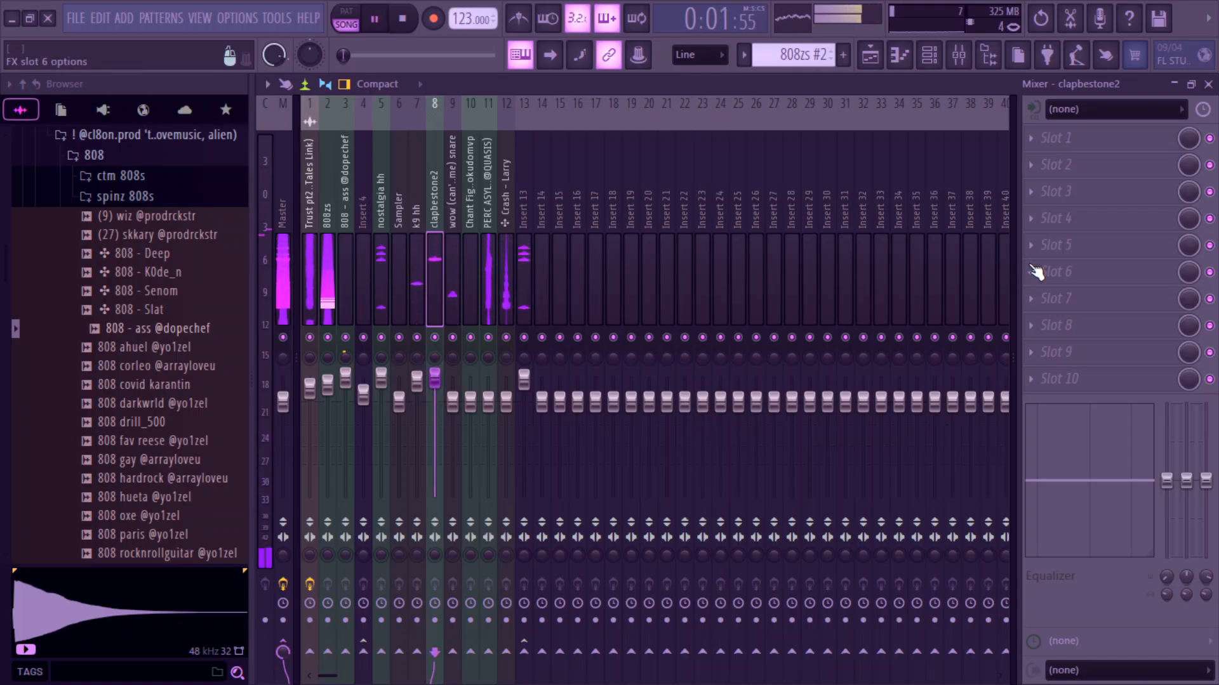
Step: Load Fruity Love Philter into effect slot 6 of clapbestone2 and set that track's volume to 109%
click(1036, 272)
click(628, 627)
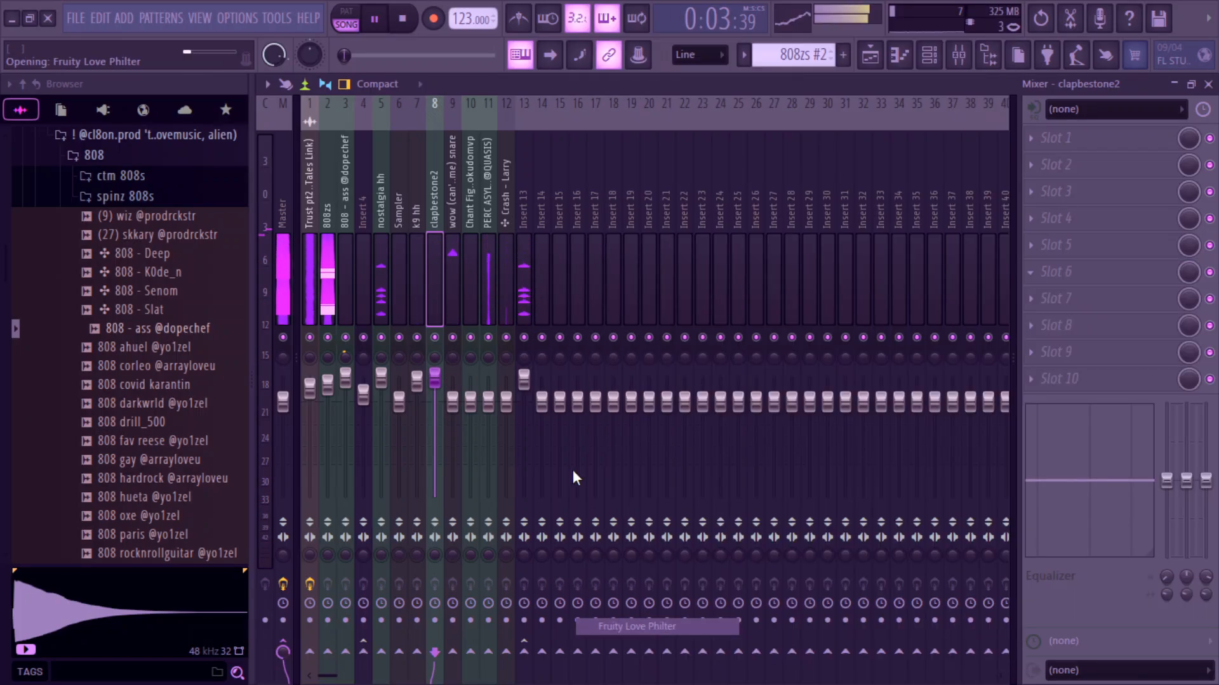
drag(854, 341, 1058, 351)
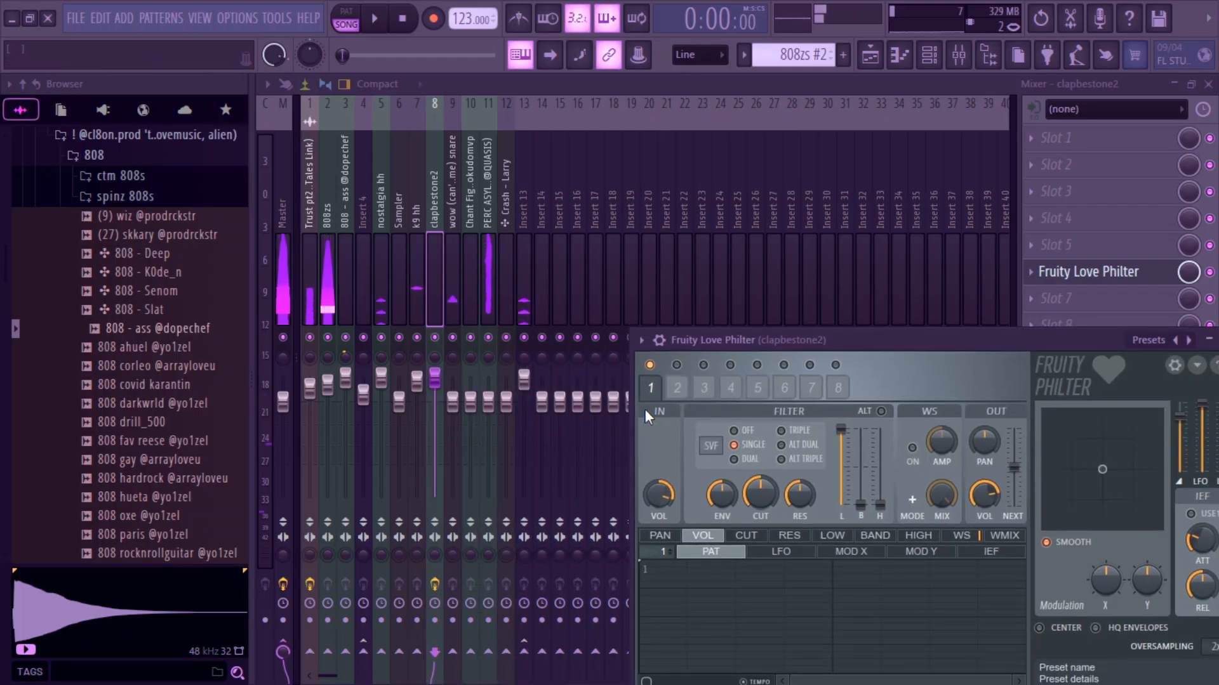
drag(436, 382, 439, 399)
key(space)
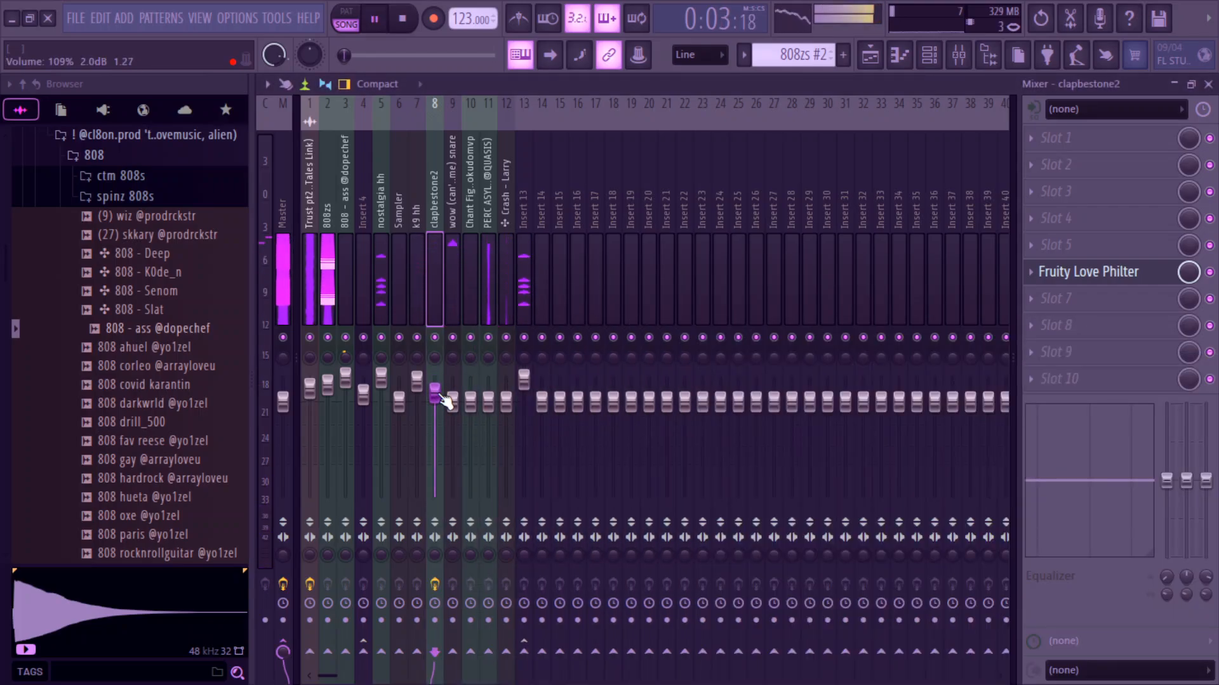
Step: Raise the volume of the wow snare track on mixer track 9 while checking it in playback
click(448, 375)
key(space)
drag(455, 413, 455, 398)
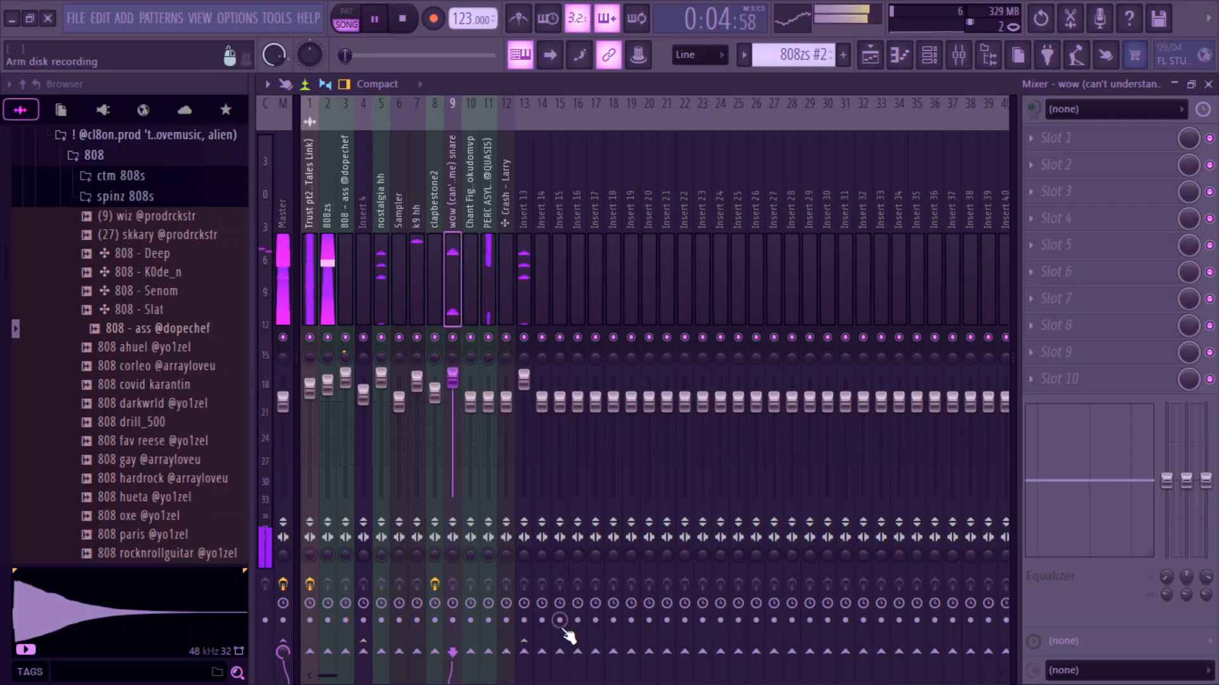
Step: Route the wow snare track to Insert 15 and set Insert 15's volume to 108% while playing the song
right_click(561, 660)
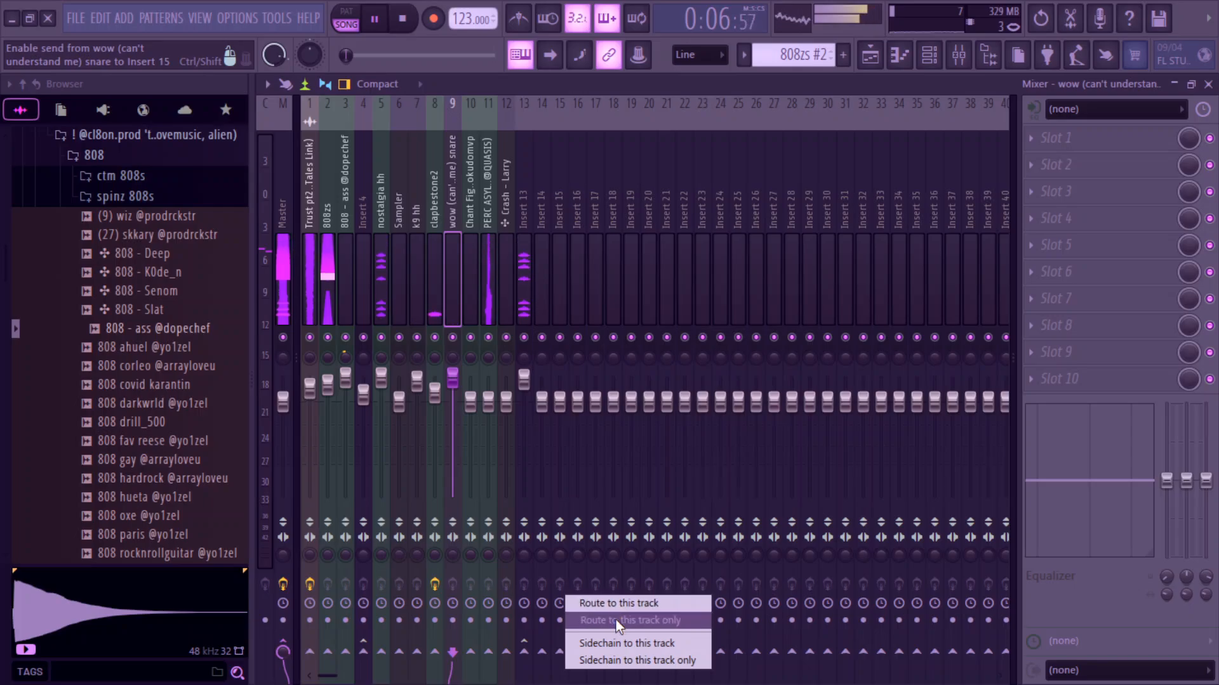
click(609, 603)
click(560, 297)
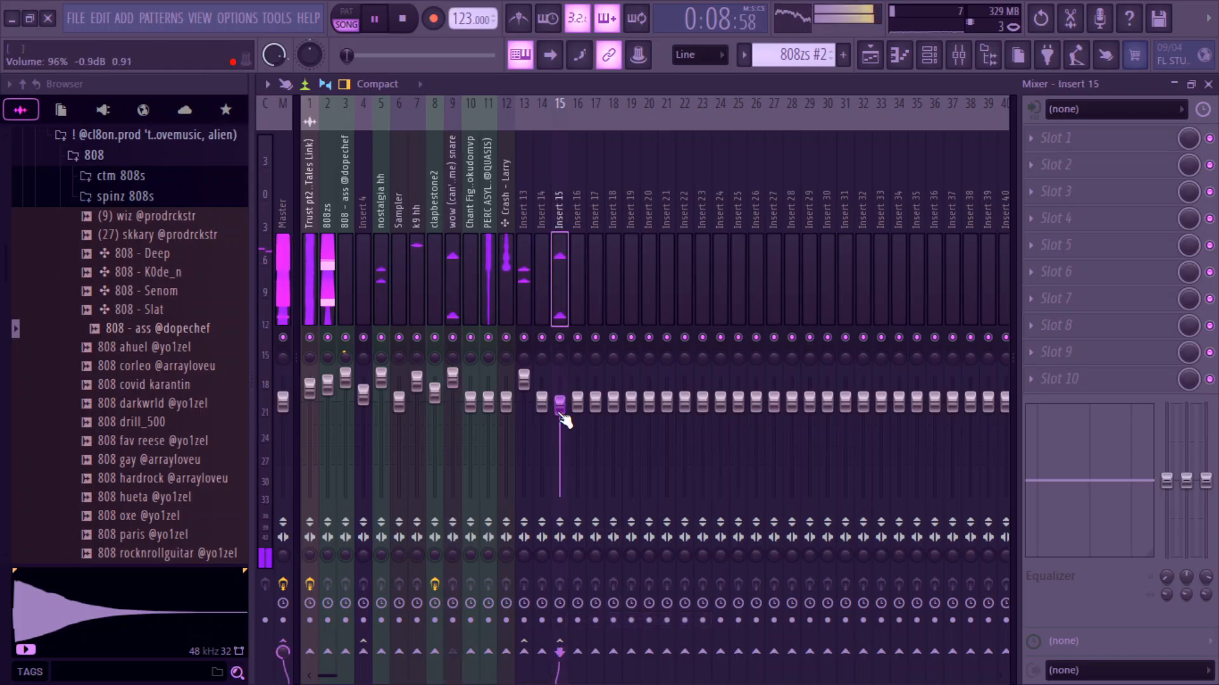
key(space)
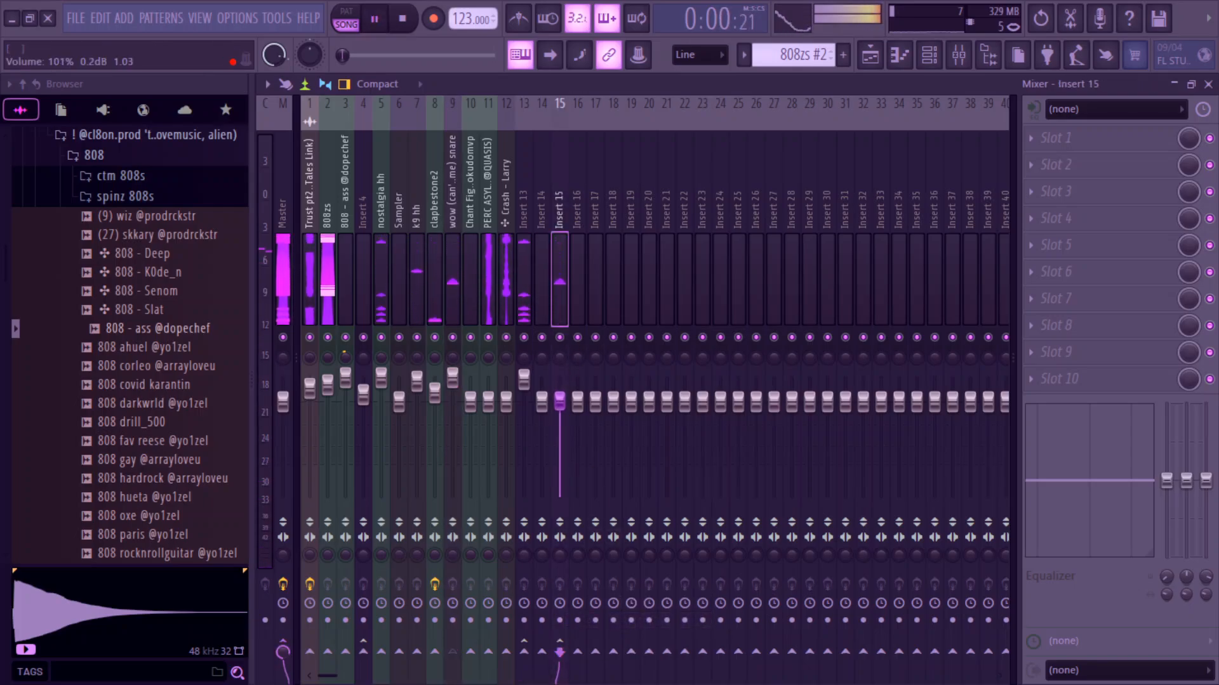
drag(559, 401, 559, 392)
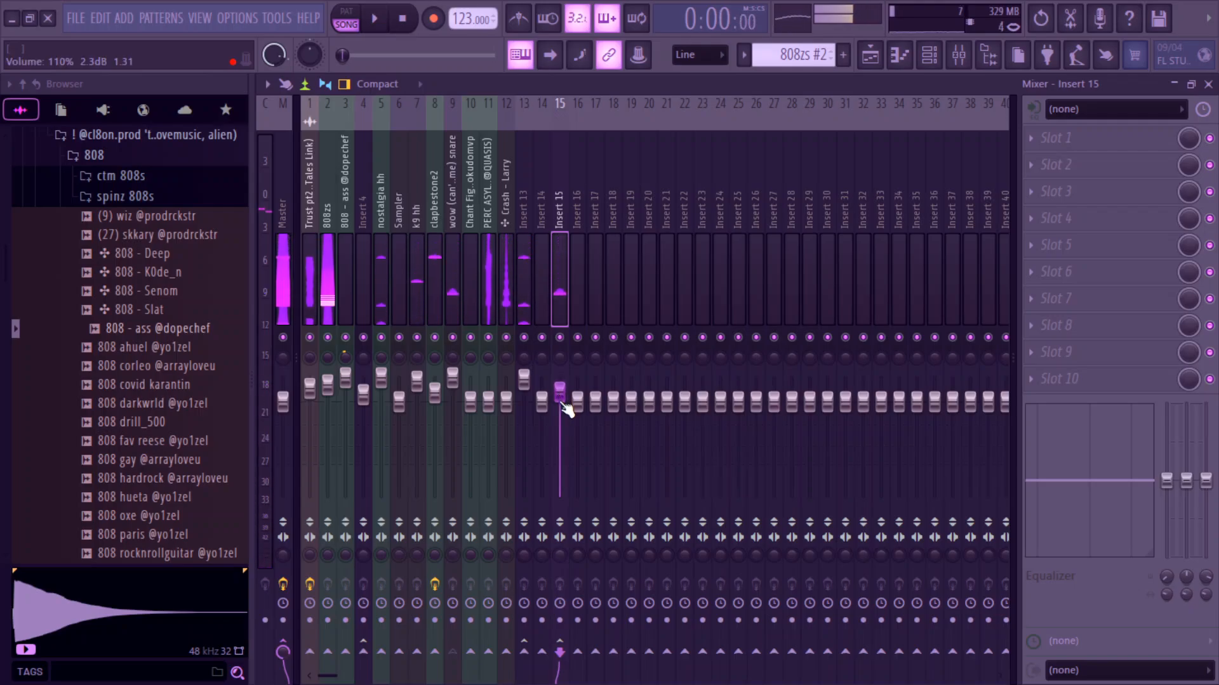
key(space)
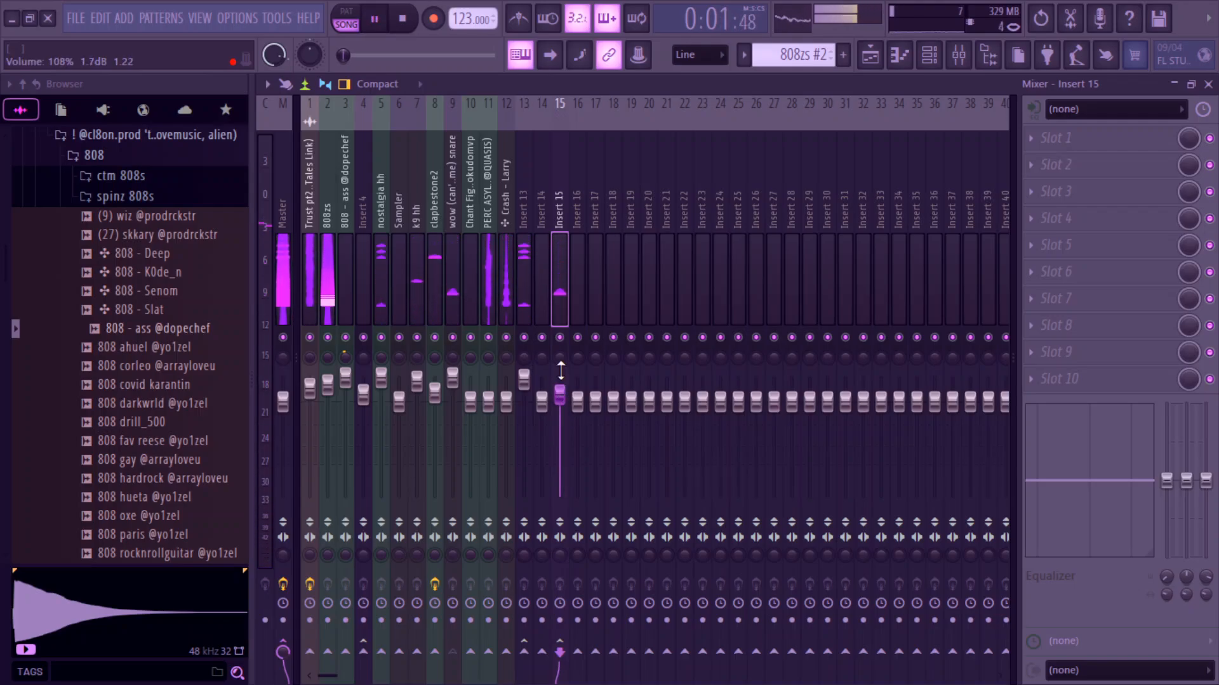
Step: Set Insert 13's volume to 125% and the PERC ASYLUM 10 track's volume to 105%
click(524, 293)
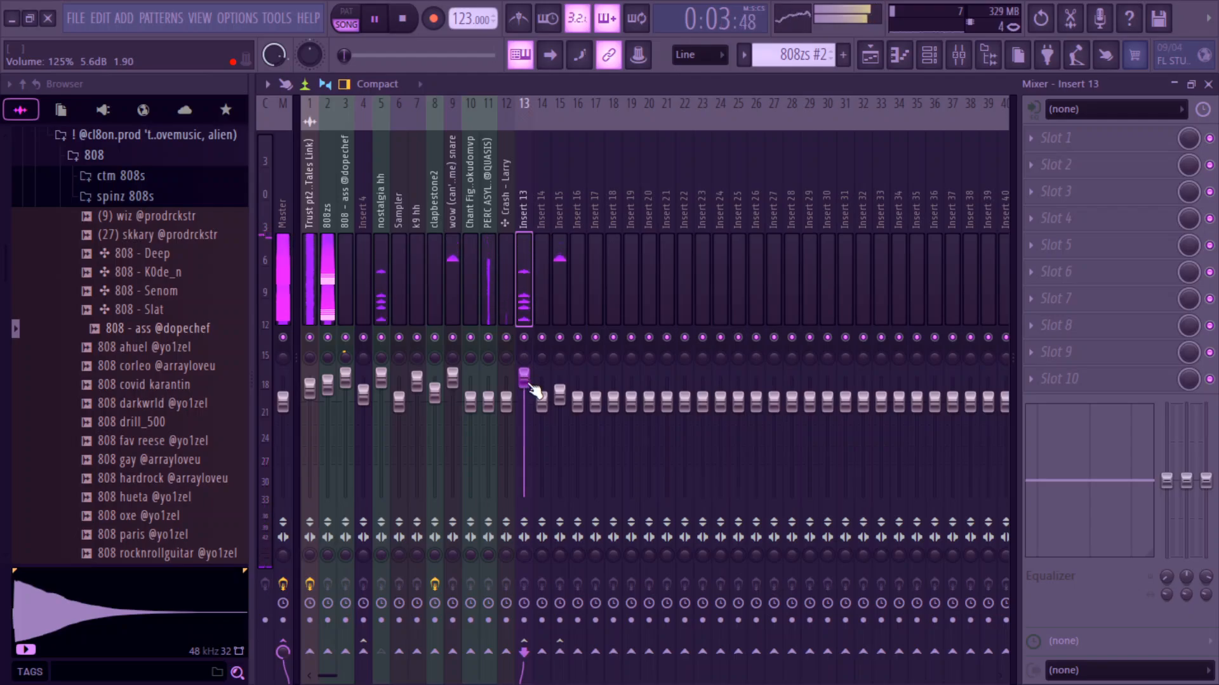
click(491, 272)
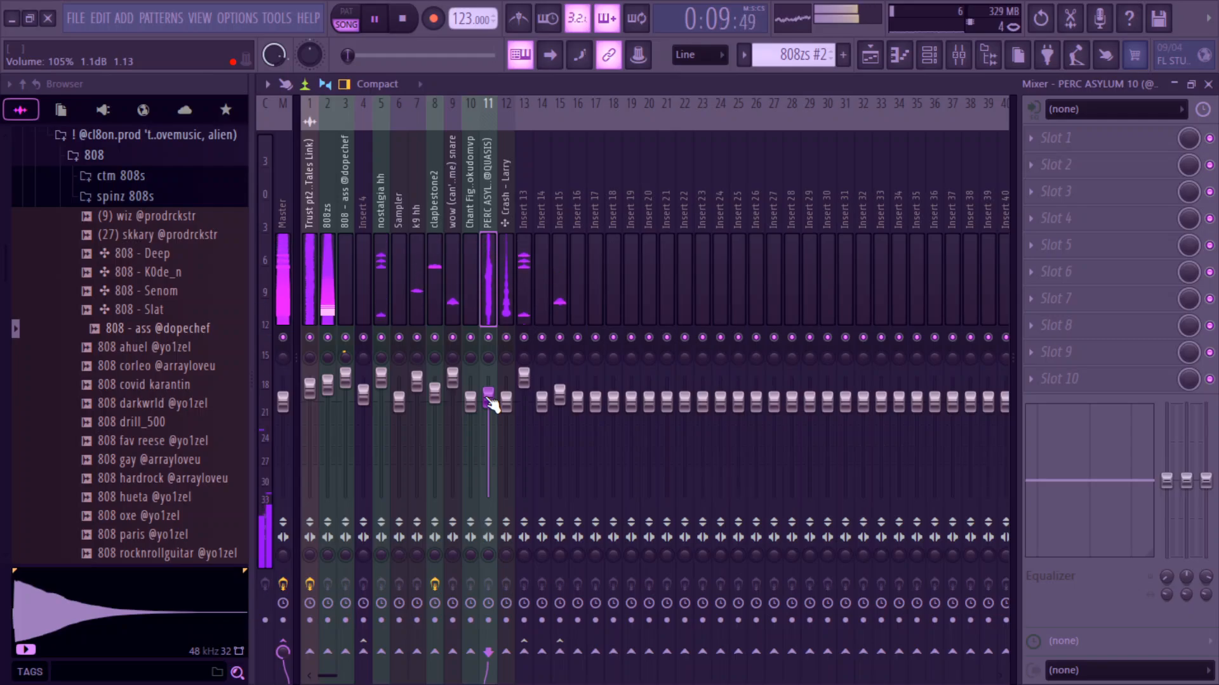
Step: Show the whole arrangement in the playlist and set its snapping to Bar
click(871, 56)
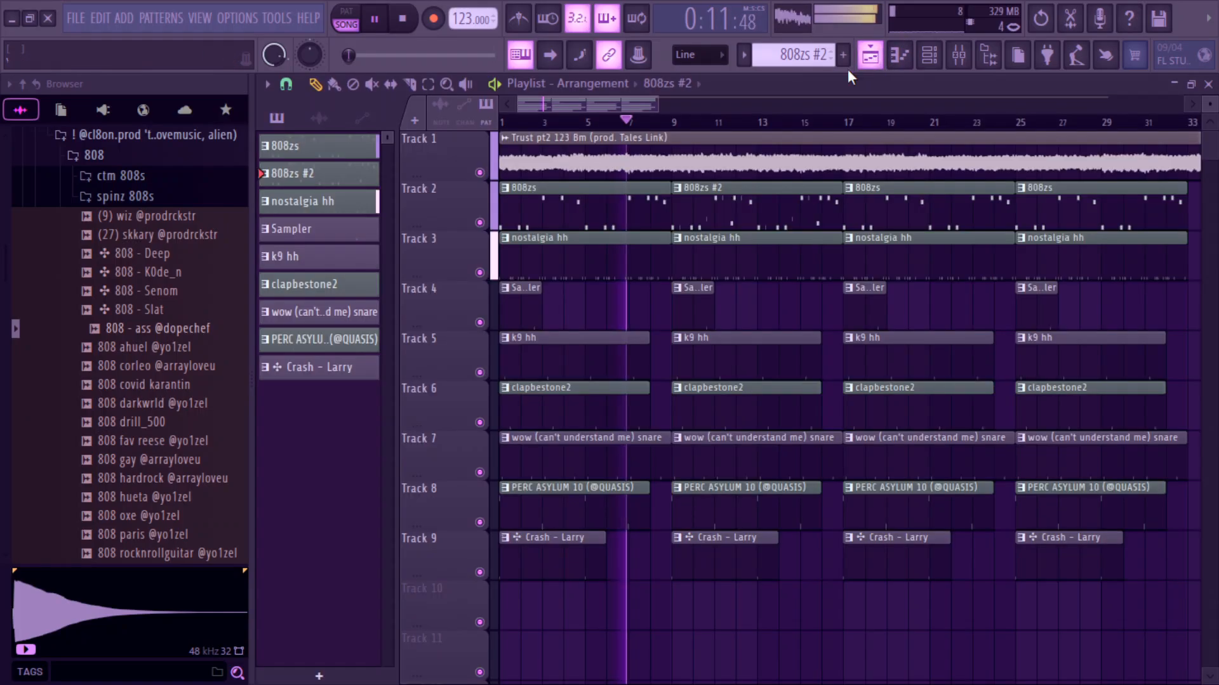
drag(671, 112, 558, 121)
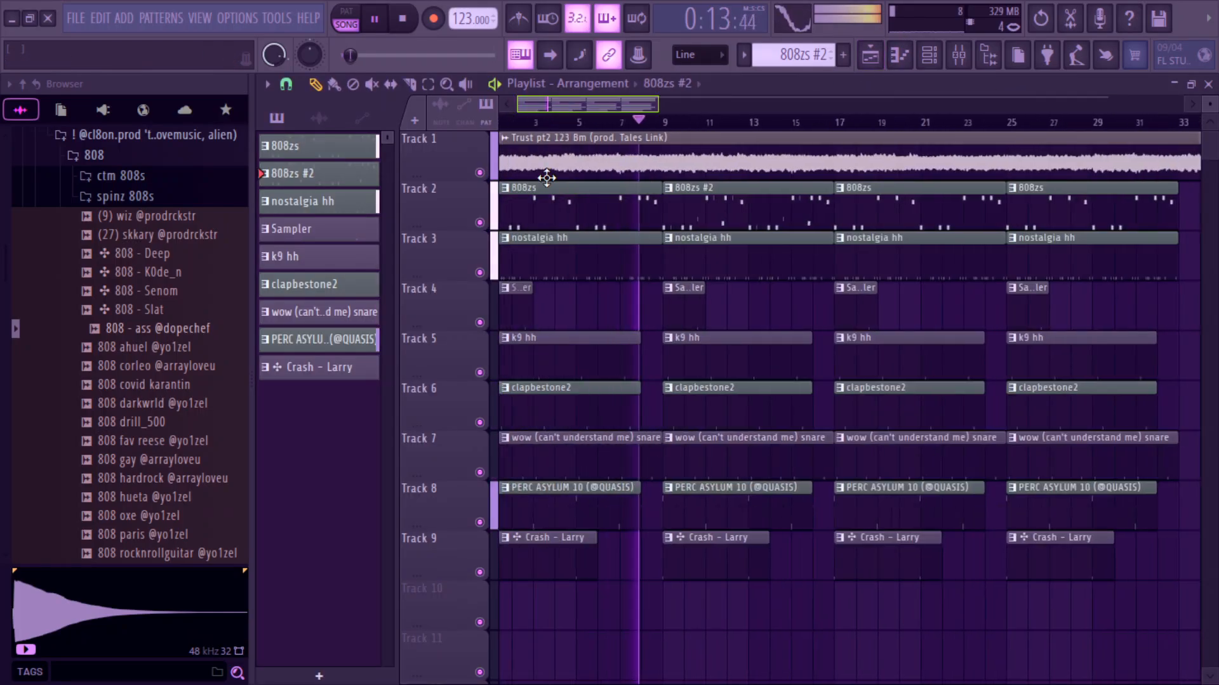
drag(658, 107, 948, 96)
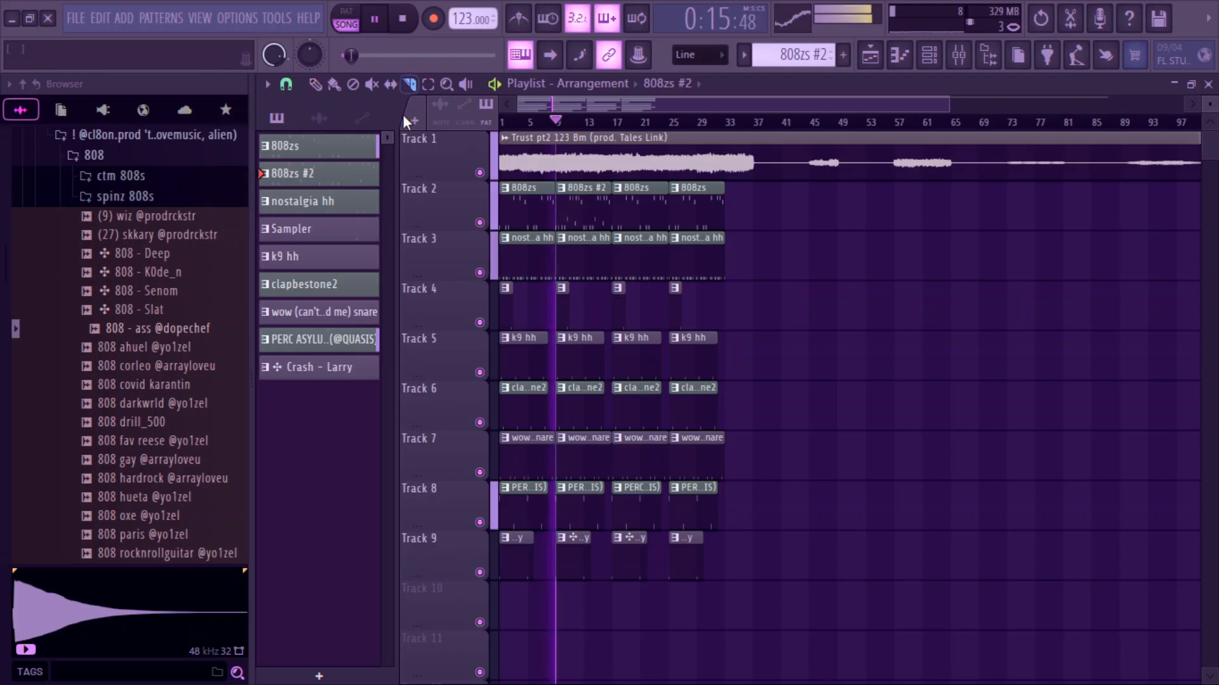
click(285, 83)
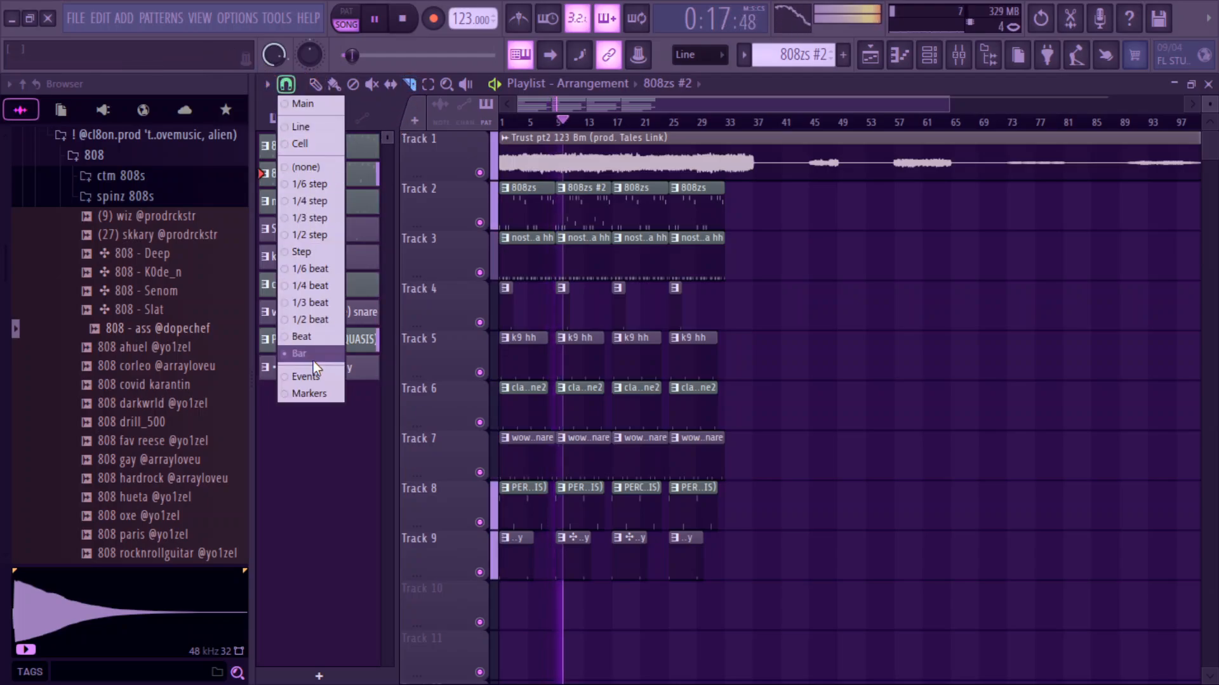
click(303, 353)
Step: Replace the last 808zs clip on Track 2, at bar 25, with the 808zs #2 pattern
click(315, 84)
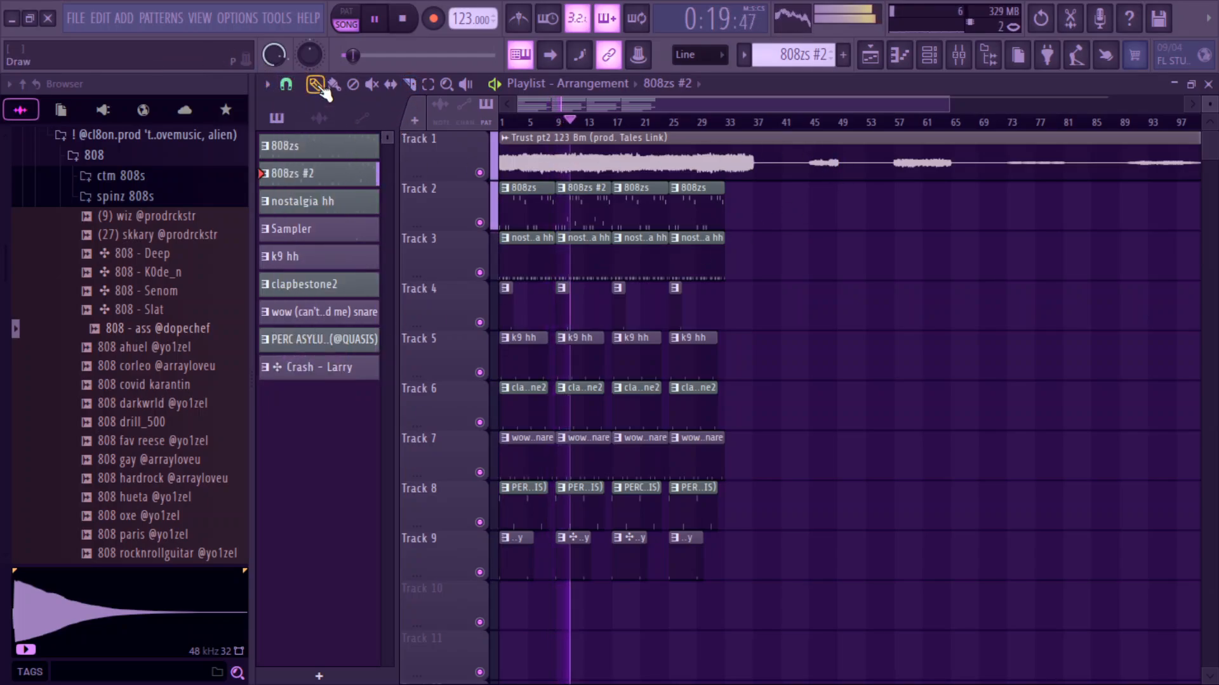
right_click(697, 190)
click(650, 204)
mouse_move(651, 205)
mouse_down()
mouse_move(696, 199)
mouse_move(675, 204)
mouse_up()
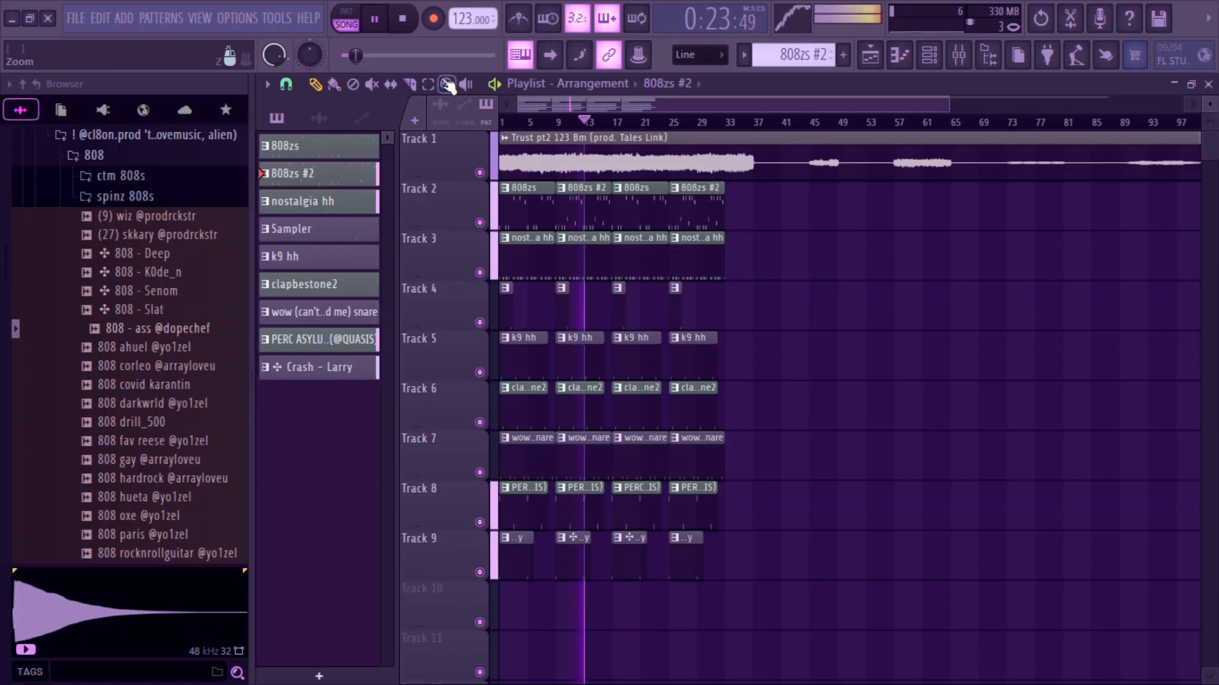
Step: Slice the Trust pt2 123 Bm clip on Track 1 near bar 37 and delete everything after the cut
click(410, 83)
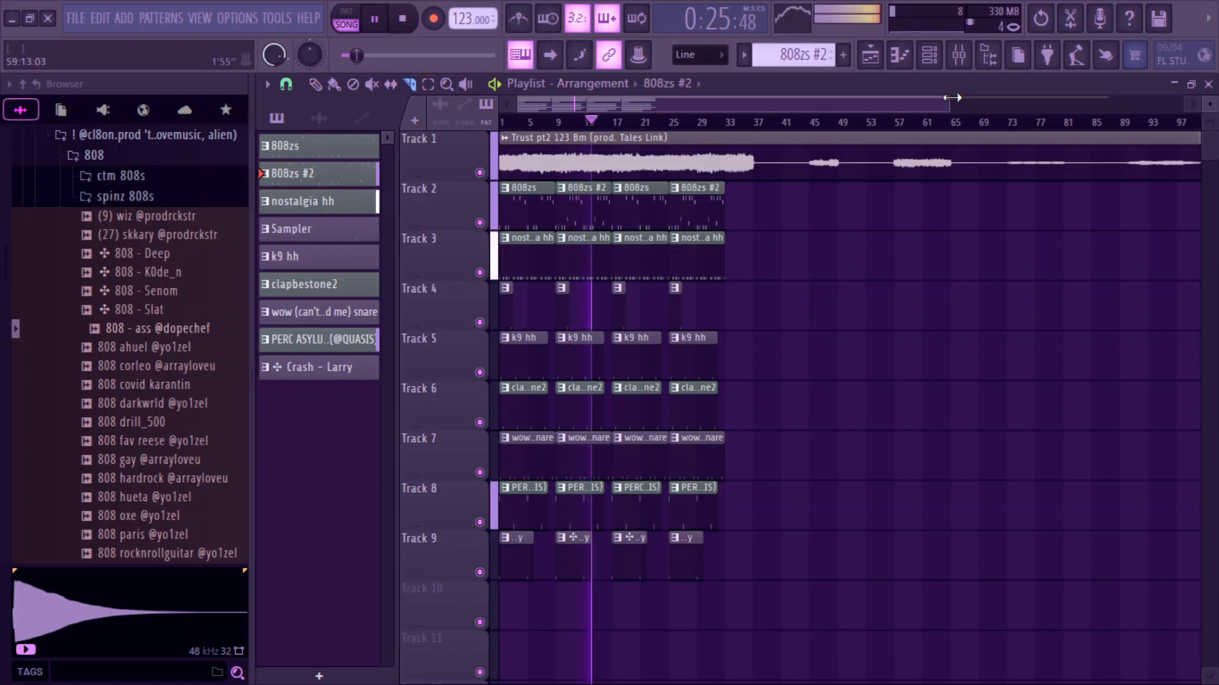
scroll(669, 104, up, 3)
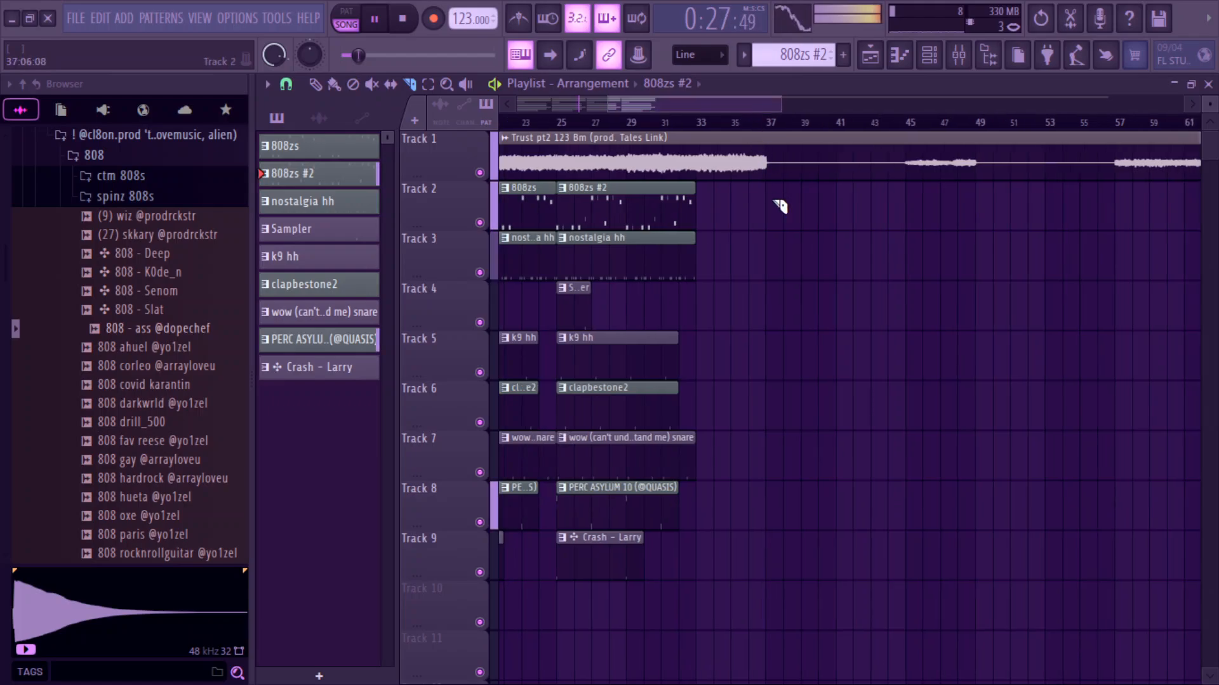
drag(823, 195, 873, 171)
key(Delete)
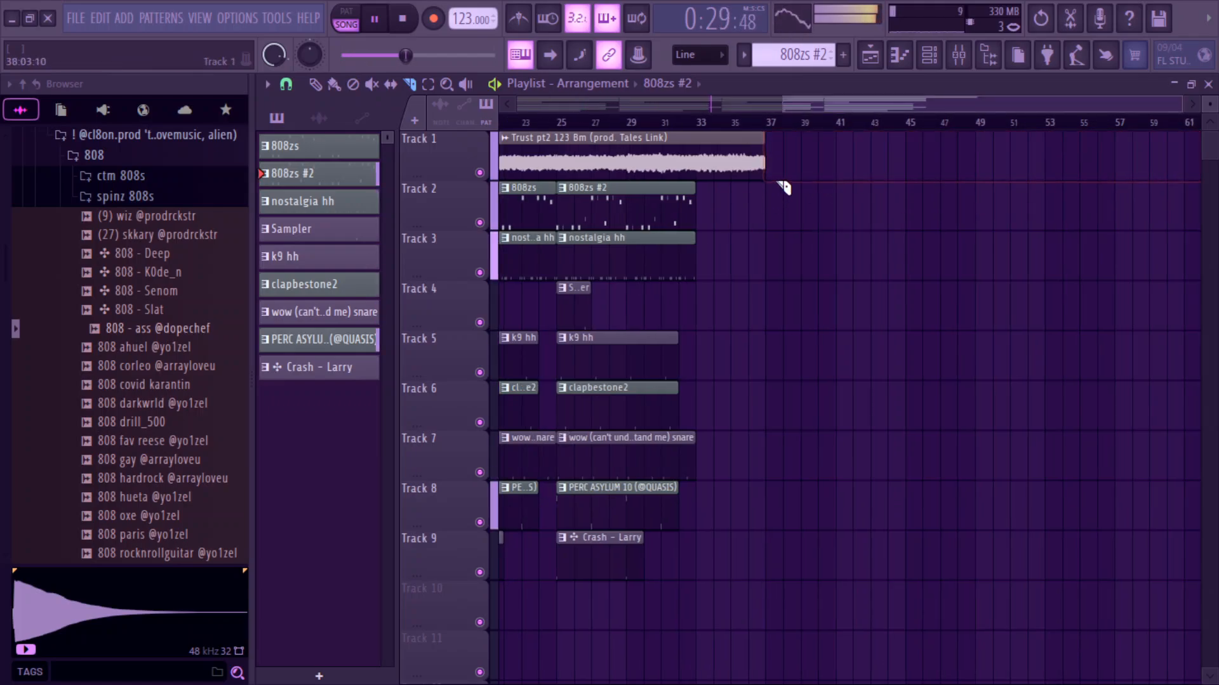
Step: Slice the Trust pt2 clip at bar 33 and place a copy of the segment after the cut at bar 37
drag(768, 105, 825, 117)
click(952, 121)
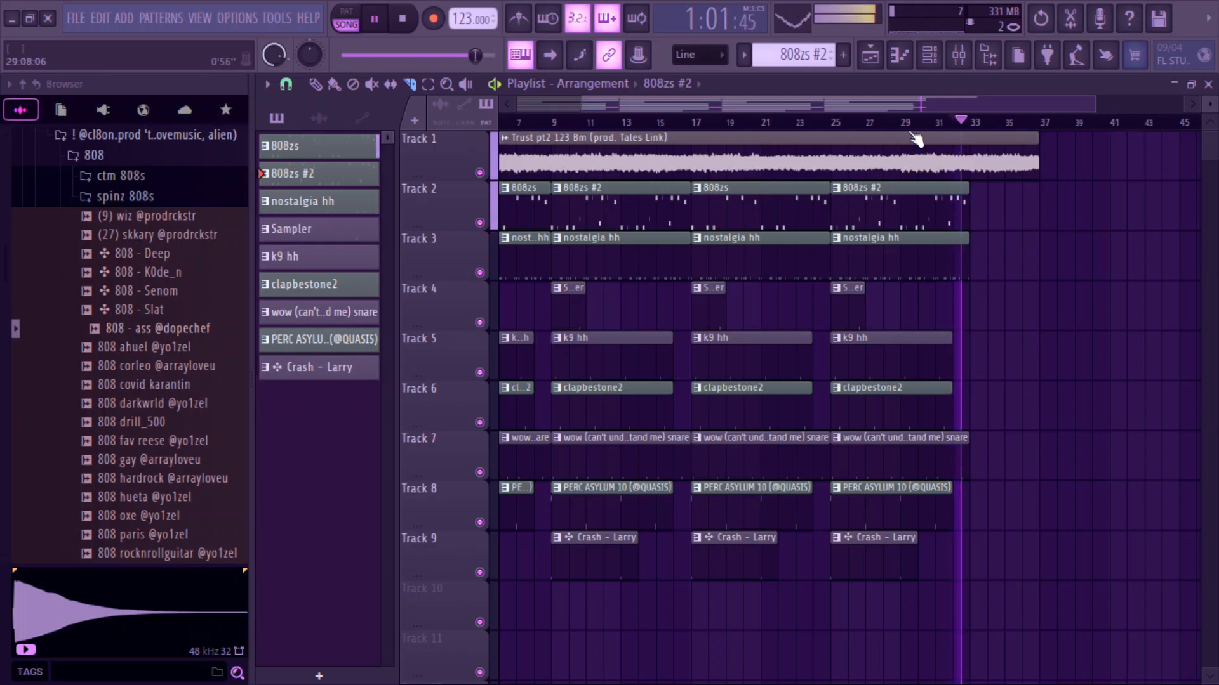
scroll(953, 105, right, 2)
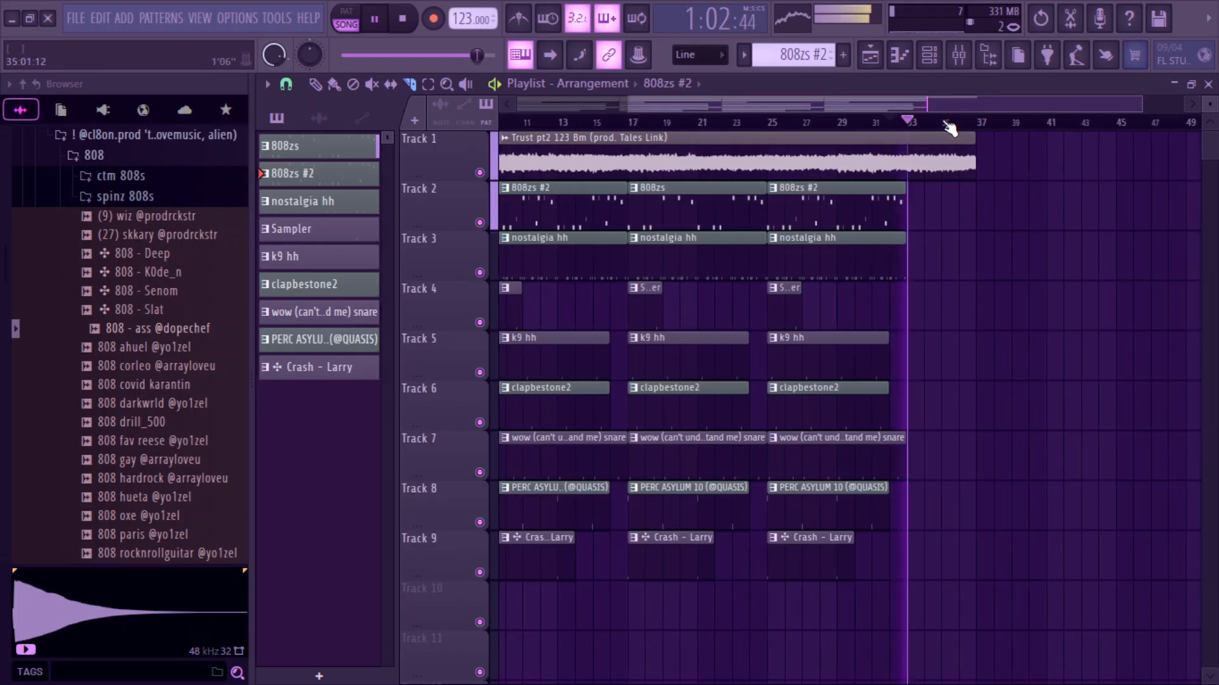
click(909, 140)
click(316, 83)
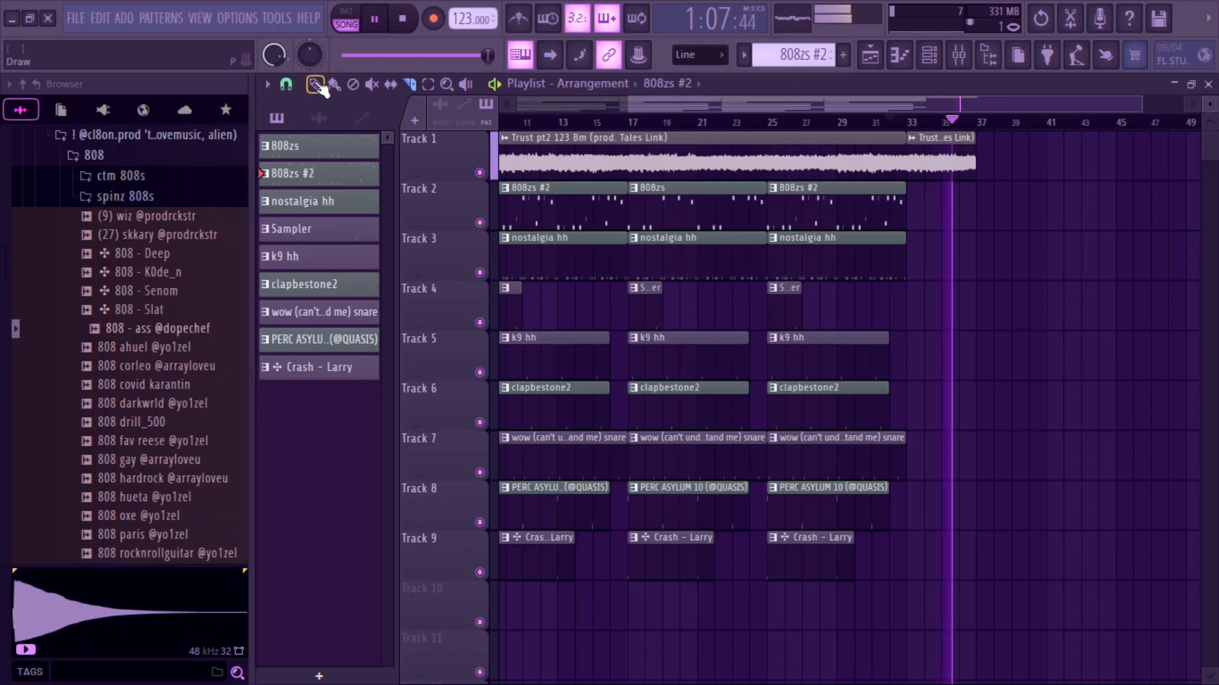
click(944, 159)
click(981, 162)
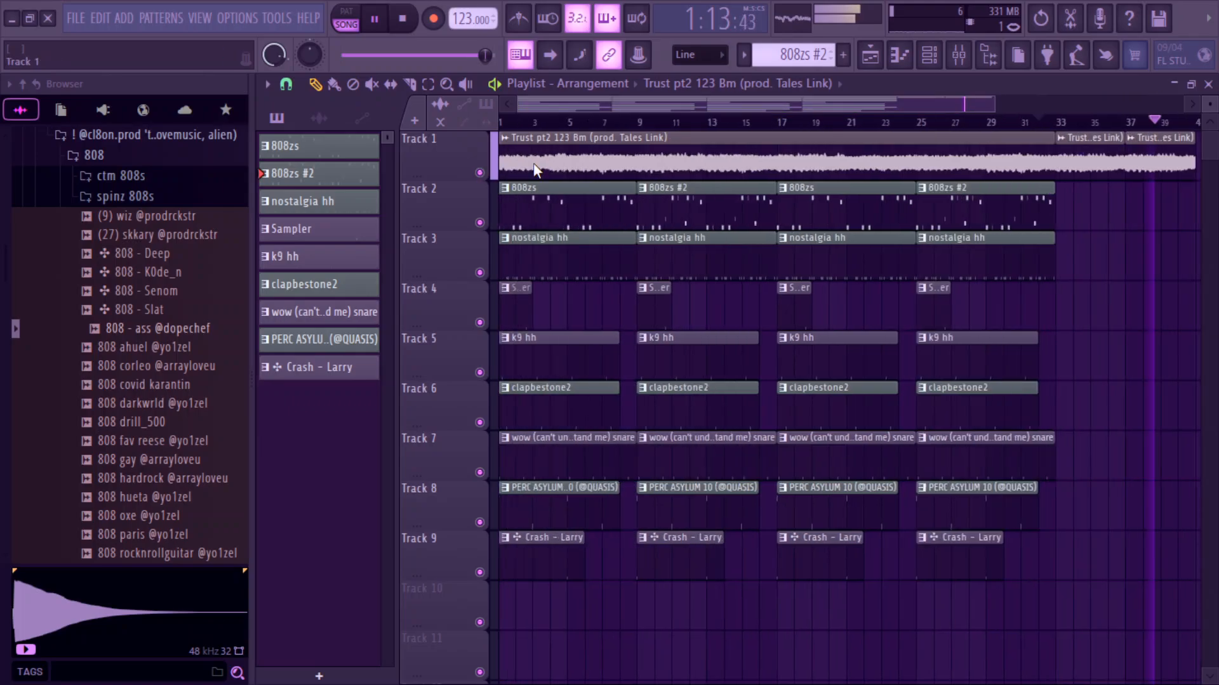
Step: Extend the last Trust pt2 clip at bar 37 to a length of 6 bars and play the ending
click(958, 55)
click(870, 55)
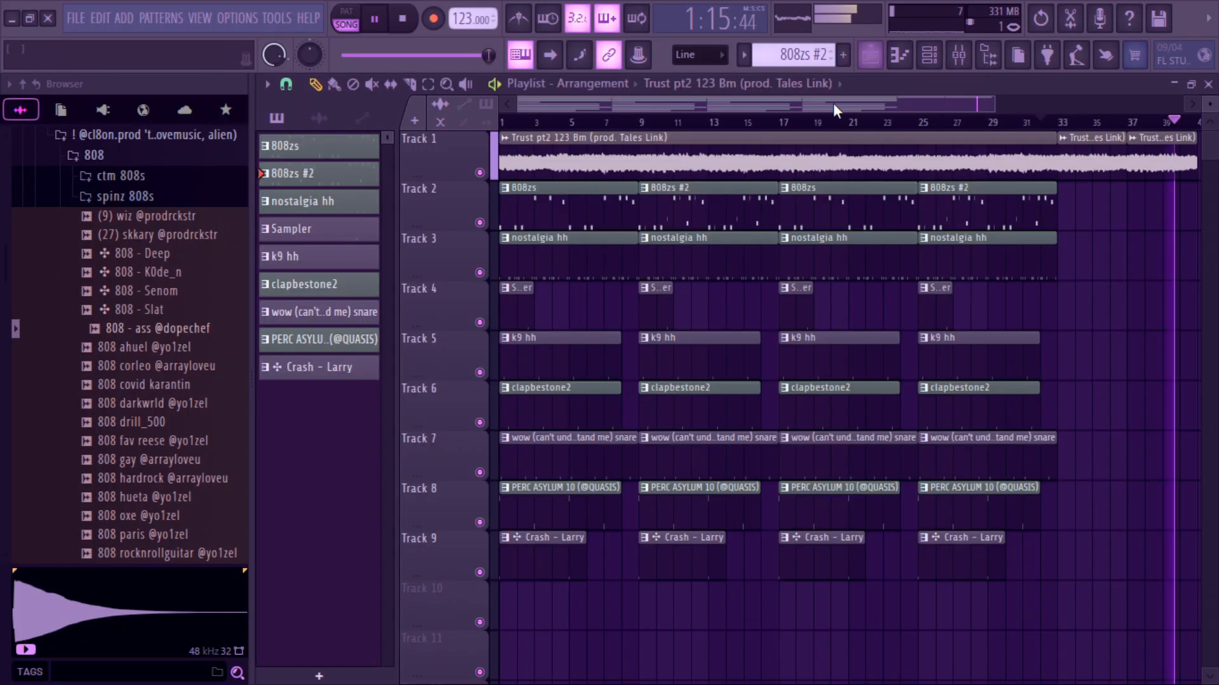
drag(833, 104, 960, 105)
drag(1009, 137, 1047, 147)
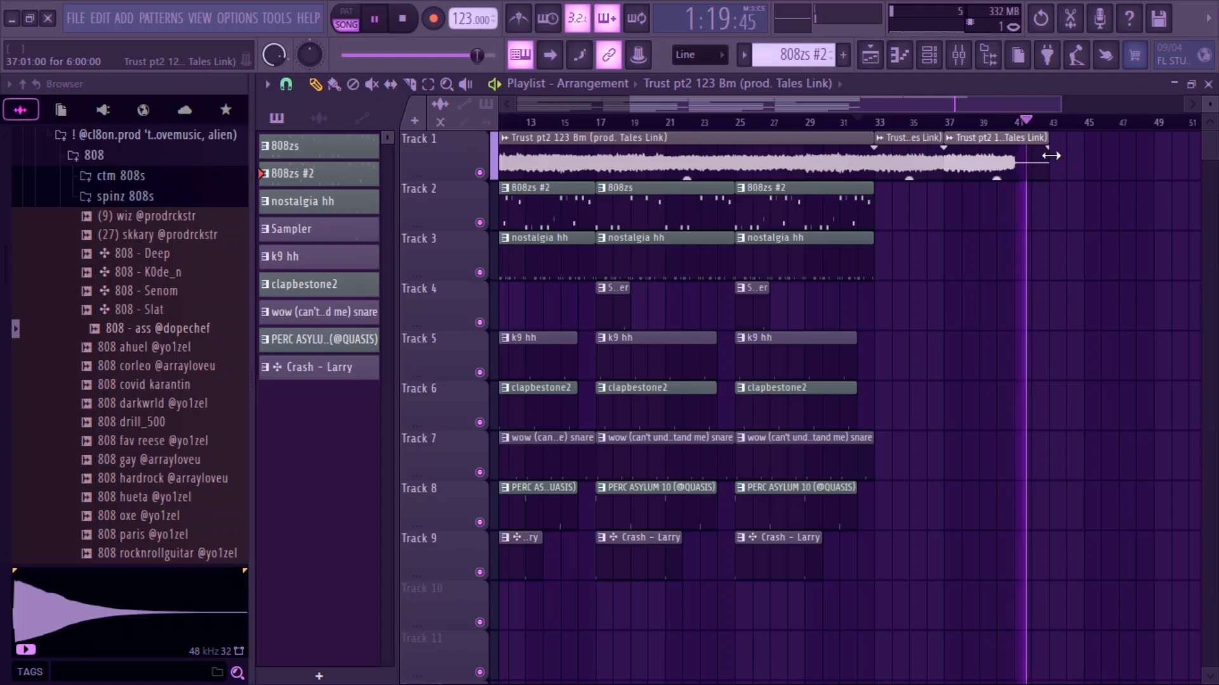
click(993, 121)
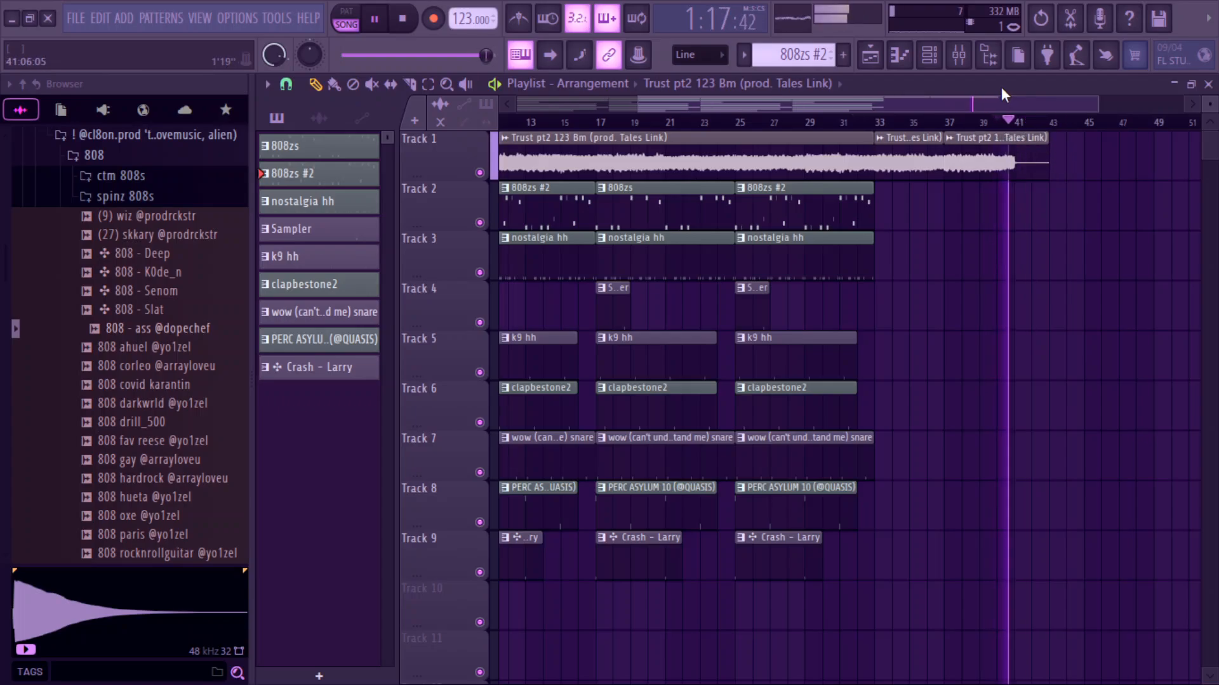
Step: Stop playback and create an automation clip for the Fruity Parametric EQ 2 mix level on the Trust pt2 mixer track
key(F9)
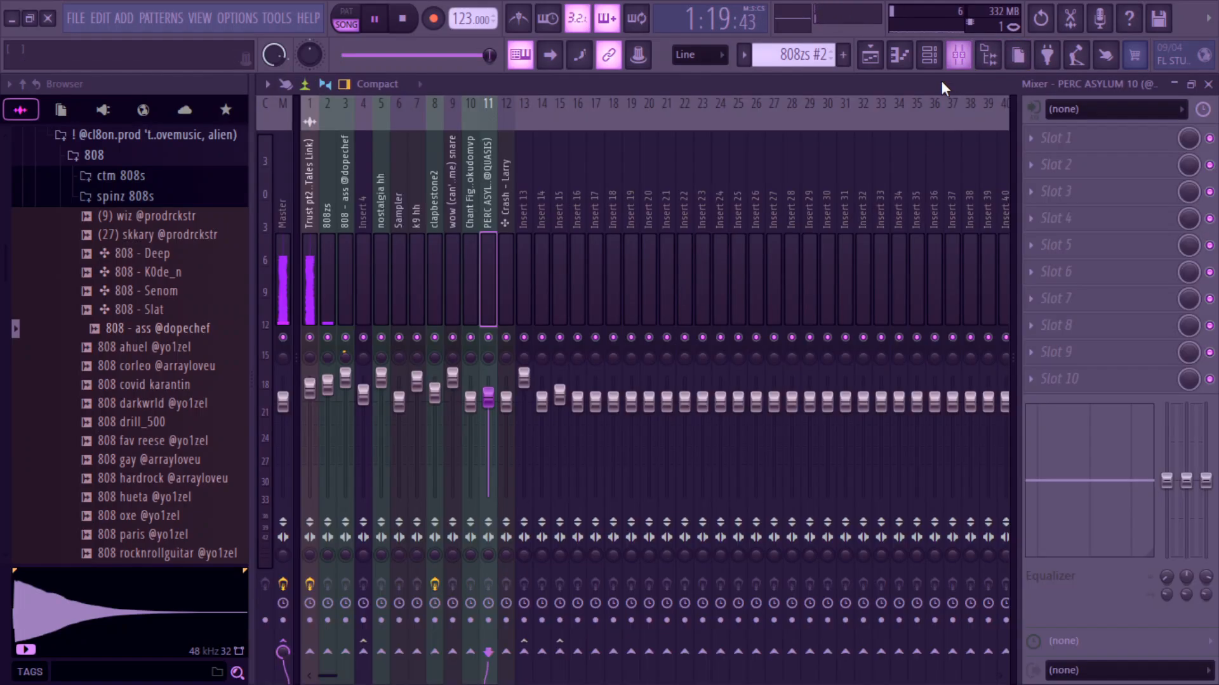
click(283, 285)
click(296, 286)
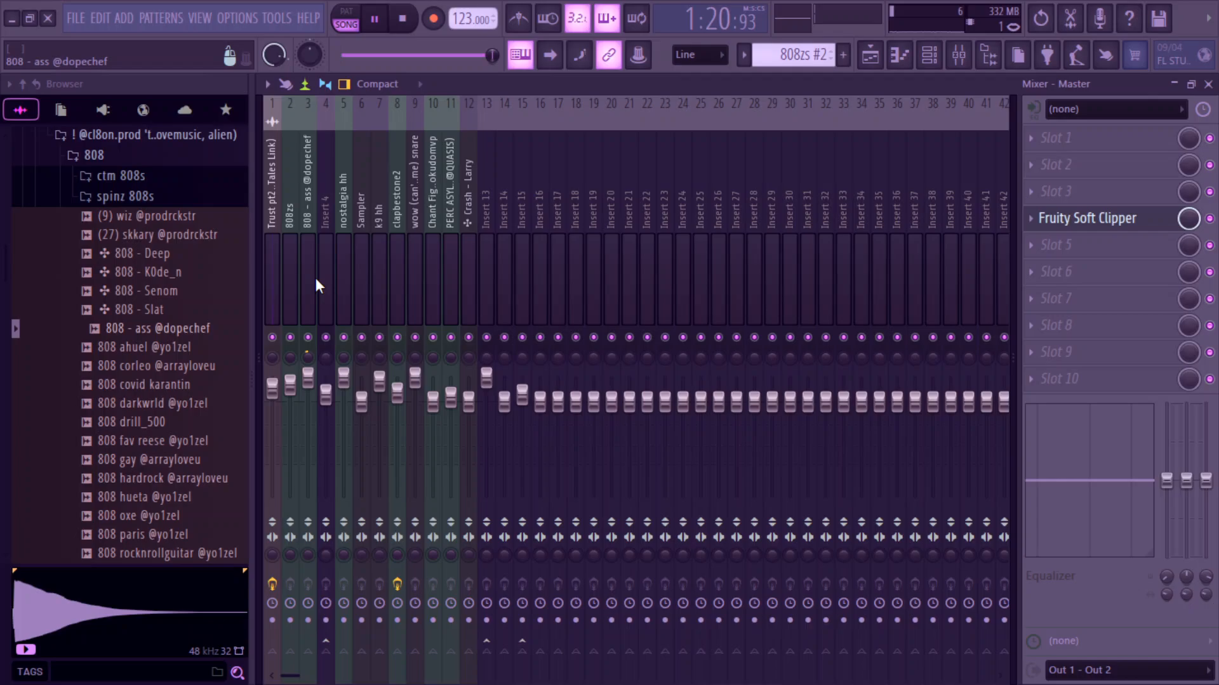
click(267, 284)
key(space)
right_click(1188, 191)
click(1125, 321)
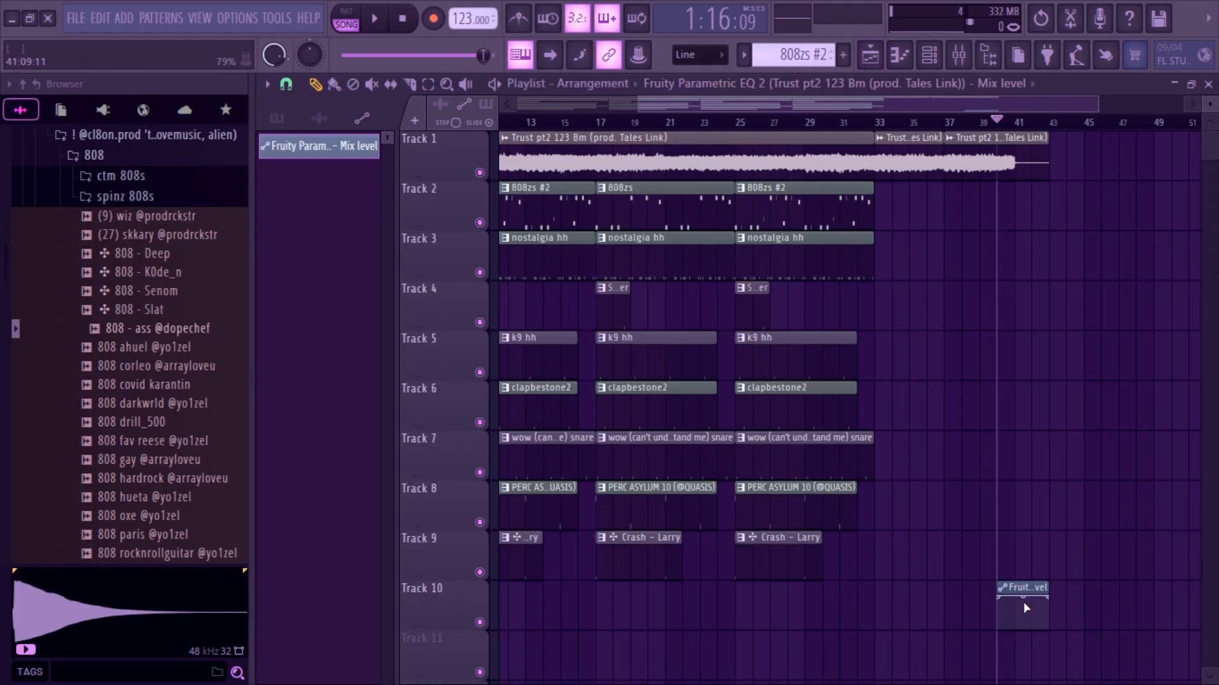
Step: Move the automation clip to bar 33 on Track 10, flatten it at the minimum level and duplicate it twice
drag(1011, 588, 883, 595)
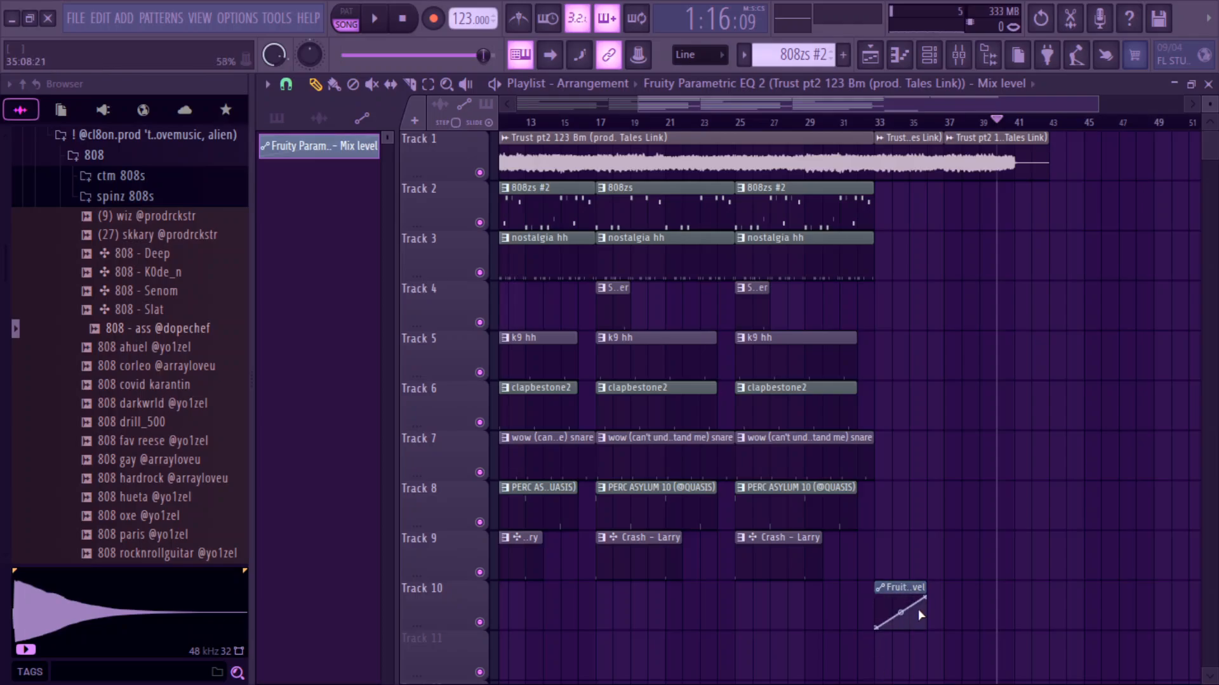
click(898, 608)
key(ctrl+b)
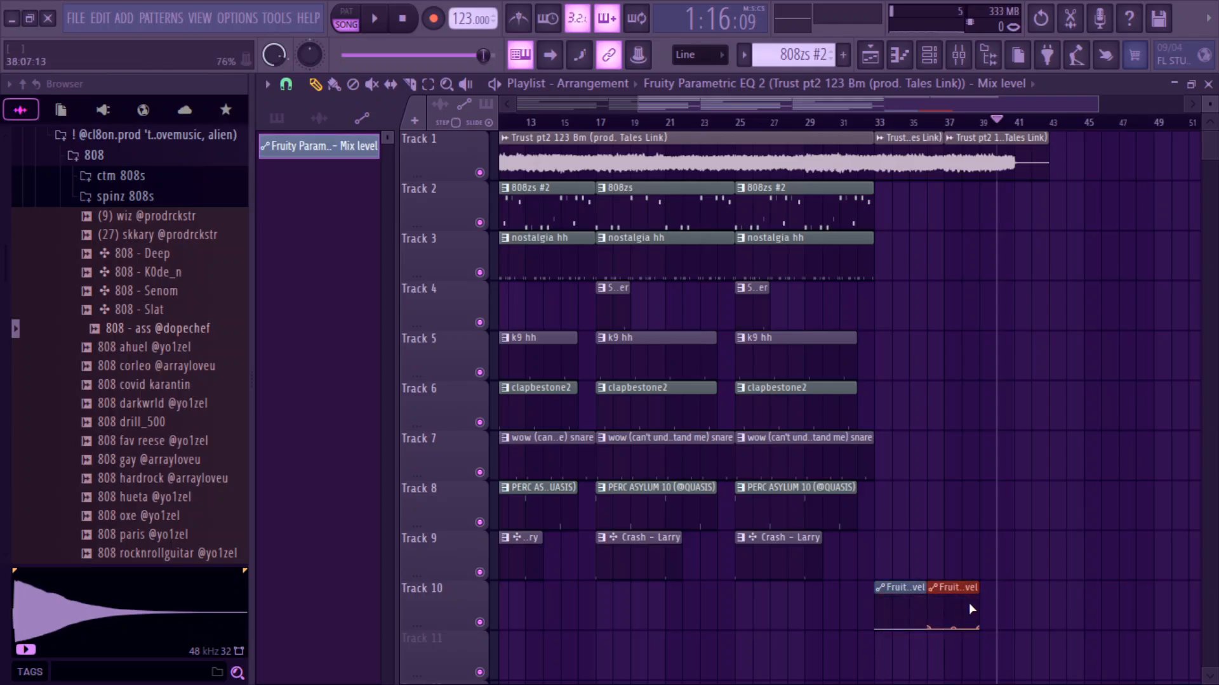
key(ctrl+b)
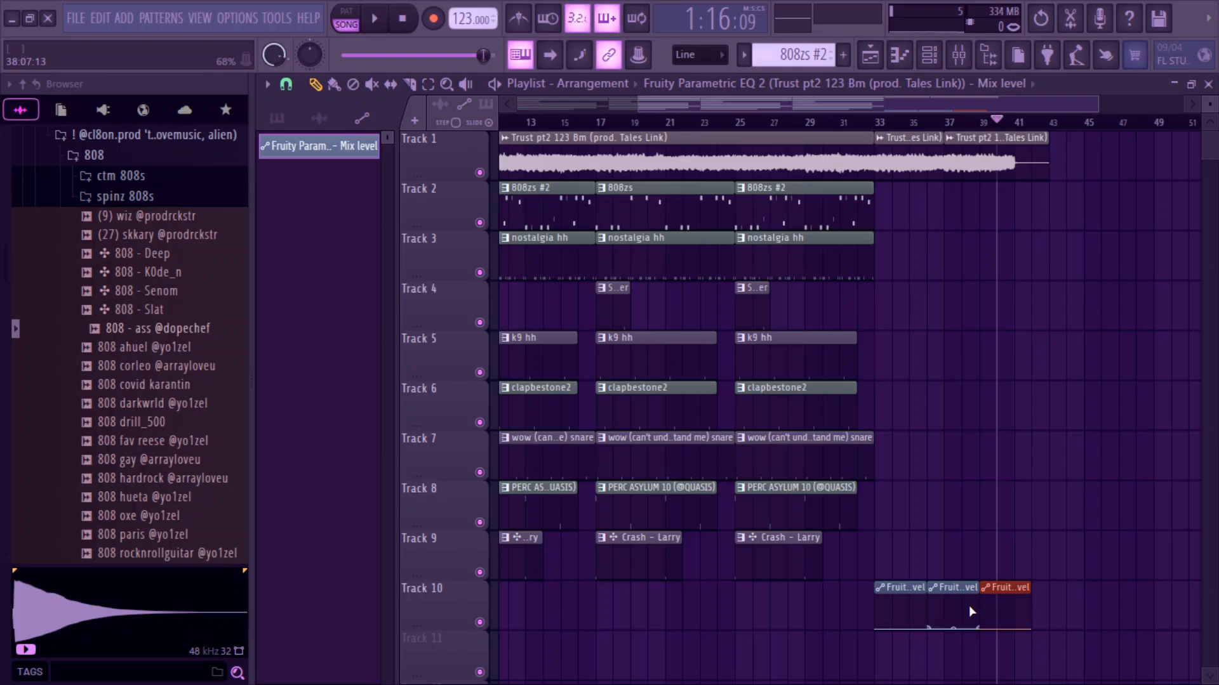
Step: Place a unique copy of the automation clip at bar 1 on Track 10, held flat at the maximum level
drag(909, 587, 532, 590)
click(515, 595)
click(519, 584)
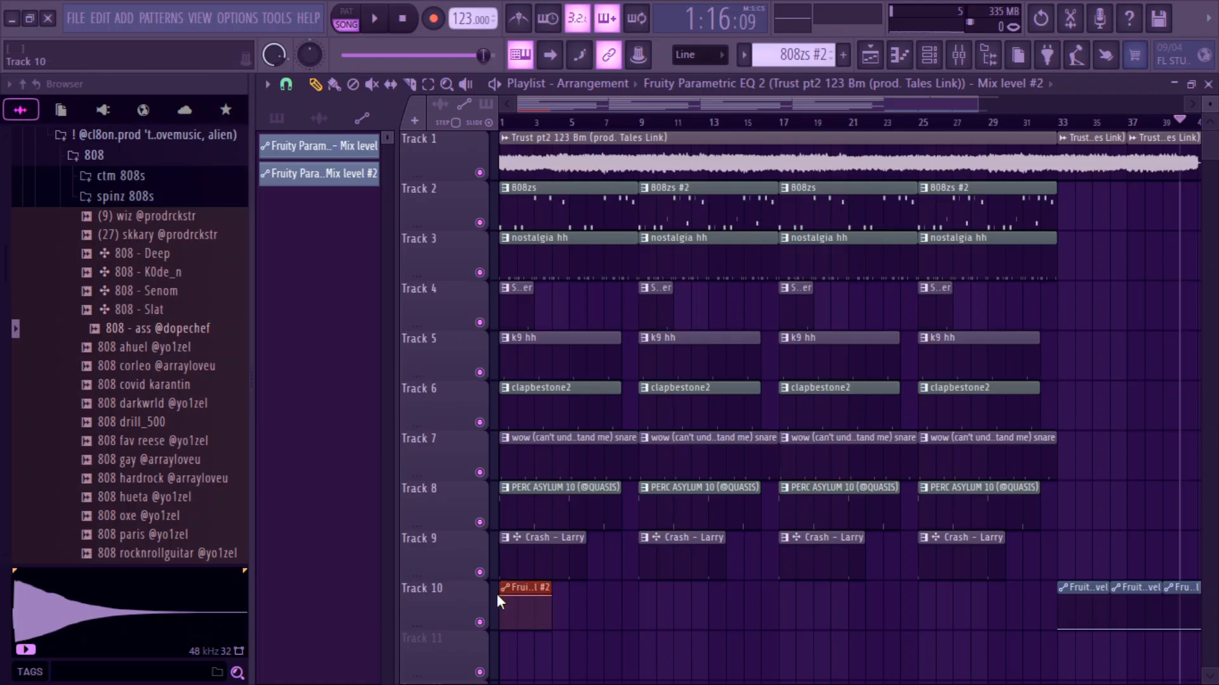
Step: Repeat the Mix level #2 automation clip along Track 10, trim the last copy at bar 33 and play the song from the start
key(ctrl+b)
key(ctrl+b)
key(ctrl+b)
key(ctrl+b)
key(ctrl+b)
key(ctrl+b)
key(ctrl+b)
key(ctrl+b)
key(ctrl+b)
key(ctrl+b)
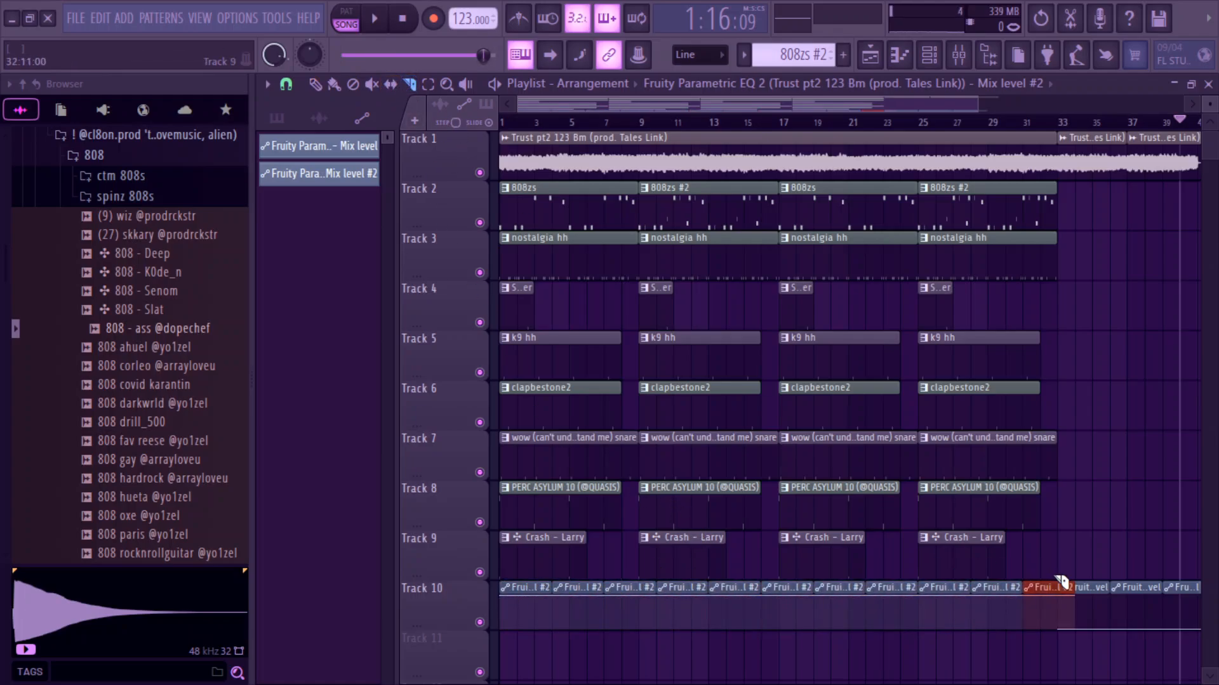
key(space)
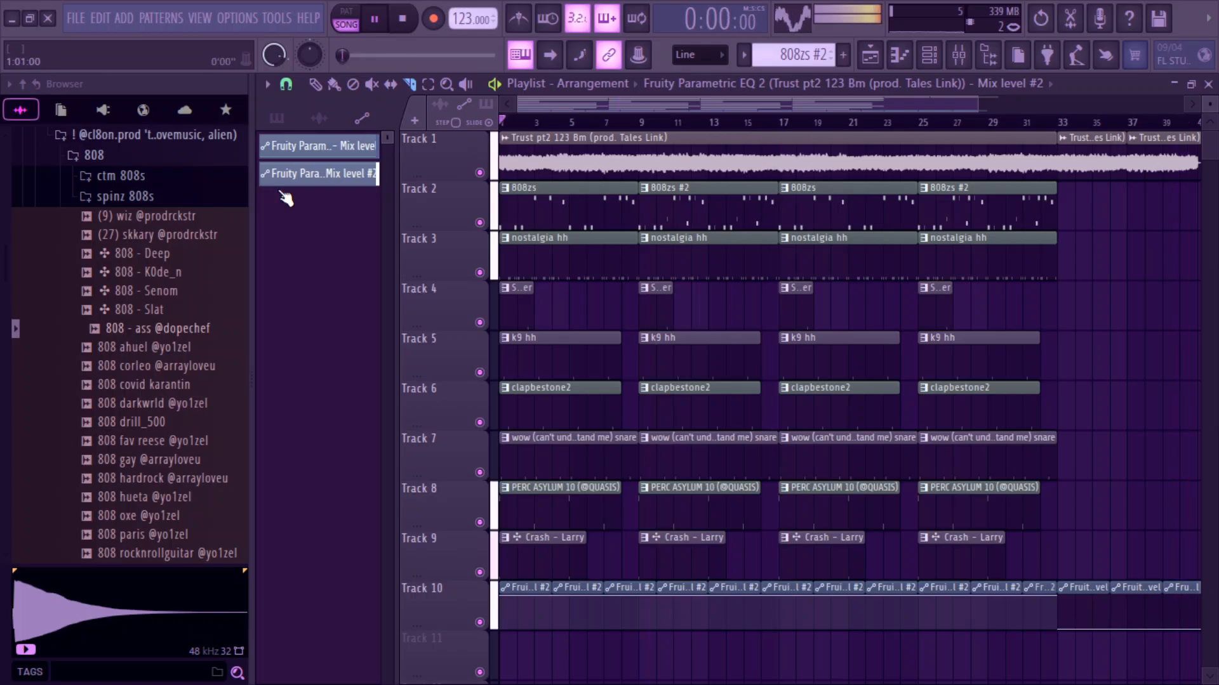
Step: Cut bars 1 and 2 from the first k9 hh, clapbestone2, wow snare, PERC ASYLUM 10, Crash - Larry and 808zs clips
drag(976, 105, 721, 127)
key(space)
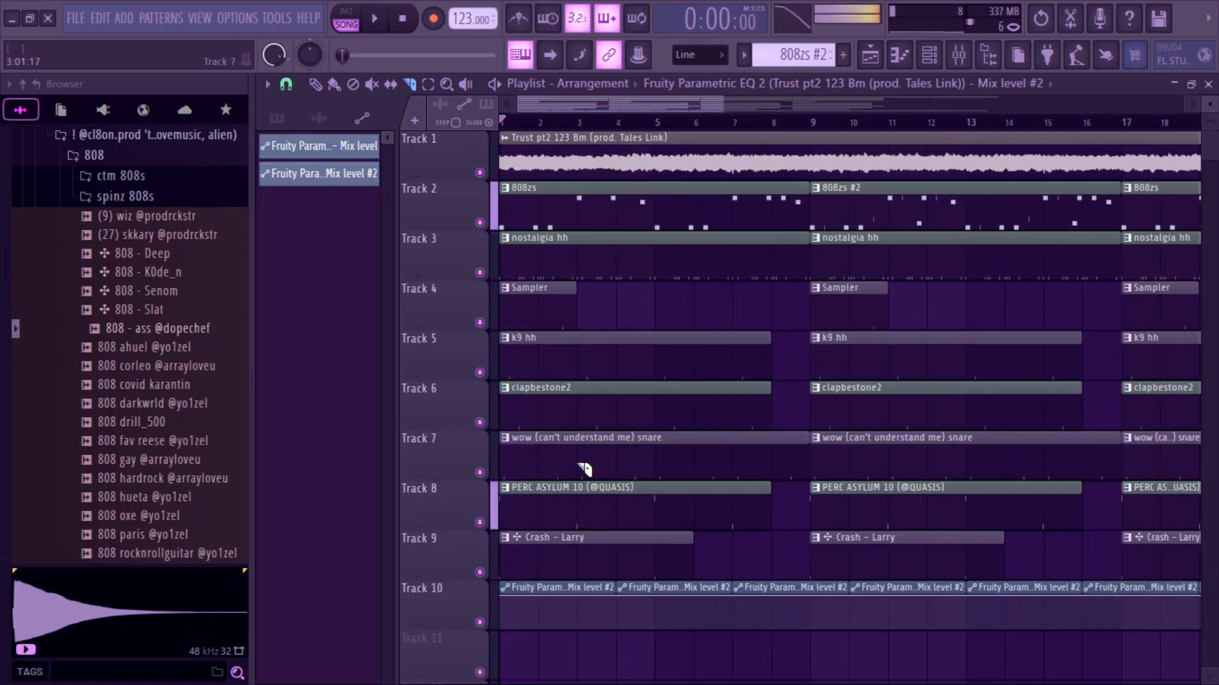
drag(585, 548, 578, 570)
key(space)
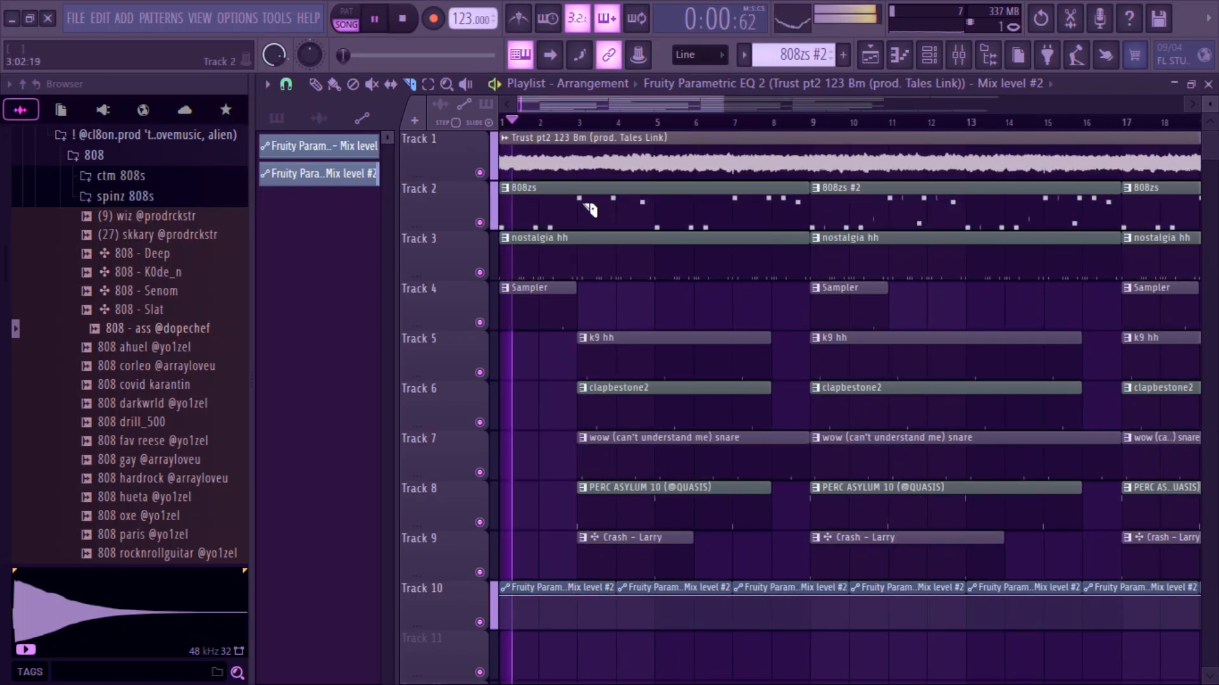
drag(578, 186, 579, 227)
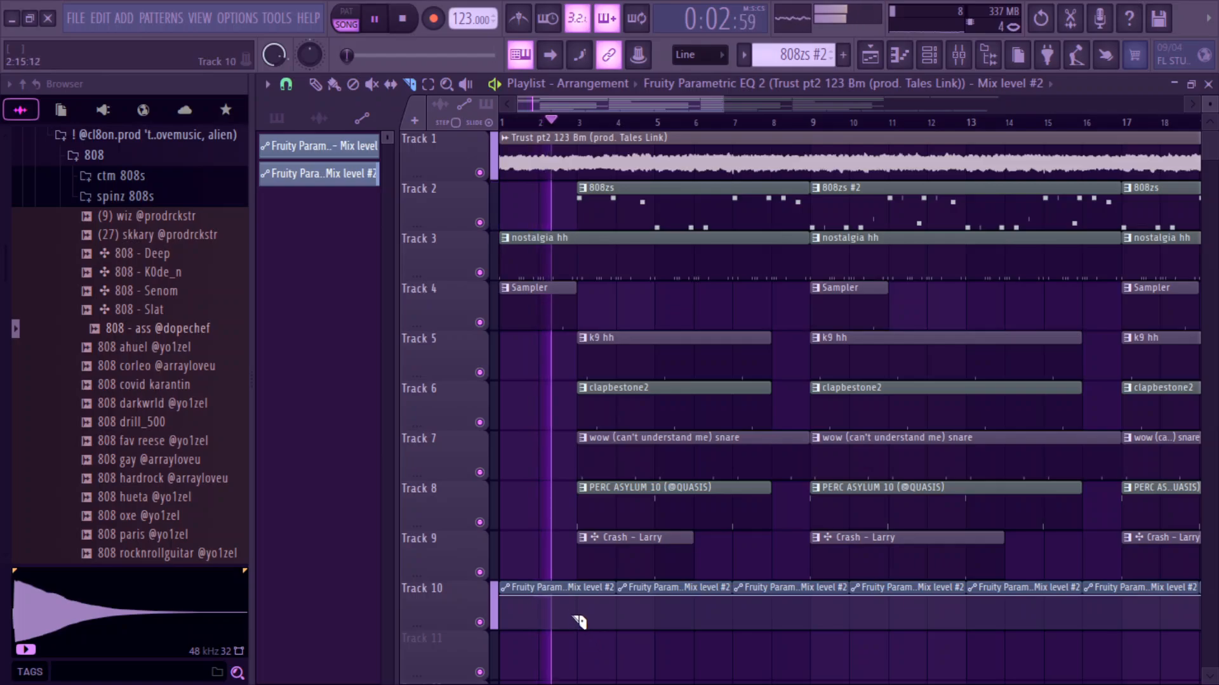
Step: Make the first automation clip on Track 10 unique and curve it from 0% at bar 1 up to 100% at bar 3
right_click(506, 586)
click(545, 578)
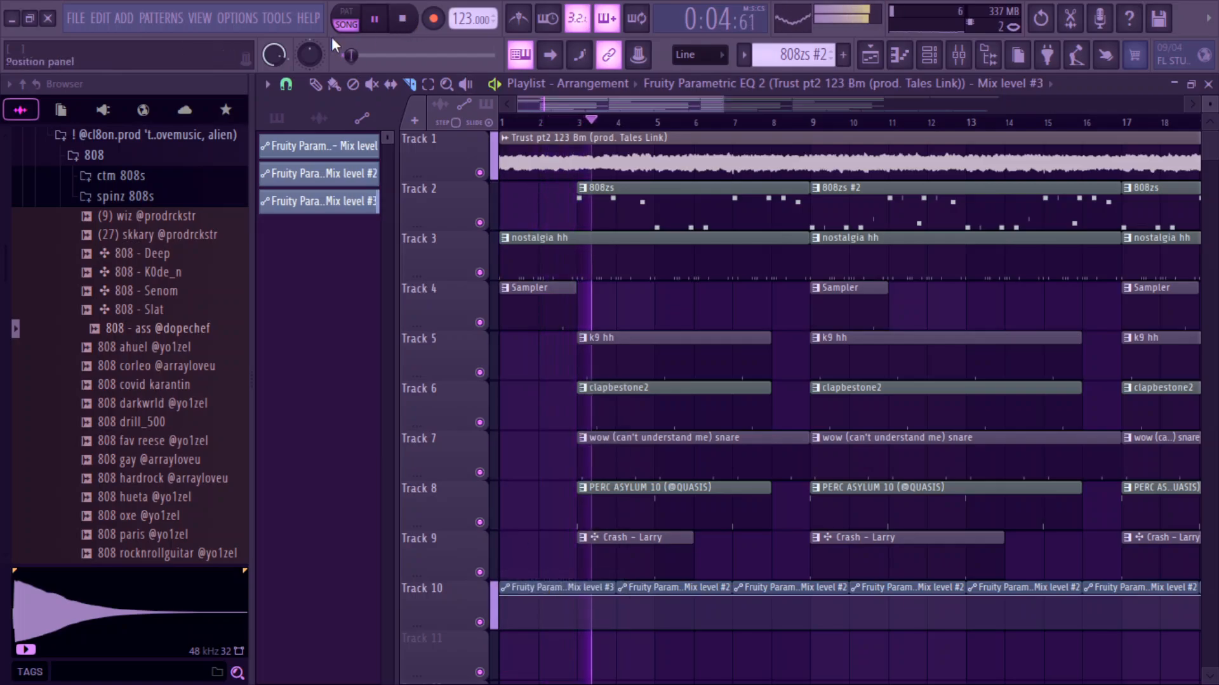
click(315, 85)
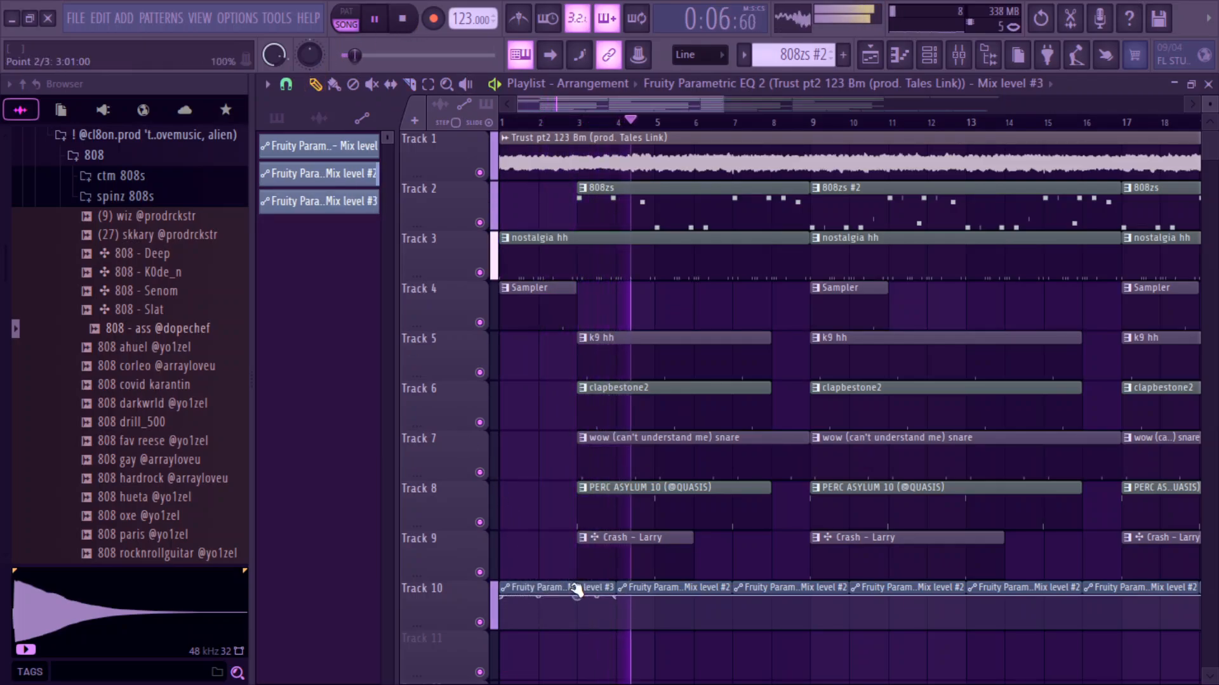
drag(505, 599, 536, 625)
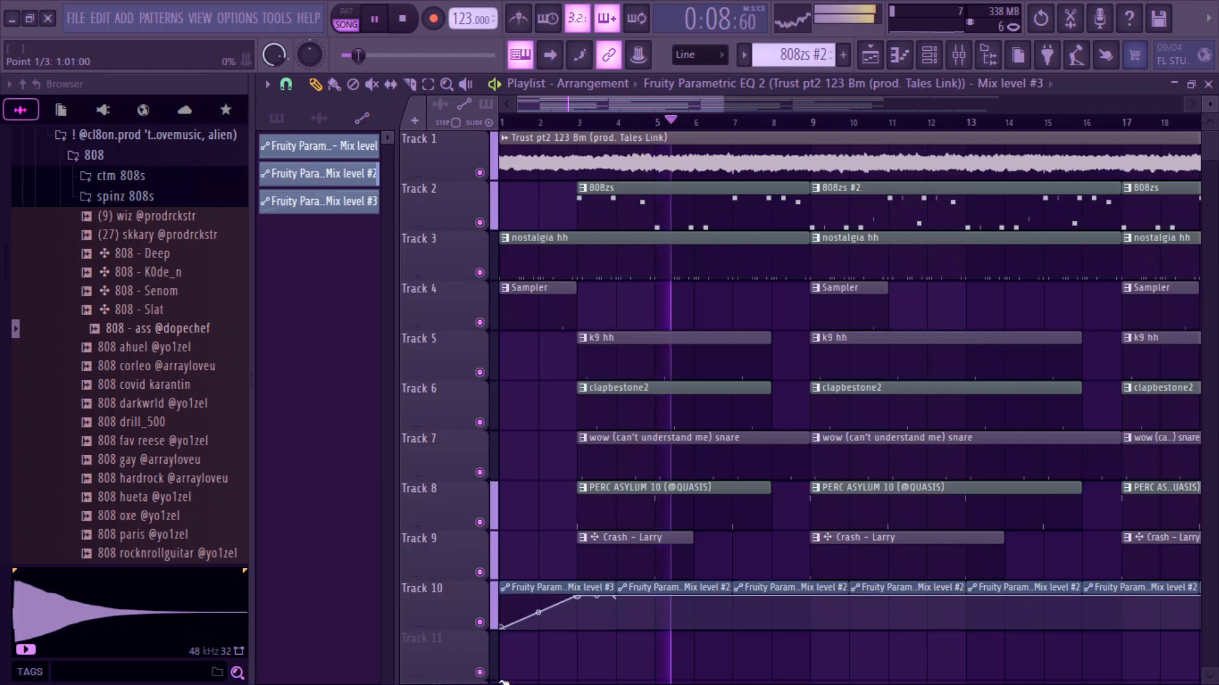
key(space)
key(space)
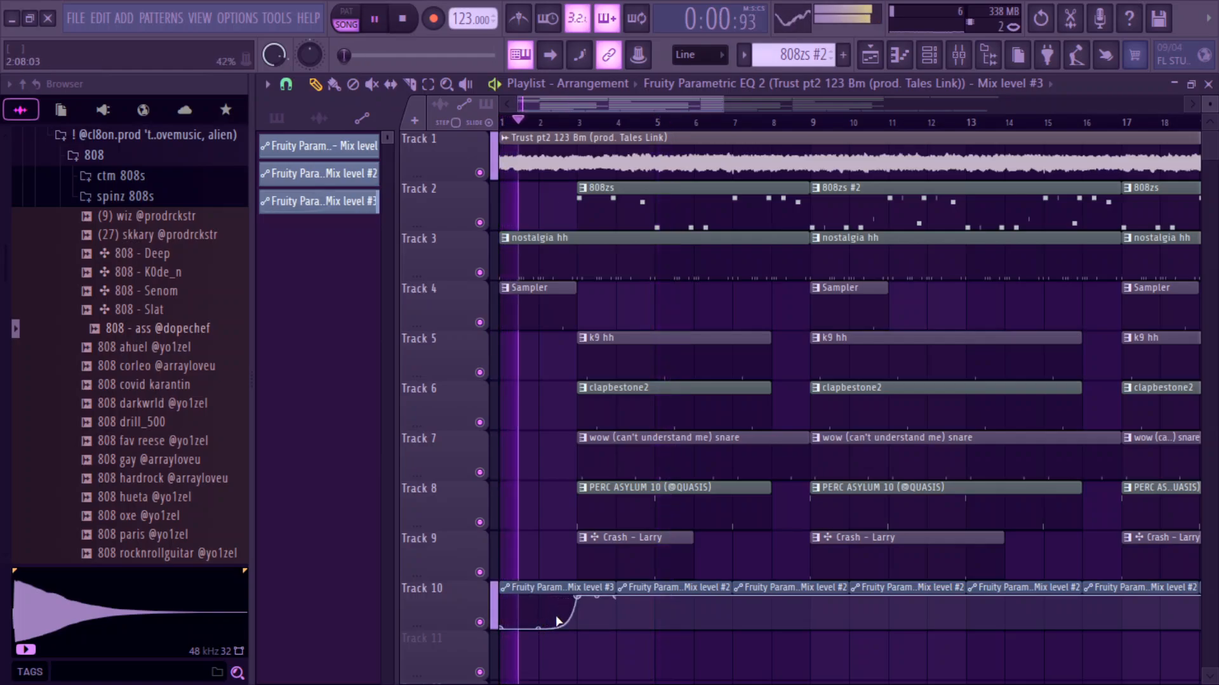
Step: Trim the first nostalgia hh clip on Track 3 to start at bar 3
drag(504, 262, 578, 262)
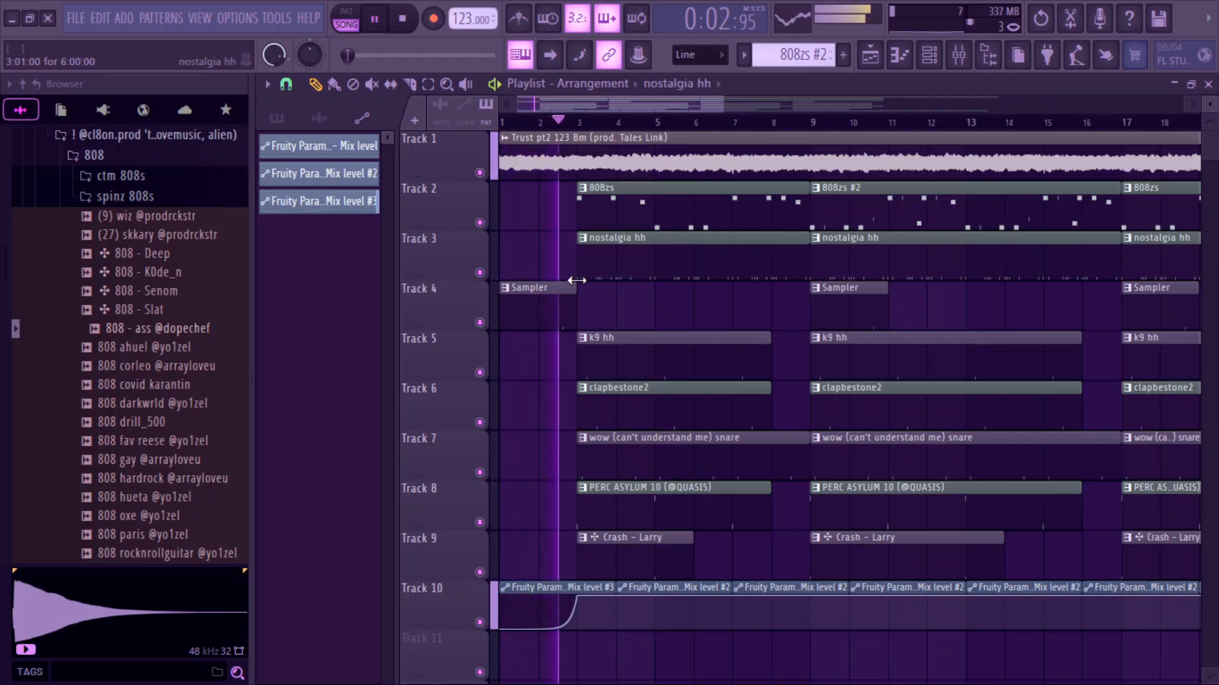
Step: Delete the first Sampler clip from Track 4 and look through the recent sample files in the browser
right_click(552, 308)
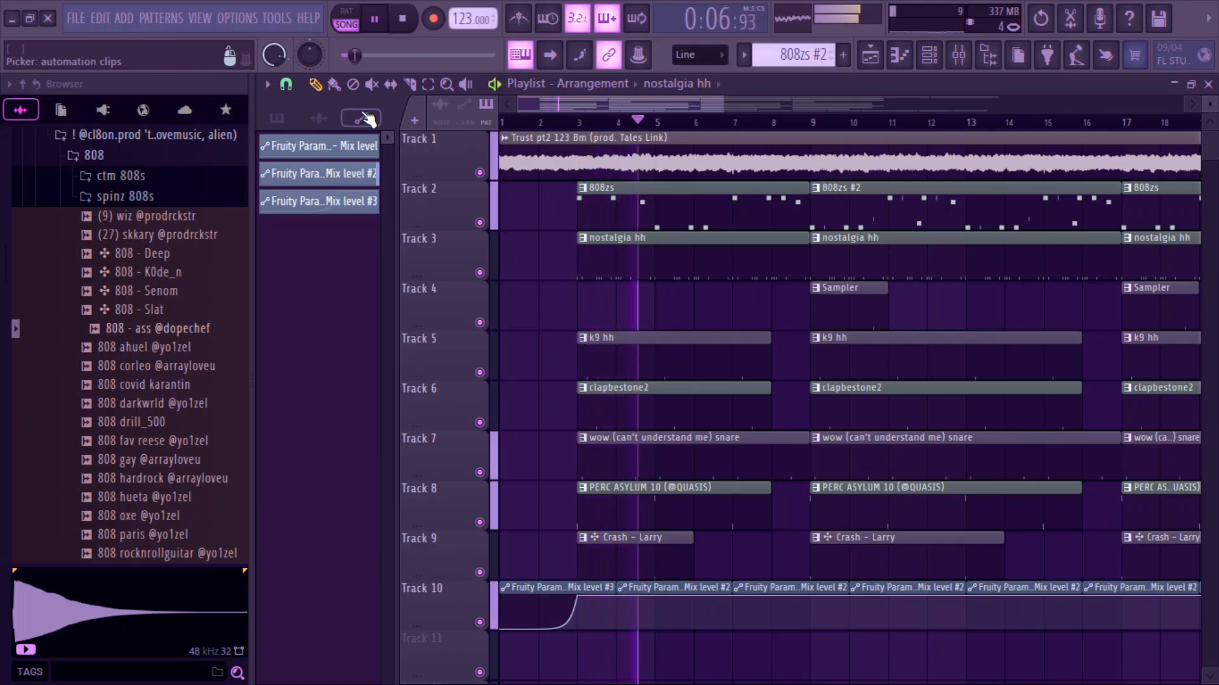
click(409, 83)
scroll(227, 167, up, 10)
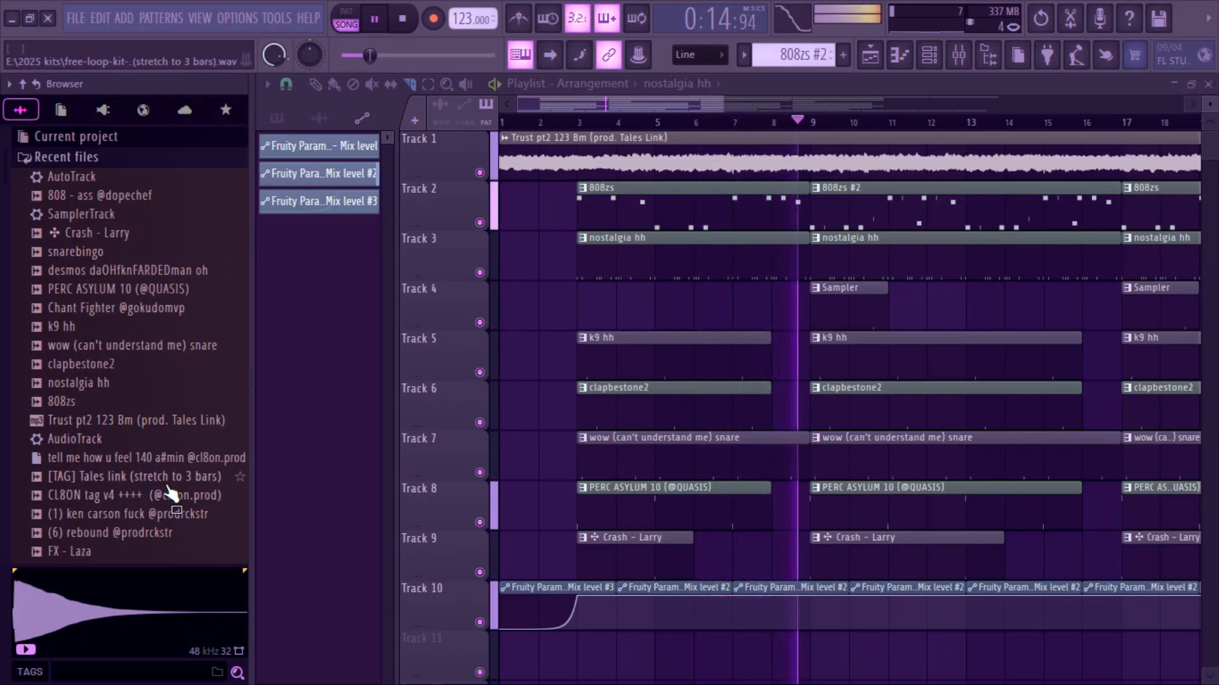
scroll(170, 495, down, 4)
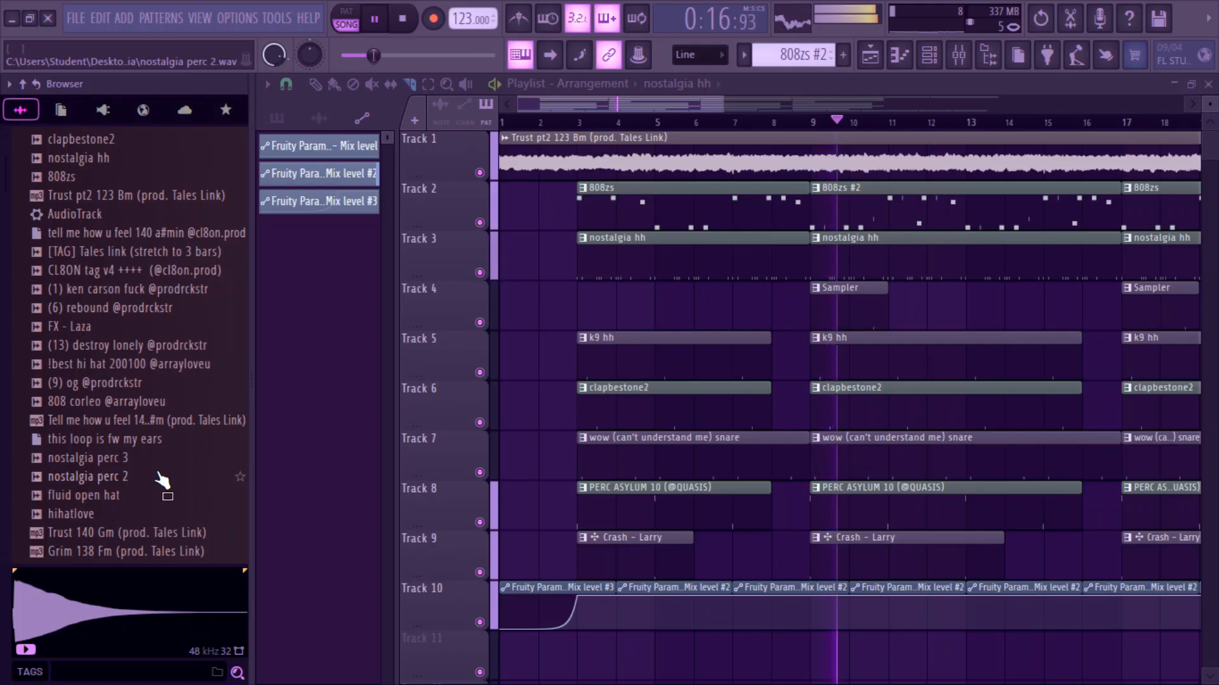
scroll(159, 480, up, 2)
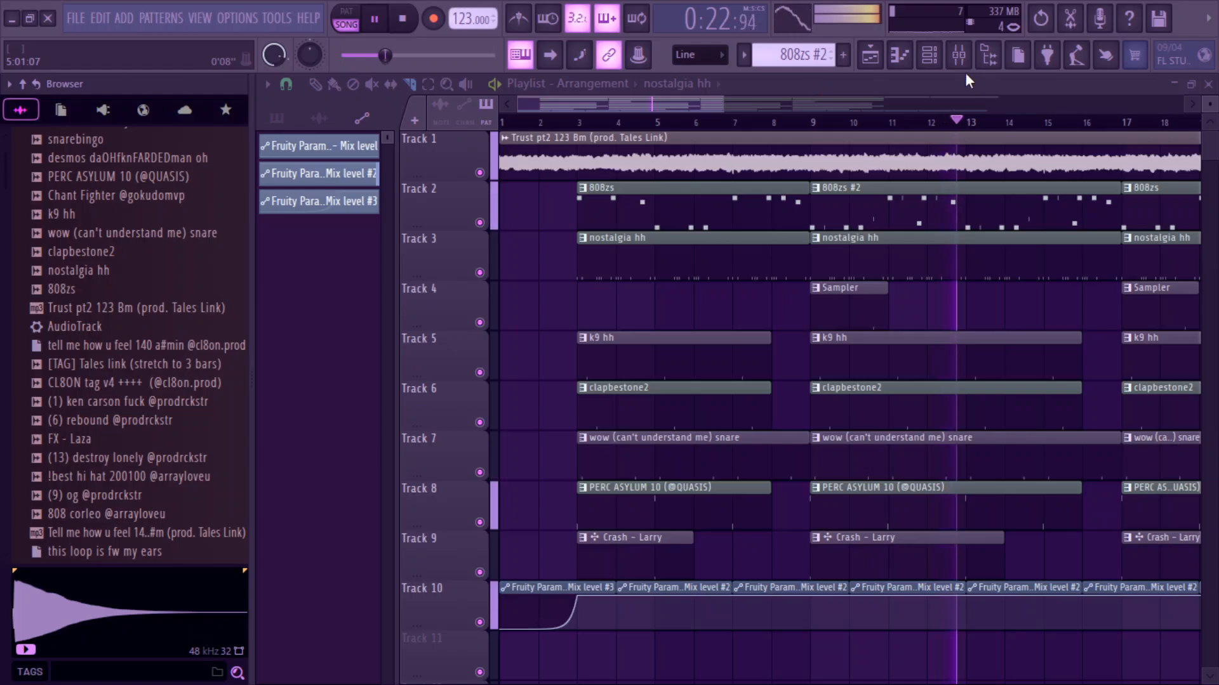
scroll(82, 303, down, 1)
scroll(81, 303, down, 1)
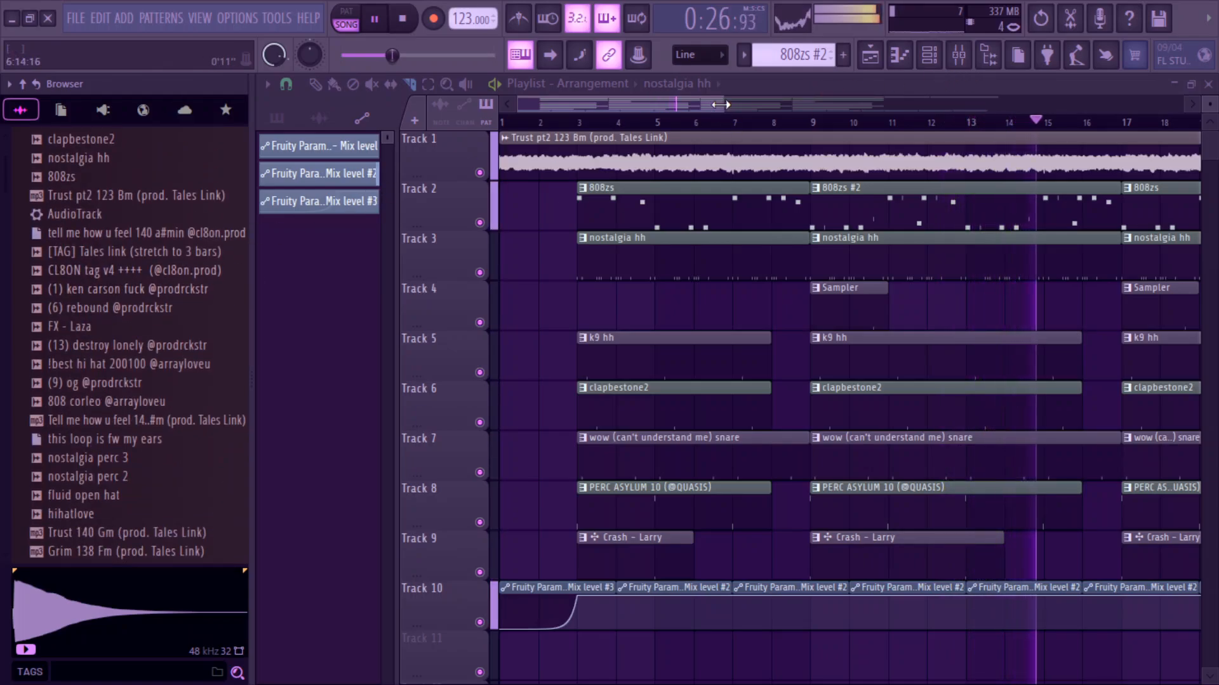
Step: Cut bars 17 and 18 from the third 808zs, nostalgia hh, k9 hh, clapbestone2, snare, PERC ASYLUM 10 and Crash clips; play from bar 17
drag(724, 108, 1168, 109)
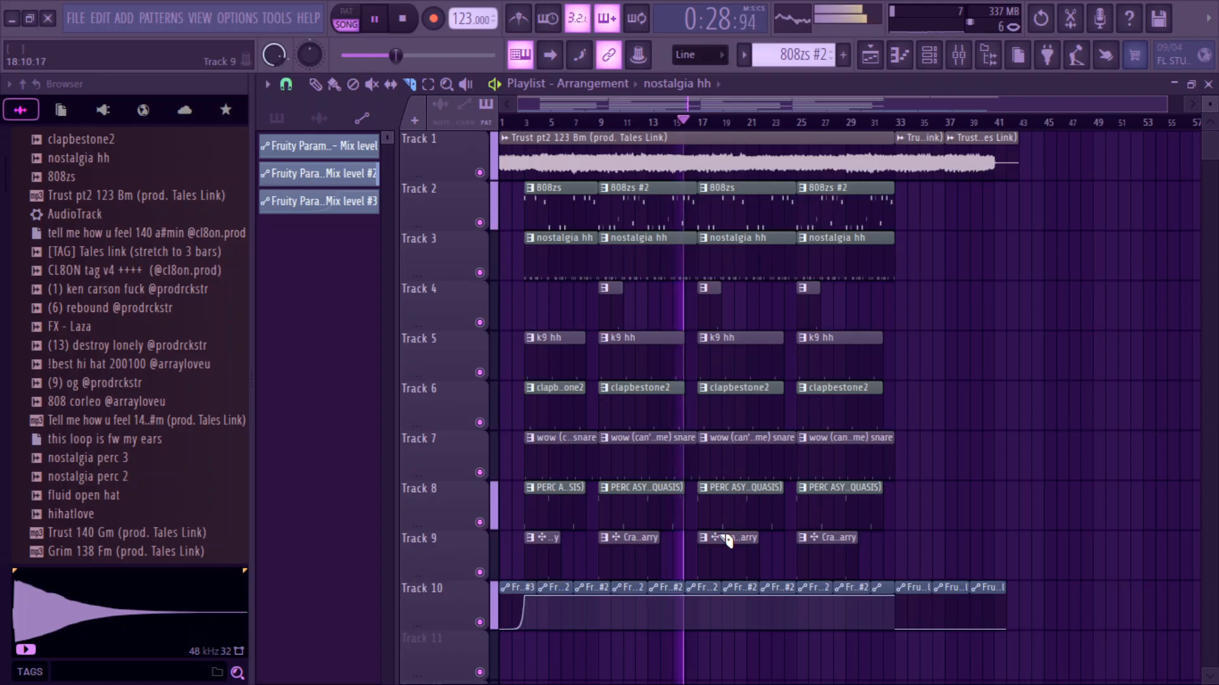
drag(724, 337, 722, 570)
drag(728, 240, 727, 242)
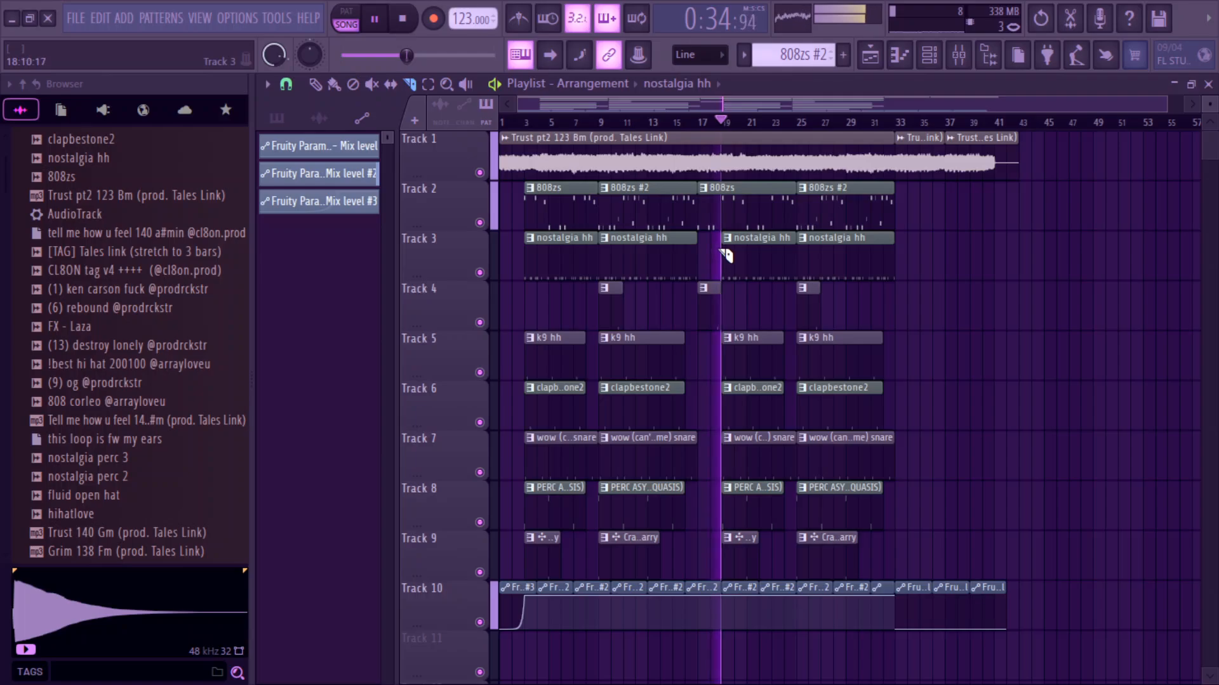
drag(730, 200, 724, 181)
click(700, 123)
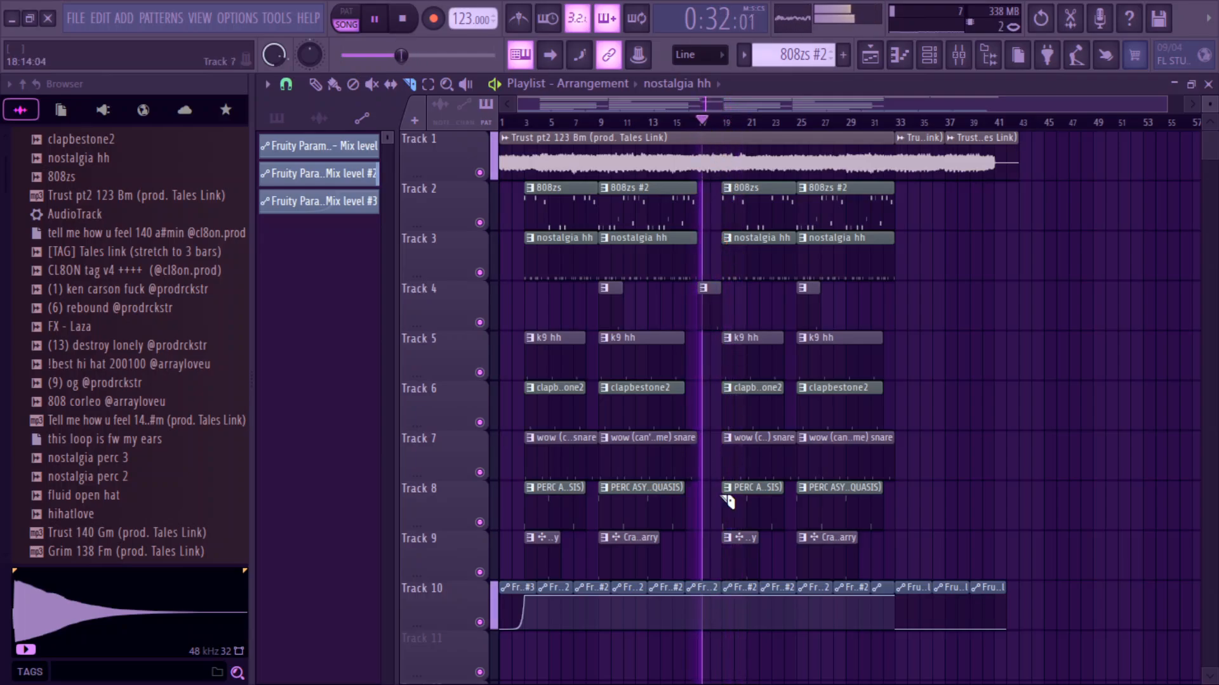
Step: Stop playback, place three copies of the outro's Mix level automation clip on Track 11 and remove Track 10's automation, both from bar 16 to 25
key(space)
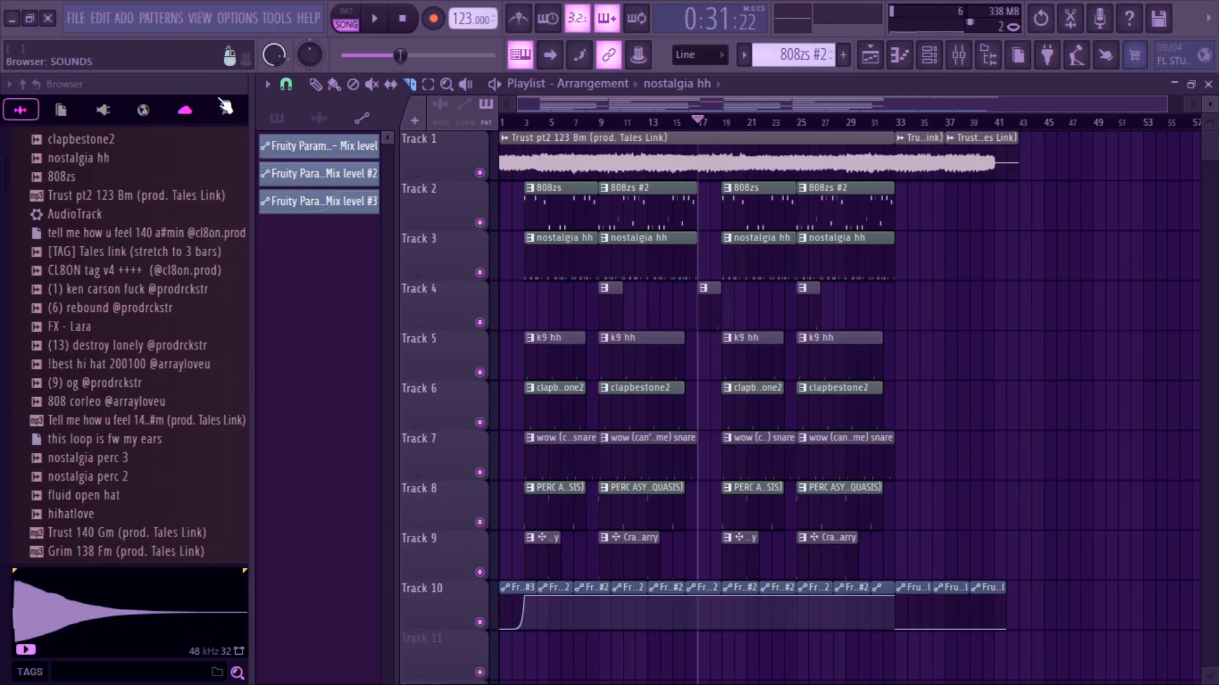
drag(909, 590, 689, 567)
right_click(706, 544)
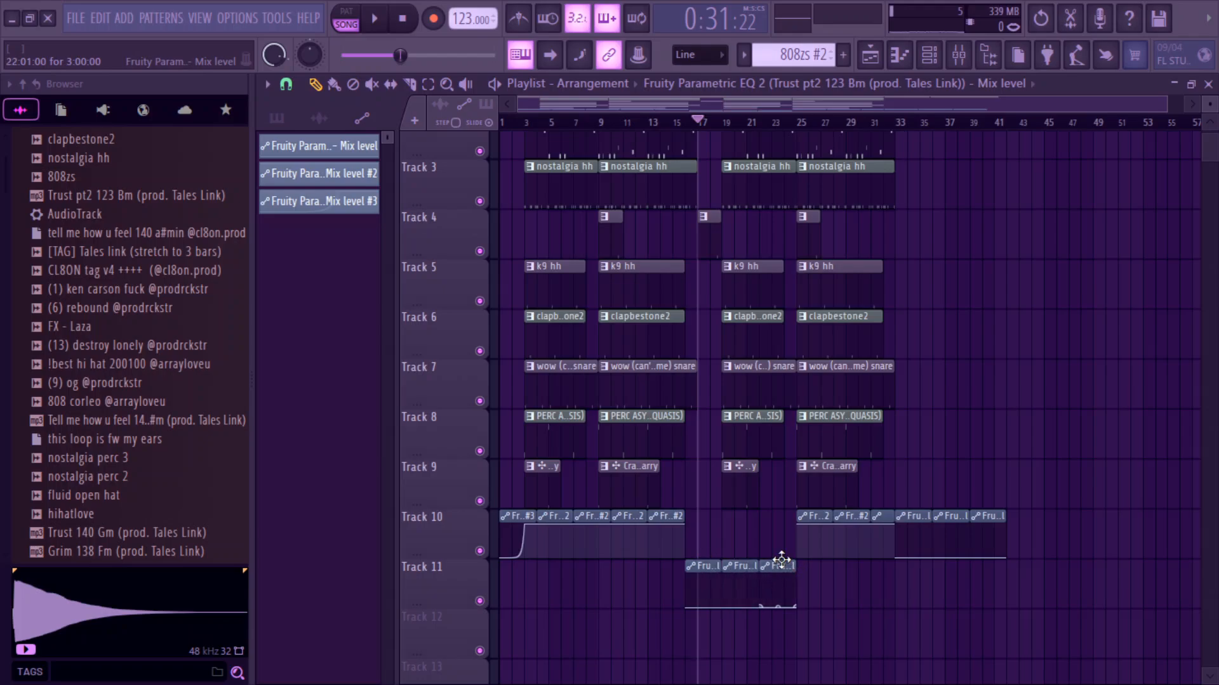
Step: Play the section from bar 17 and delete the 808zs clip at bar 19 and the Sampler clip at bar 17
scroll(781, 559, up, 2)
key(space)
right_click(772, 222)
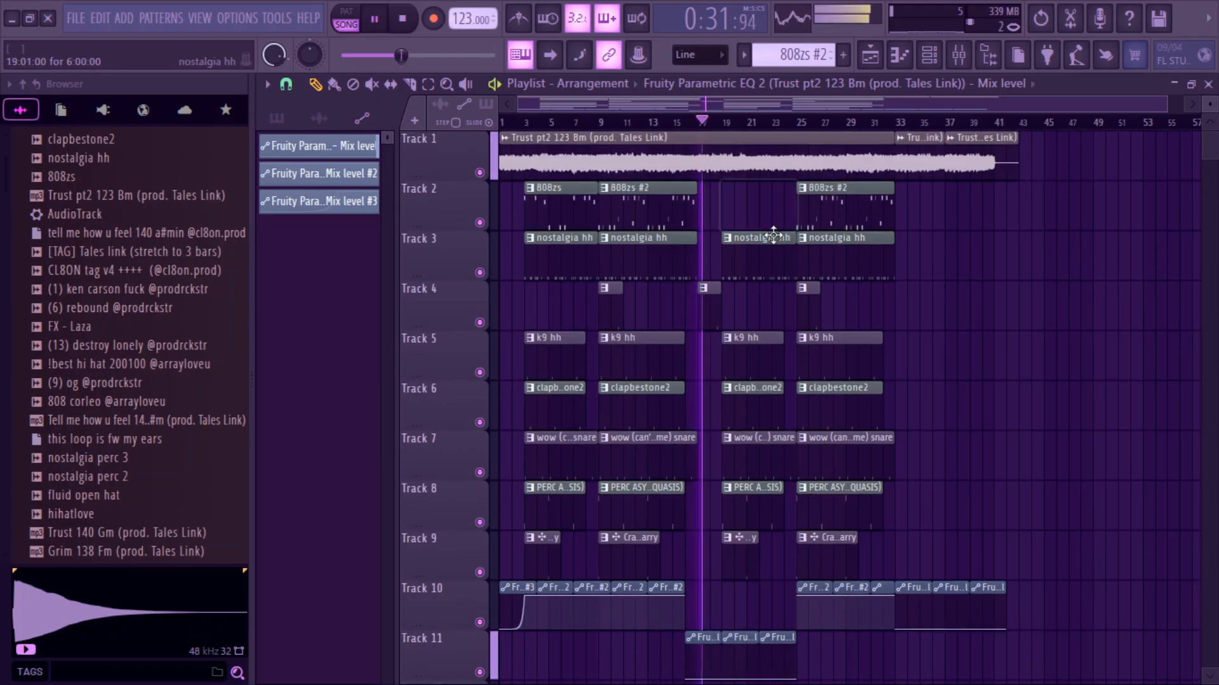
right_click(715, 305)
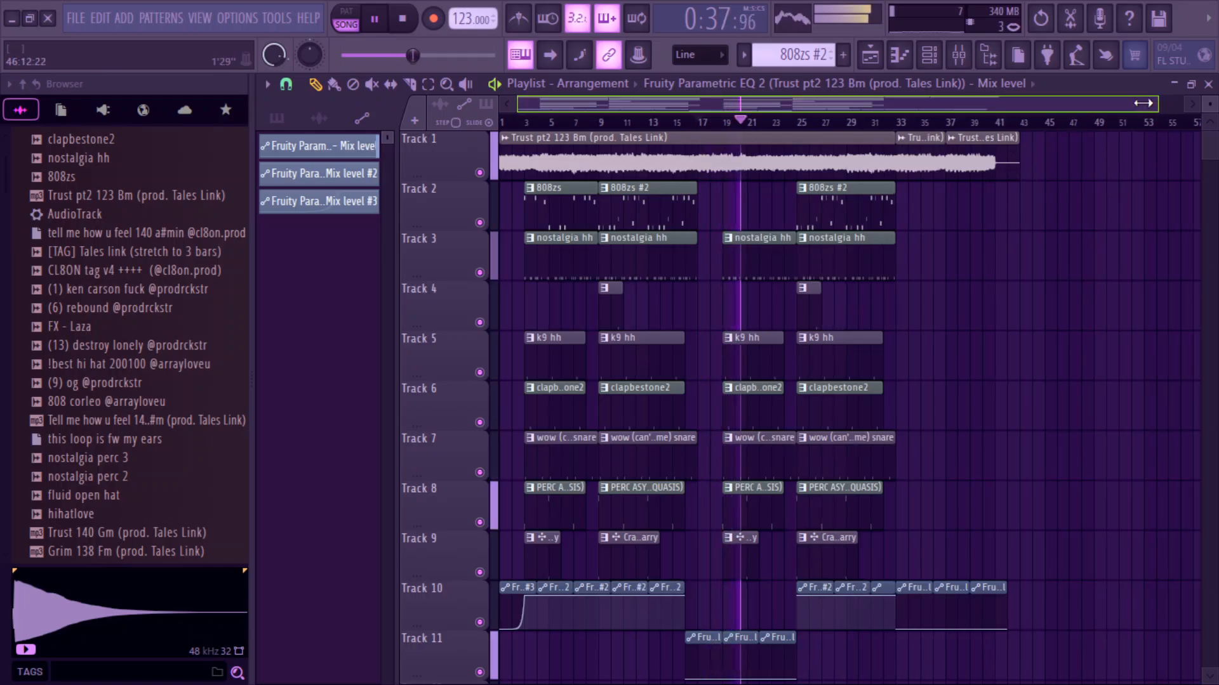
Step: Set the playlist snap to Beat and cut the last beat before bar 25 from the Trust pt2 loop and nostalgia hh clip
drag(1164, 105, 766, 104)
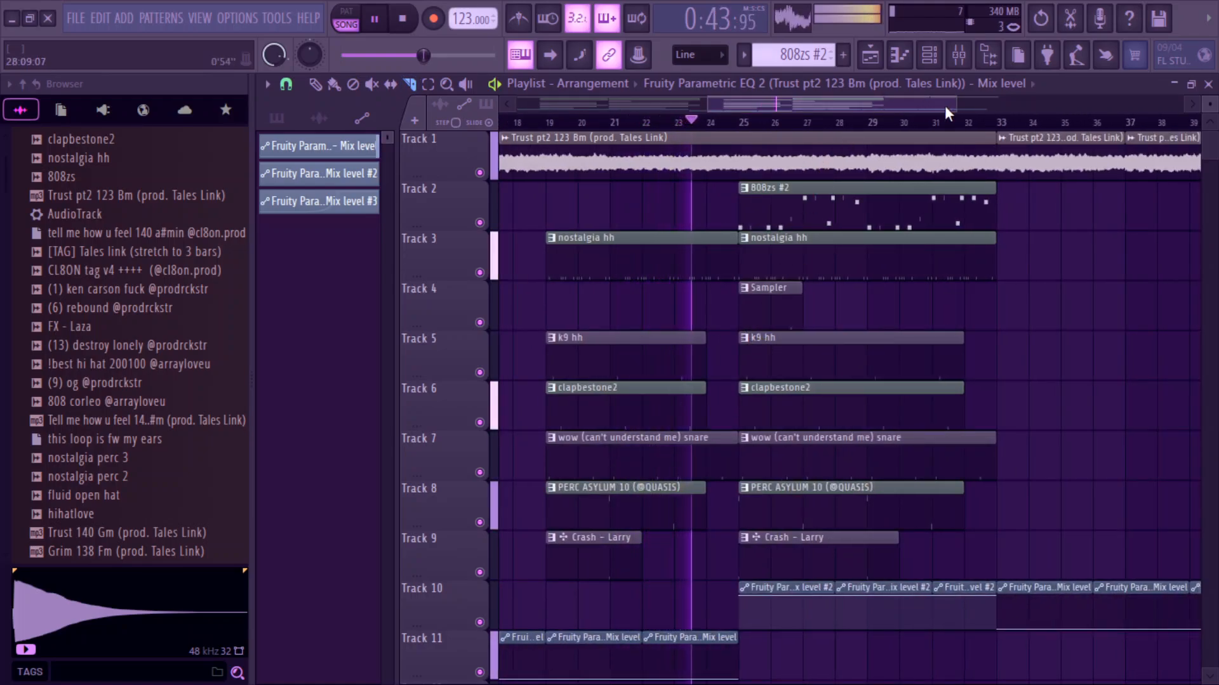
mouse_move(945, 113)
mouse_down()
mouse_move(990, 115)
mouse_move(933, 118)
mouse_move(959, 118)
mouse_up()
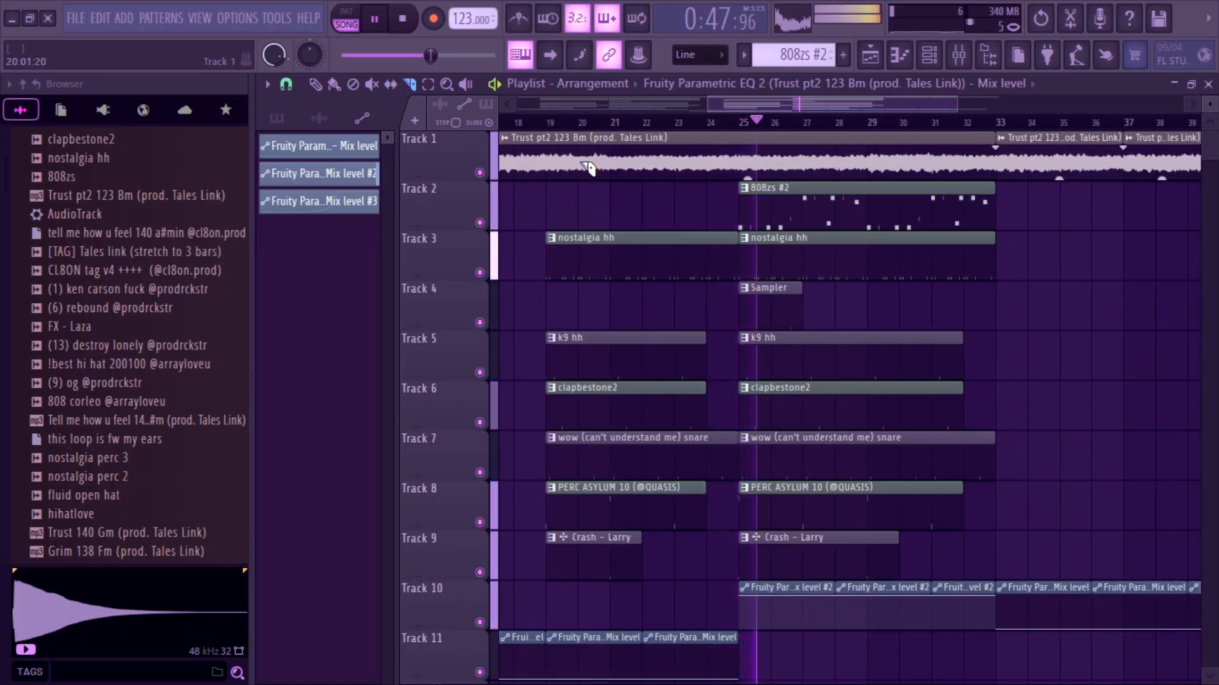
click(287, 83)
click(311, 337)
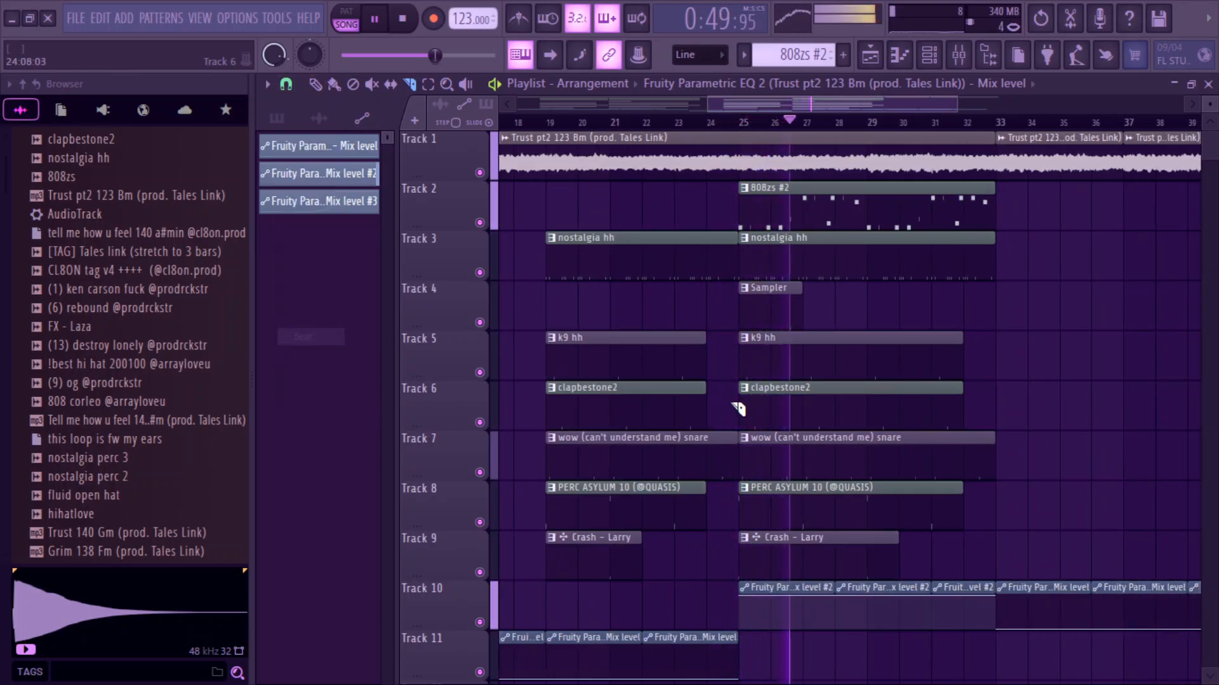
click(739, 147)
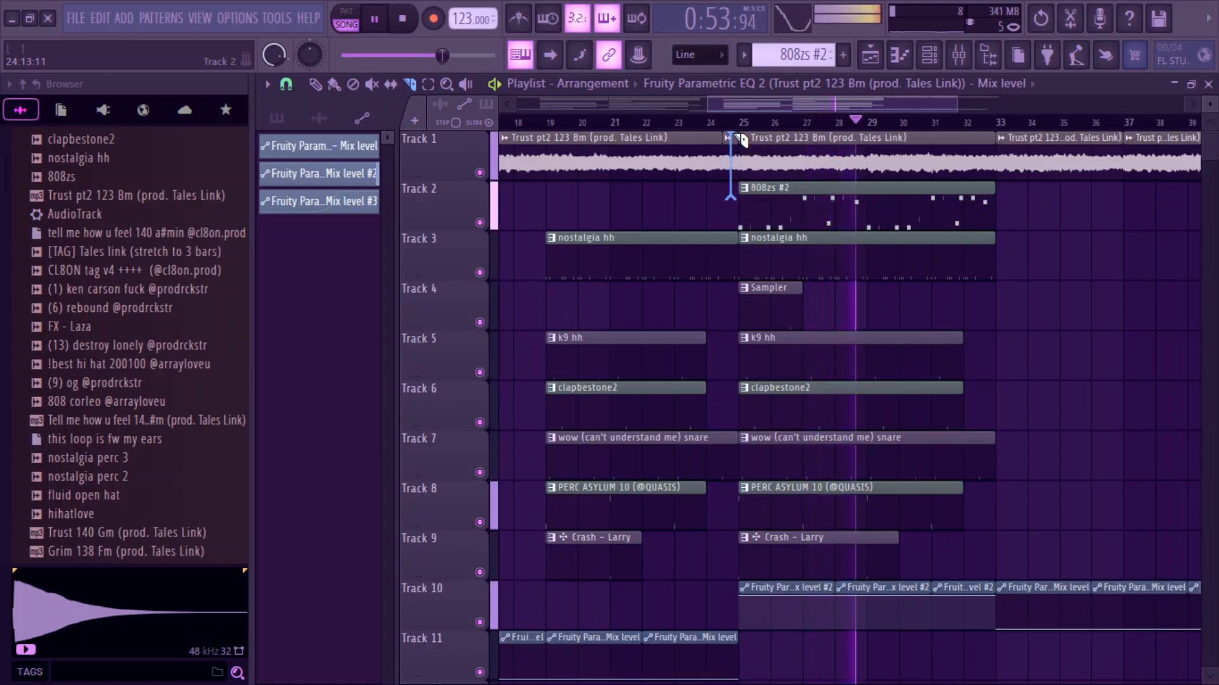
click(698, 121)
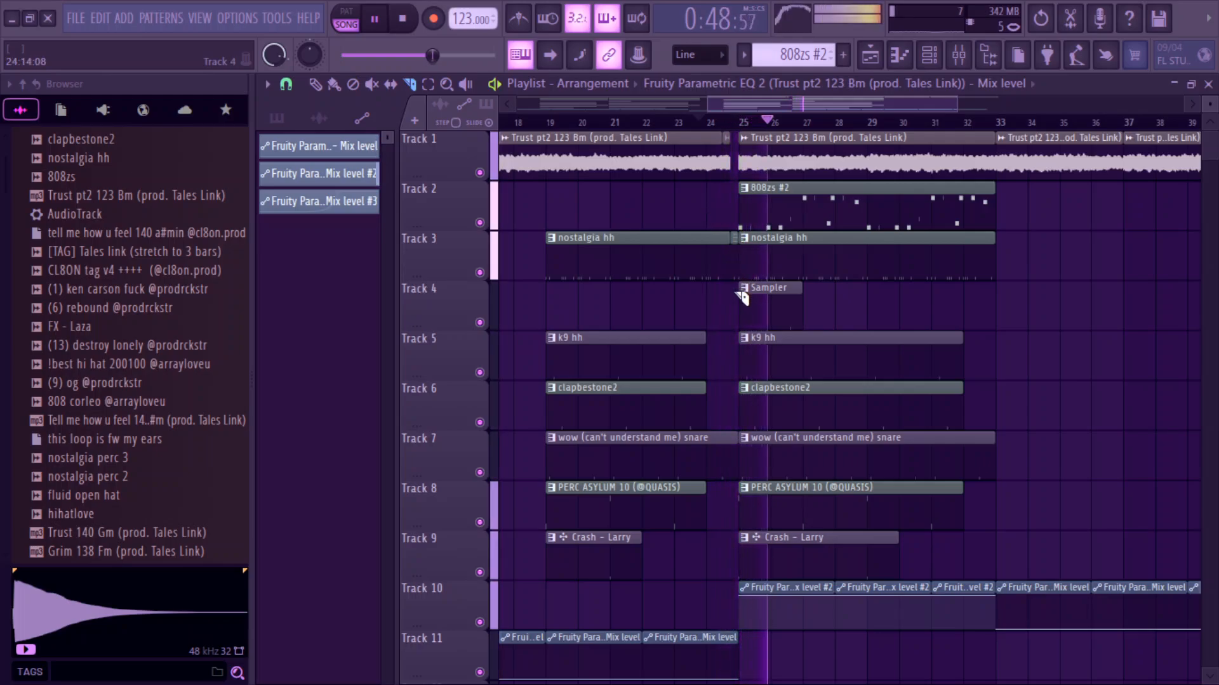
click(704, 118)
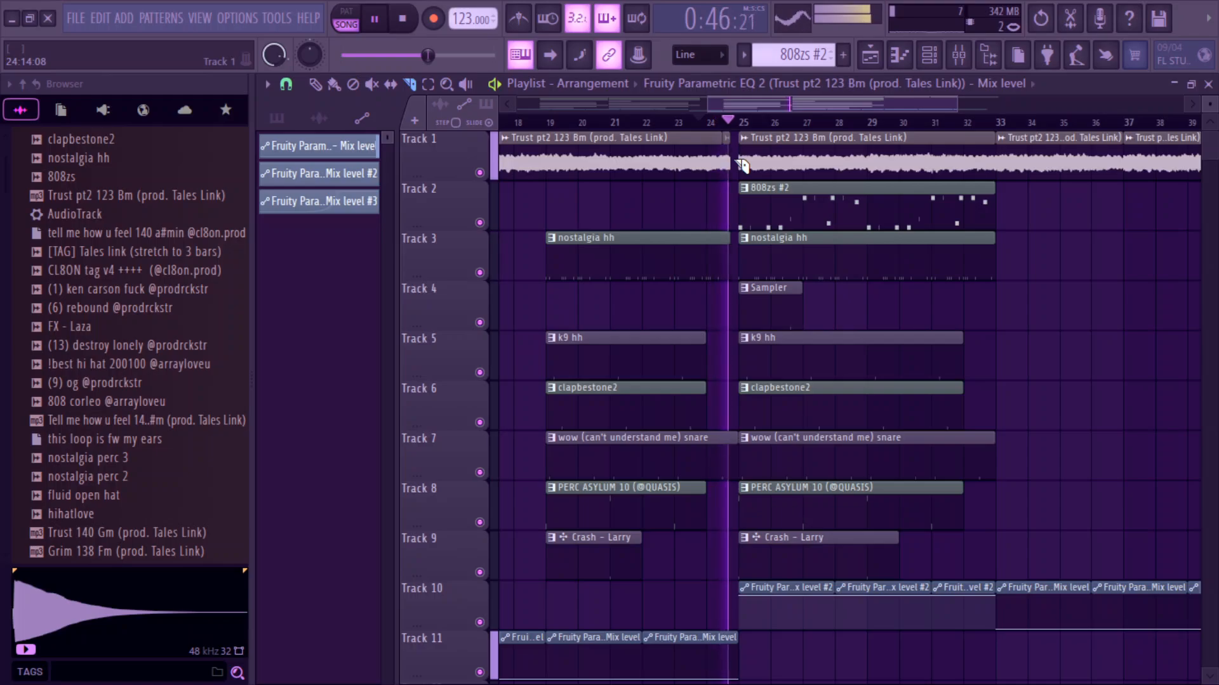
Step: Play the song from the start and move the three Mix level automation clips from Track 11 into the gap on Track 10
drag(803, 106, 613, 106)
scroll(773, 115, down, 5)
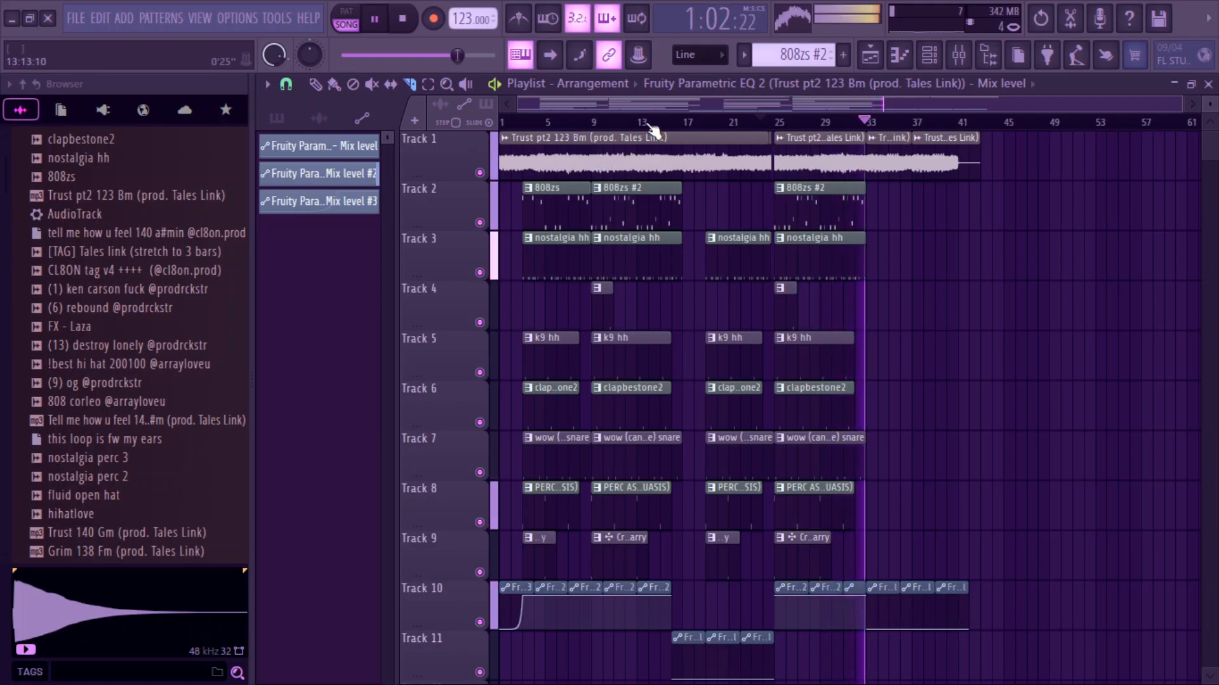
click(502, 122)
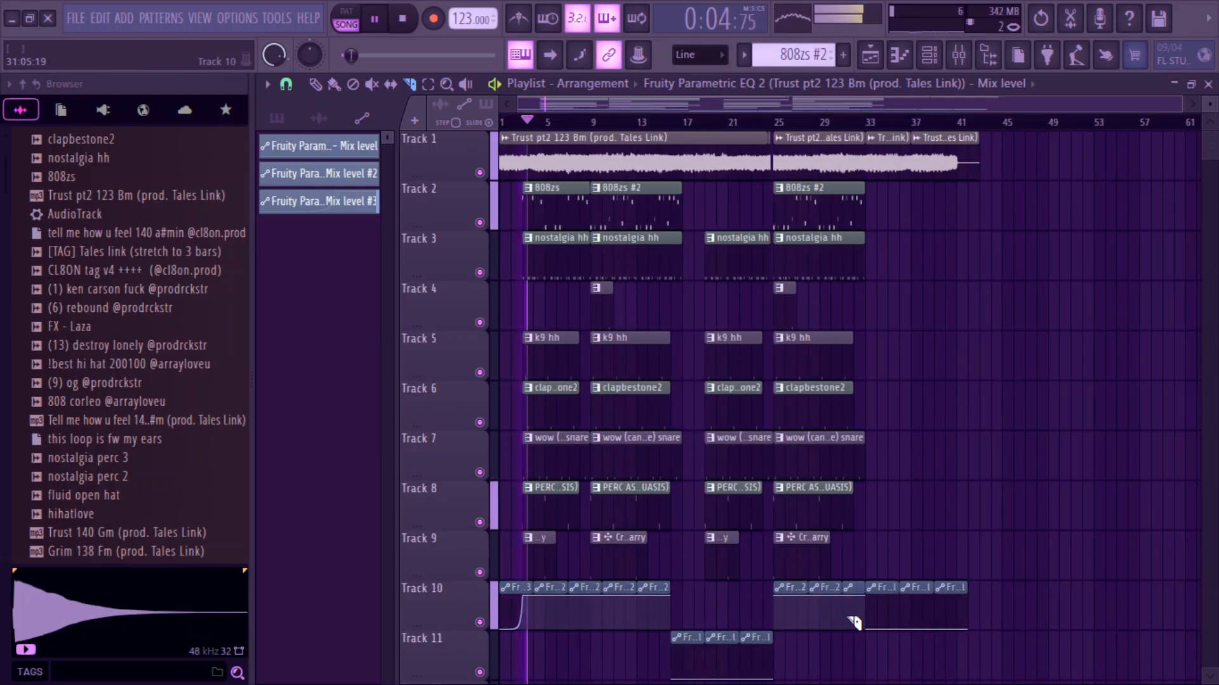
drag(817, 655, 700, 649)
key(shift+Up)
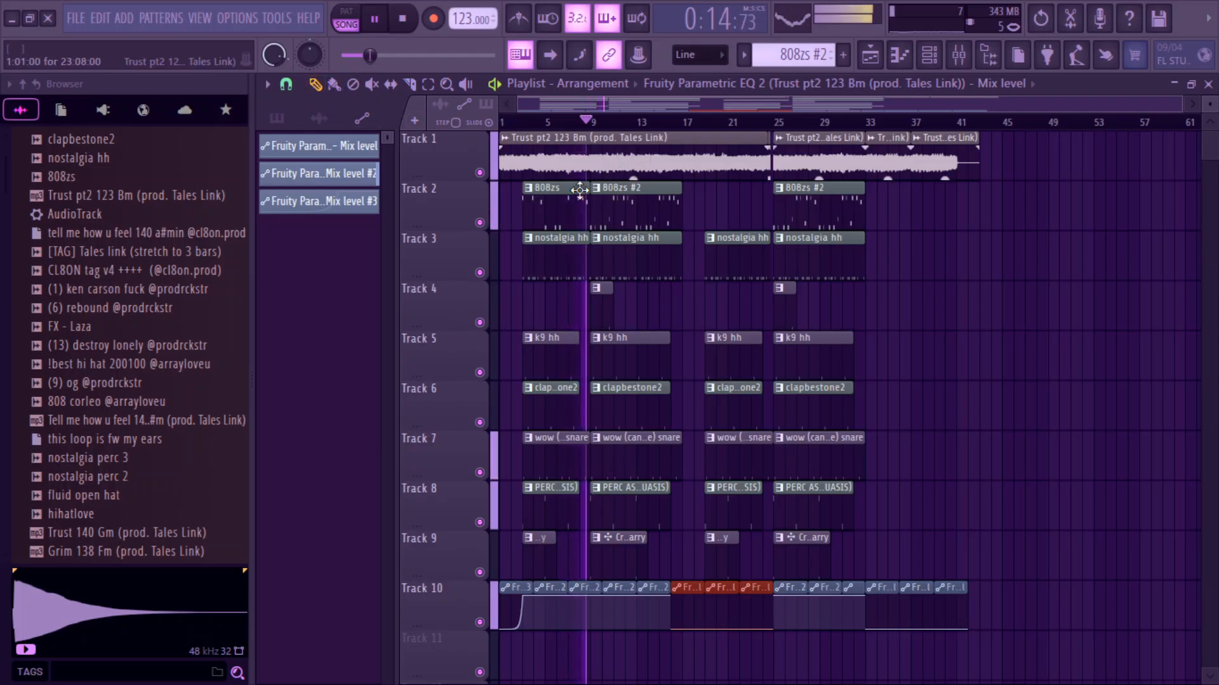
Step: Place the Tales link tag sample on Track 11 and the CL8ON tag v4 ++++ sample on Track 12, both starting at bar 1
drag(127, 252, 402, 604)
key(Return)
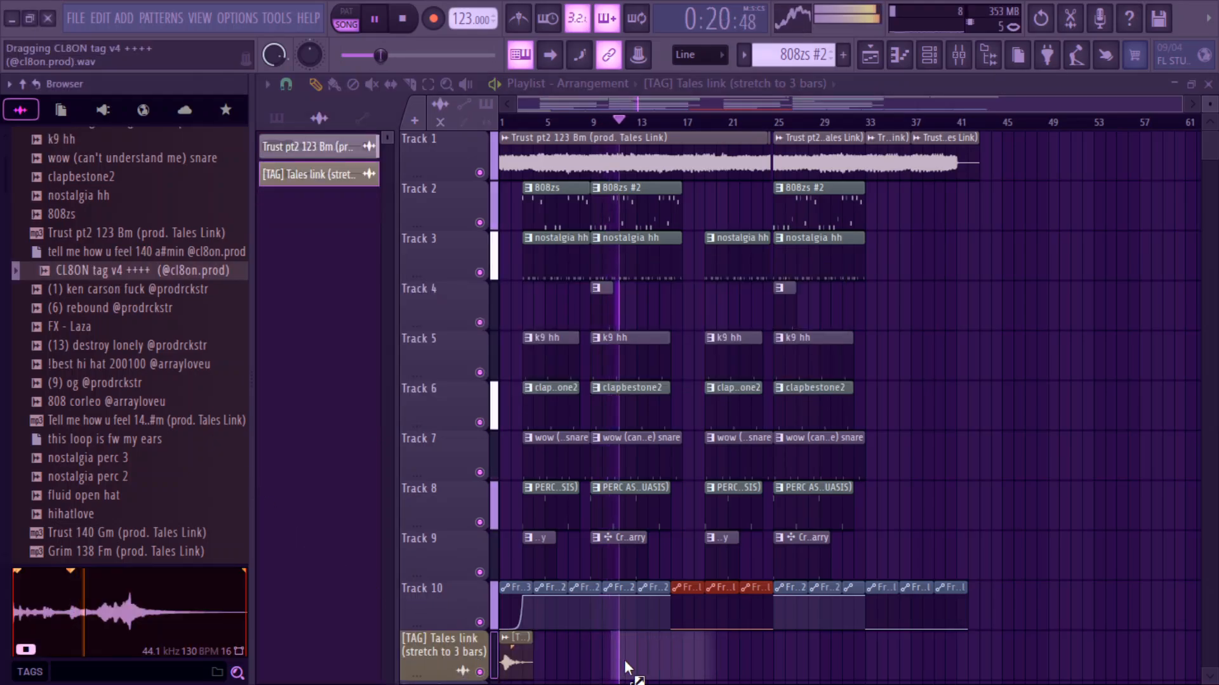
scroll(480, 679, down, 5)
drag(527, 584, 540, 434)
double_click(540, 432)
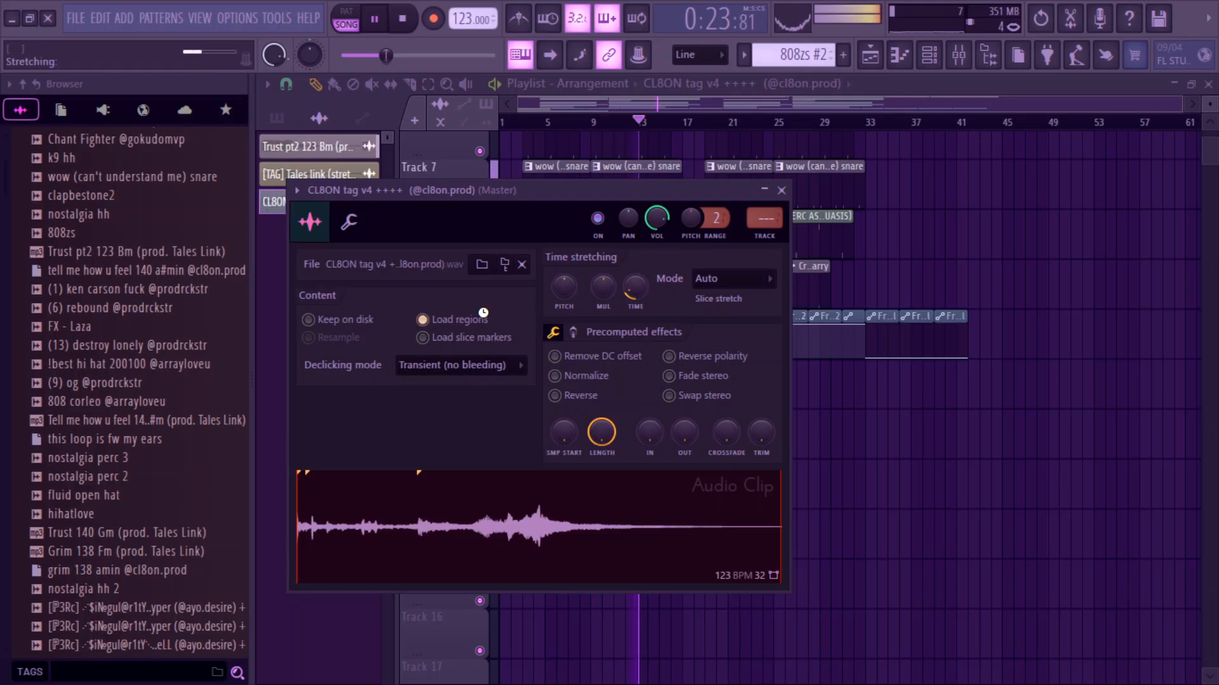
key(super)
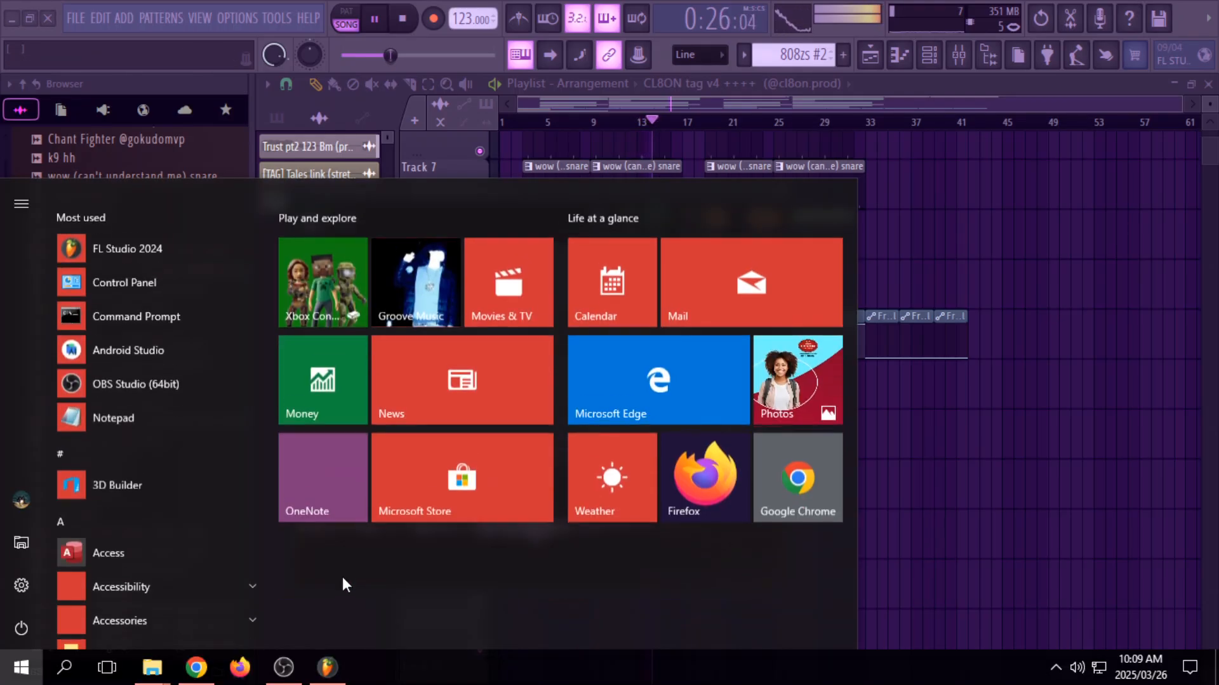
click(297, 670)
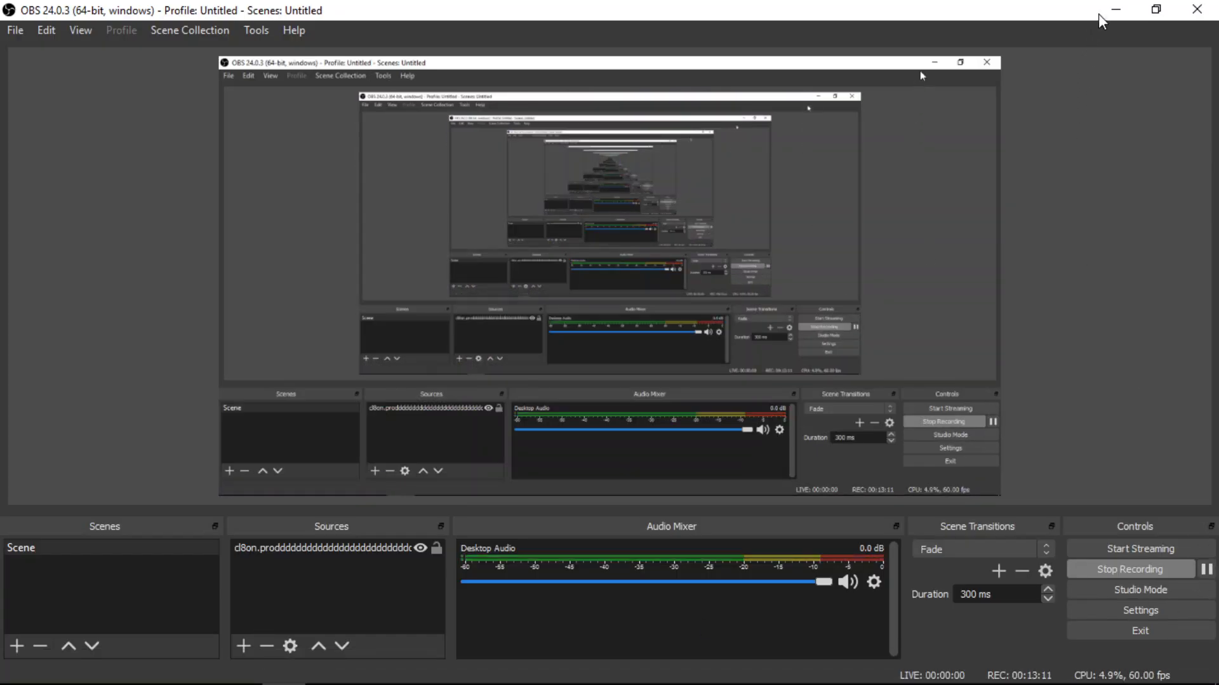
click(1115, 10)
click(647, 149)
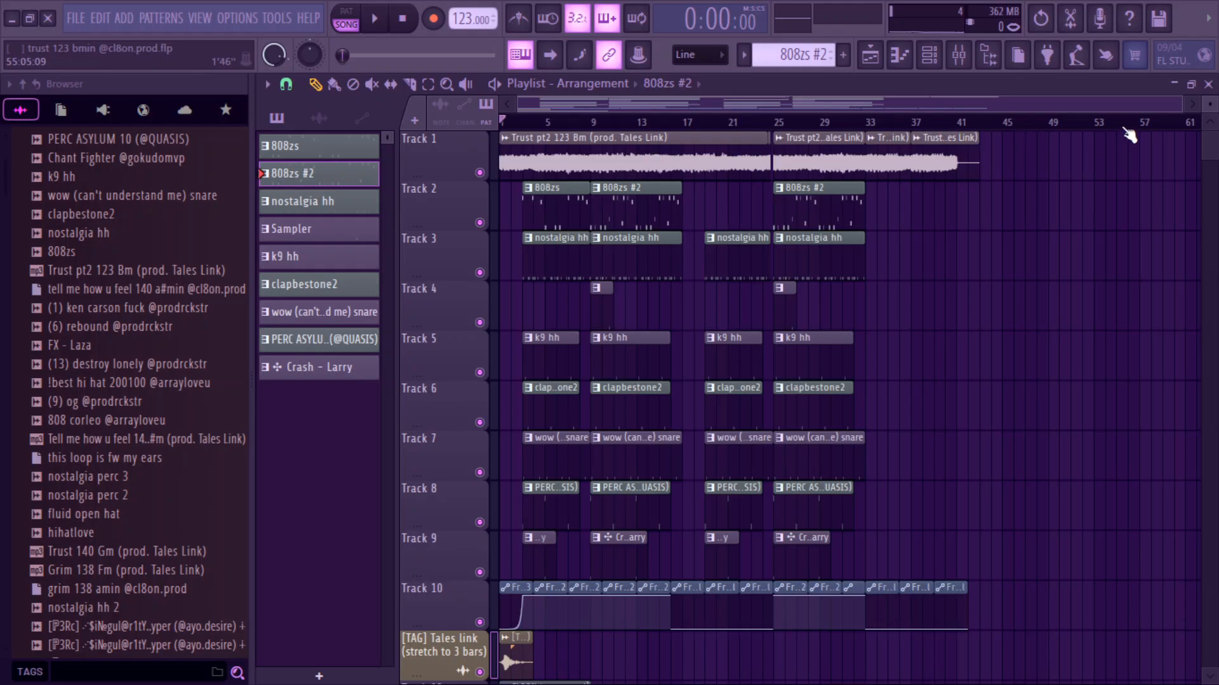
Step: Hide the browser, add the animated dancing character from the plugin picker and undo the accidental clip move
drag(1183, 101, 1003, 103)
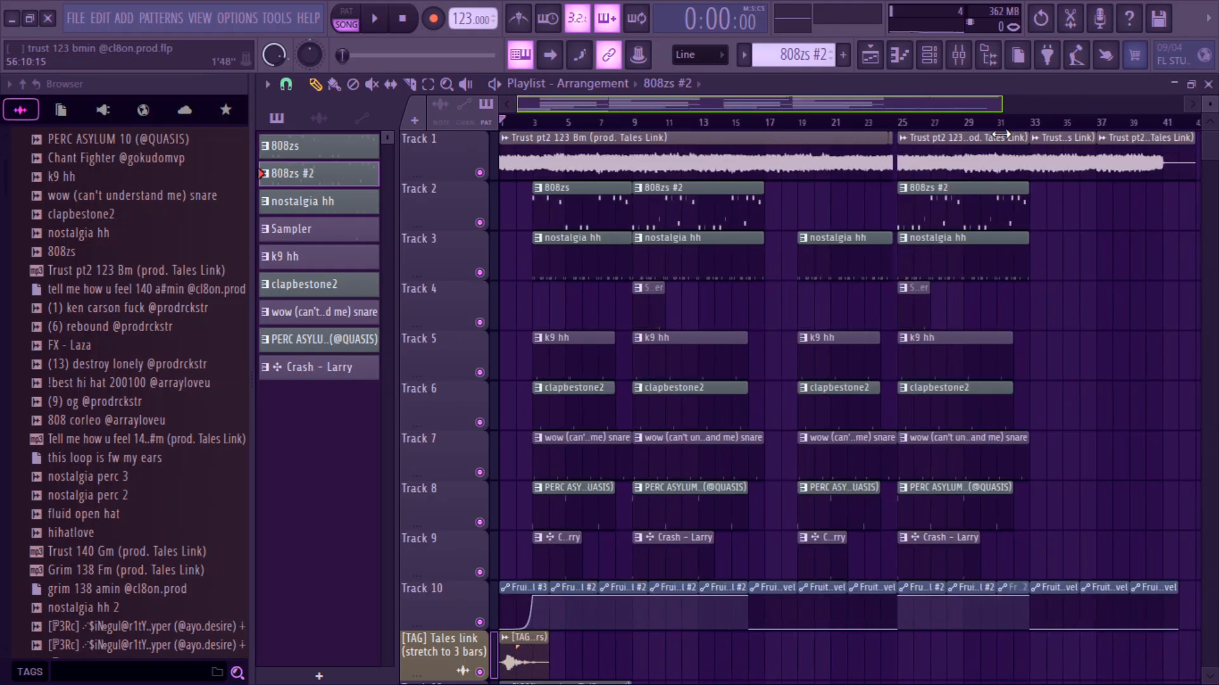
click(994, 66)
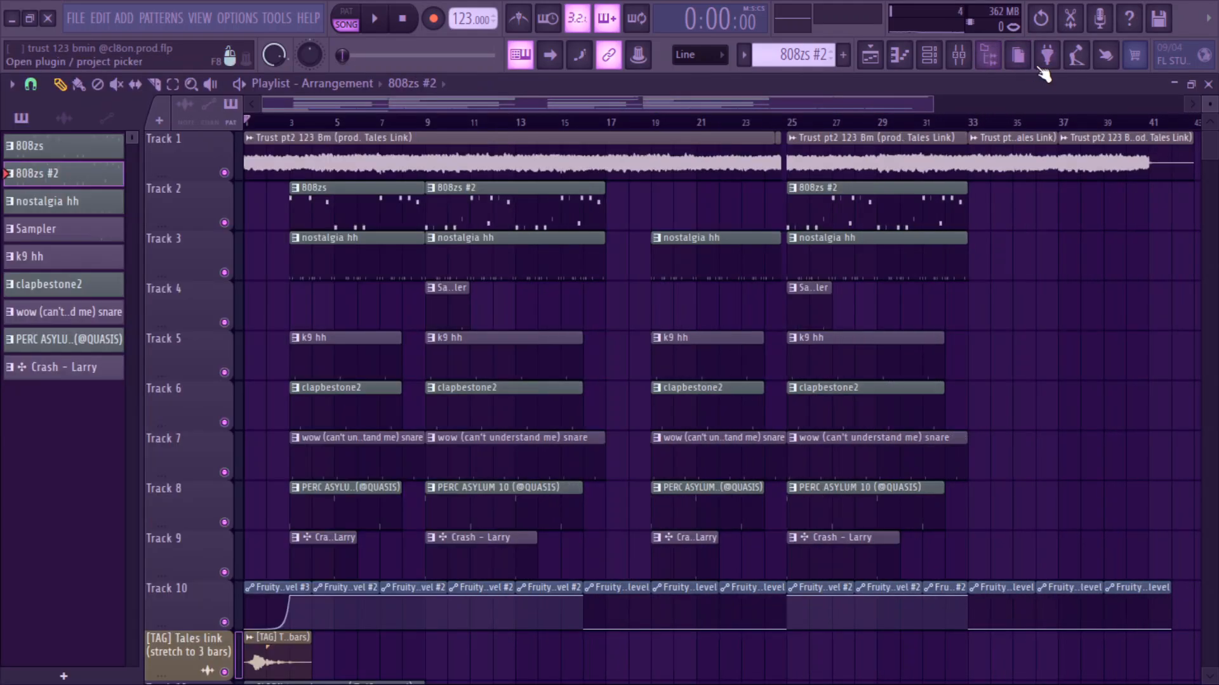
key(alt+p)
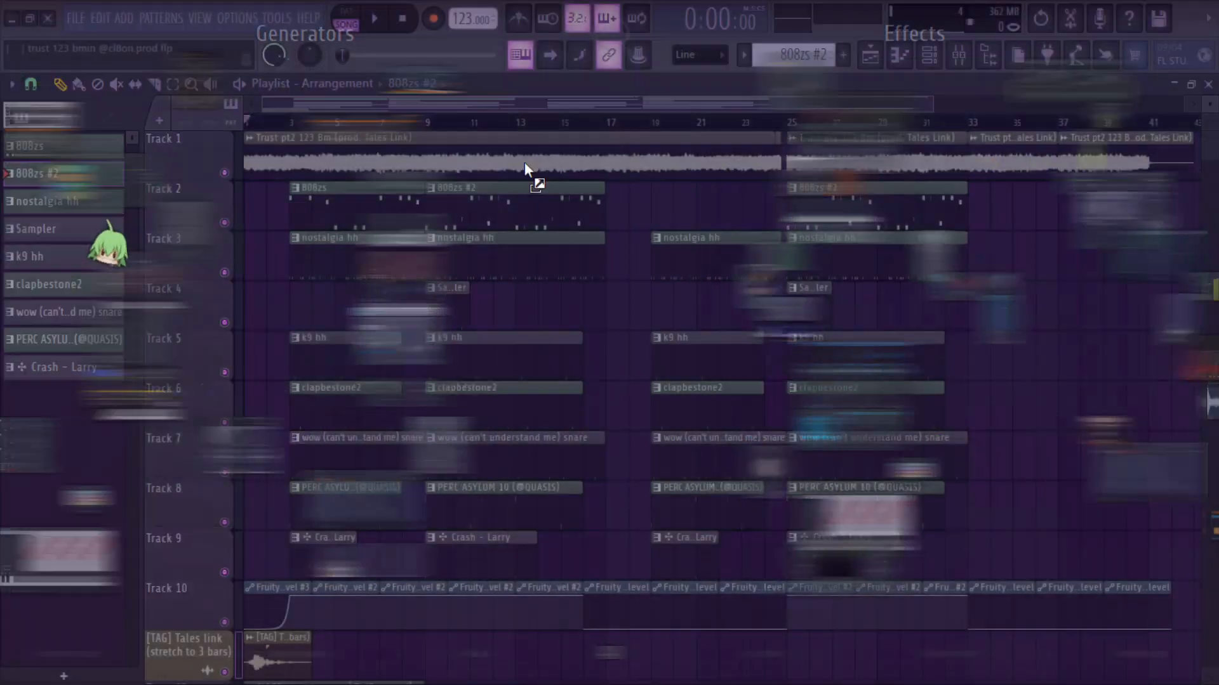
key(F9)
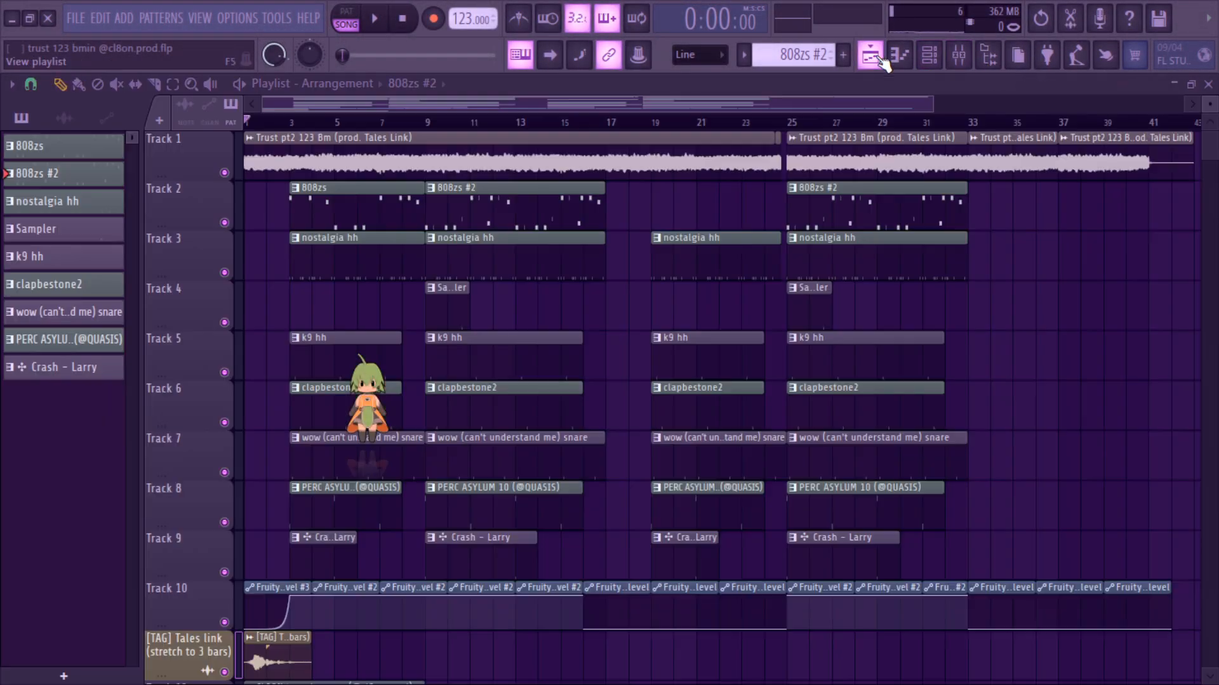
key(F9)
key(ctrl+z)
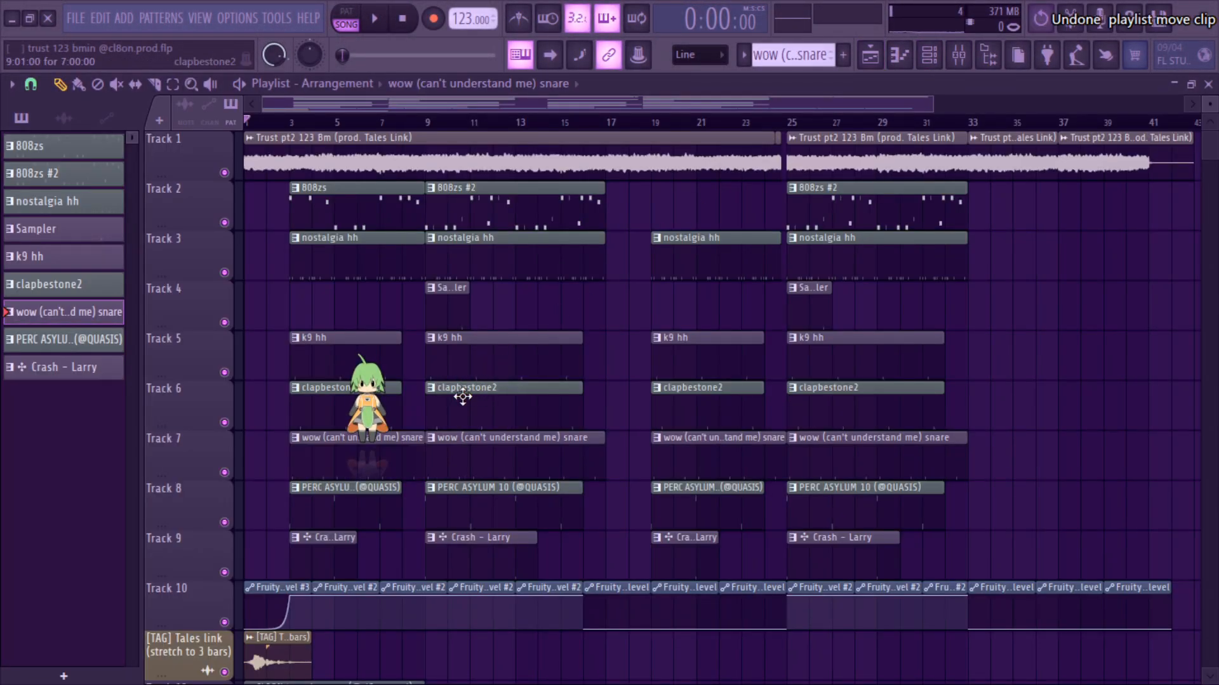
Step: Play the song from the start and delete the remaining Sampler clips on Track 4 at bars 9 and 25
key(space)
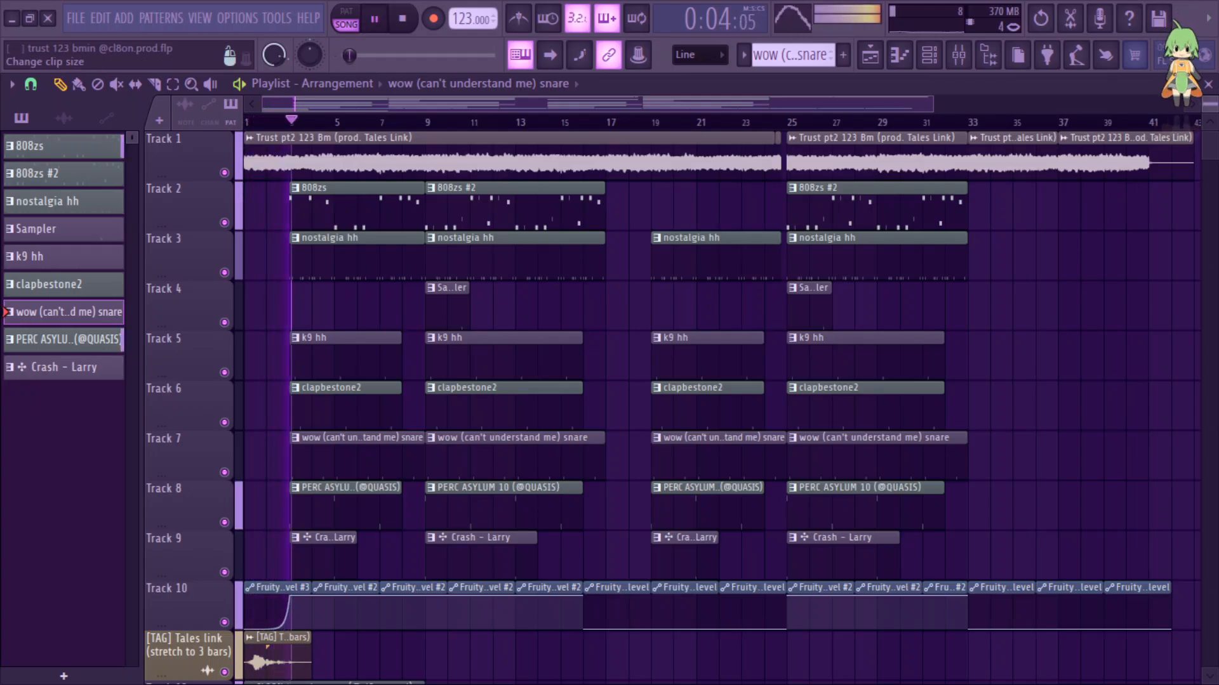
scroll(1210, 104, down, 1)
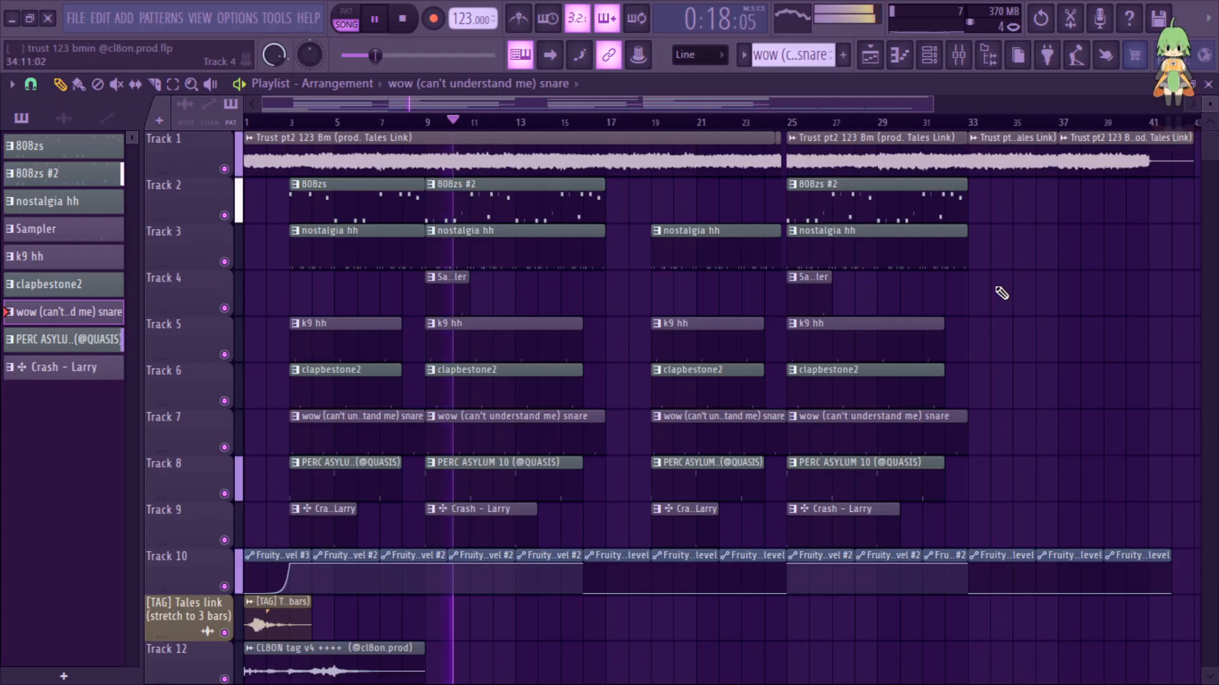
right_click(812, 299)
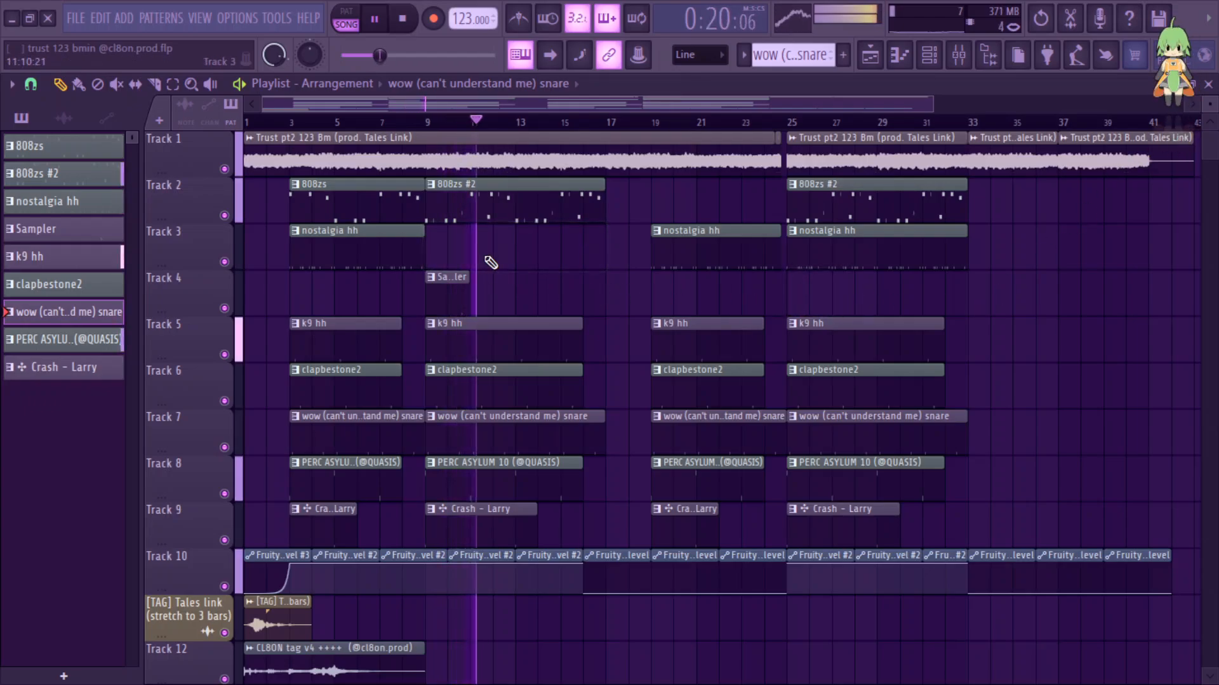
key(ctrl+z)
right_click(457, 293)
right_click(818, 298)
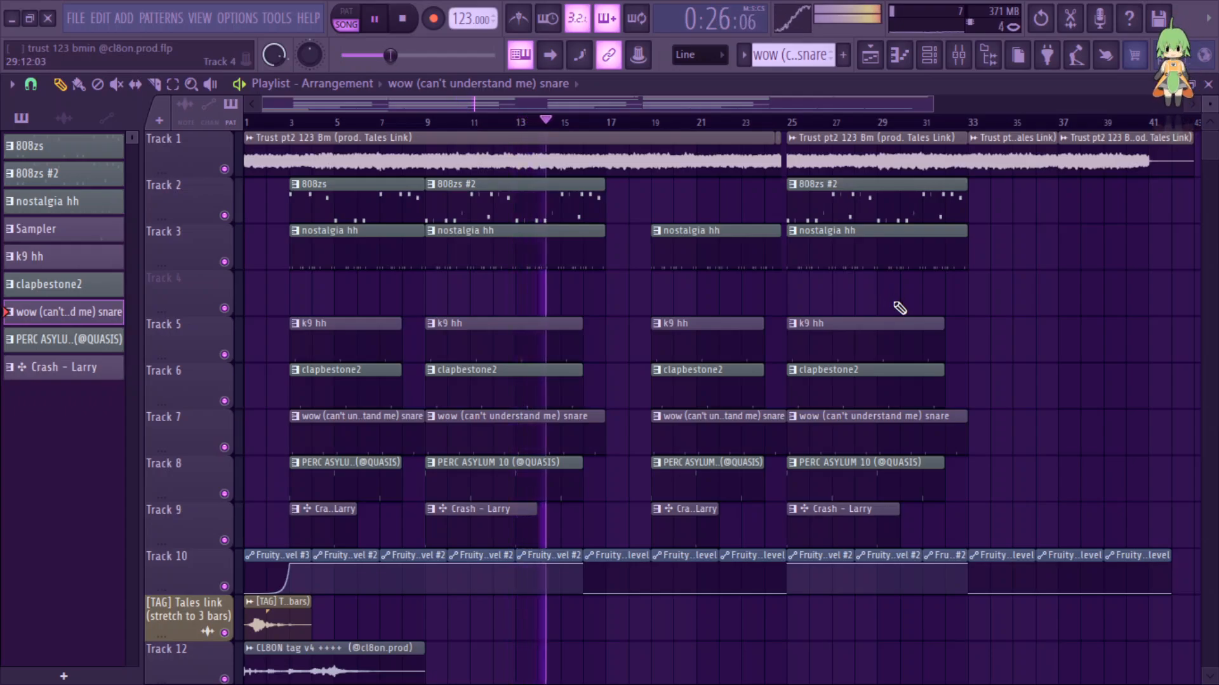
Step: Replay the song from the start and listen through to the break around bar 17
key(space)
key(space)
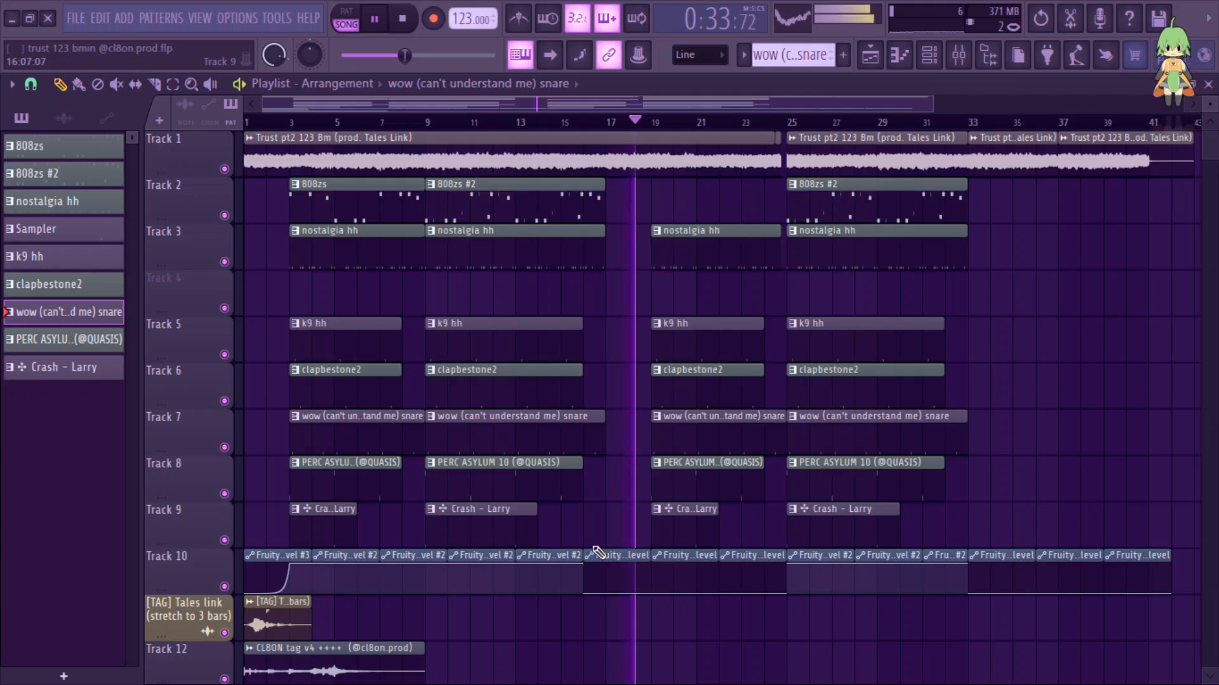
click(156, 84)
mouse_move(608, 520)
mouse_down()
mouse_move(611, 625)
mouse_move(611, 611)
mouse_up()
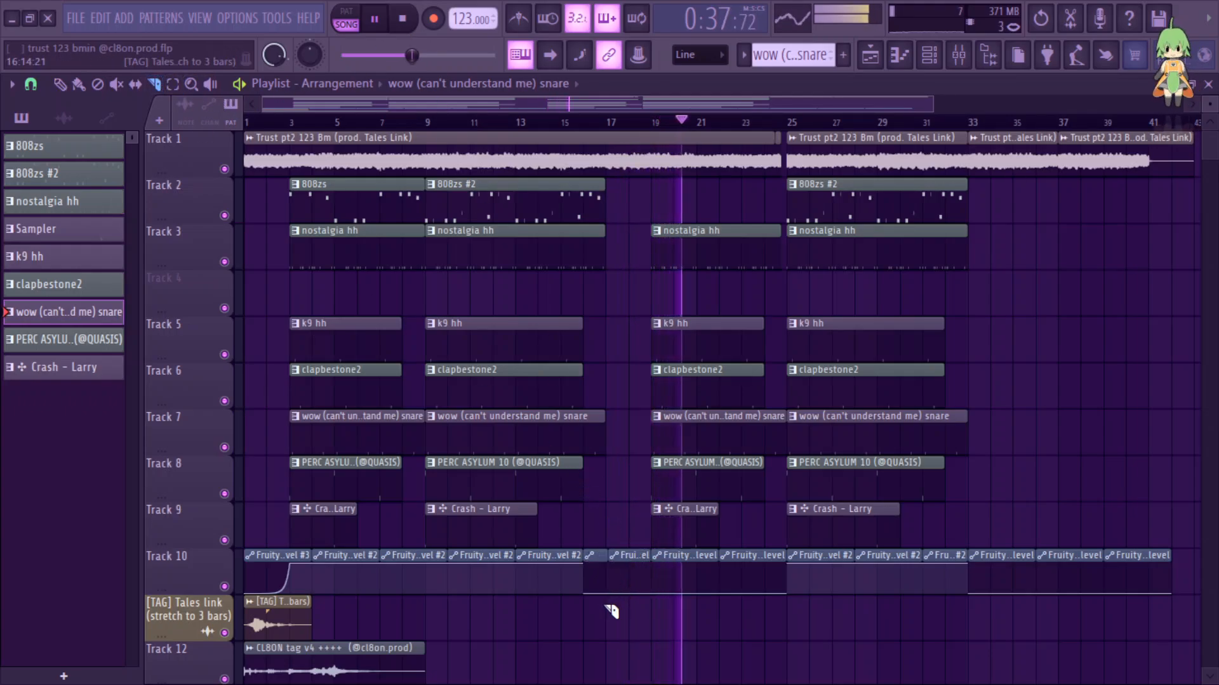
key(ctrl+z)
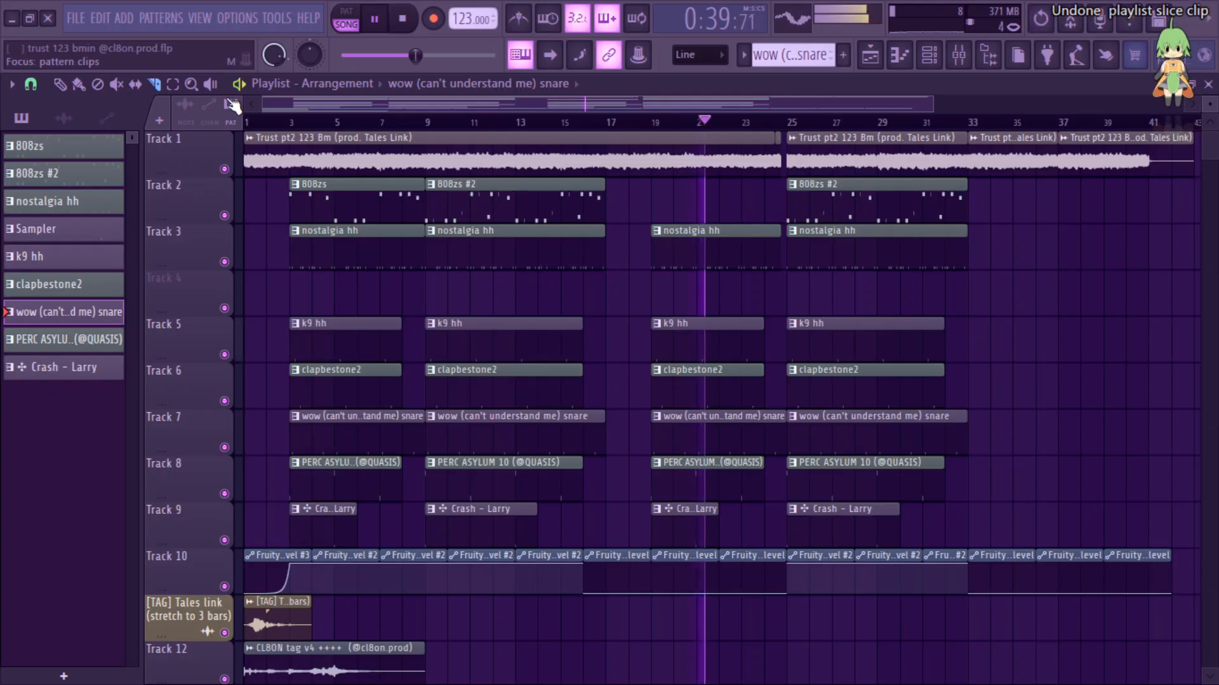
Step: Make the Mix level automation clip near bar 16 on Track 10 unique and shape it to hold high until bar 17 before curving steeply down
right_click(589, 562)
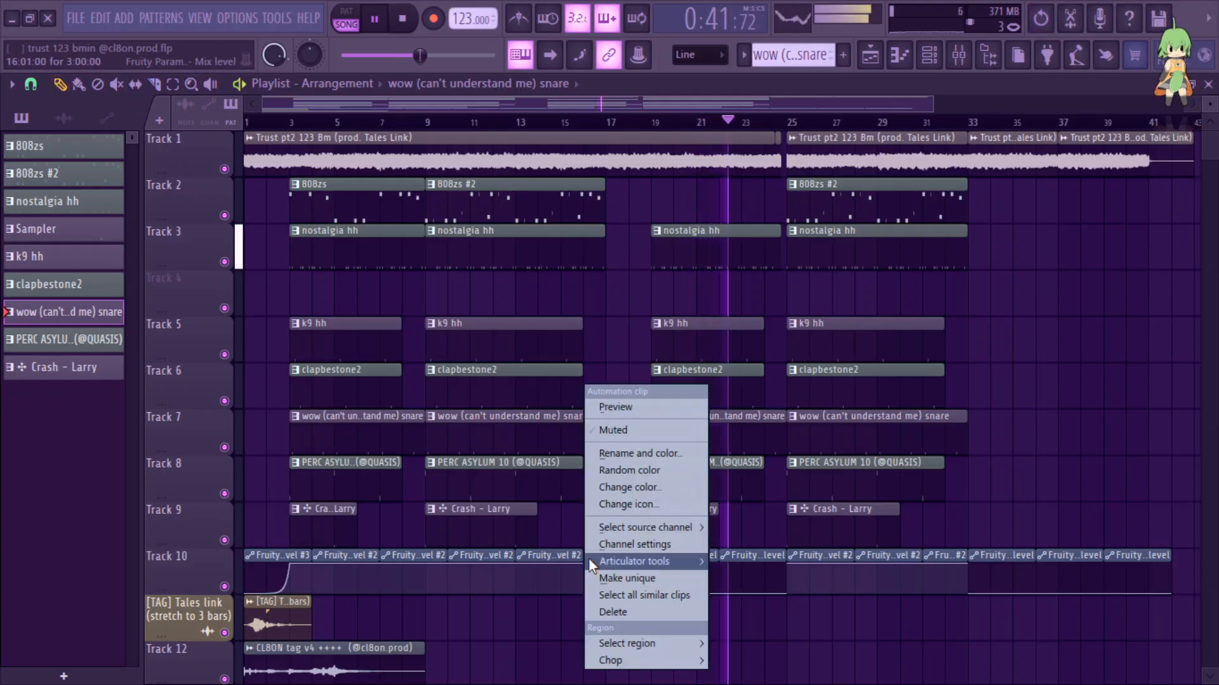
click(627, 578)
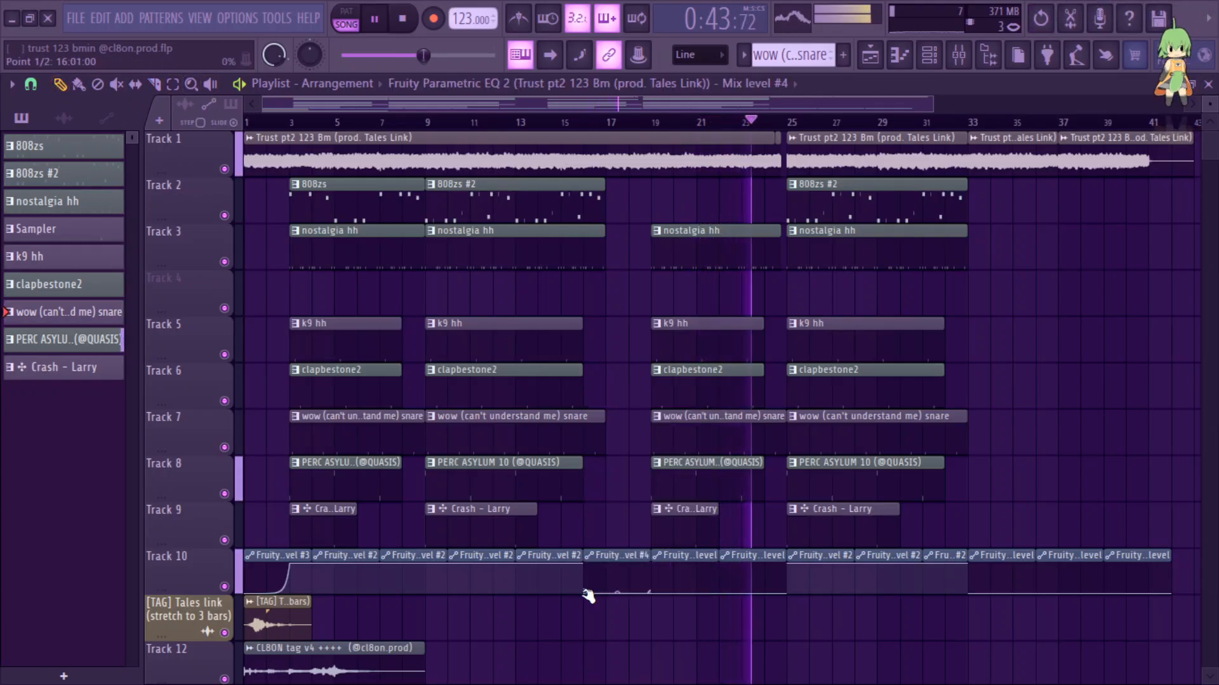
drag(588, 595, 608, 552)
right_click(613, 572)
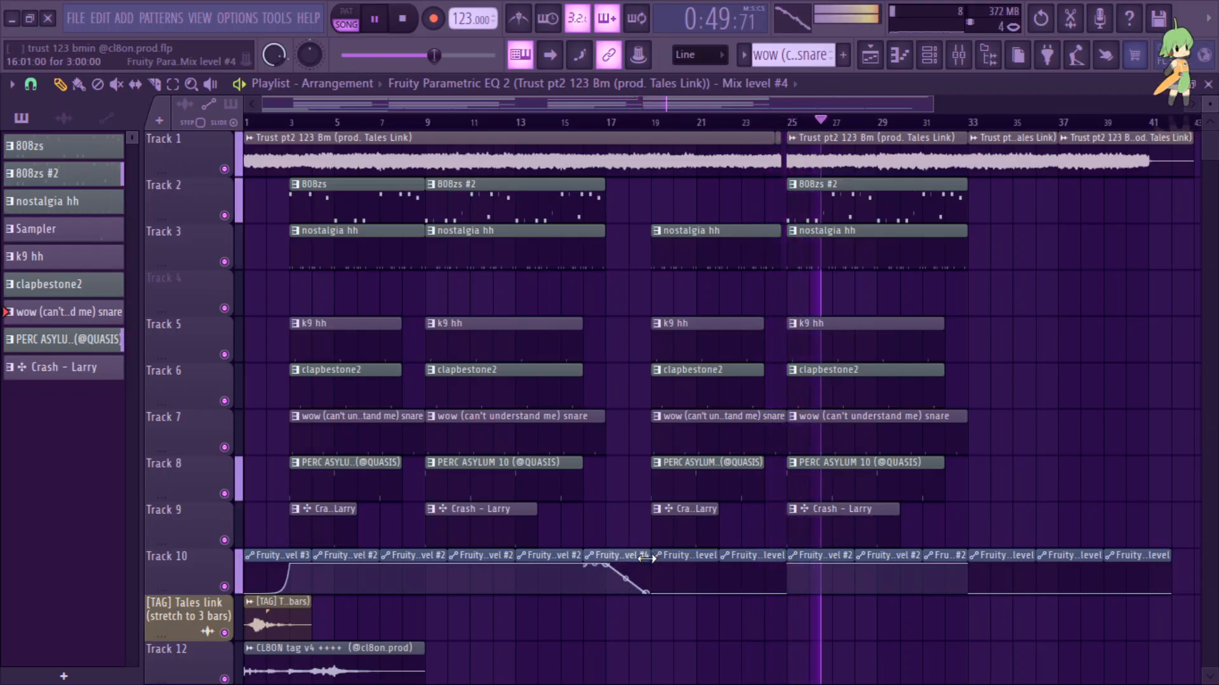
click(609, 124)
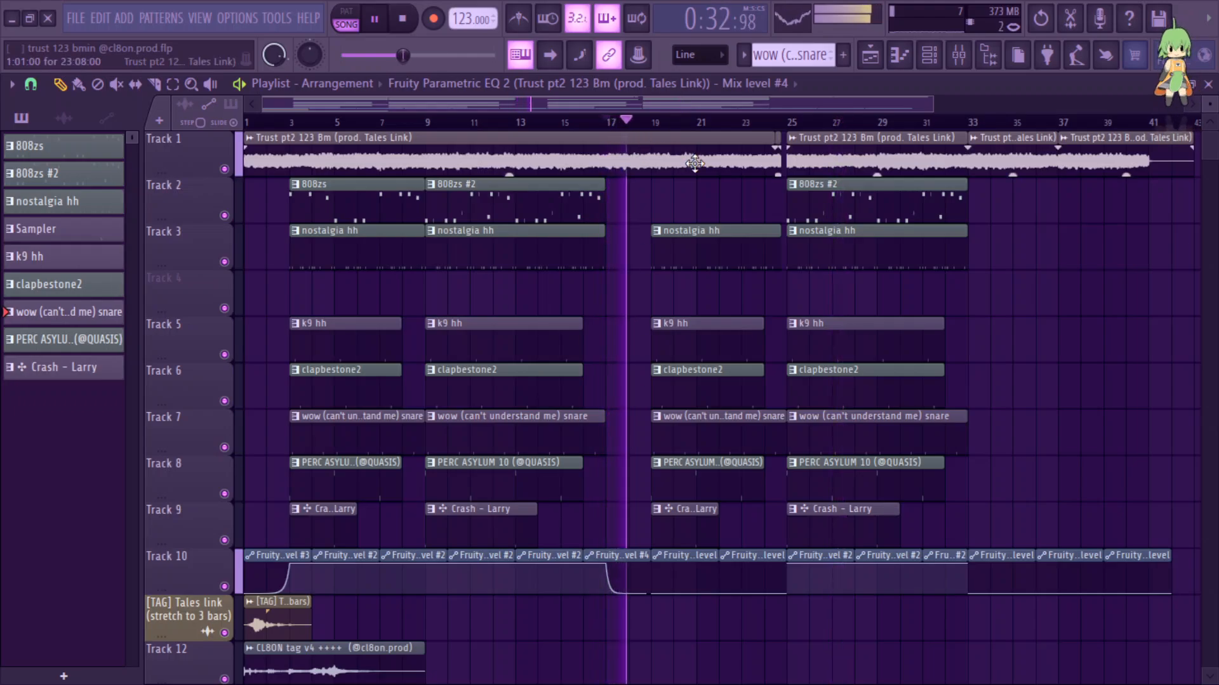
Step: Play the finished arrangement from bar 1 through the outro near bar 40 and stop playback
key(space)
key(space)
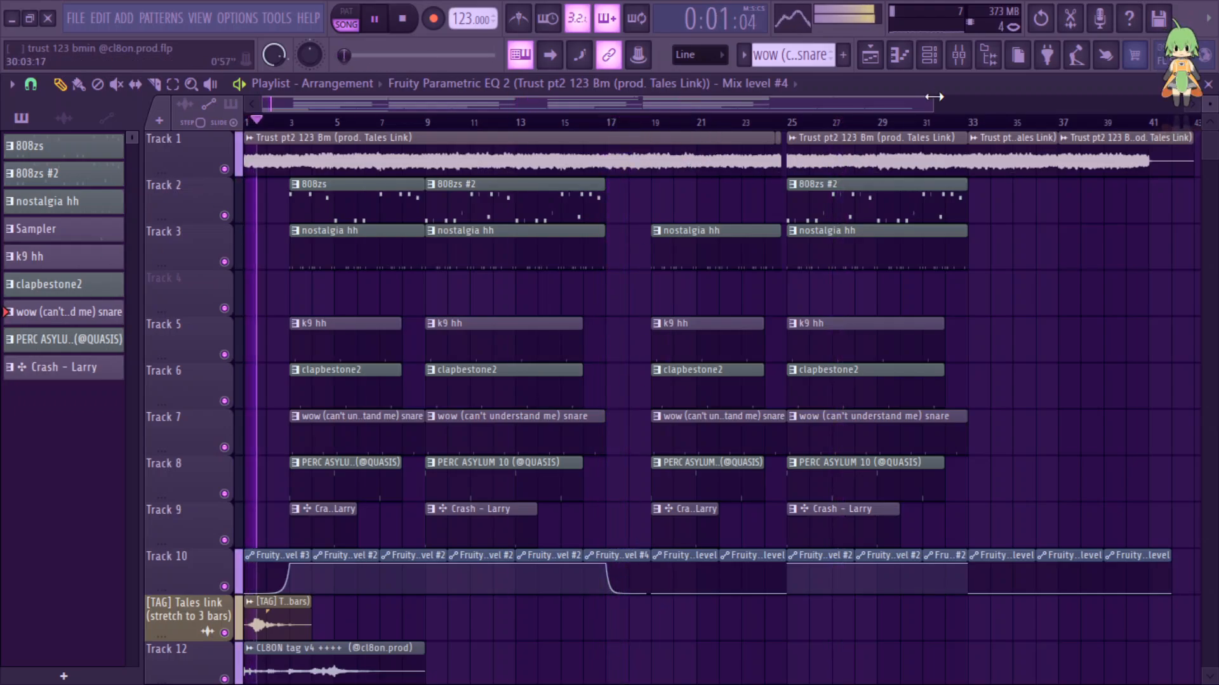
drag(932, 102, 940, 131)
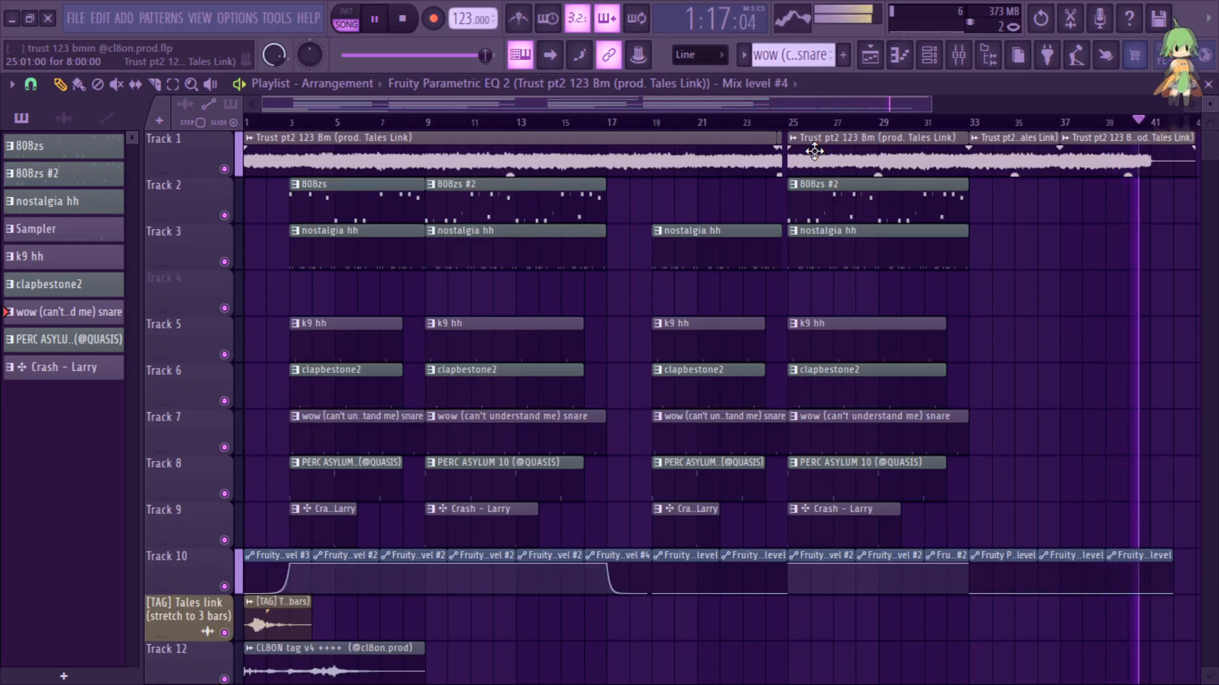
key(space)
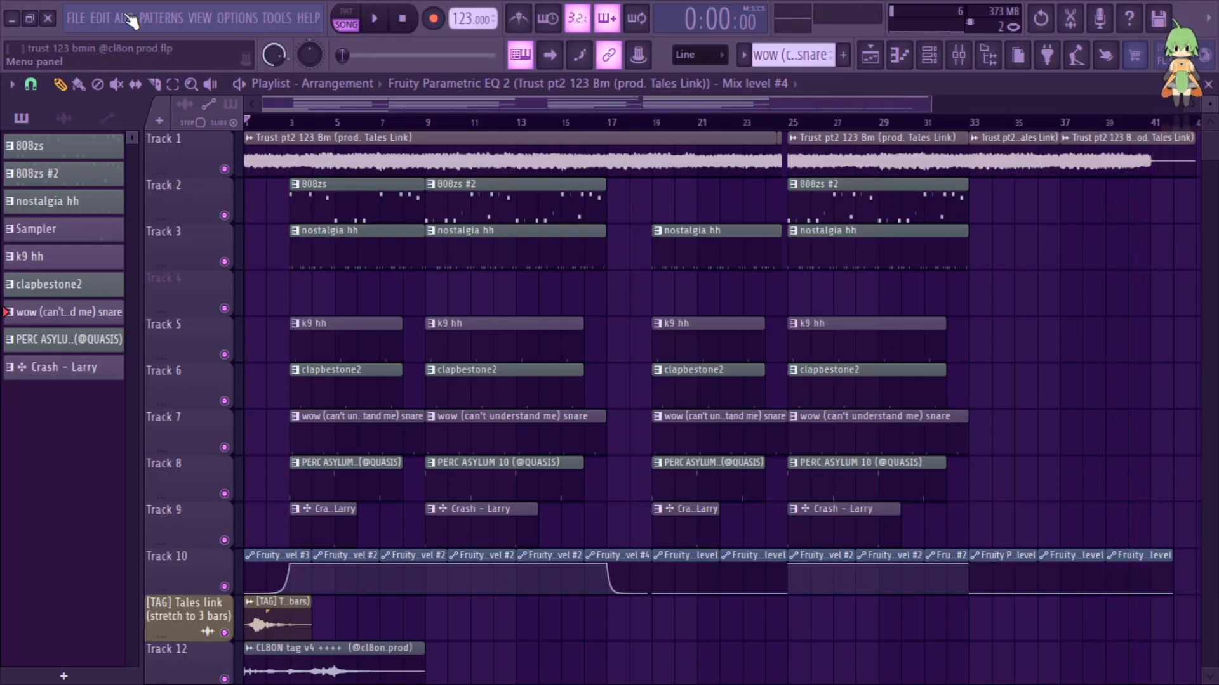